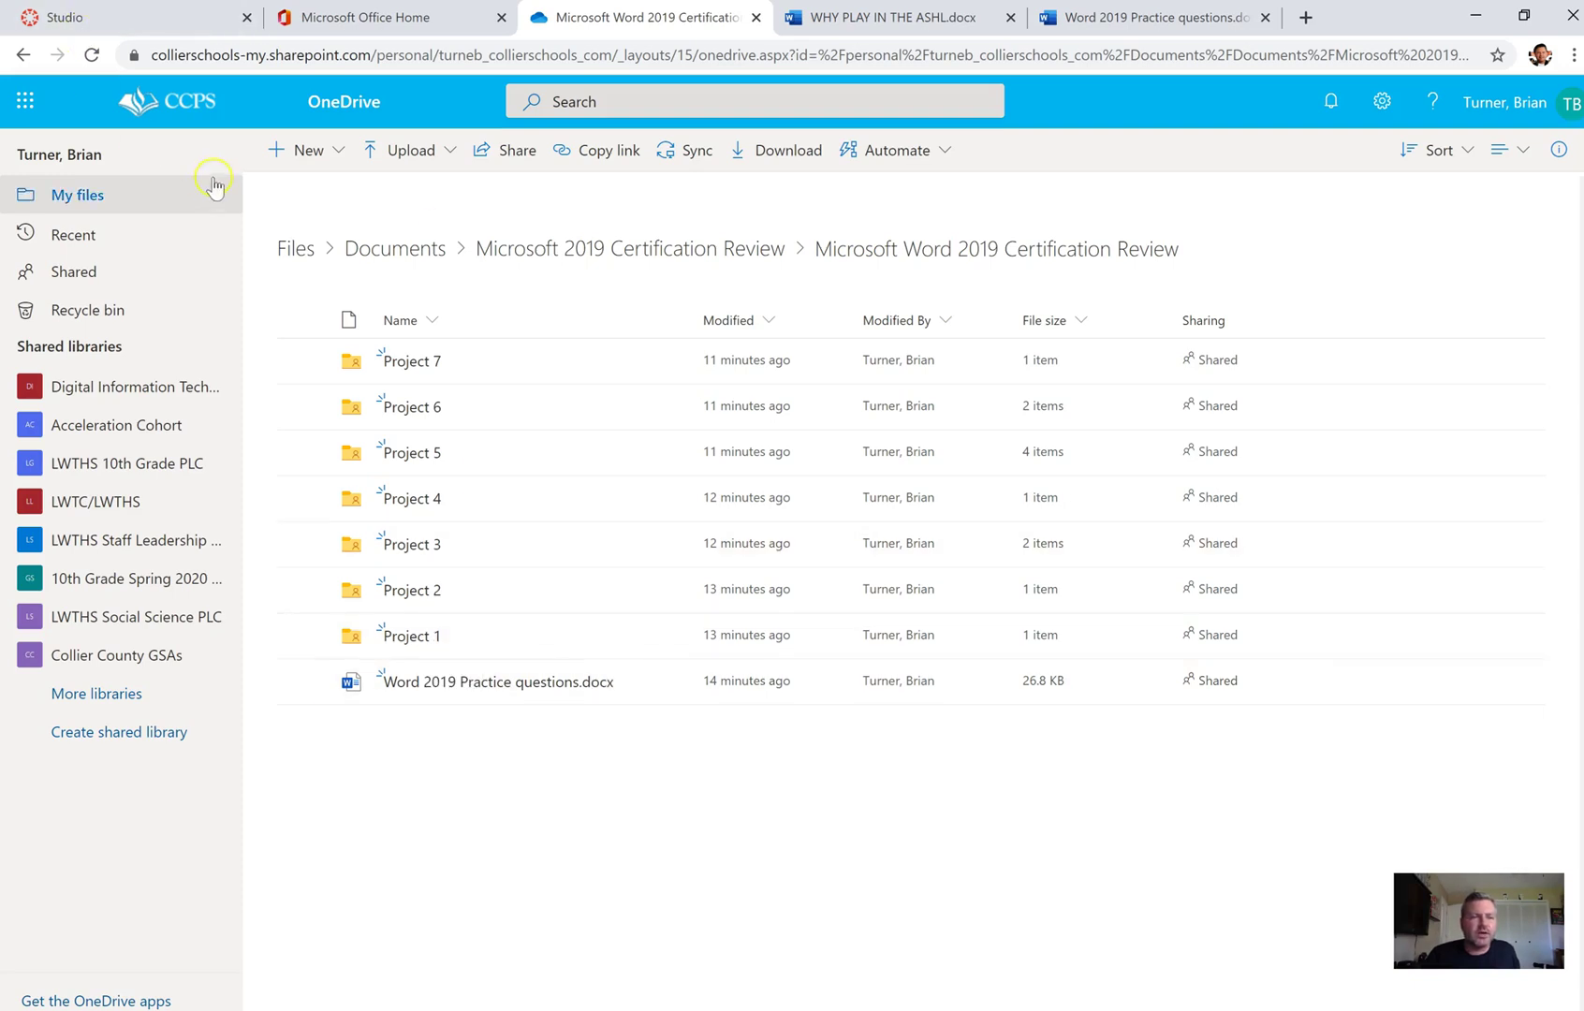
- Open WHY PLAY IN THE ASHL.docx online from the Project 1 folder and close the duplicate tab
left_click(412, 636)
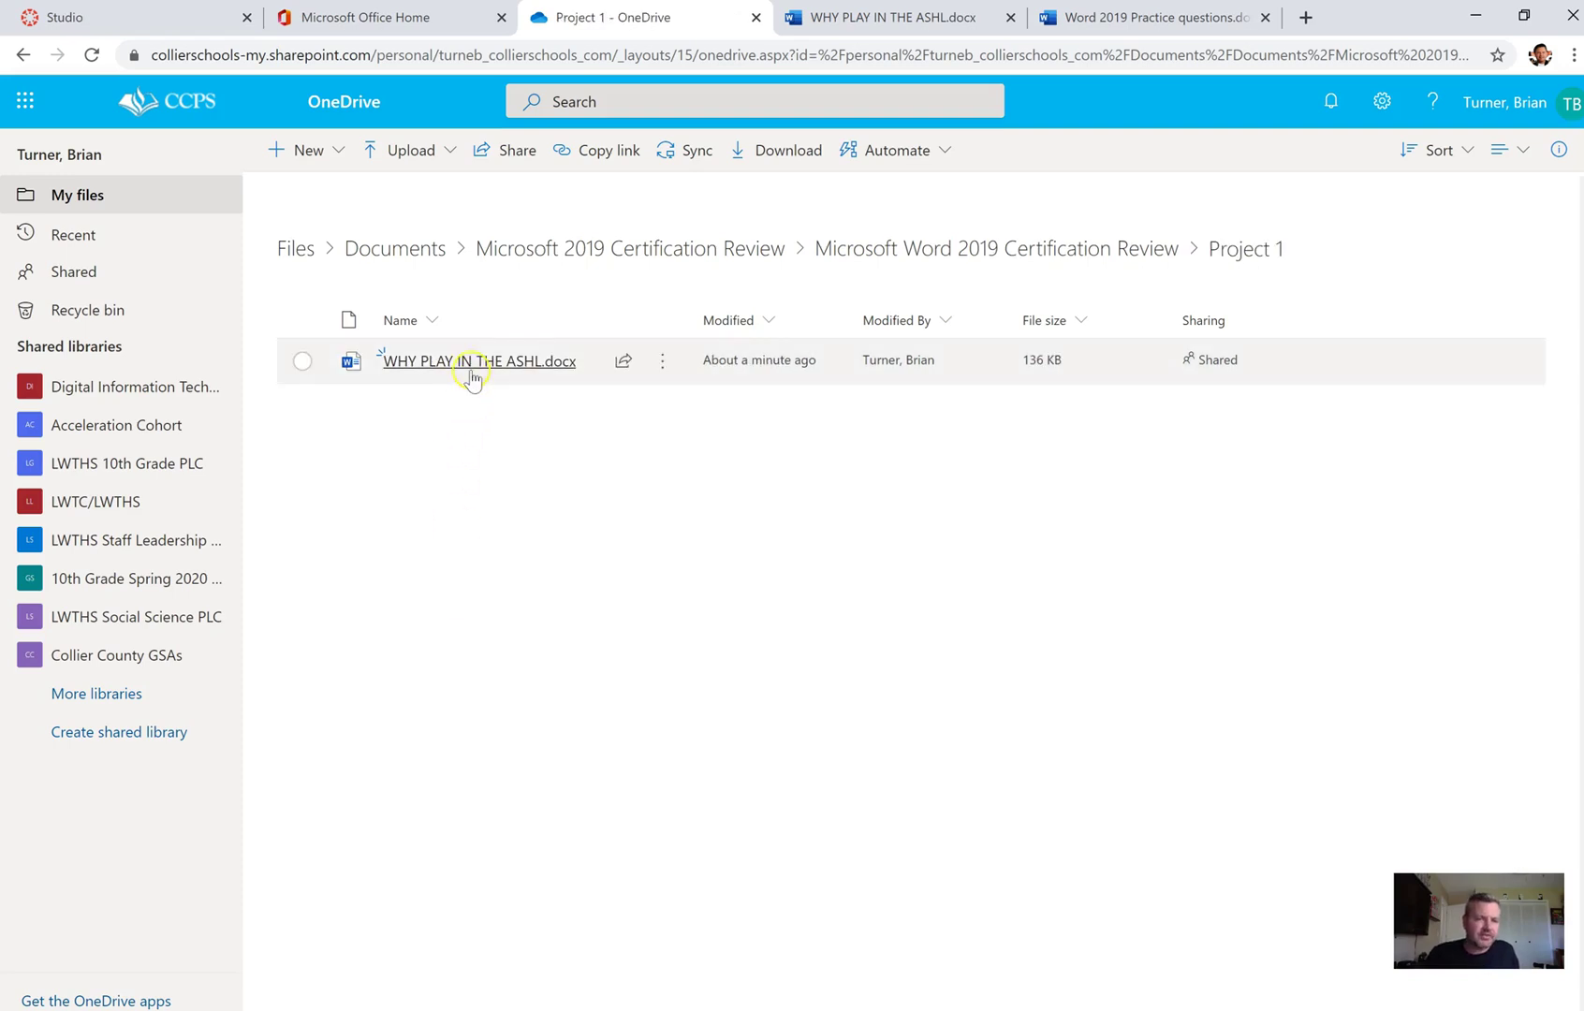
left_click(472, 363)
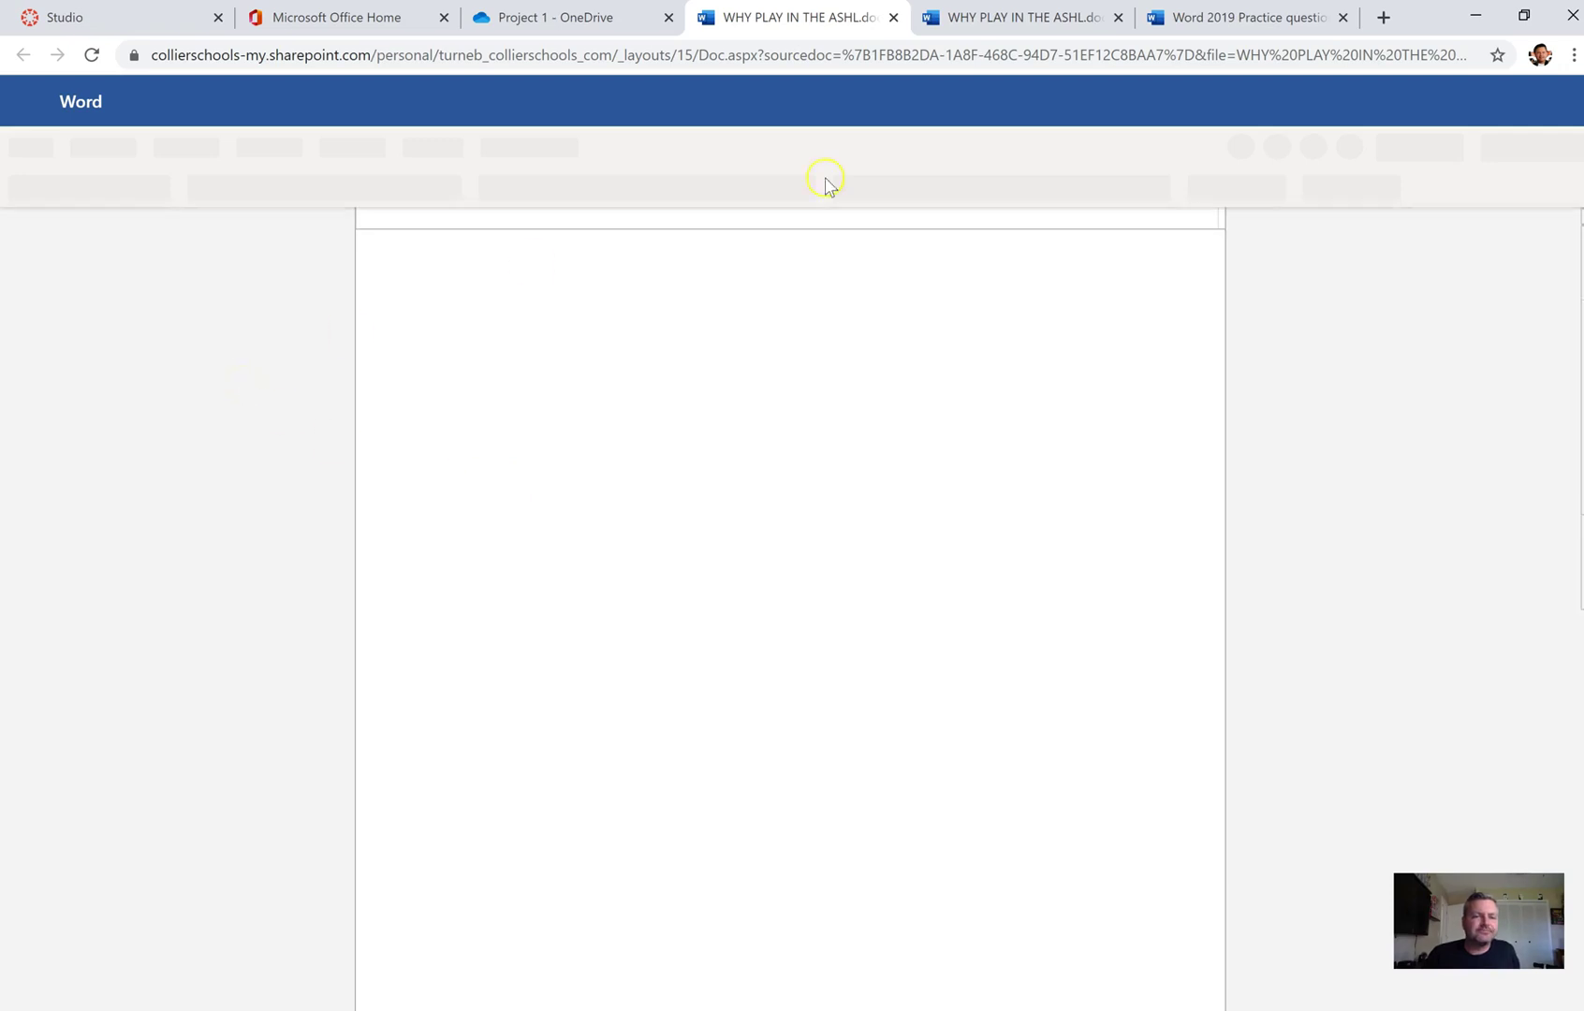
left_click(1116, 17)
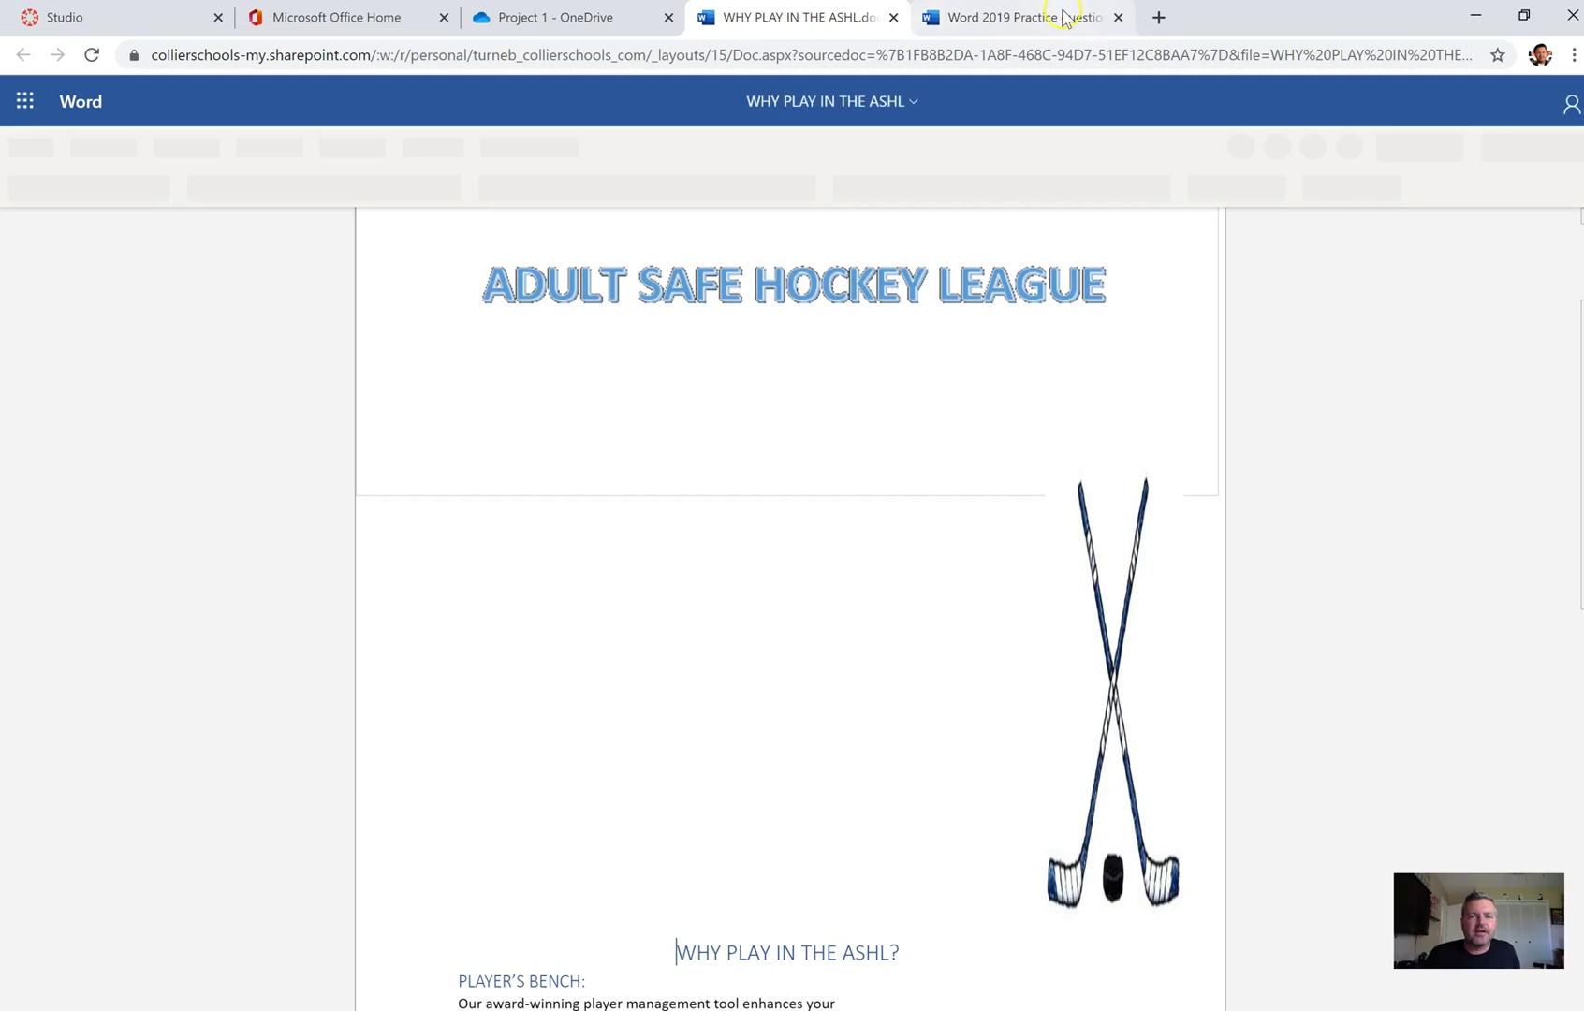
- Return from the Project 1 listing to the Certification Review folder
left_click(1062, 18)
left_click(557, 12)
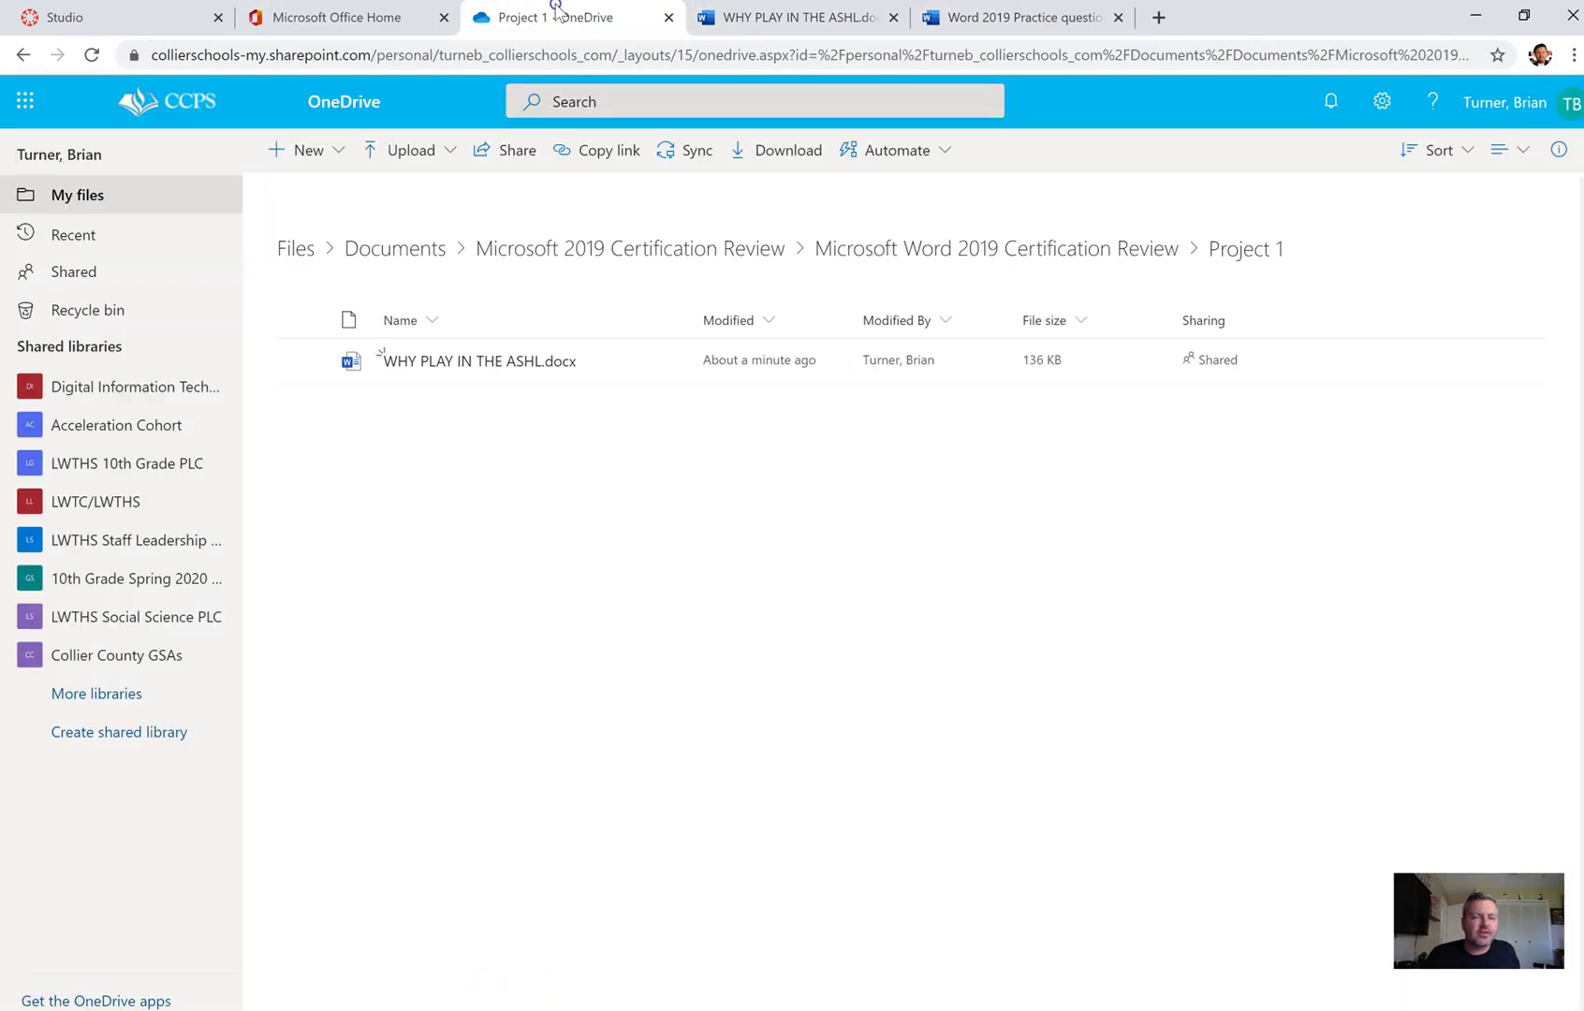
left_click(21, 58)
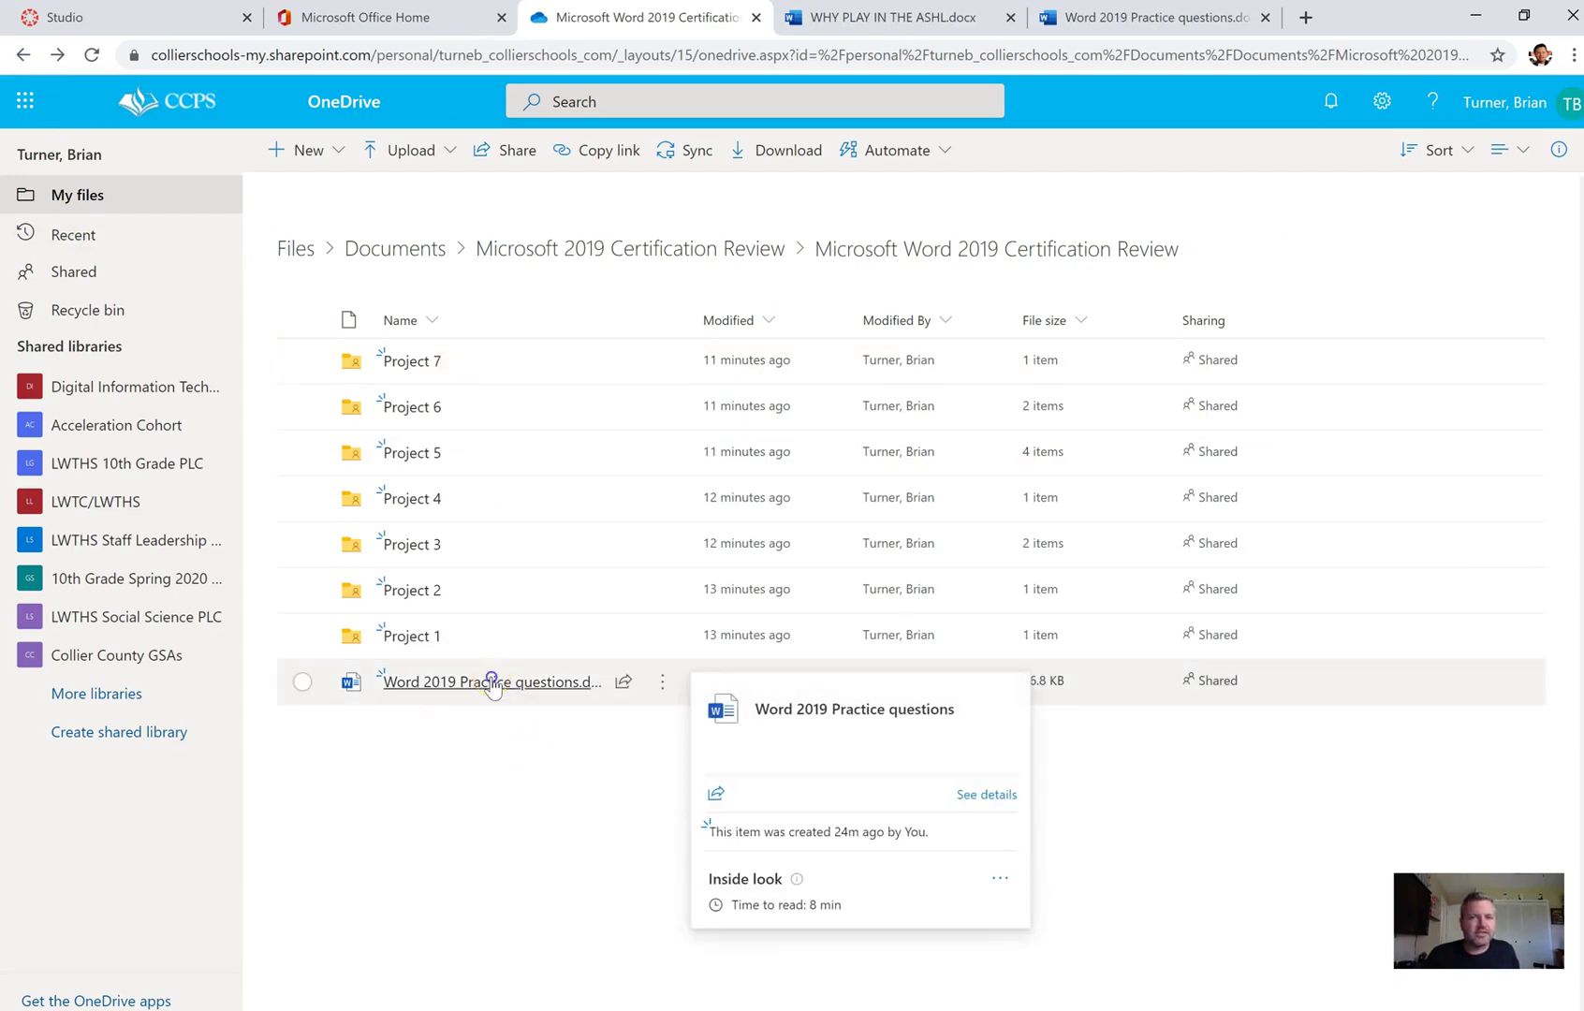
- Open Word 2019 Practice questions.docx in its own tab, then bring the ASHL flyer up in desktop Word
left_click(493, 684)
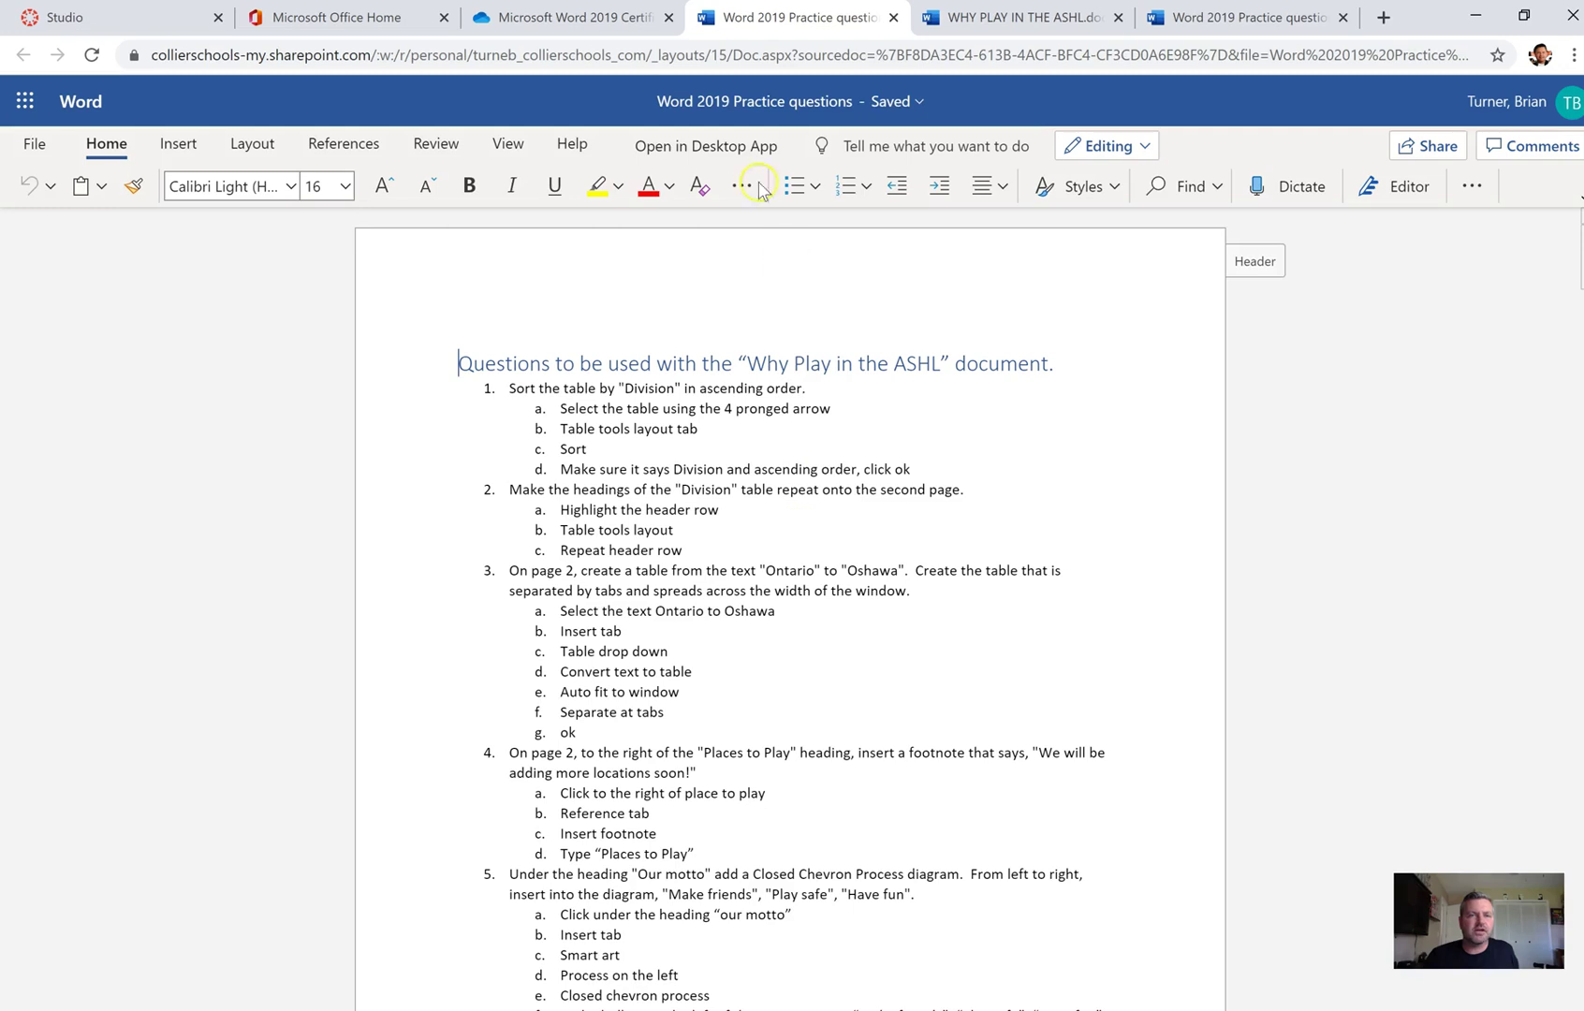
left_click(972, 15)
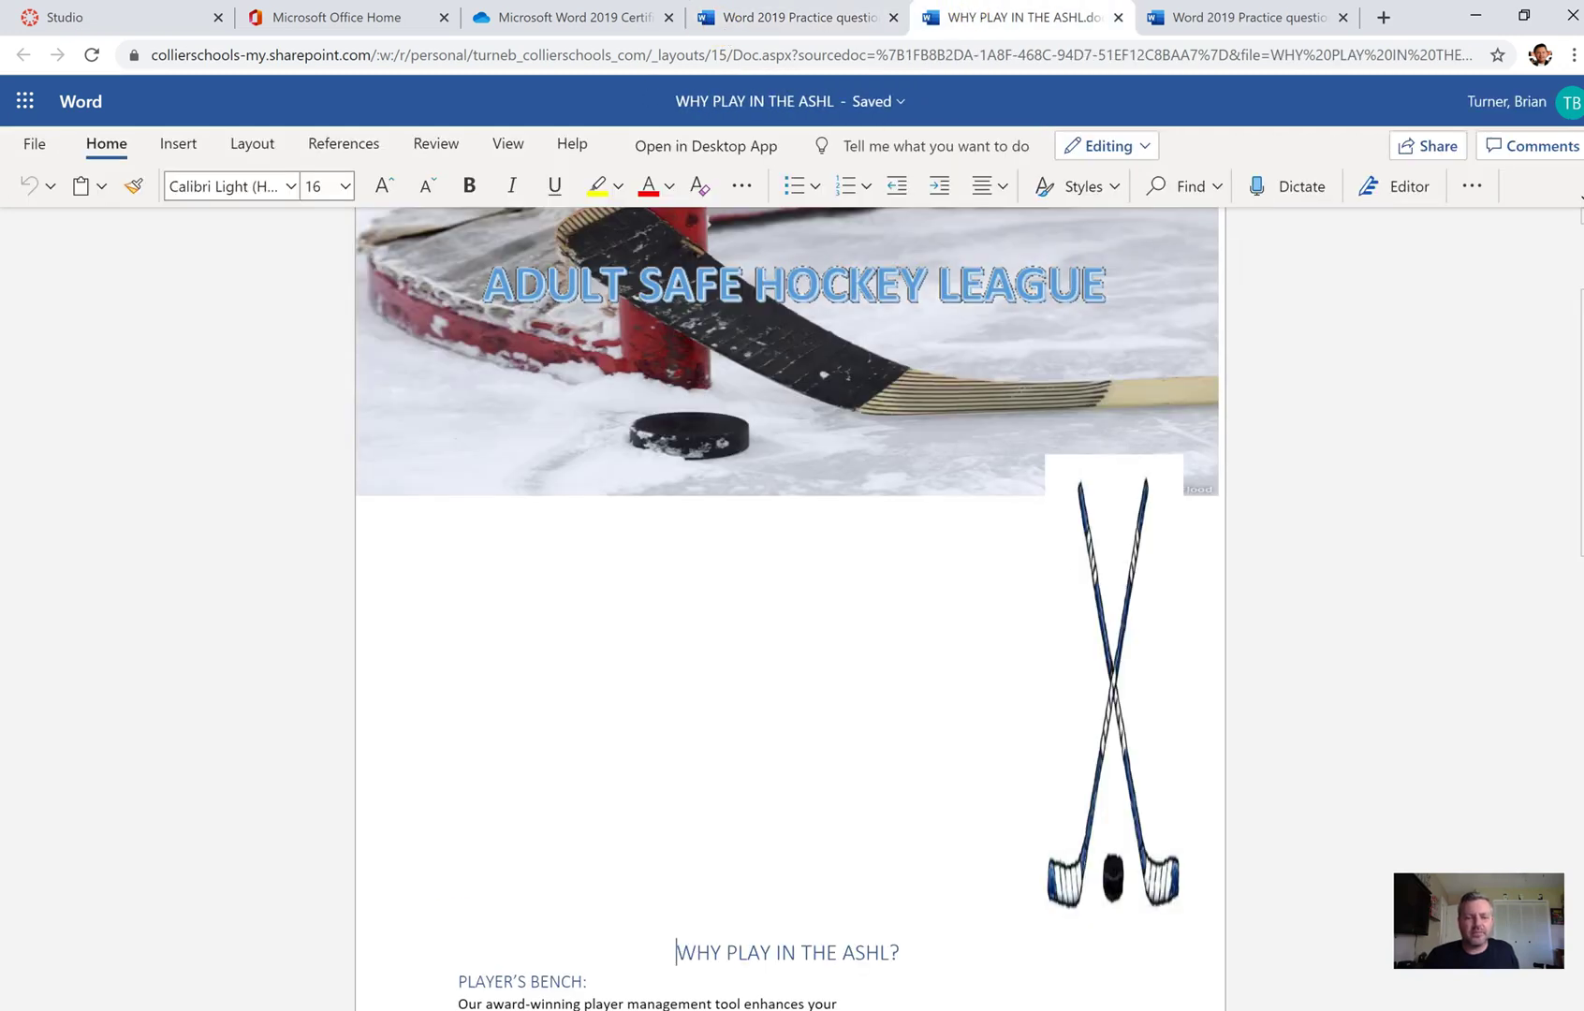
key("alt+Tab")
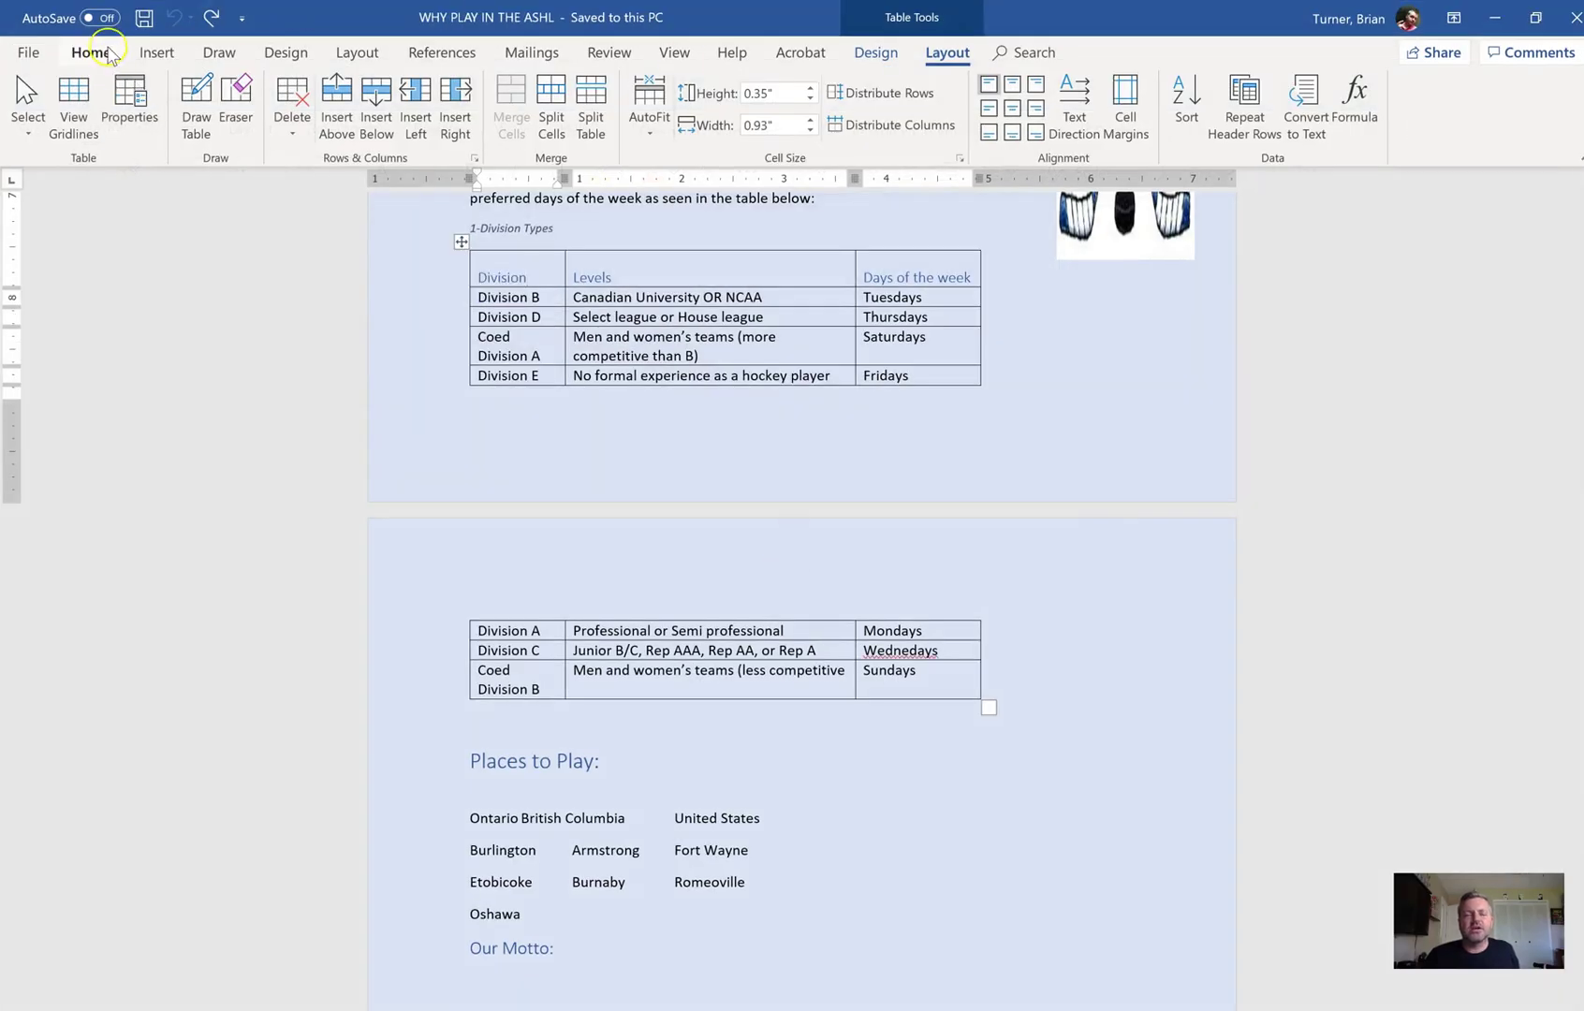
- Show the Home ribbon and scroll to the top of the flyer in desktop Word, then go back to the browser
left_click(108, 52)
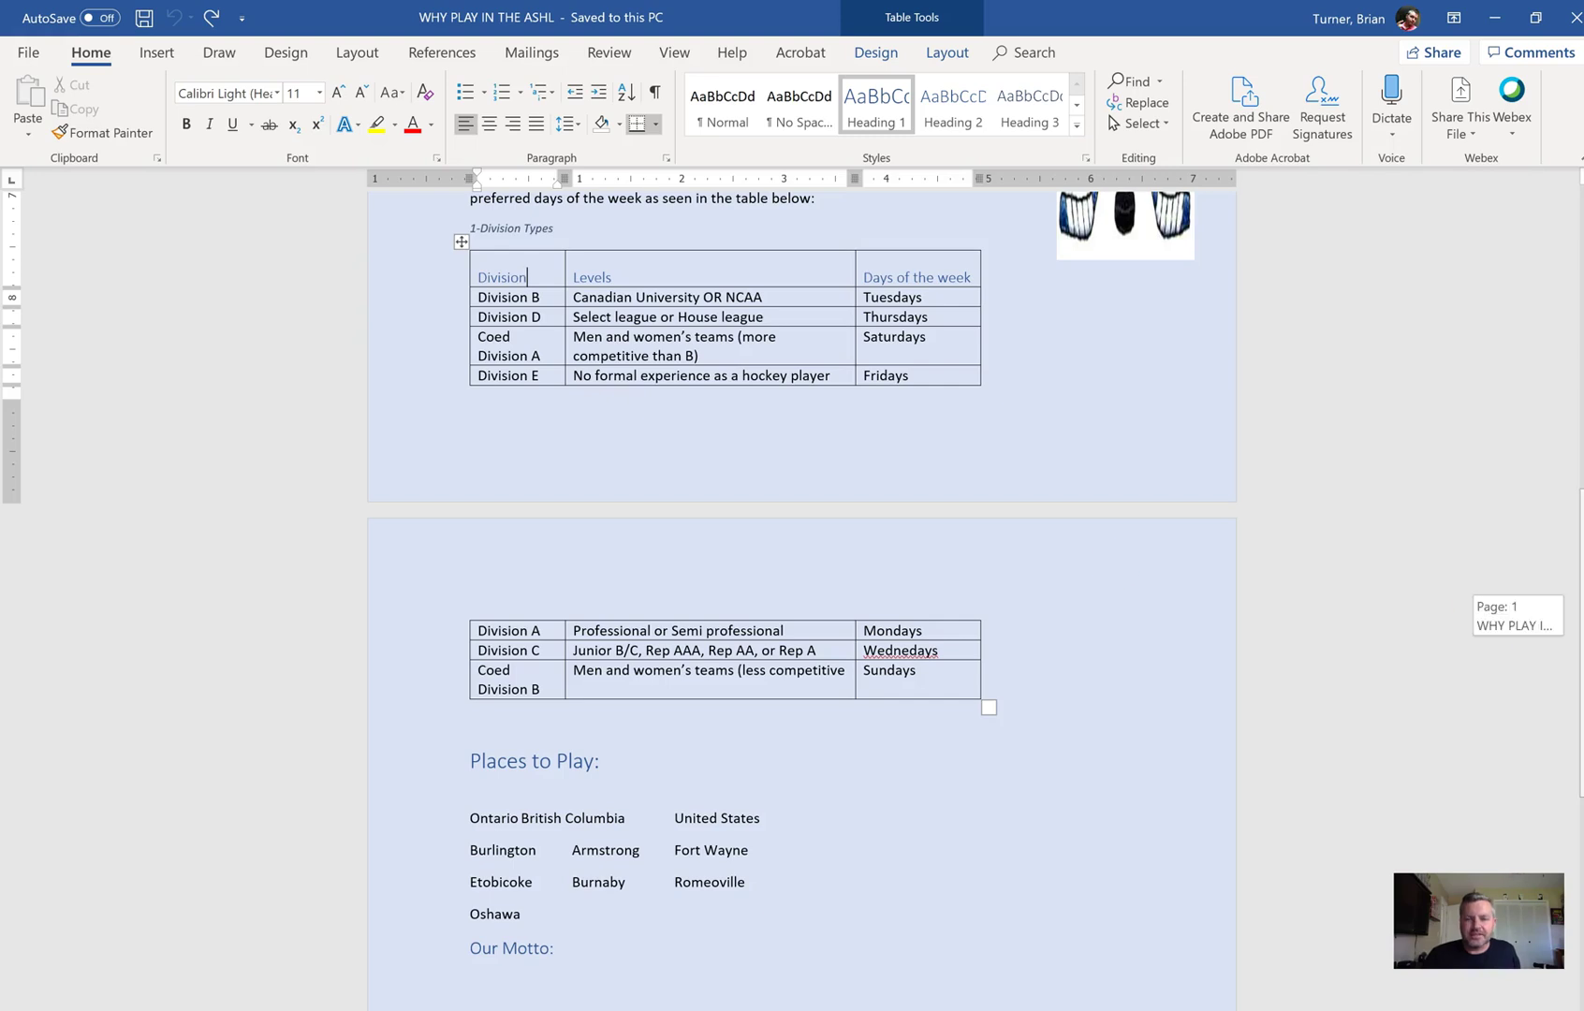
scroll(800, 562, "up", 10)
scroll(800, 599, "up", 3)
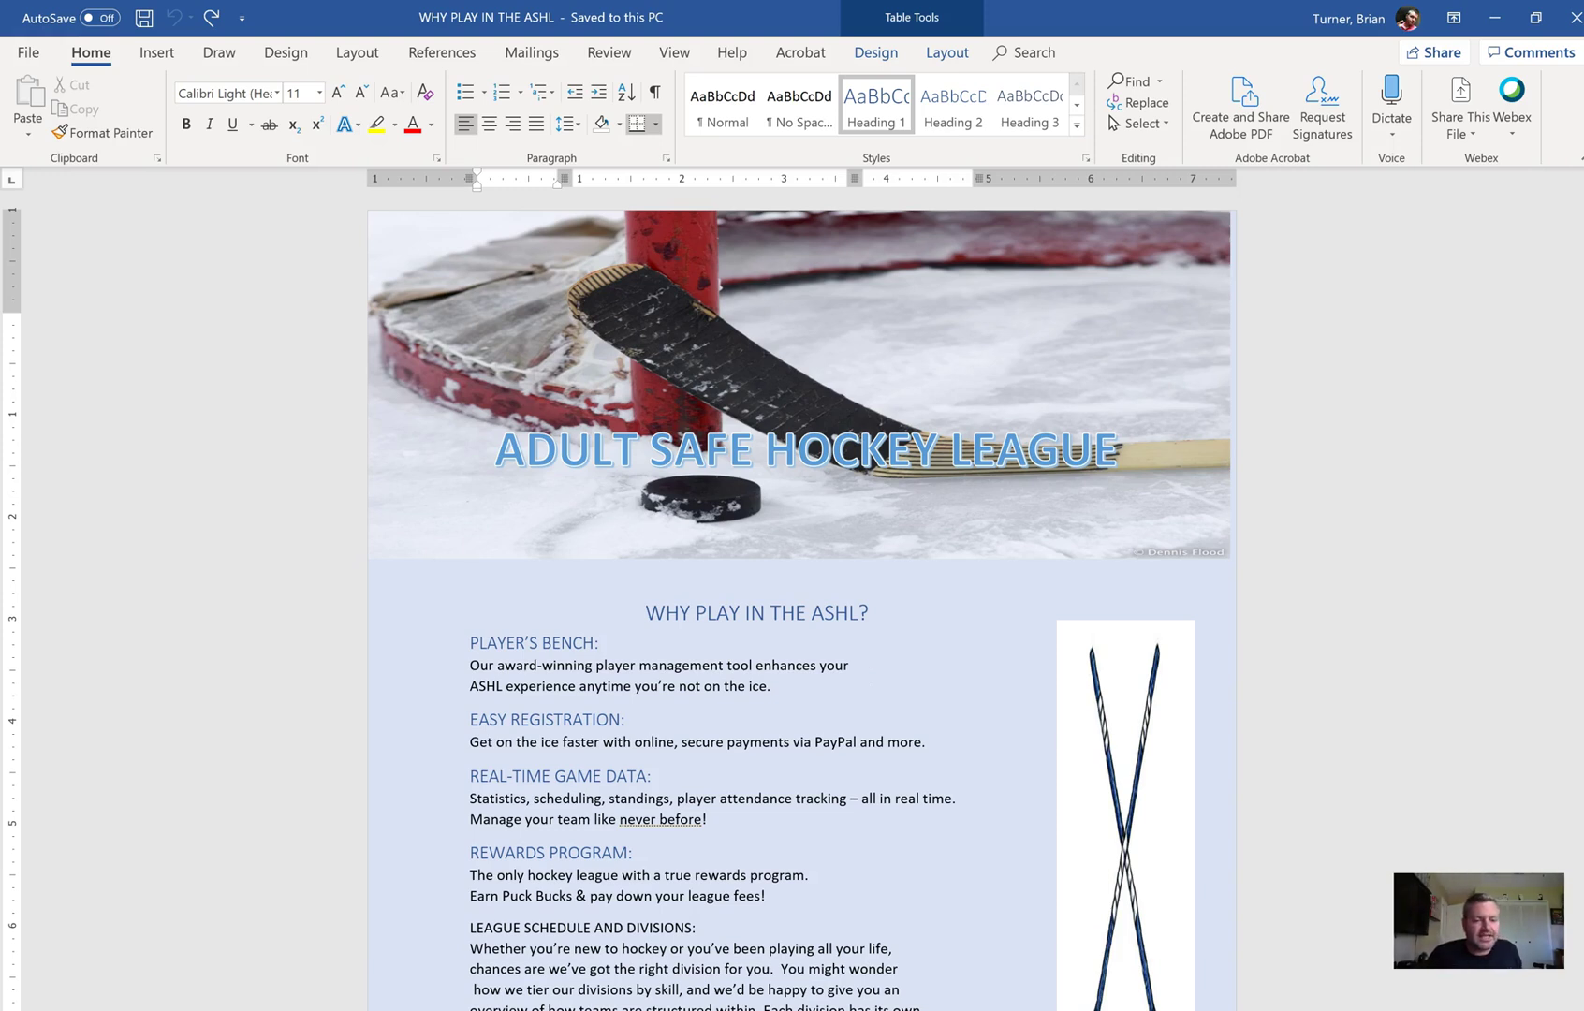
key("alt+Tab")
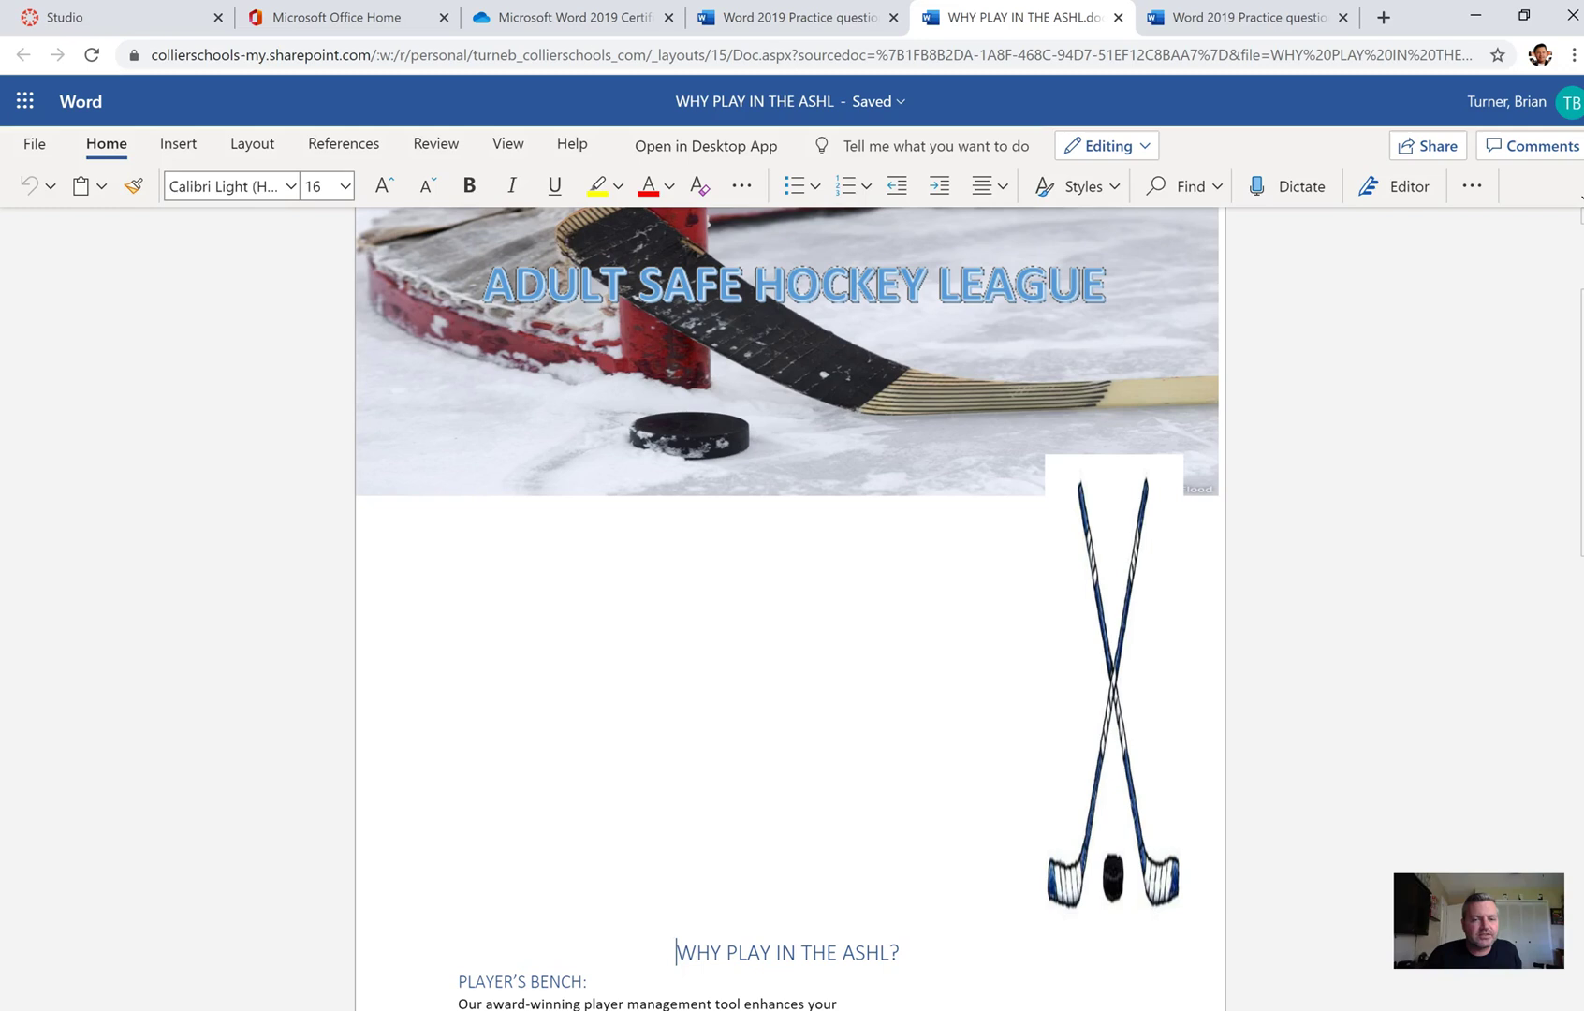
- Read question 1's sort instruction and steps b–d in the practice questions, then return to desktop Word
left_click(823, 31)
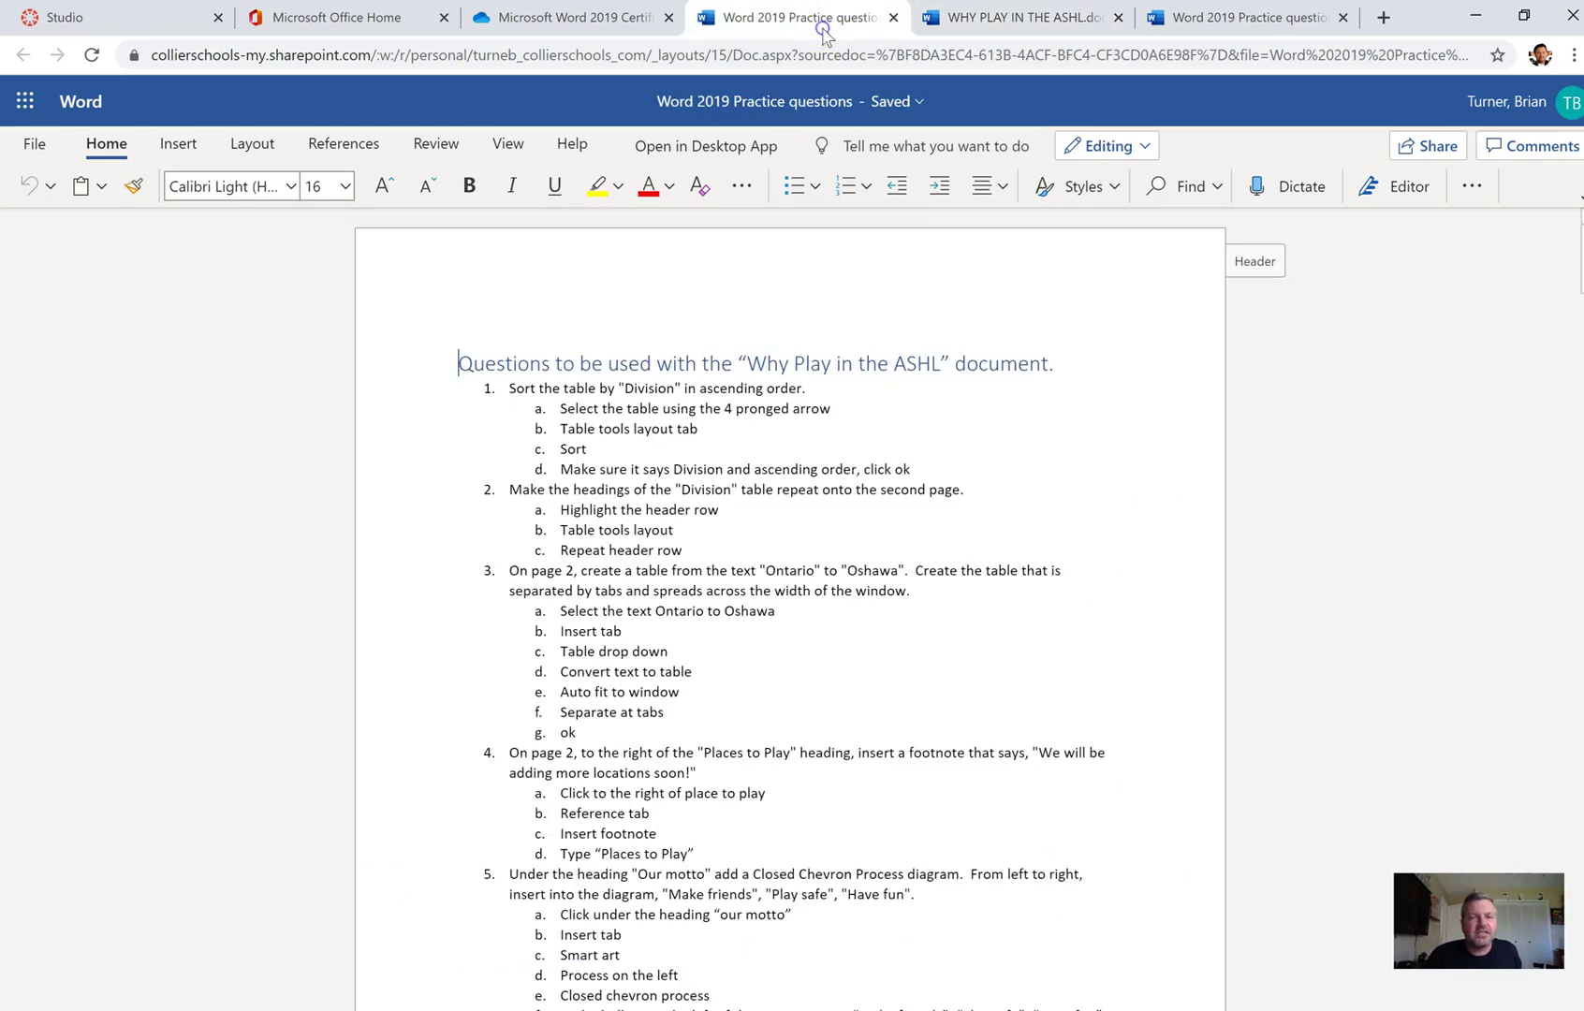
left_click_drag(511, 392, 808, 389)
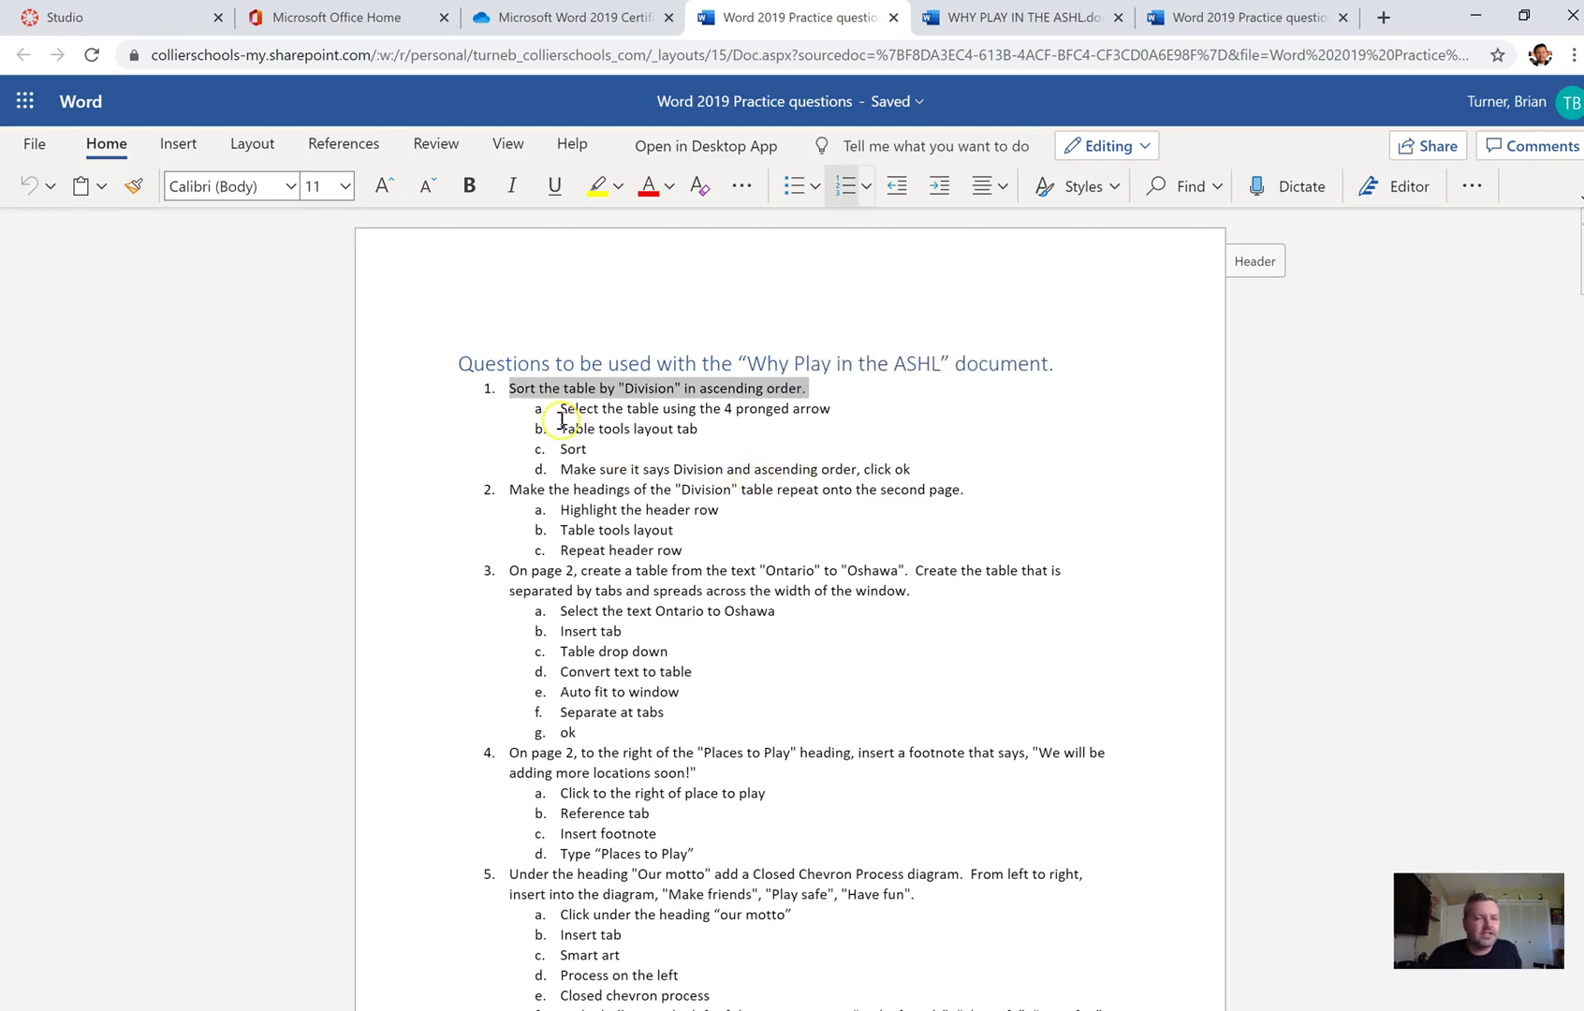
left_click_drag(561, 428, 924, 468)
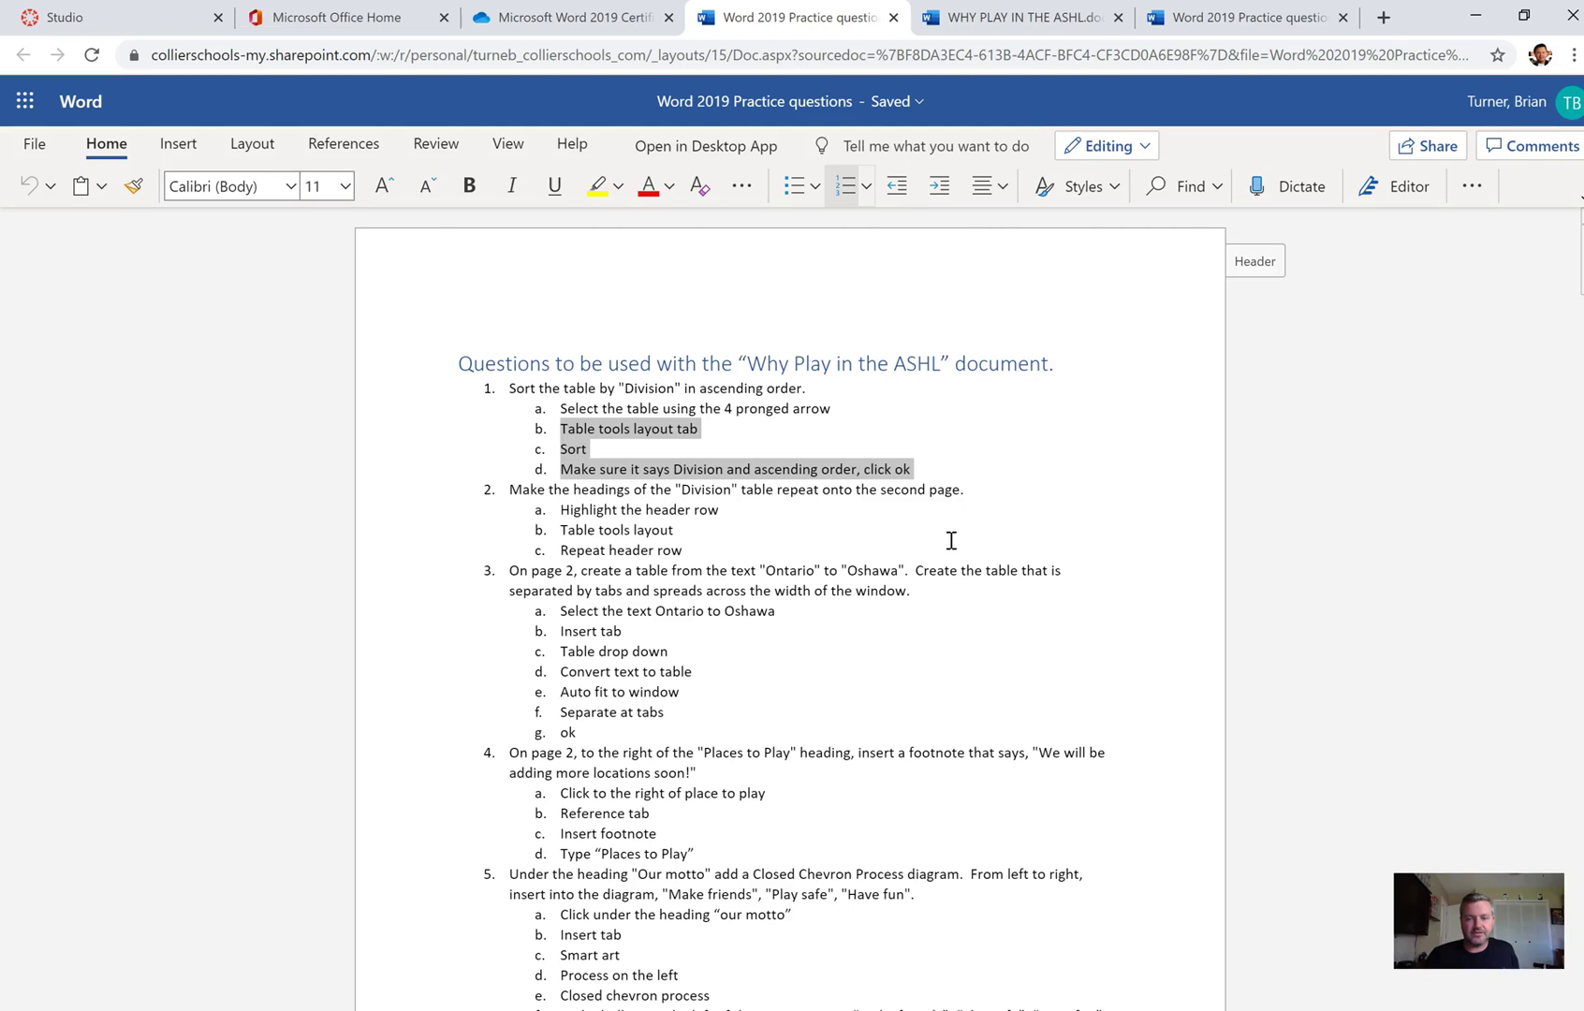
left_click(939, 461)
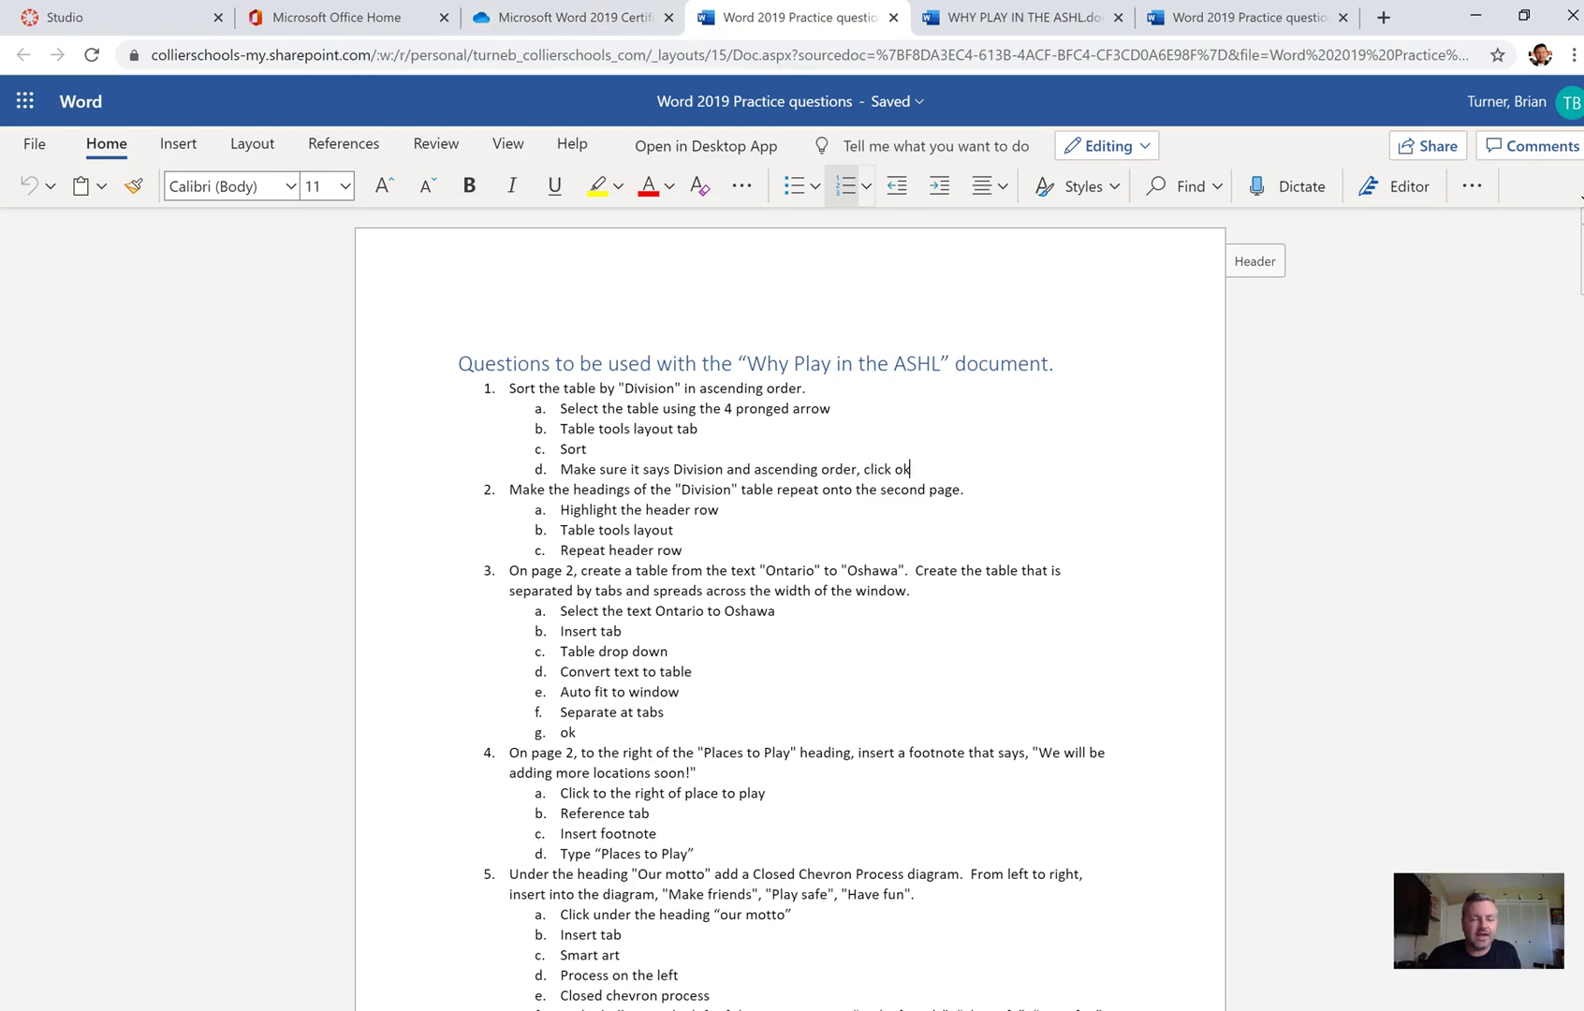
key("alt+Tab")
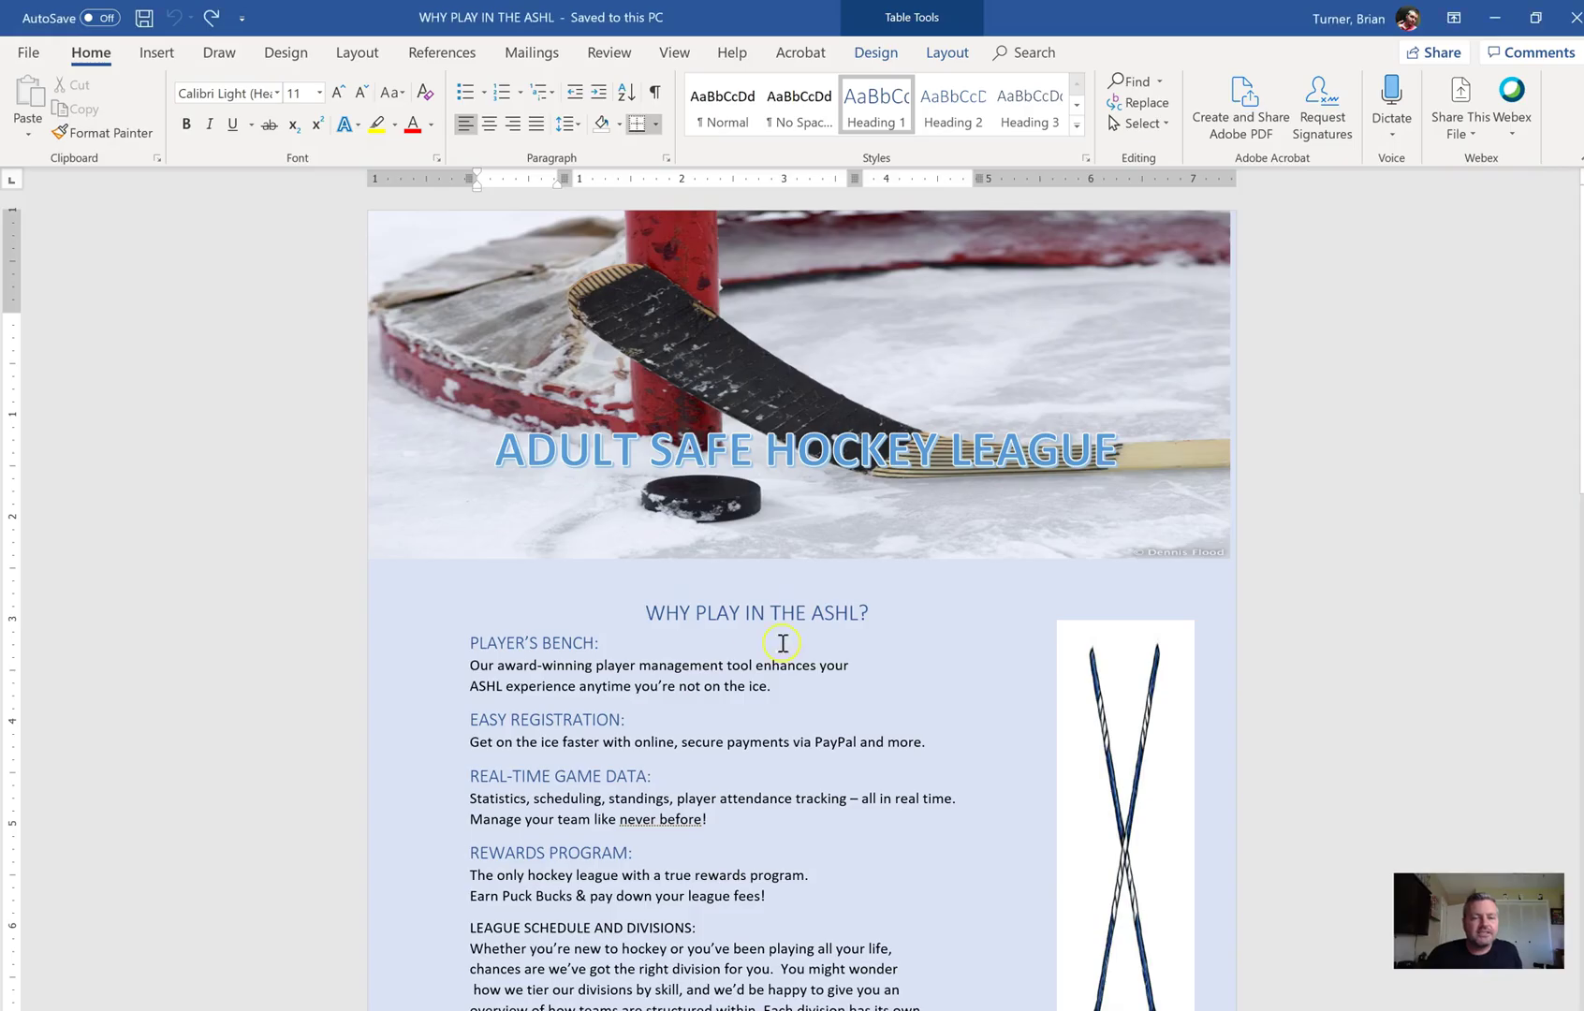
- Open the Division table's Sort settings from Table Layout and cancel without sorting
scroll(1374, 642, "down", 14)
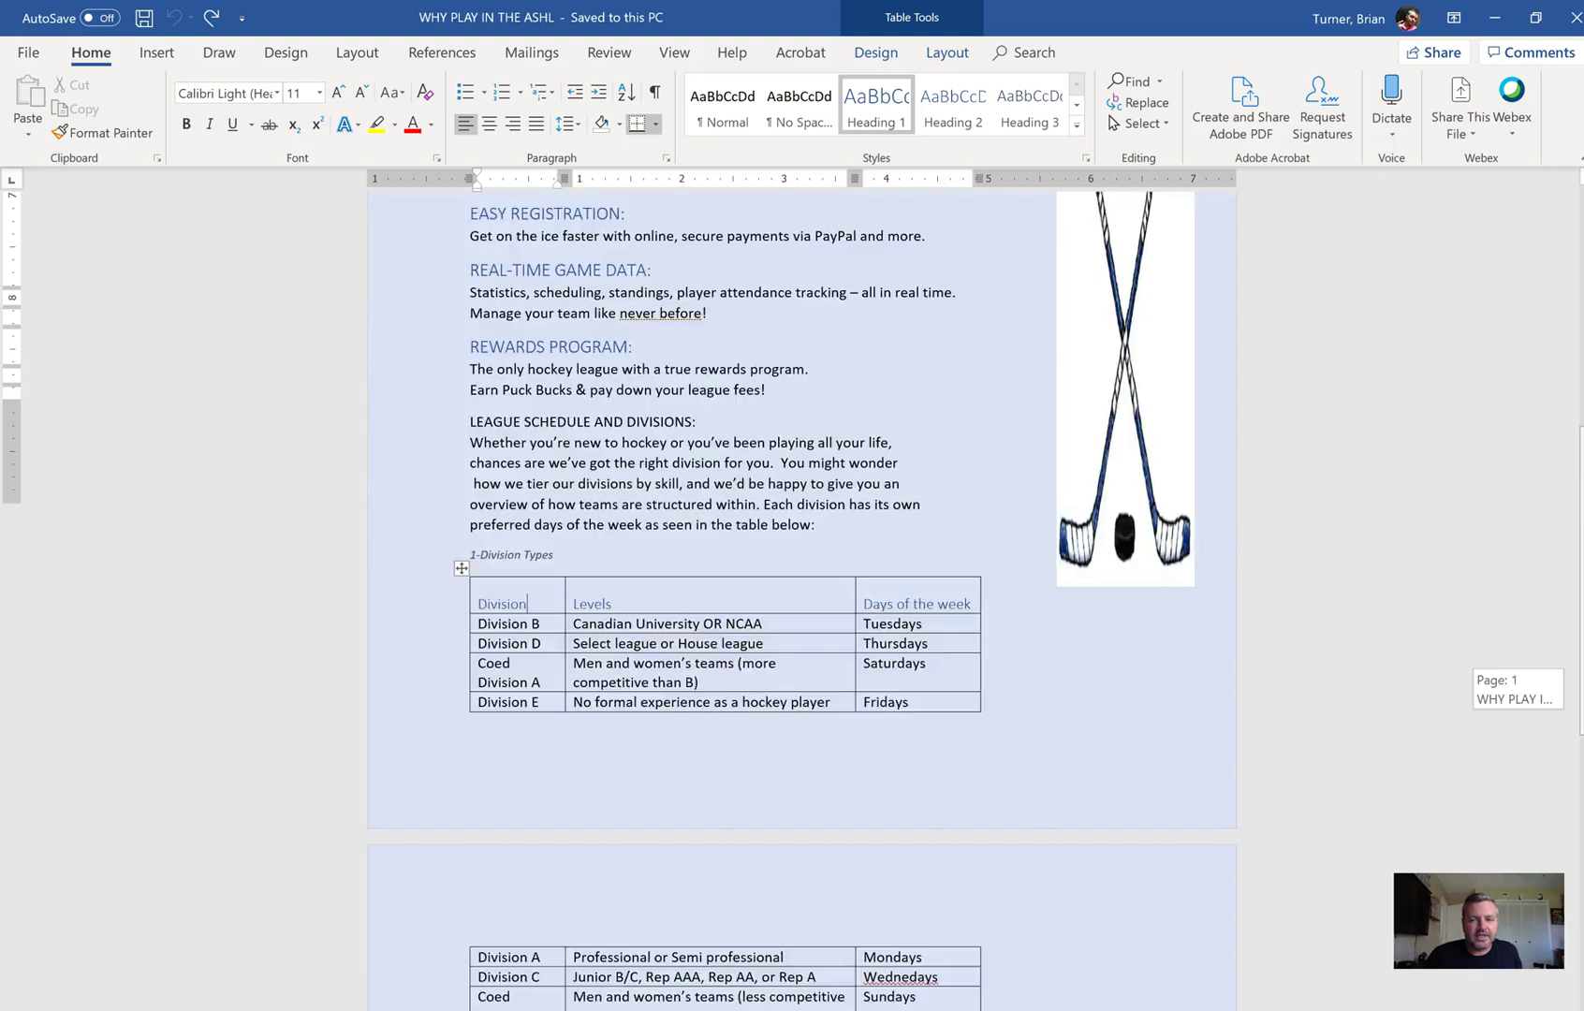
left_click(539, 300)
left_click(673, 315)
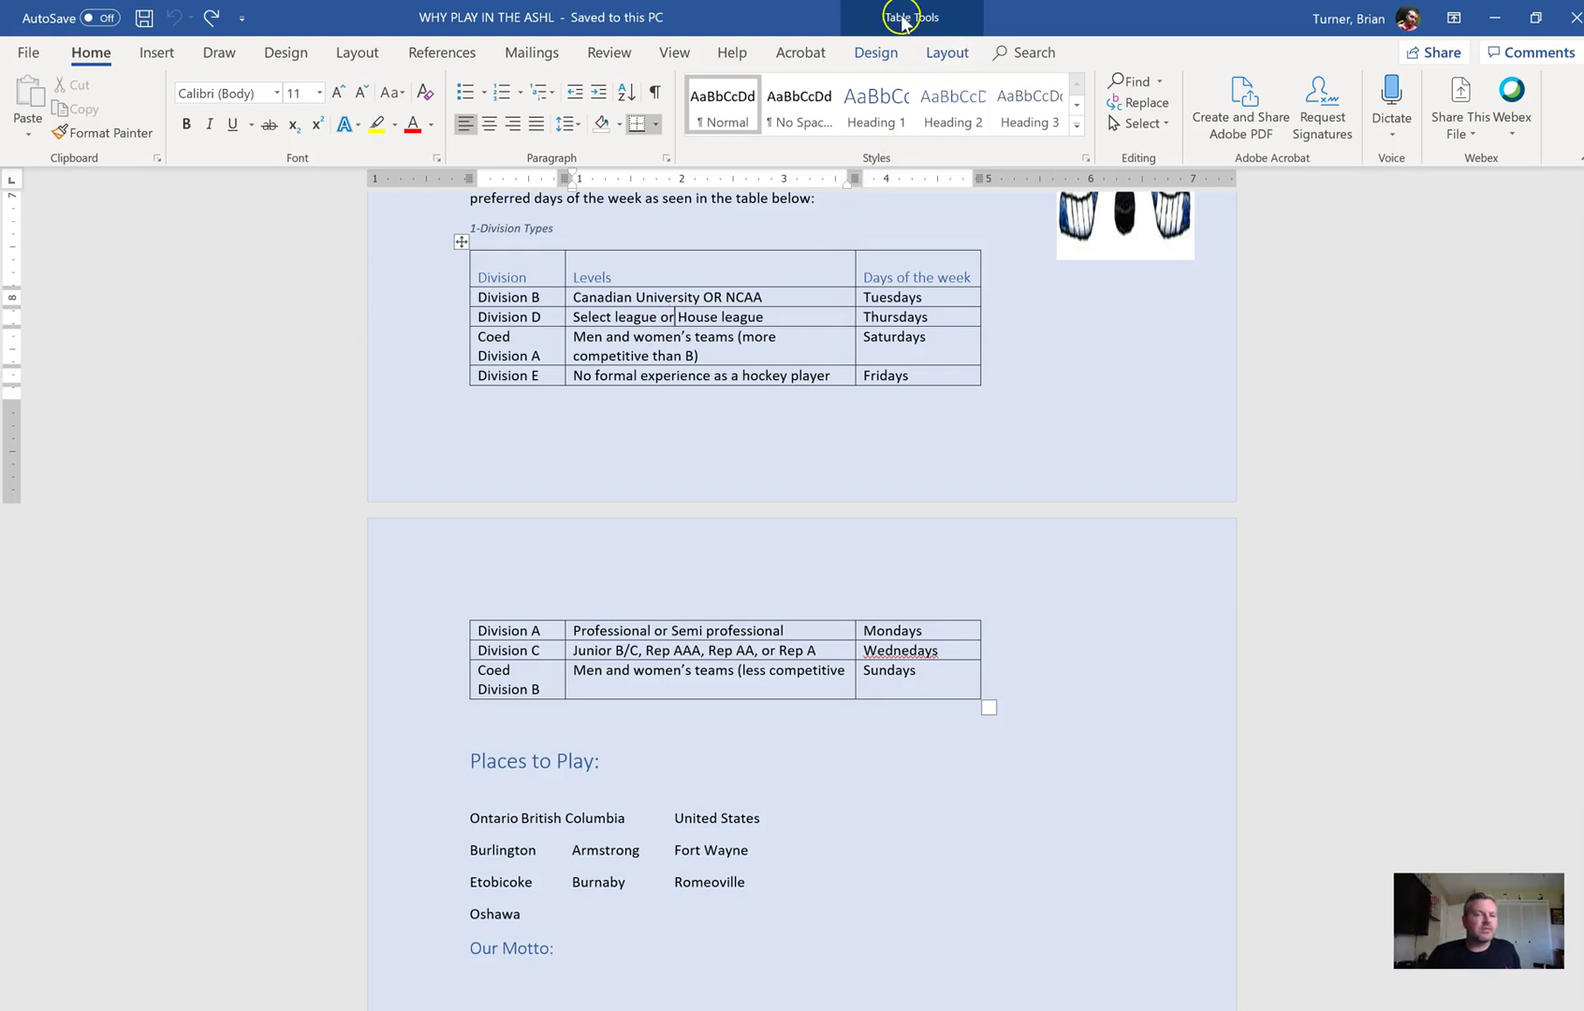
left_click(870, 20)
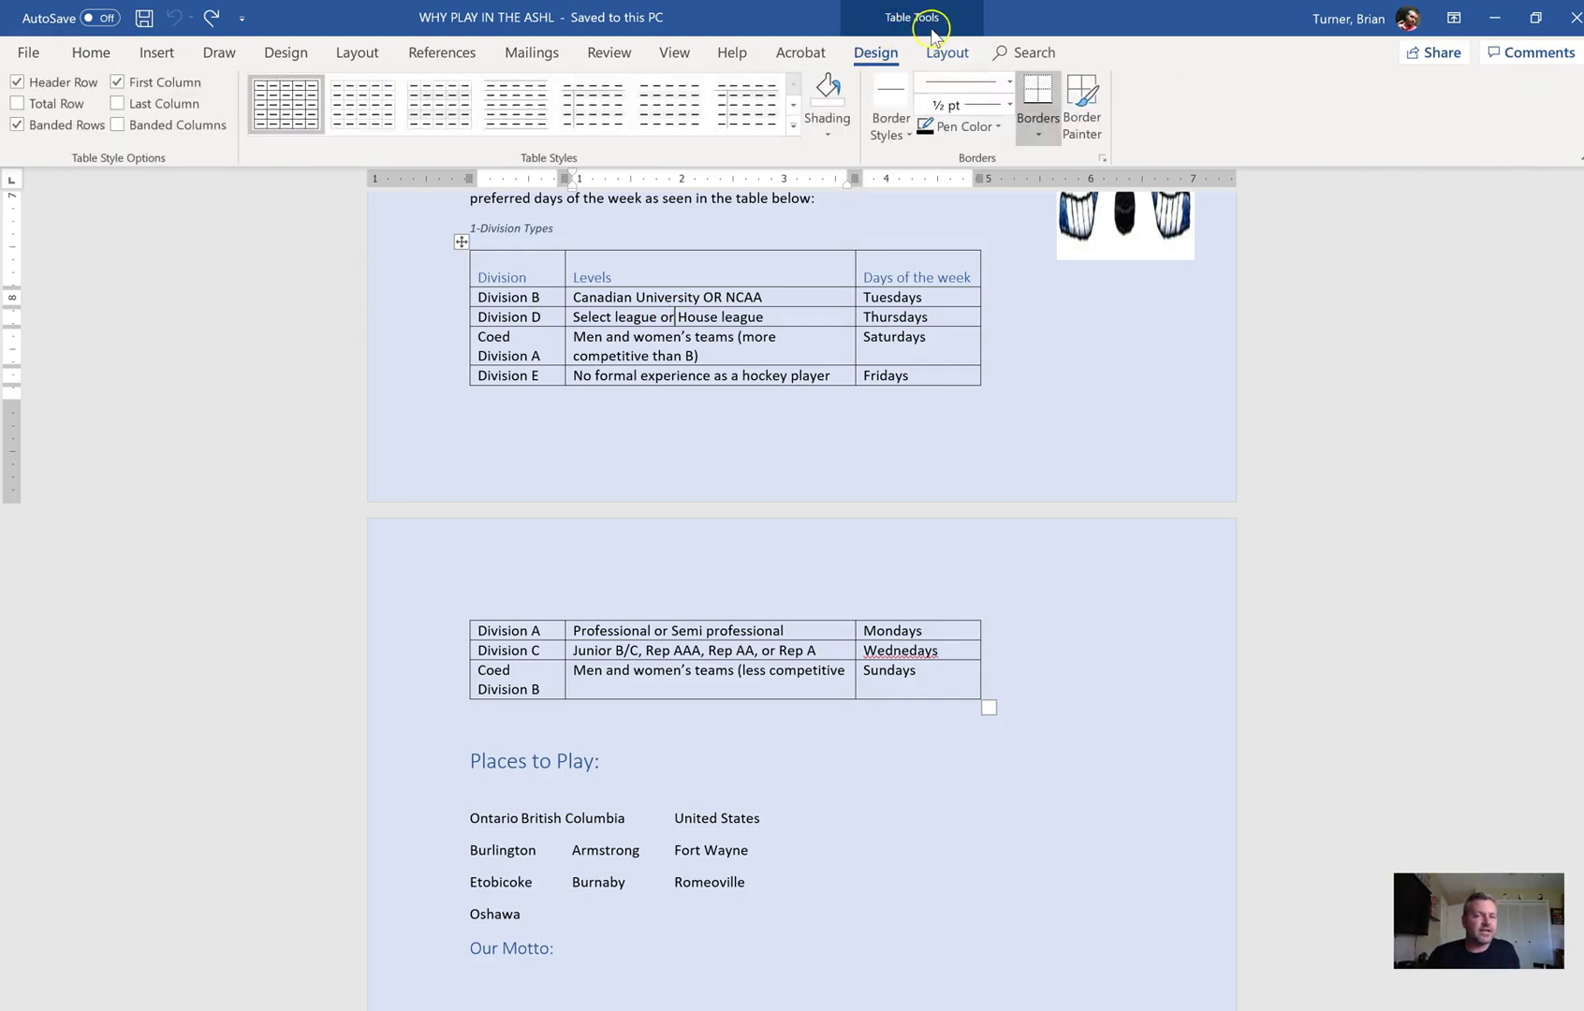
left_click(945, 52)
left_click(876, 53)
left_click(948, 52)
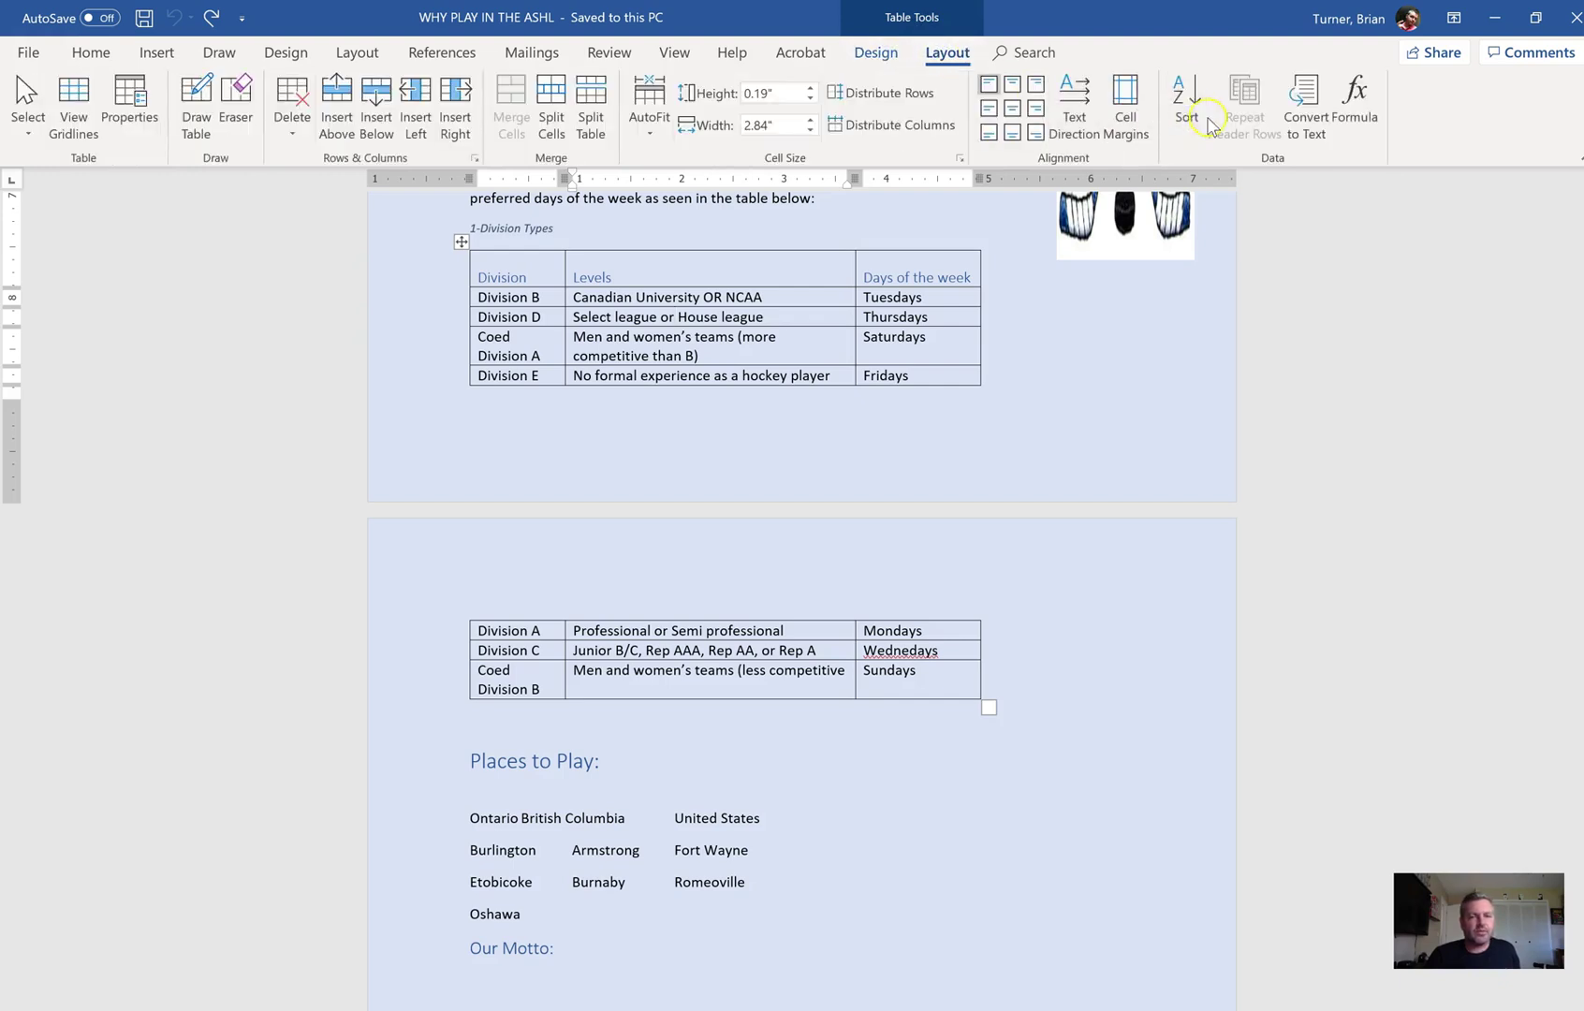
left_click(1187, 118)
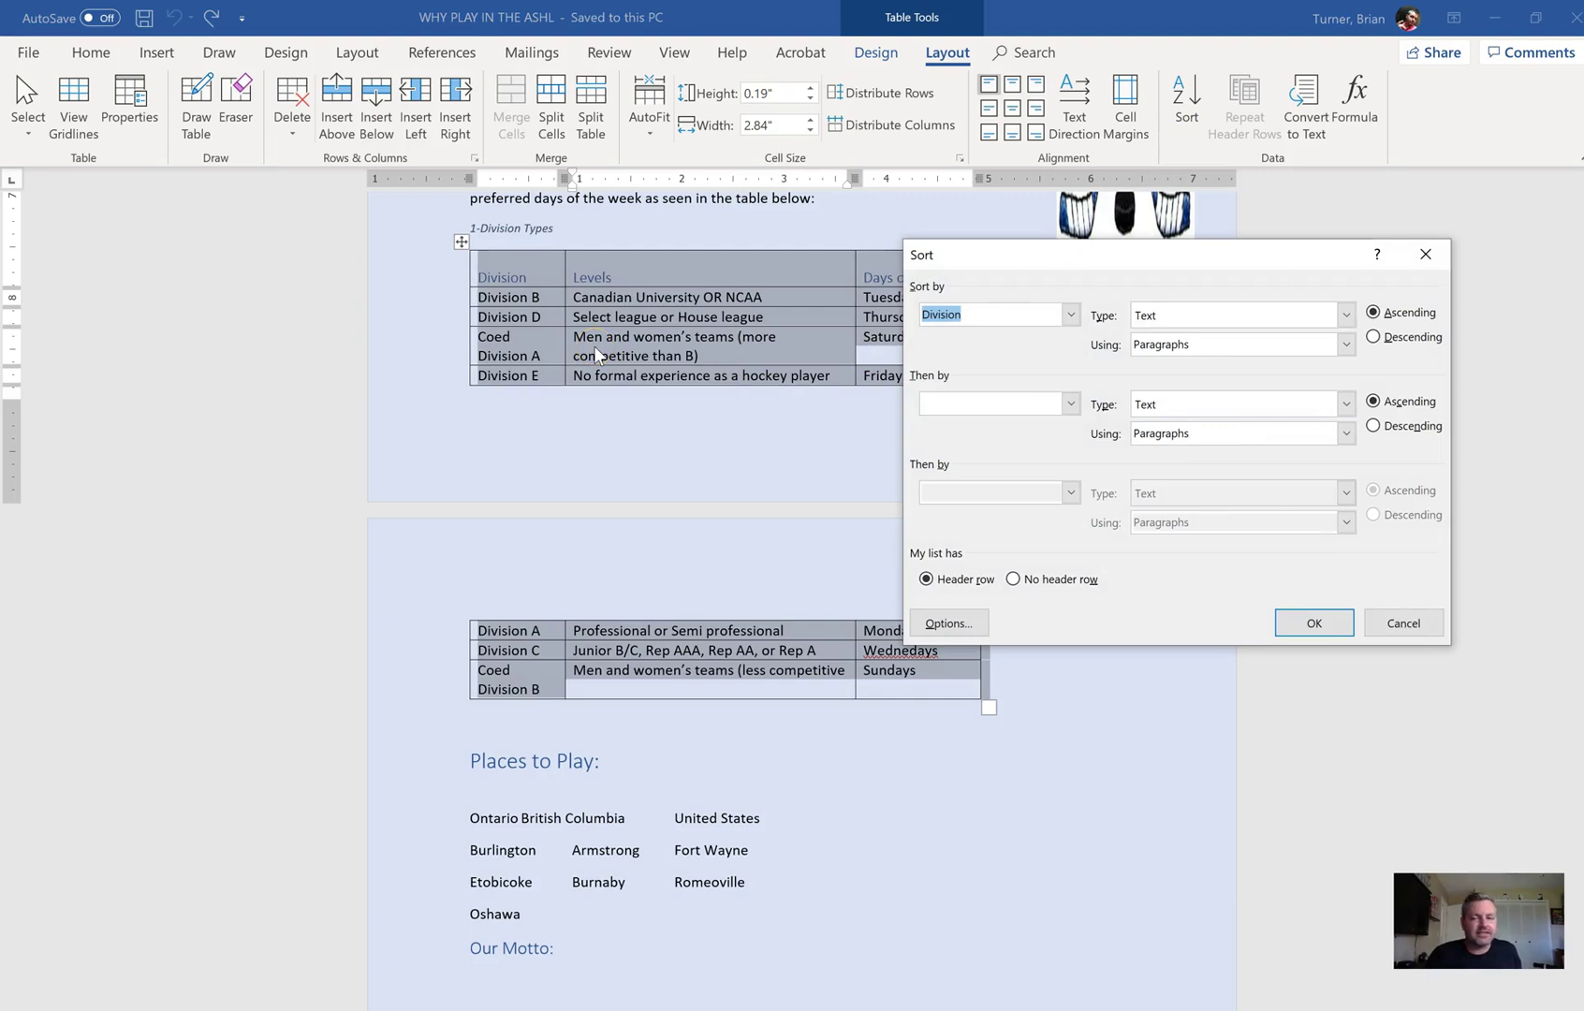
left_click(1403, 623)
- Select the whole Division table and check Sort keeps Division as the sort column, then cancel
left_click(641, 306)
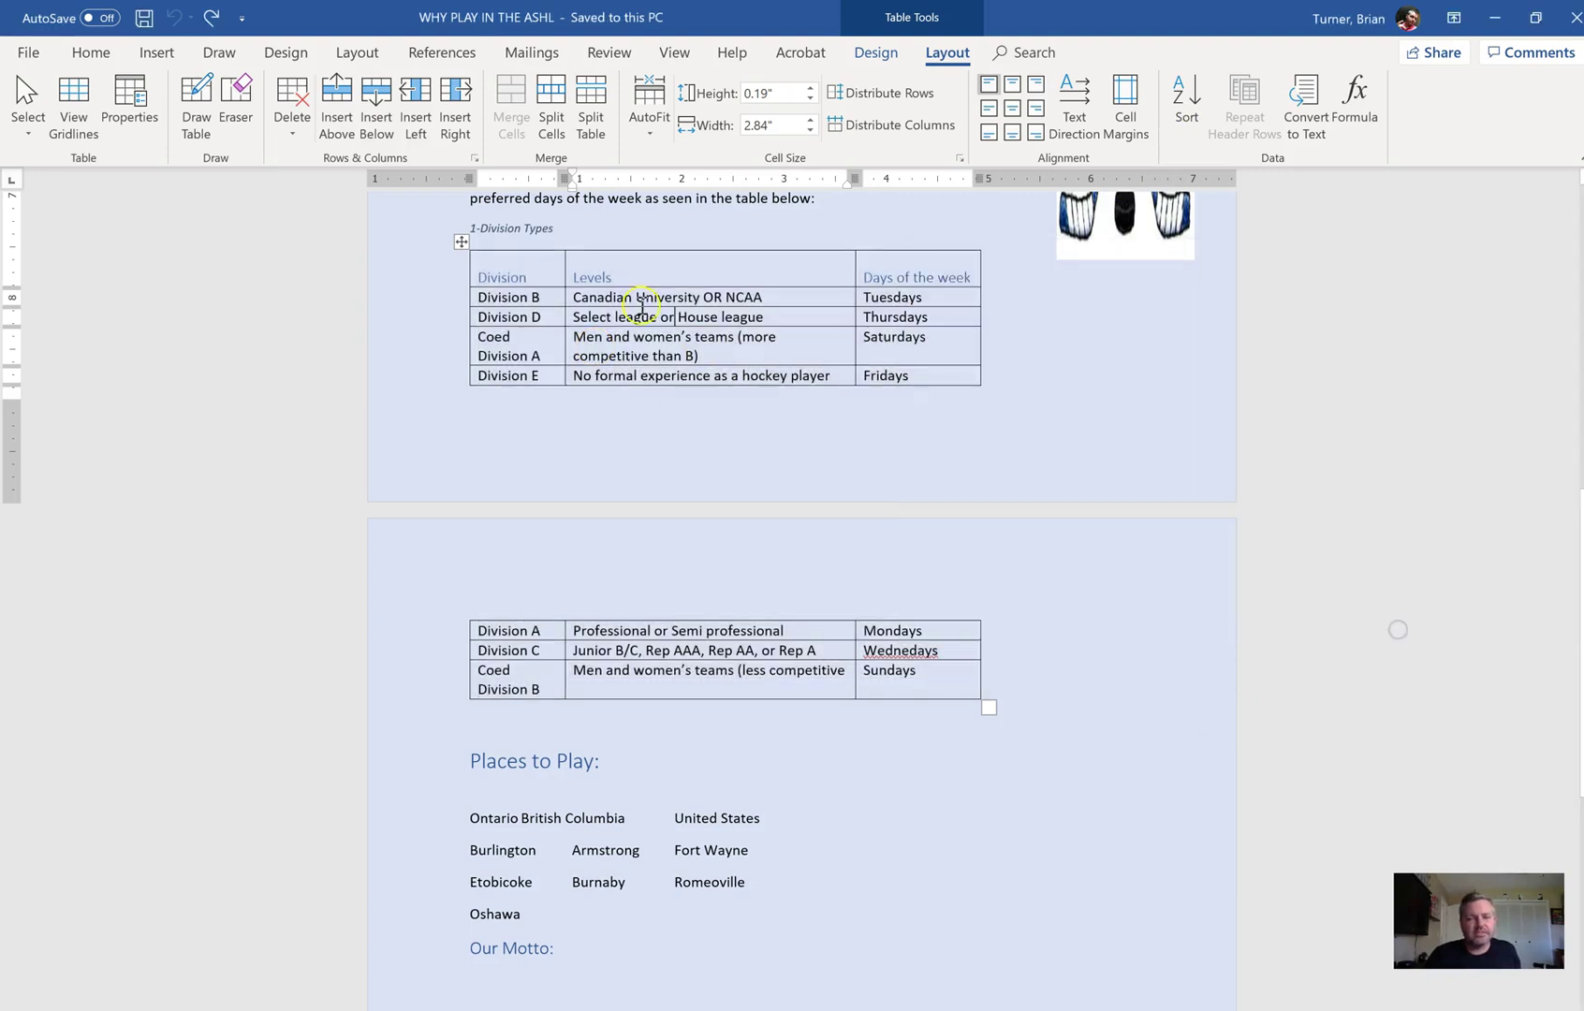
left_click(464, 245)
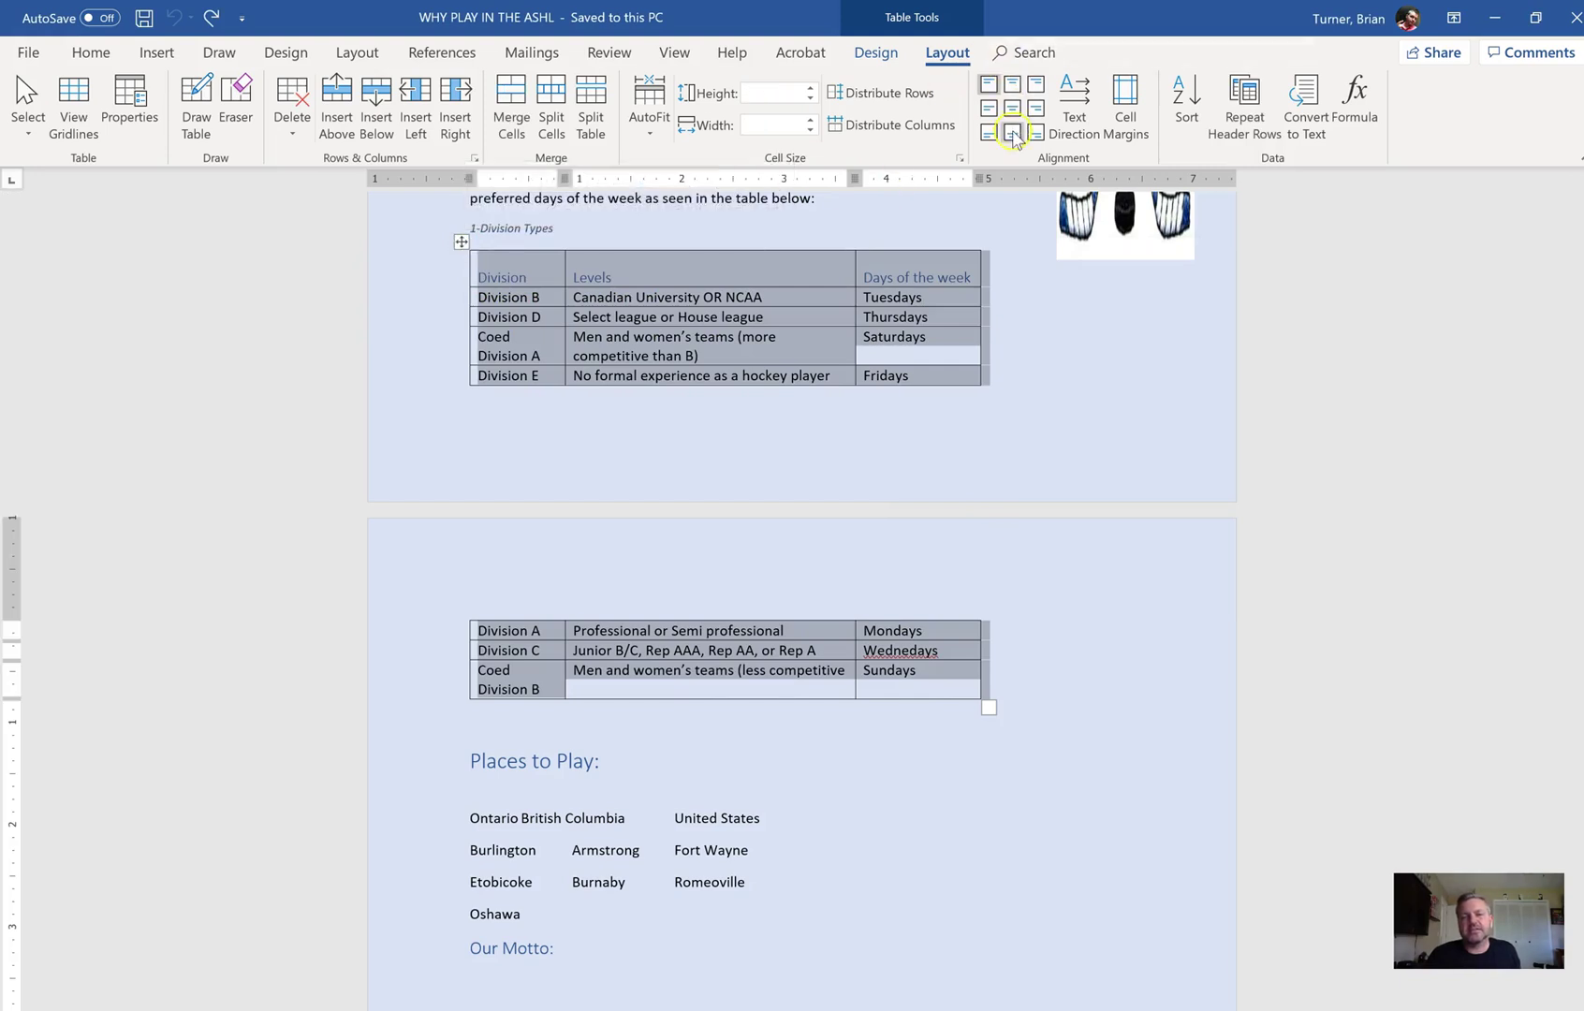
left_click(1197, 110)
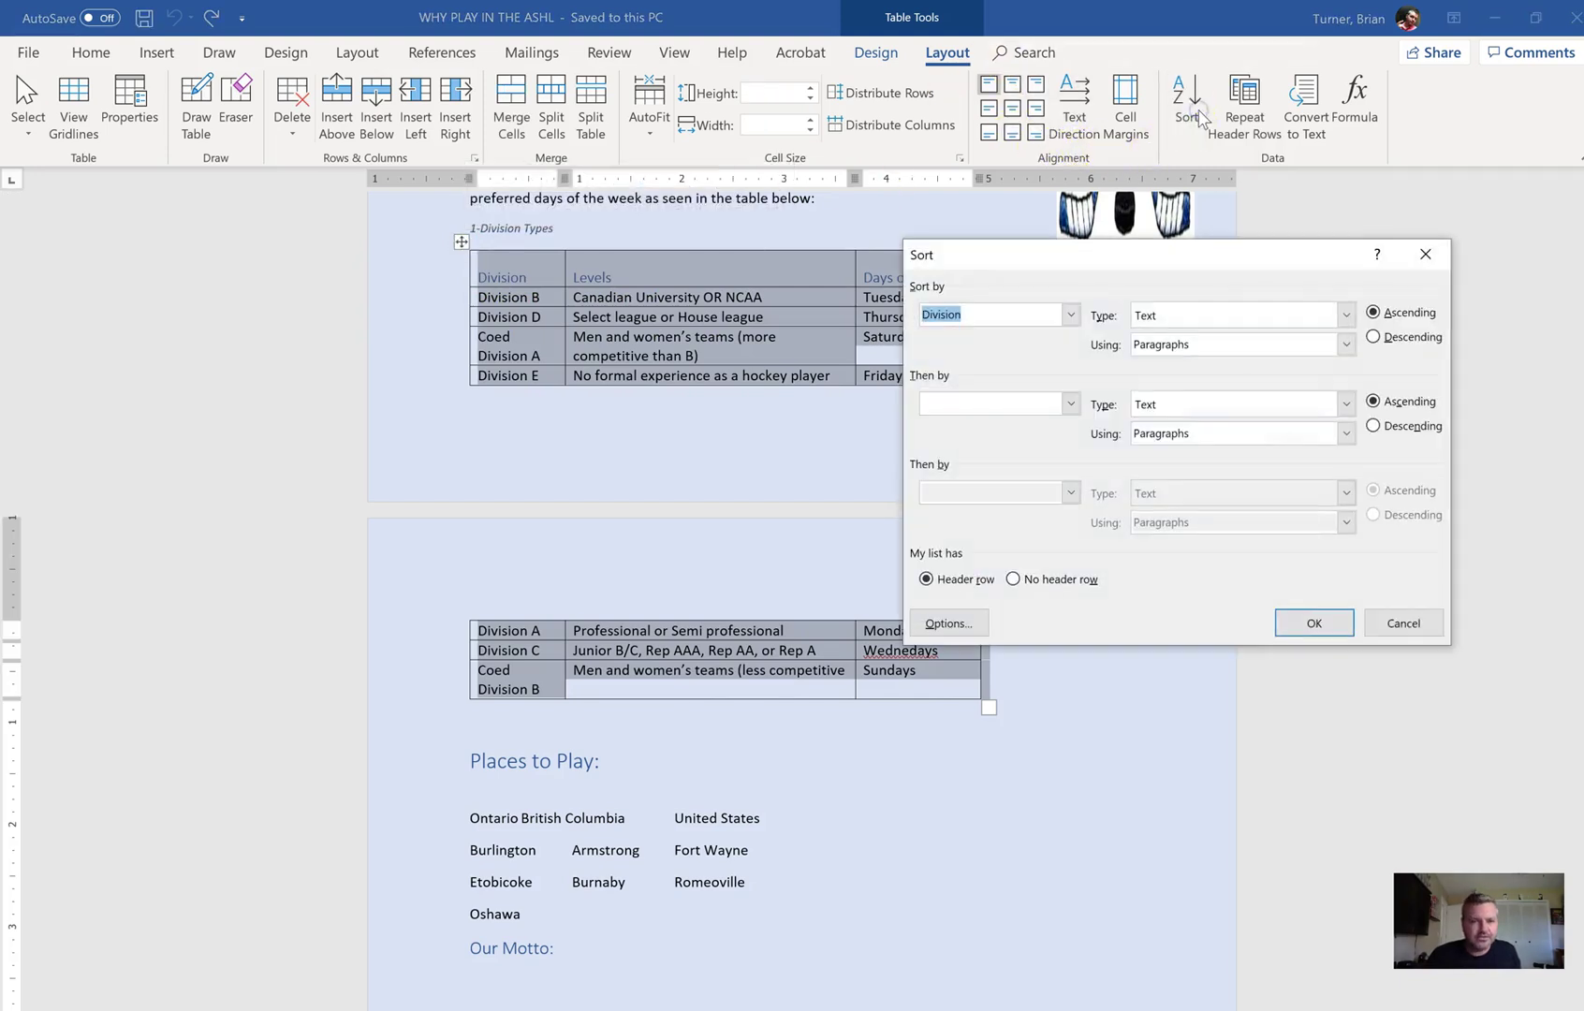
left_click(1077, 315)
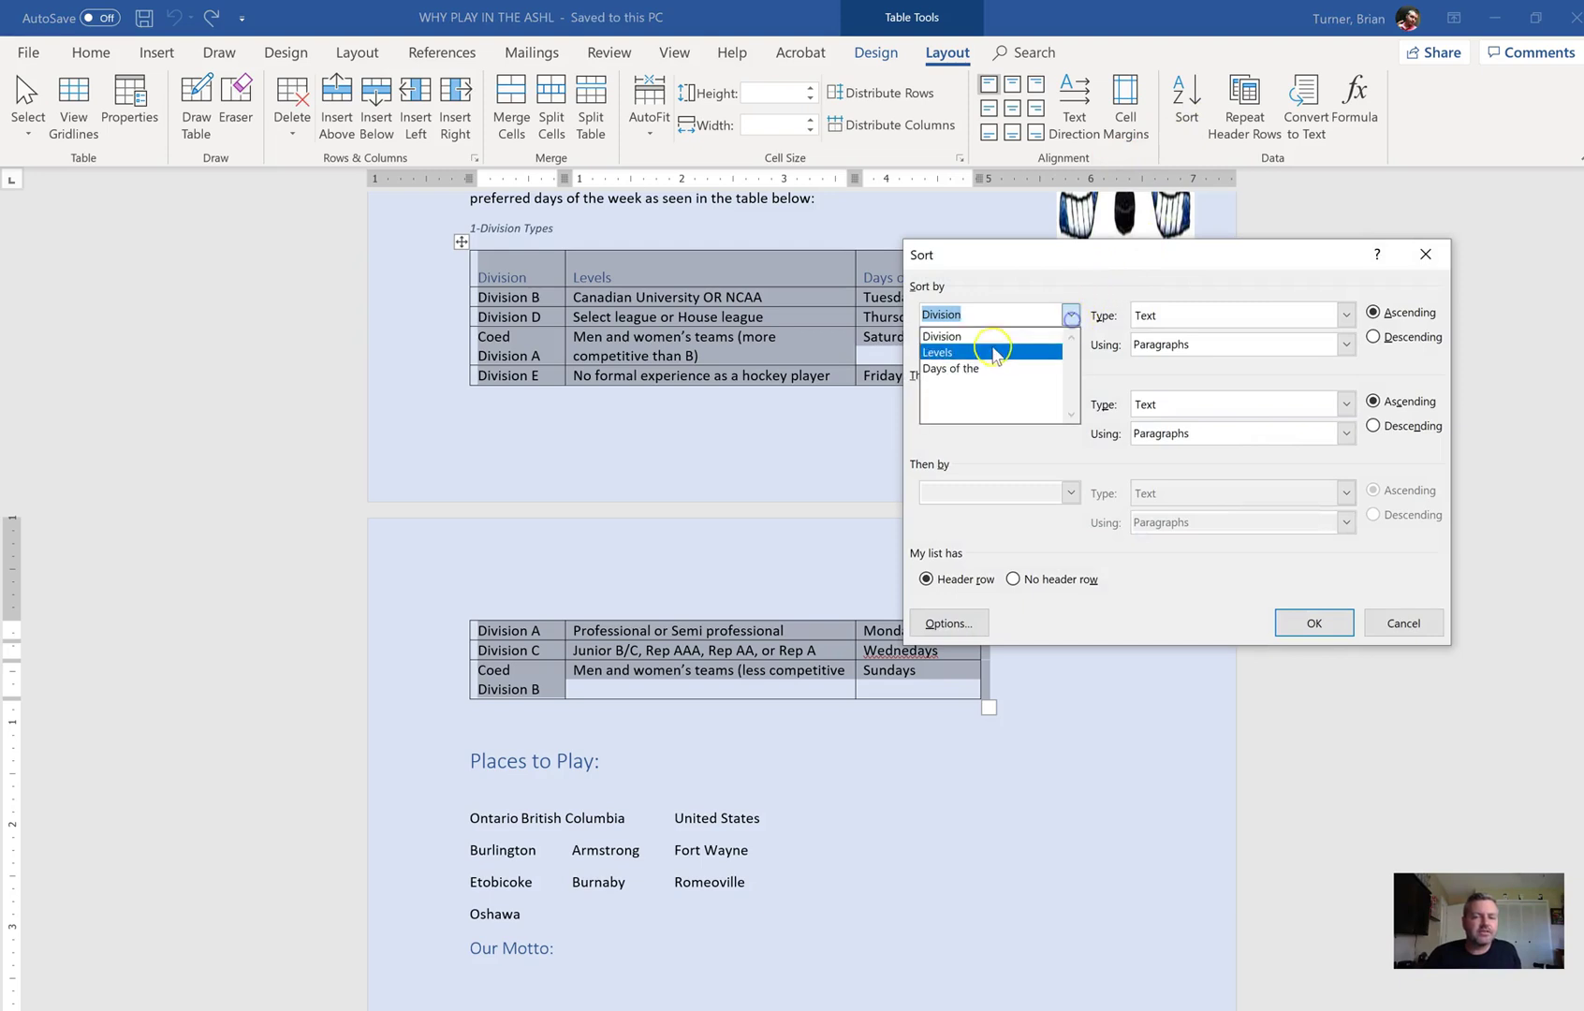
left_click(1027, 252)
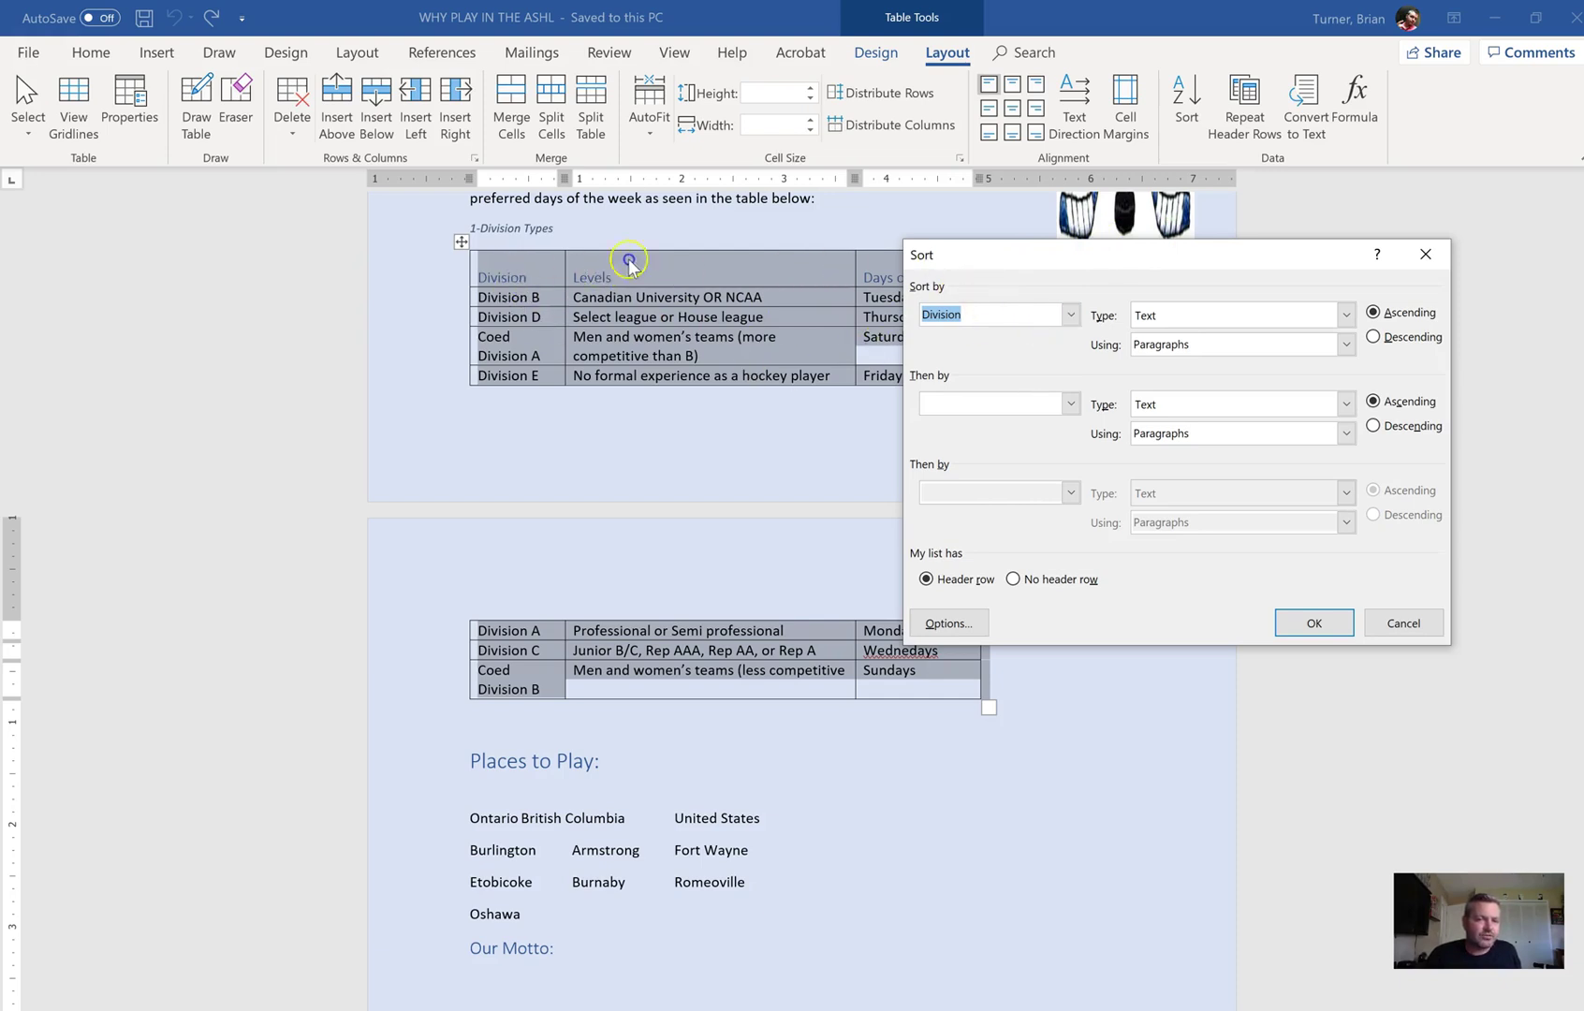
left_click(1400, 622)
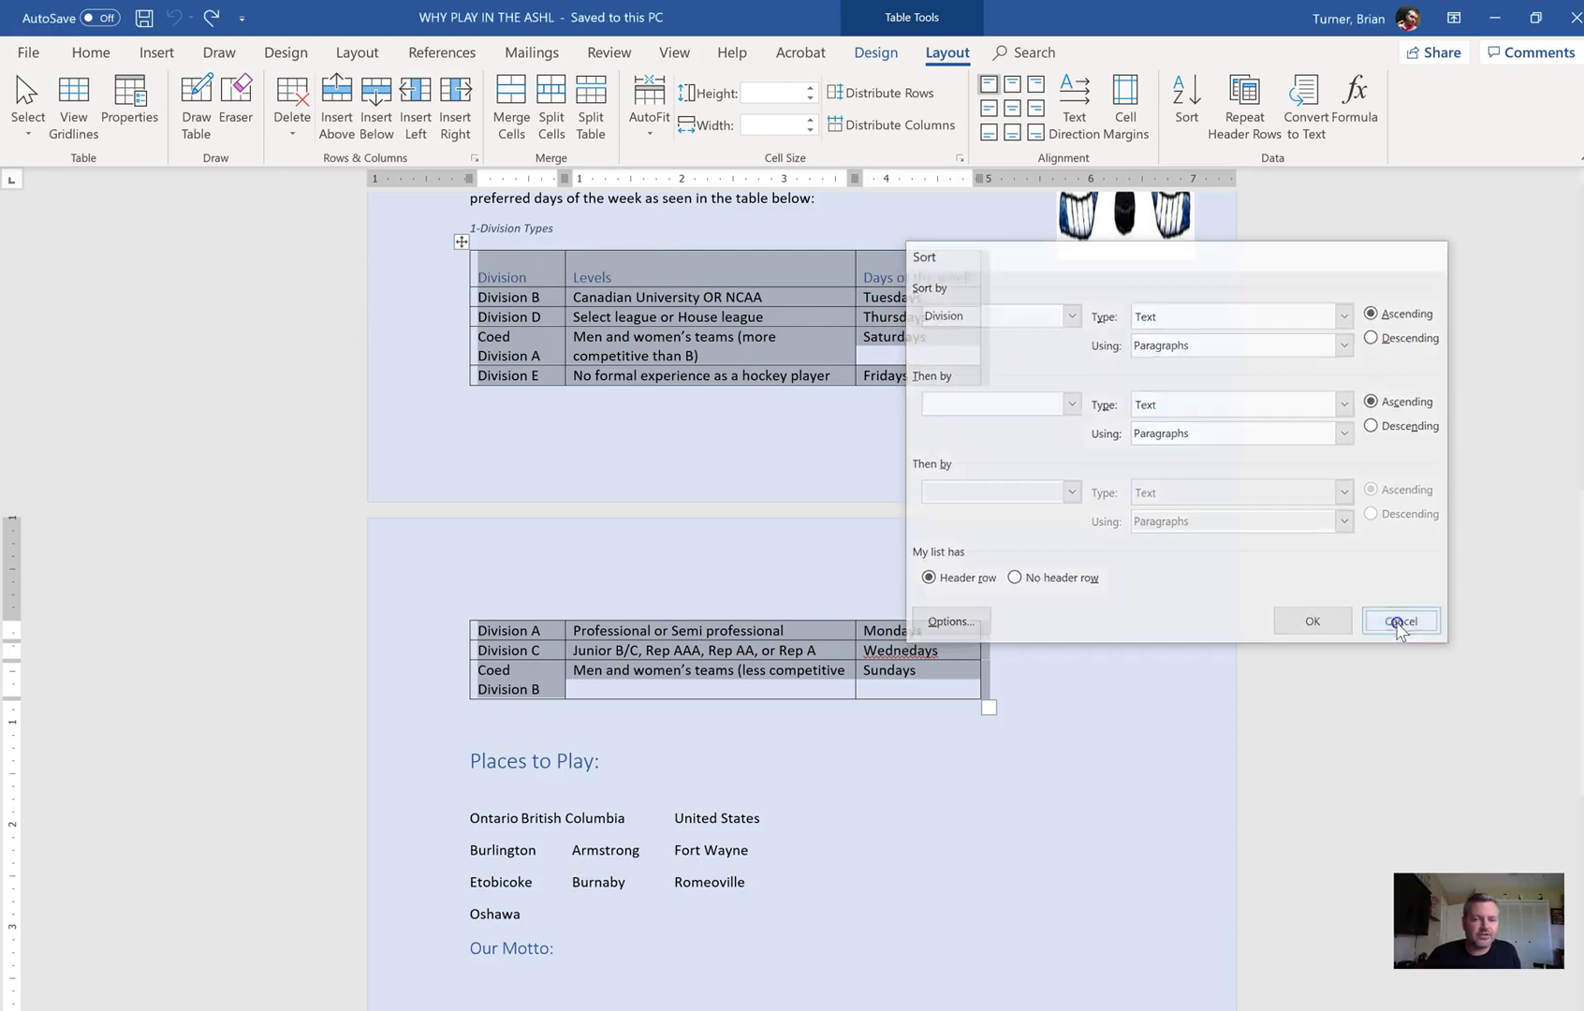
- Try selecting the header row, individual rows and columns, then select the entire Division Types table
left_click(426, 274)
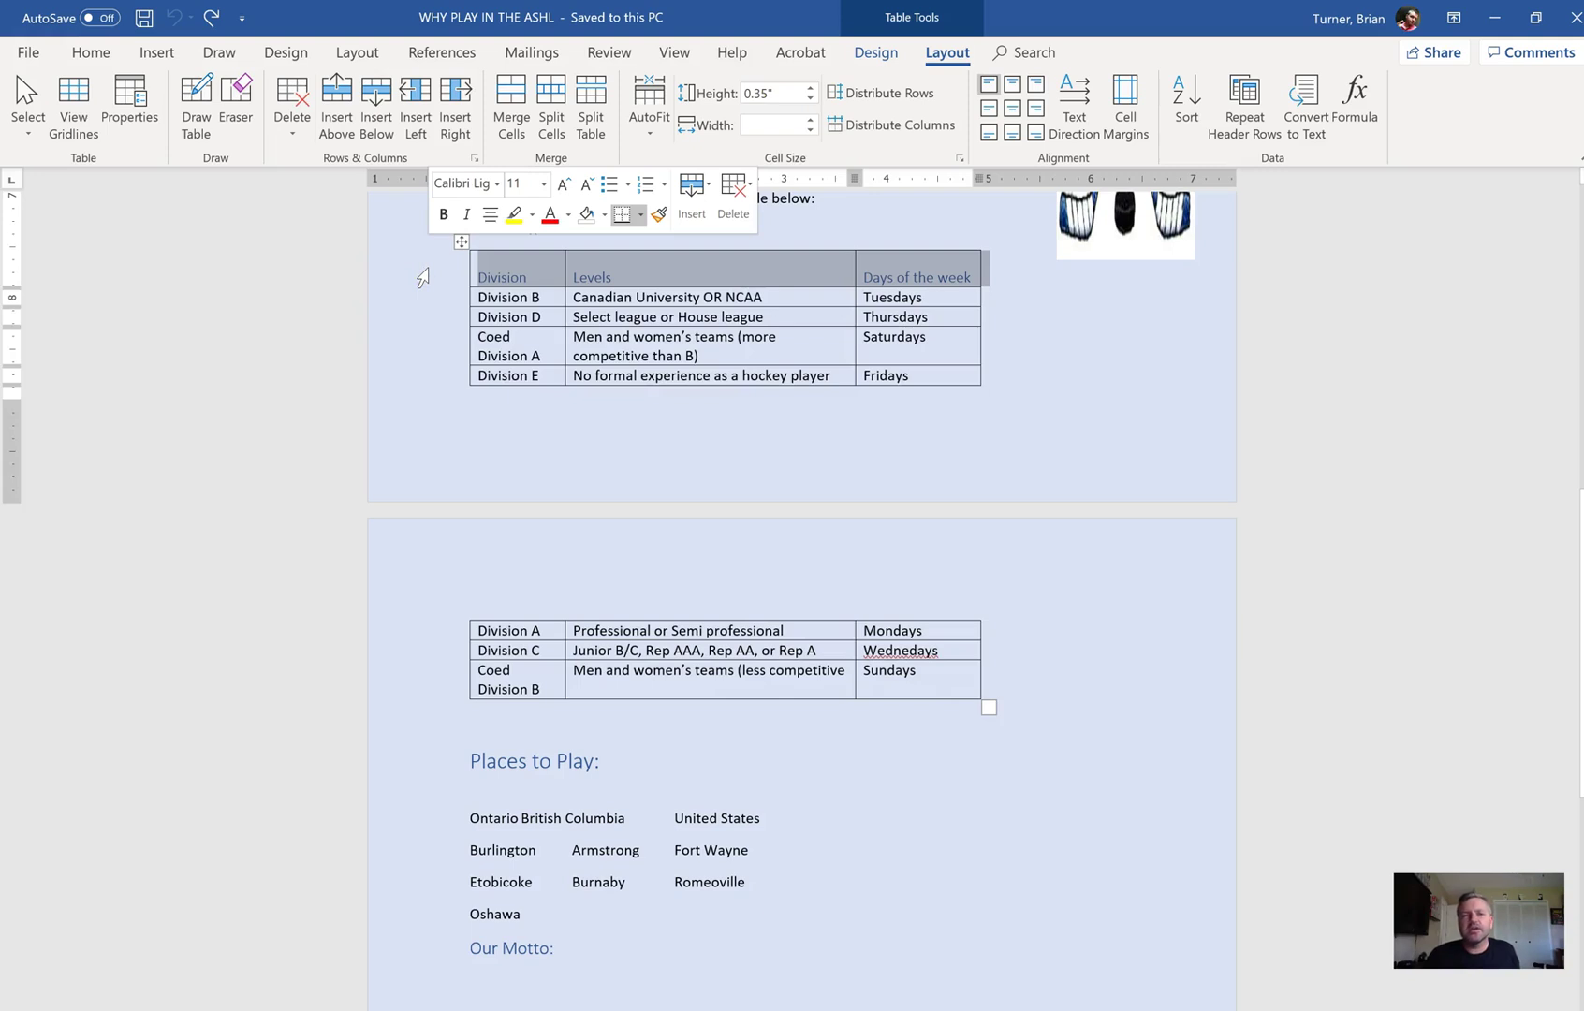
left_click(422, 297)
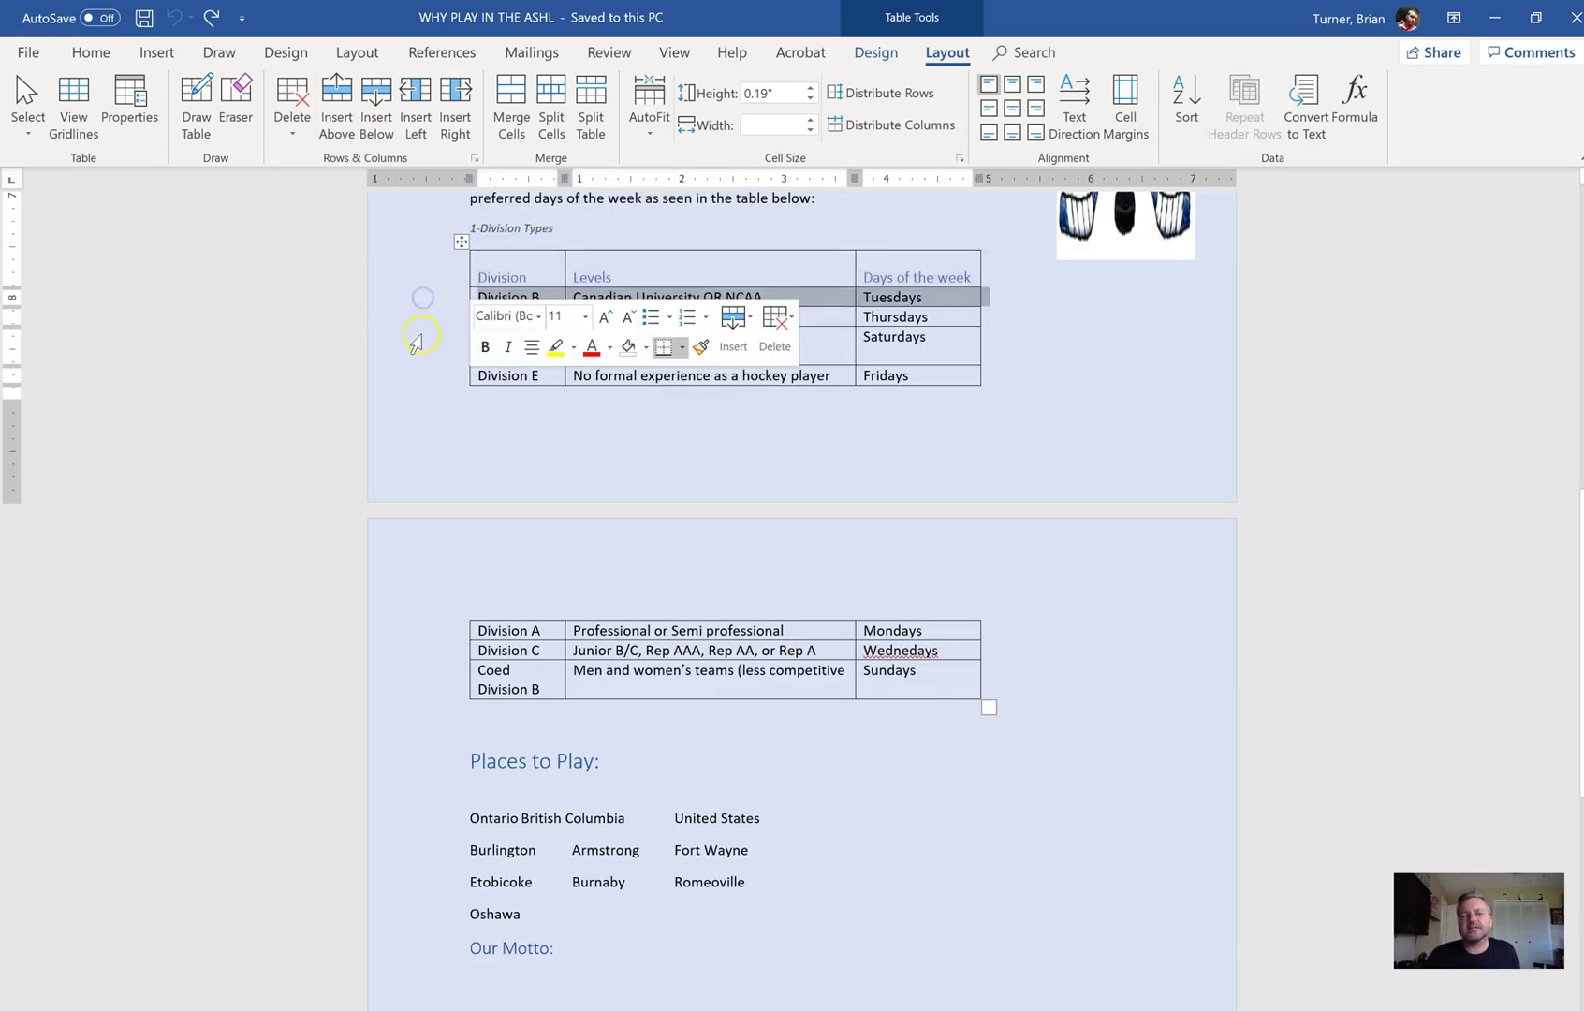
left_click(417, 340)
left_click(426, 376)
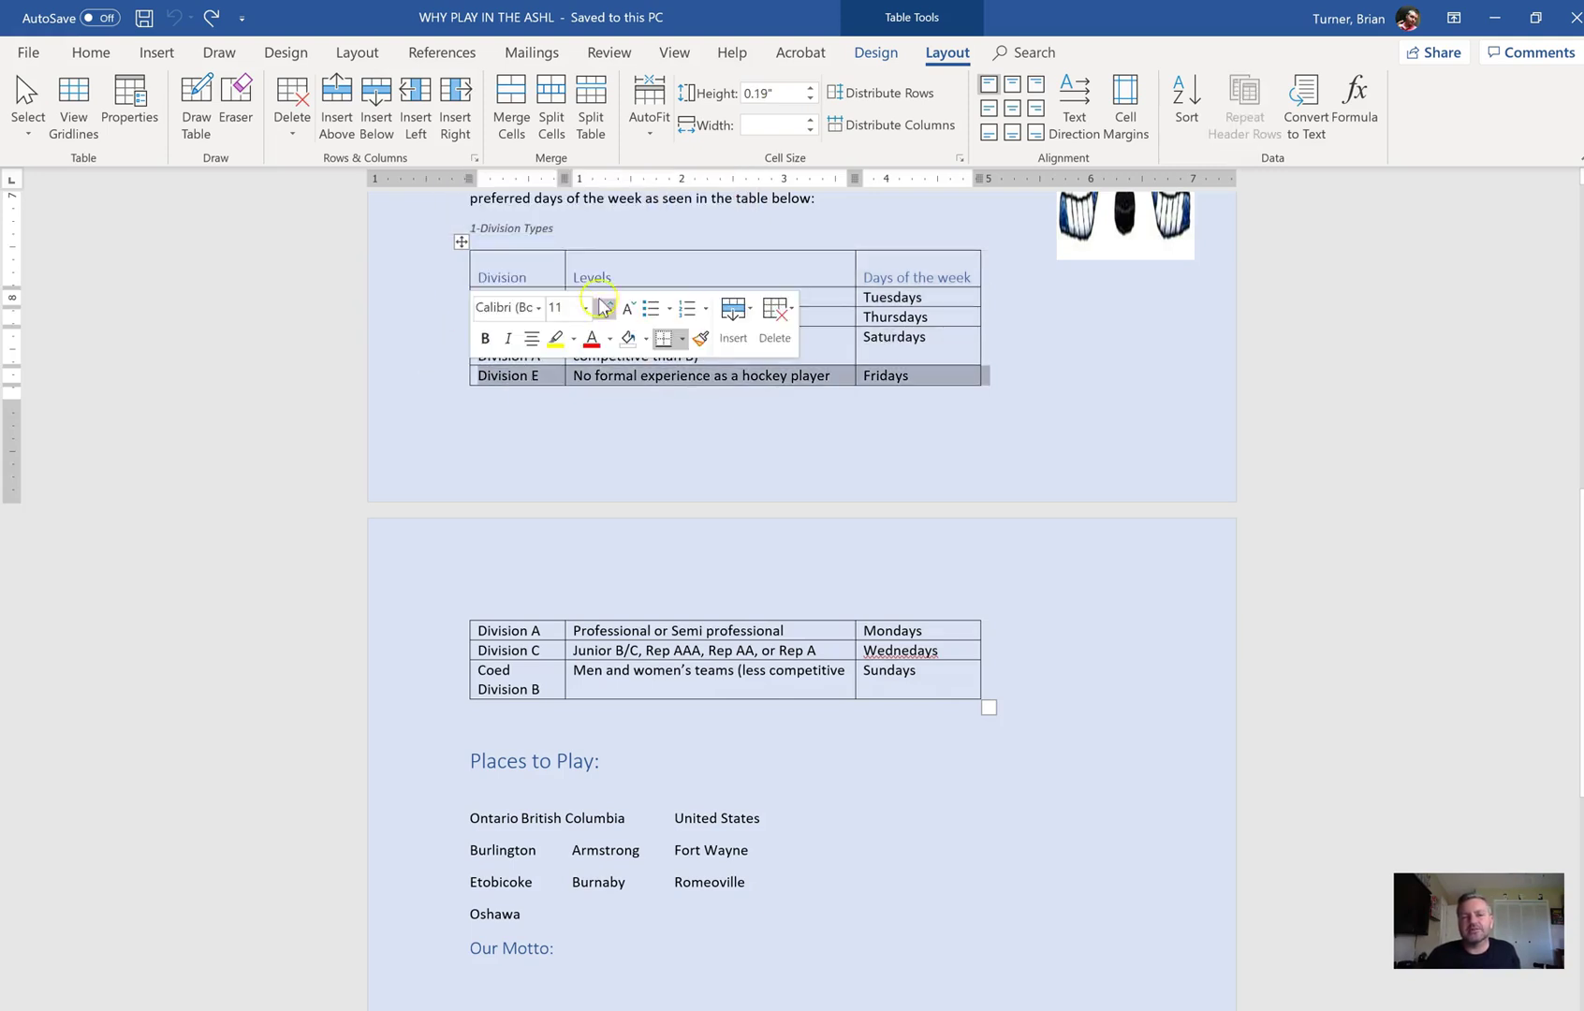
left_click(655, 245)
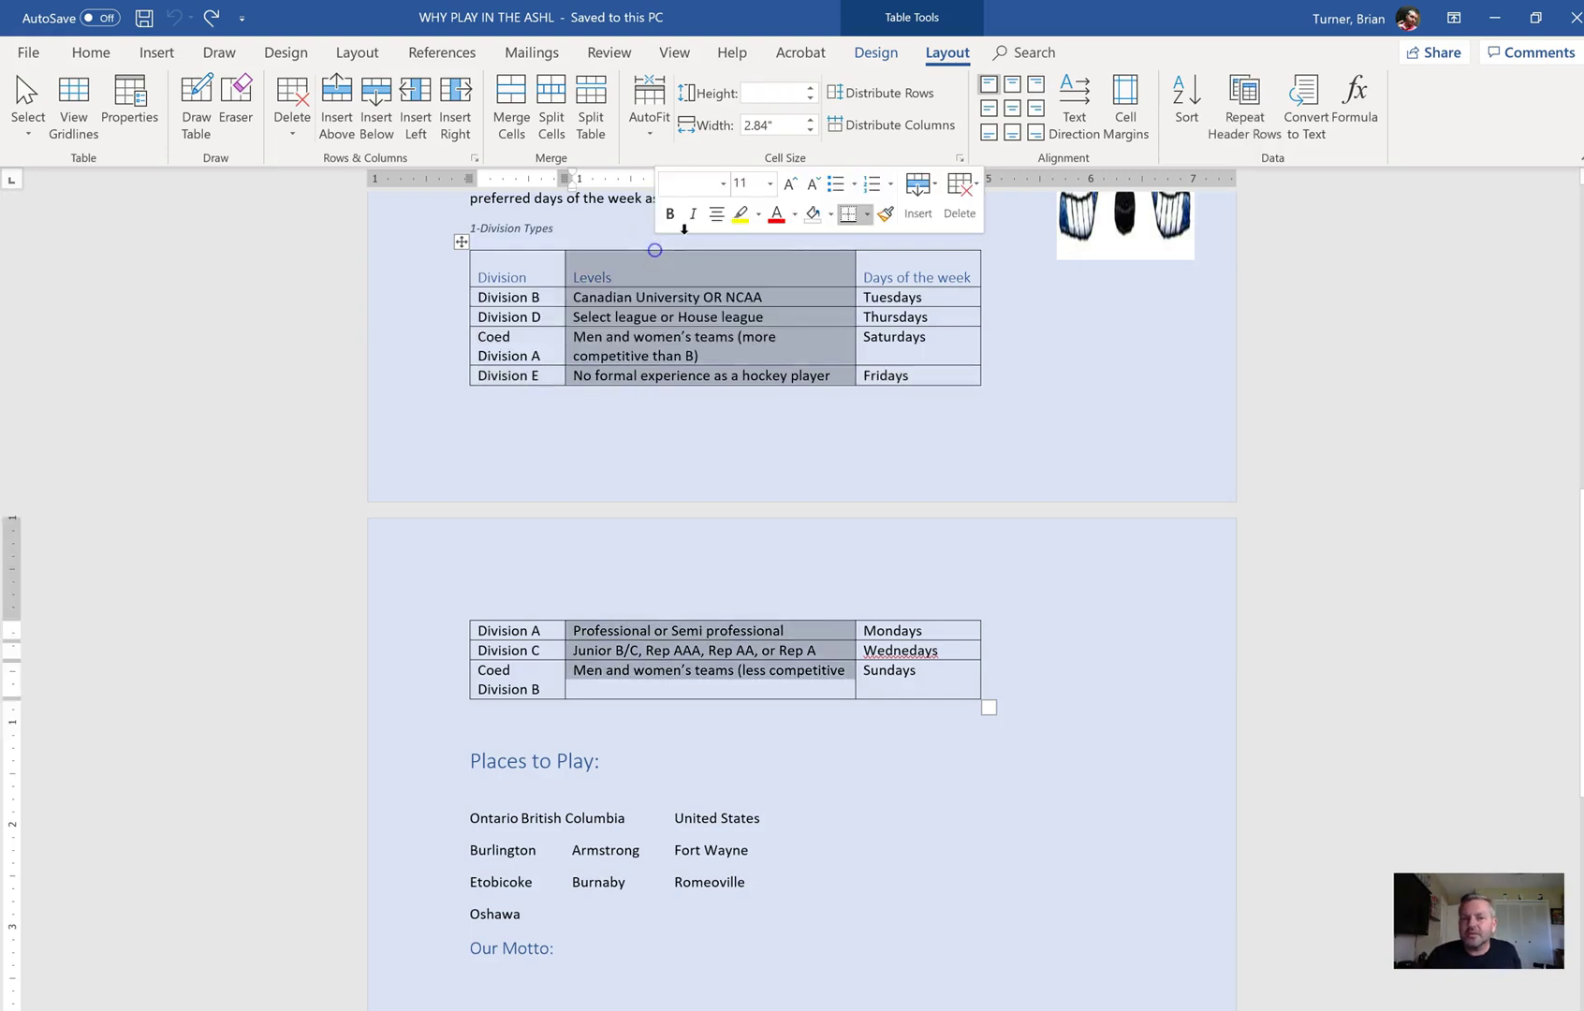
left_click(913, 248)
left_click_drag(576, 267, 719, 426)
left_click(476, 325)
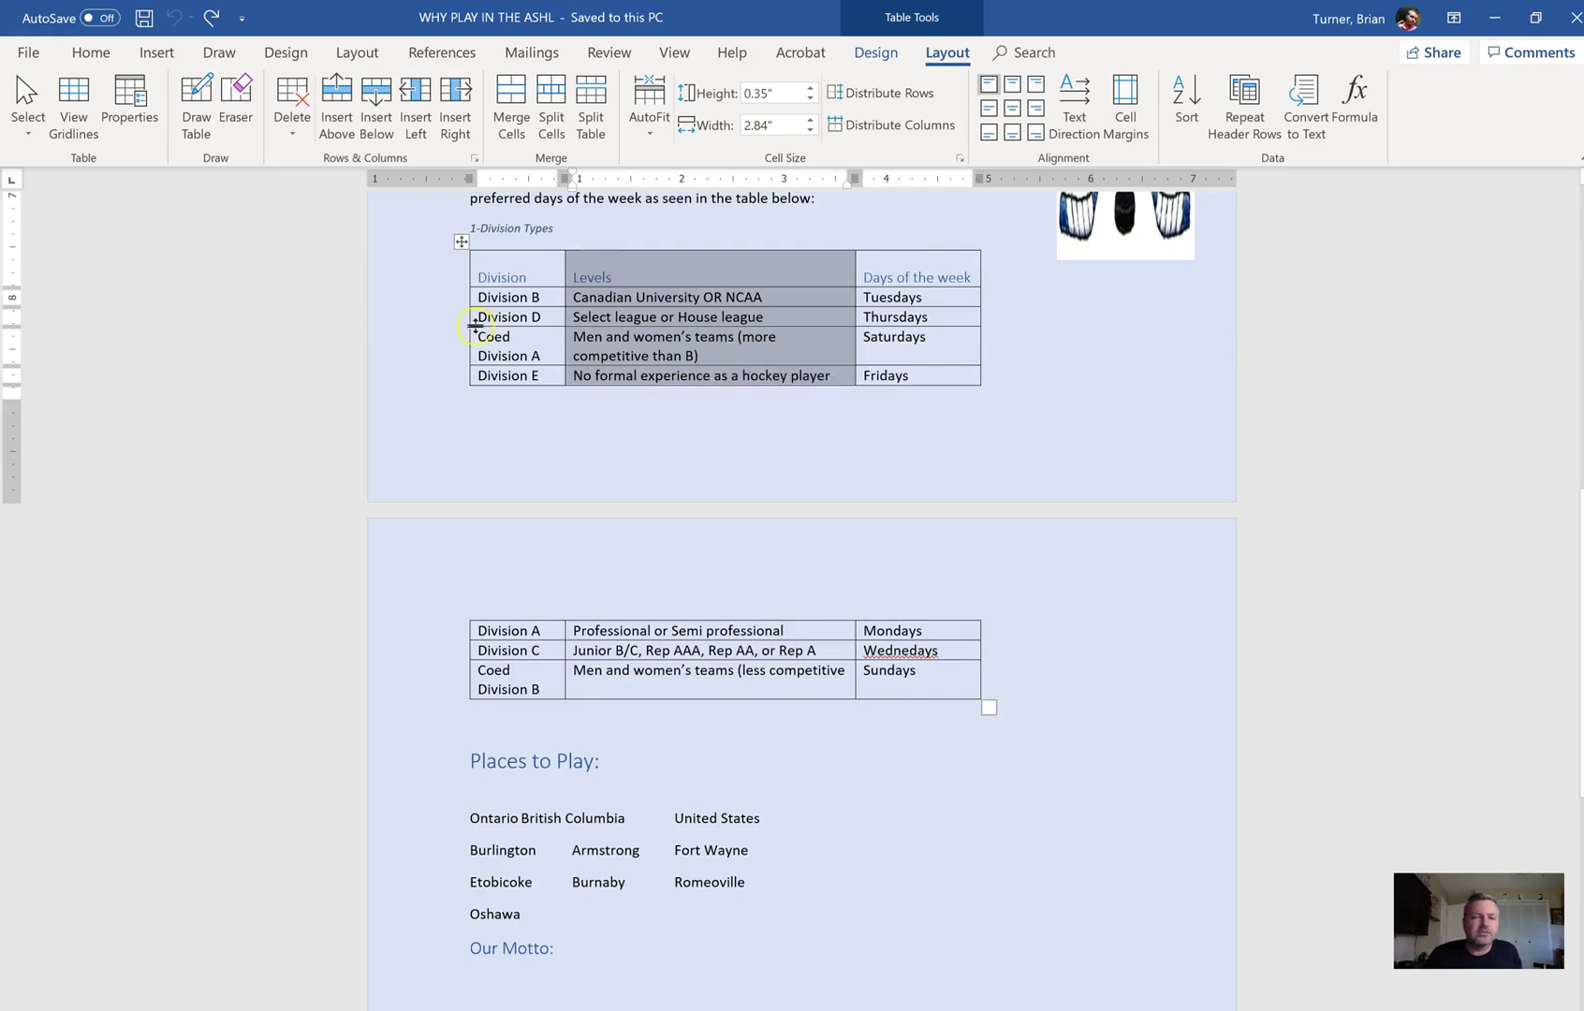
left_click(461, 243)
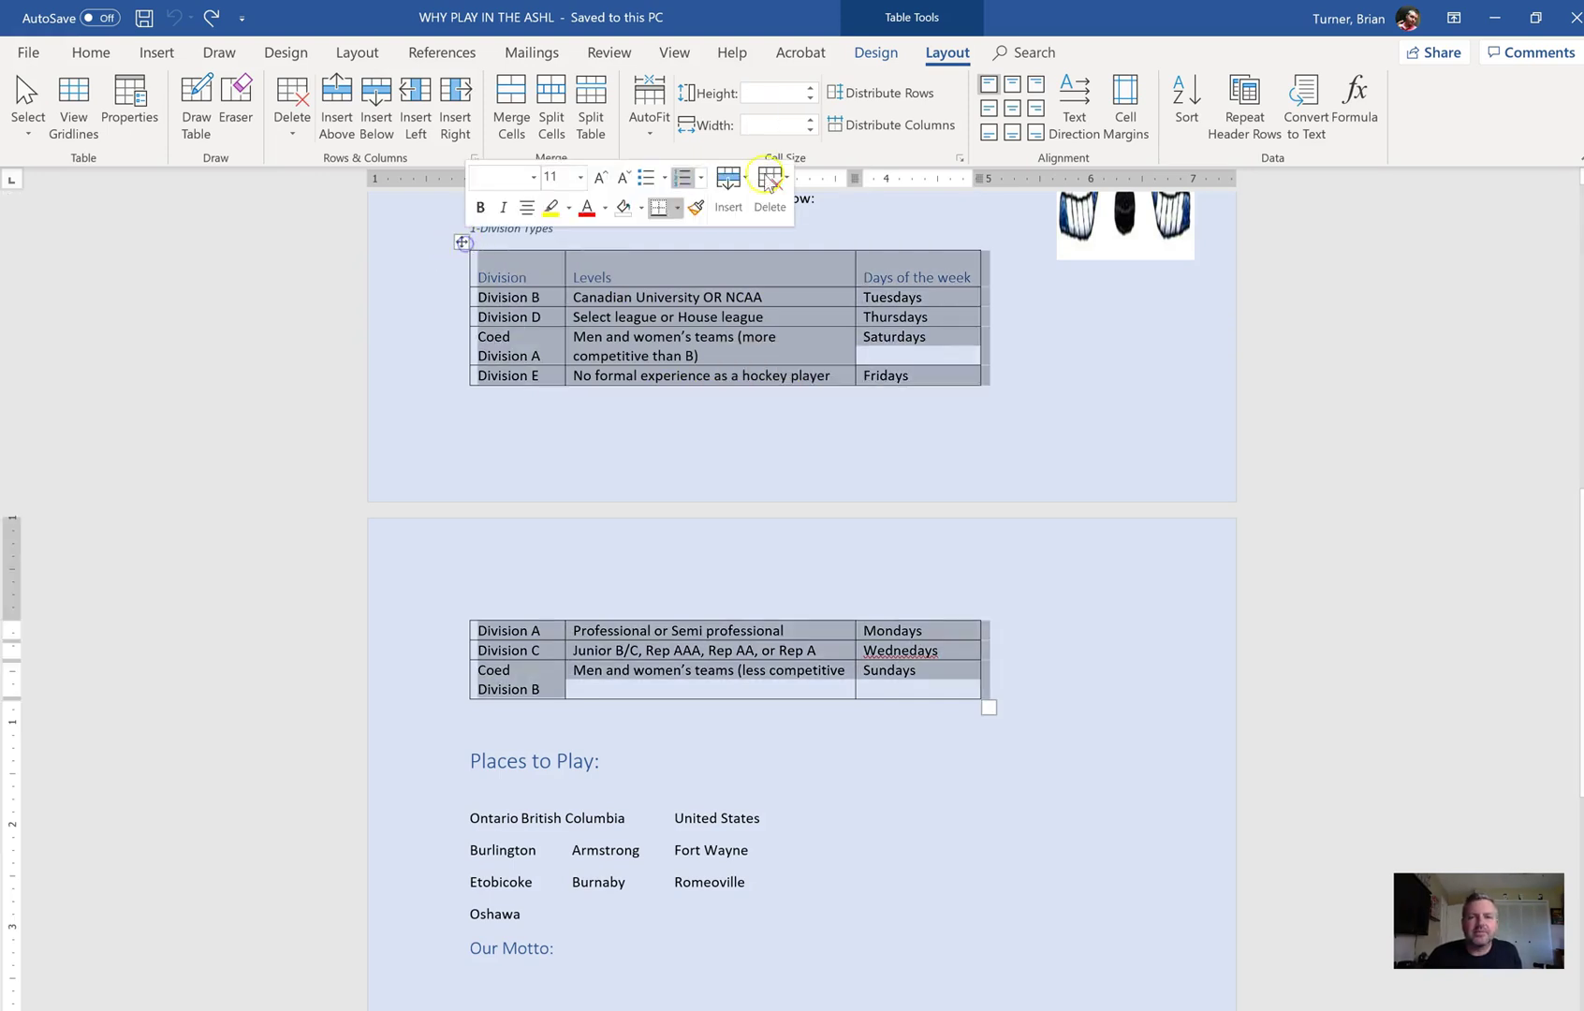
- Sort the Division Types table by Division, Text, Ascending with a header row
left_click(1194, 131)
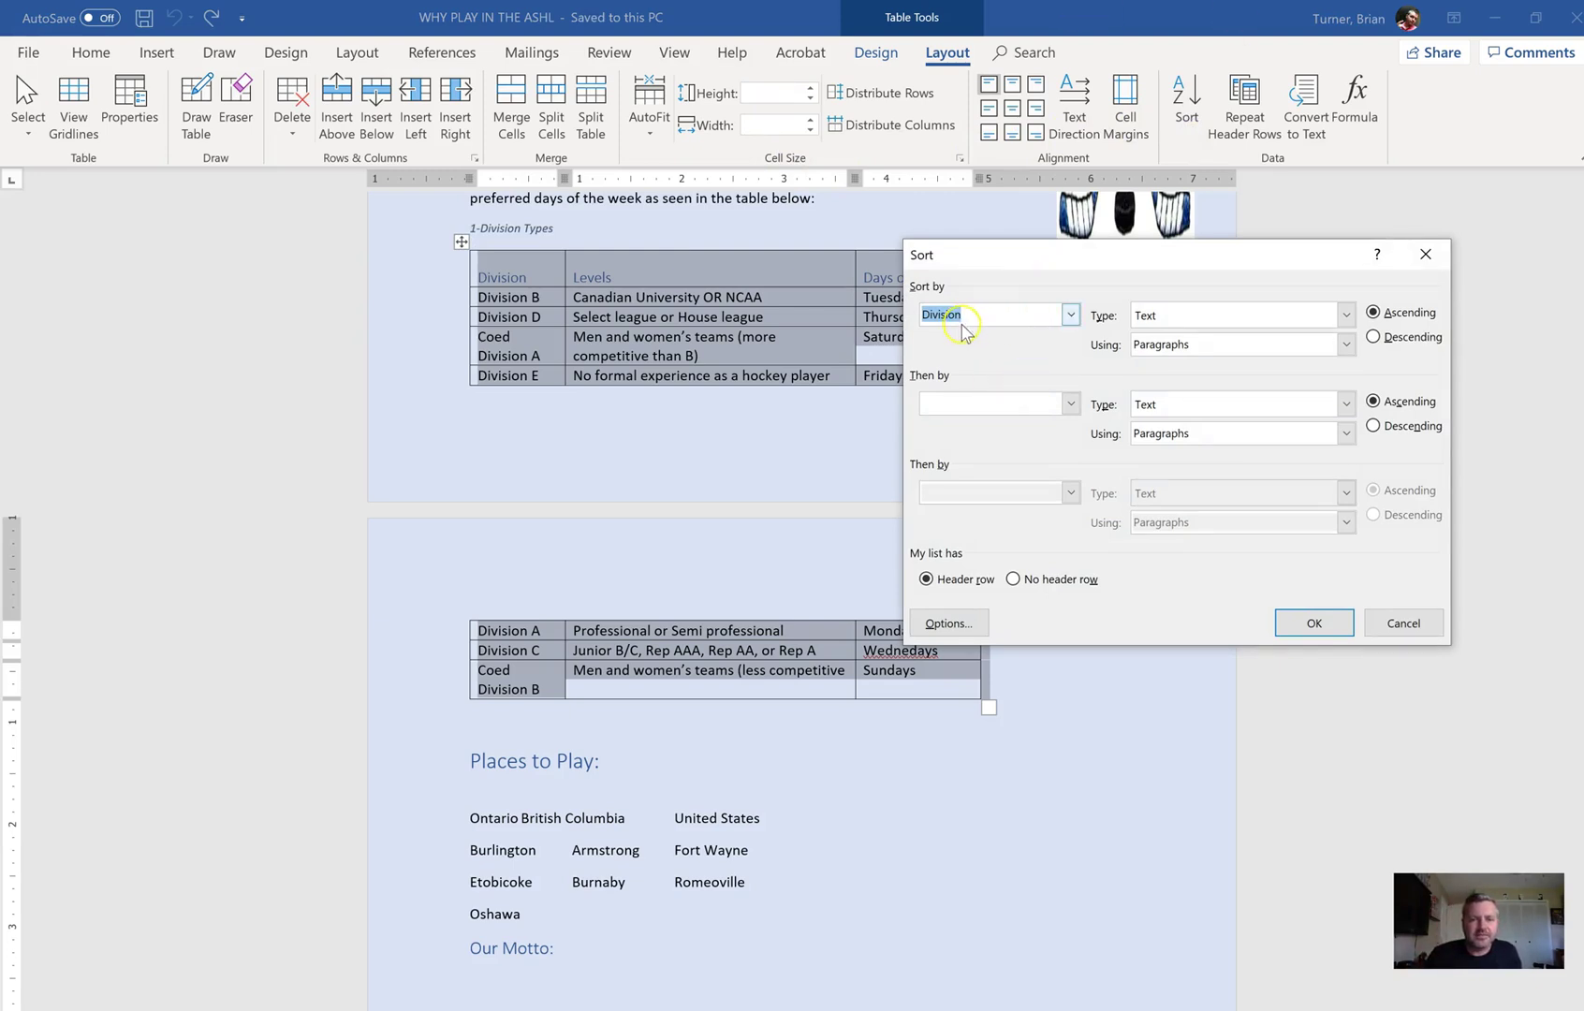
left_click(1311, 621)
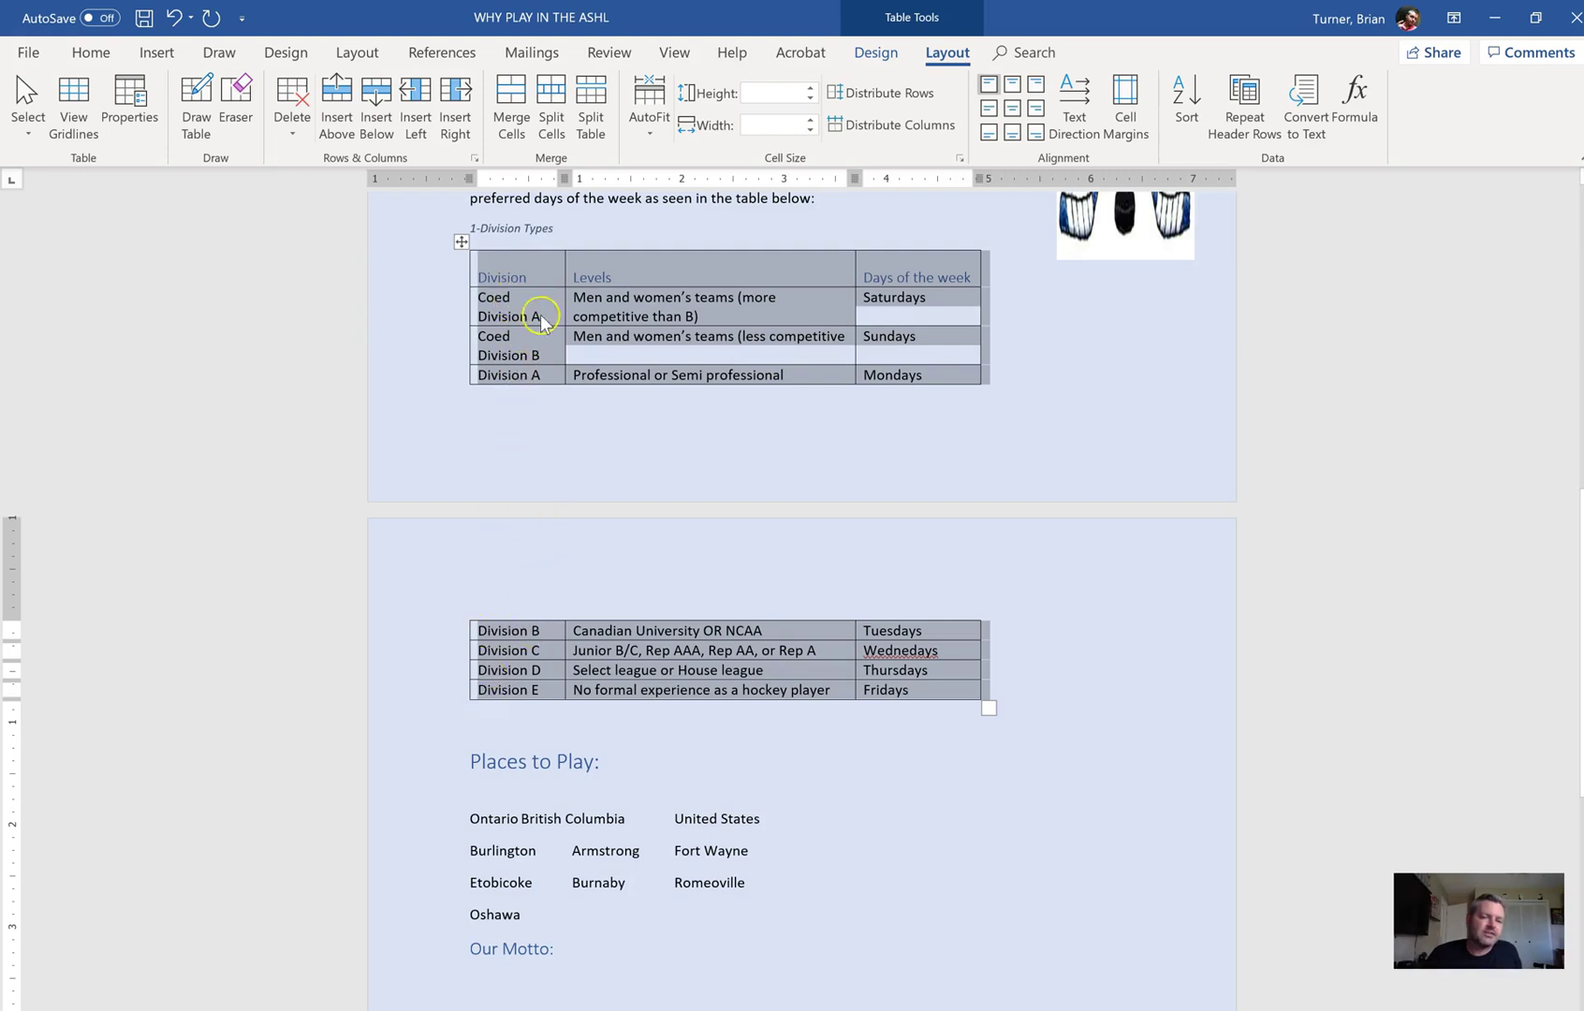
left_click(645, 353)
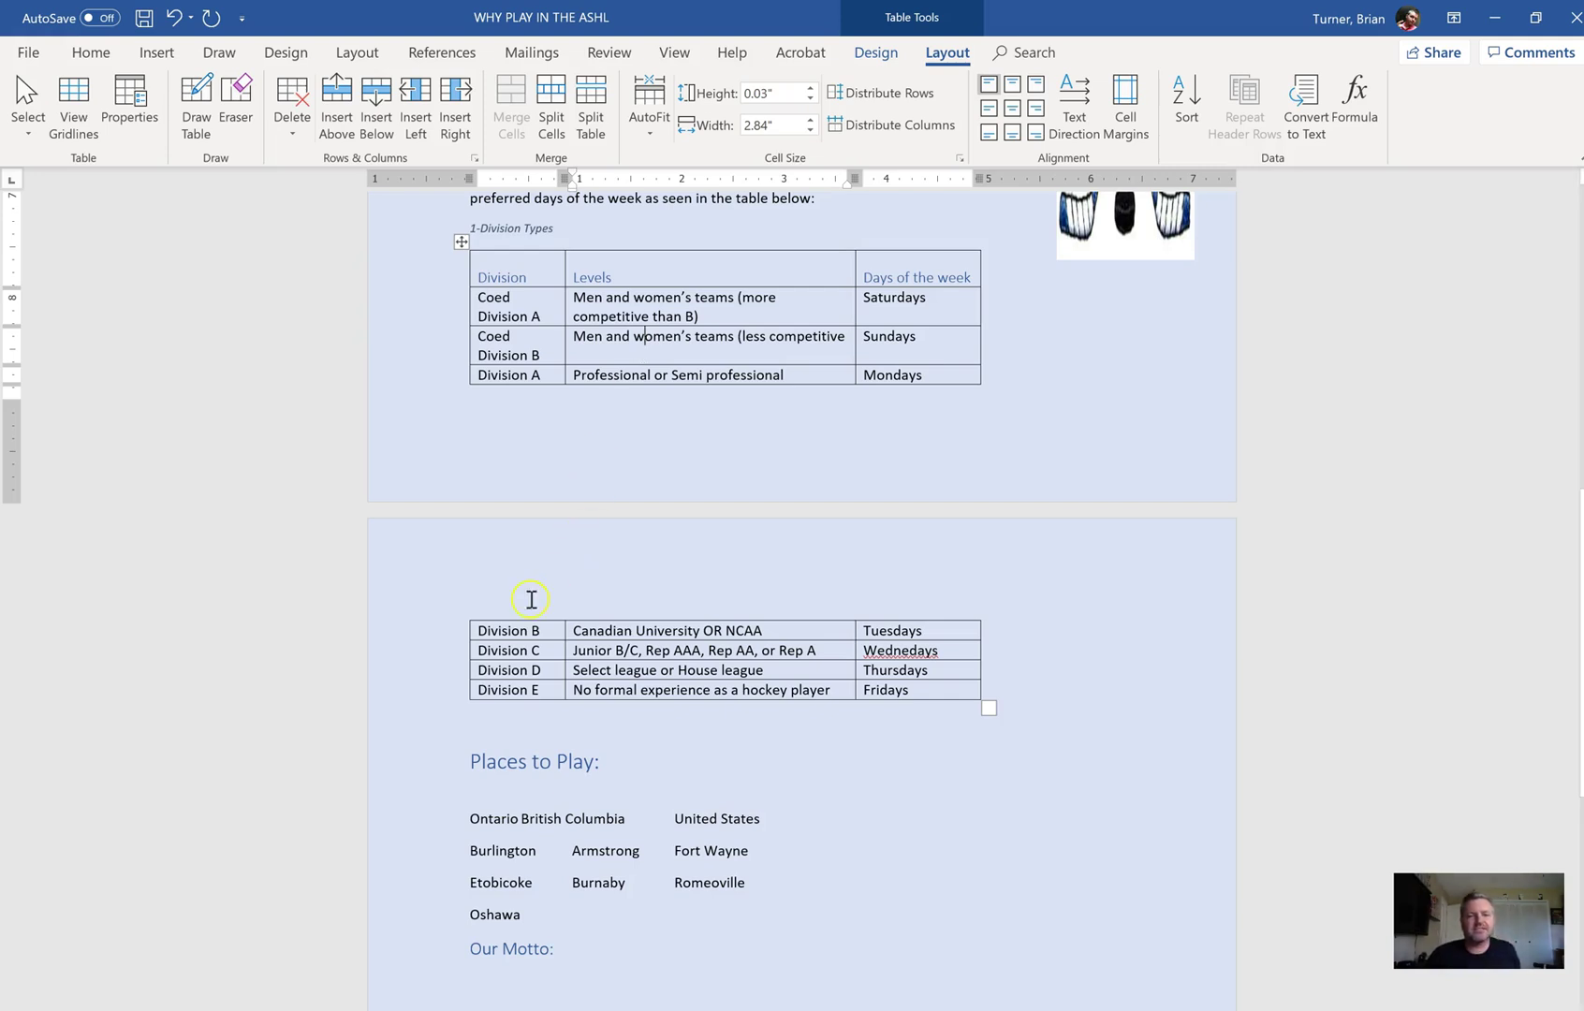
- Turn on Repeat Header Rows for the Division table's header row and scroll to check the second page
left_click(437, 287)
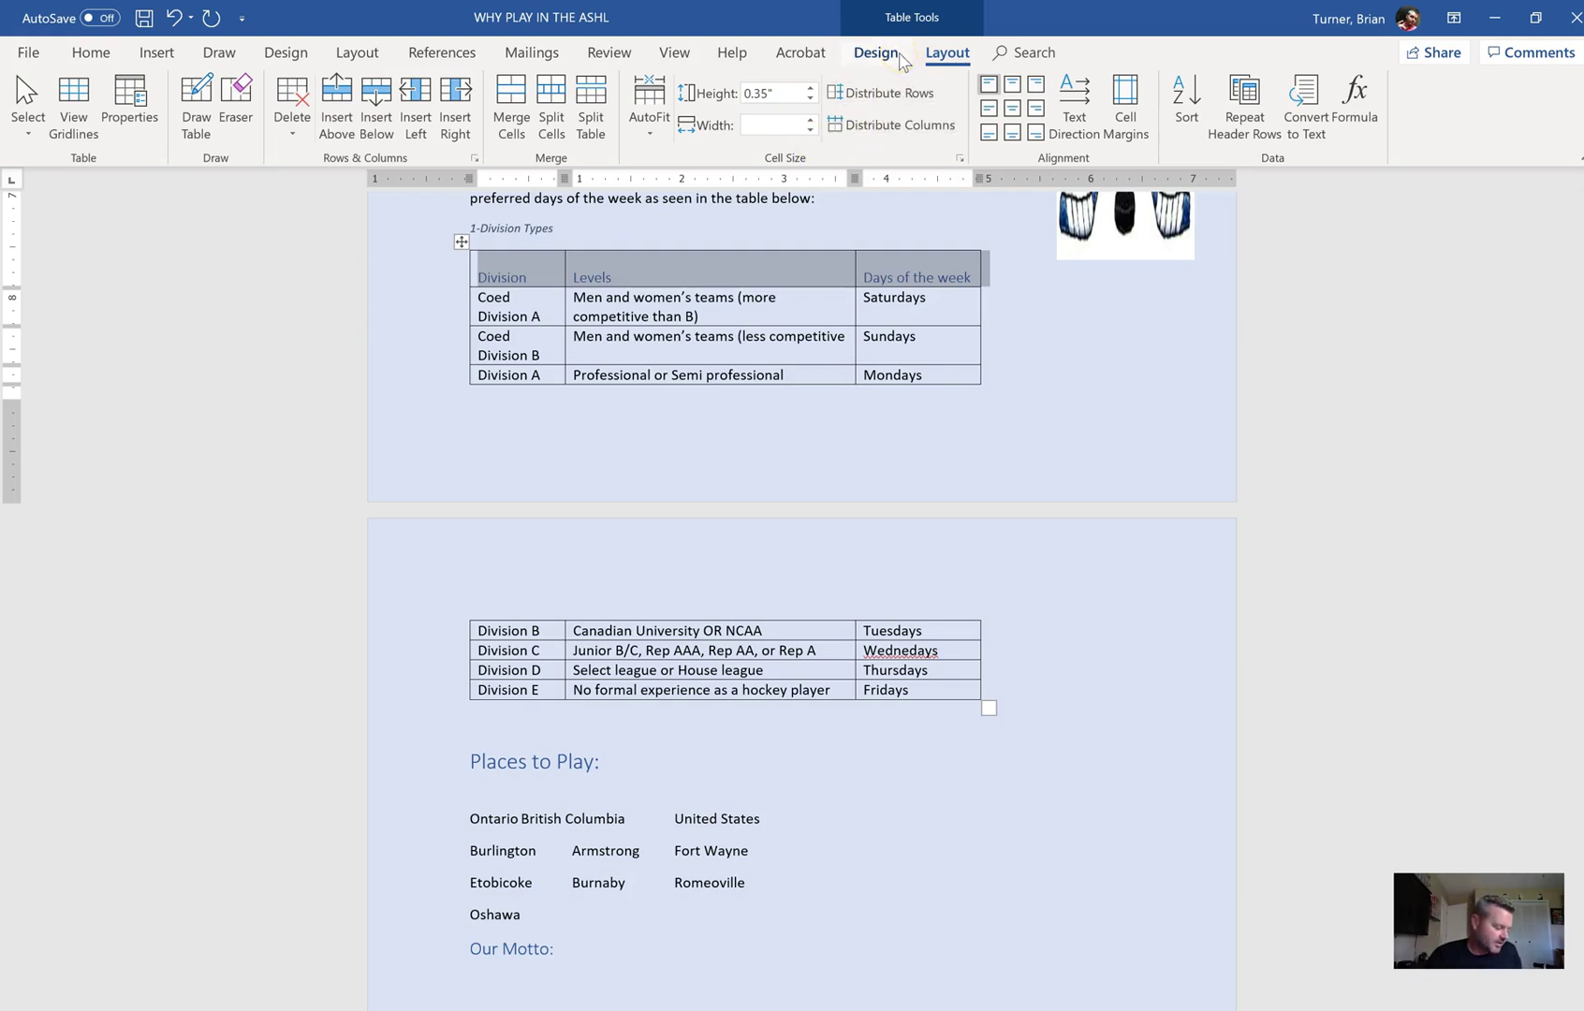
left_click(1241, 131)
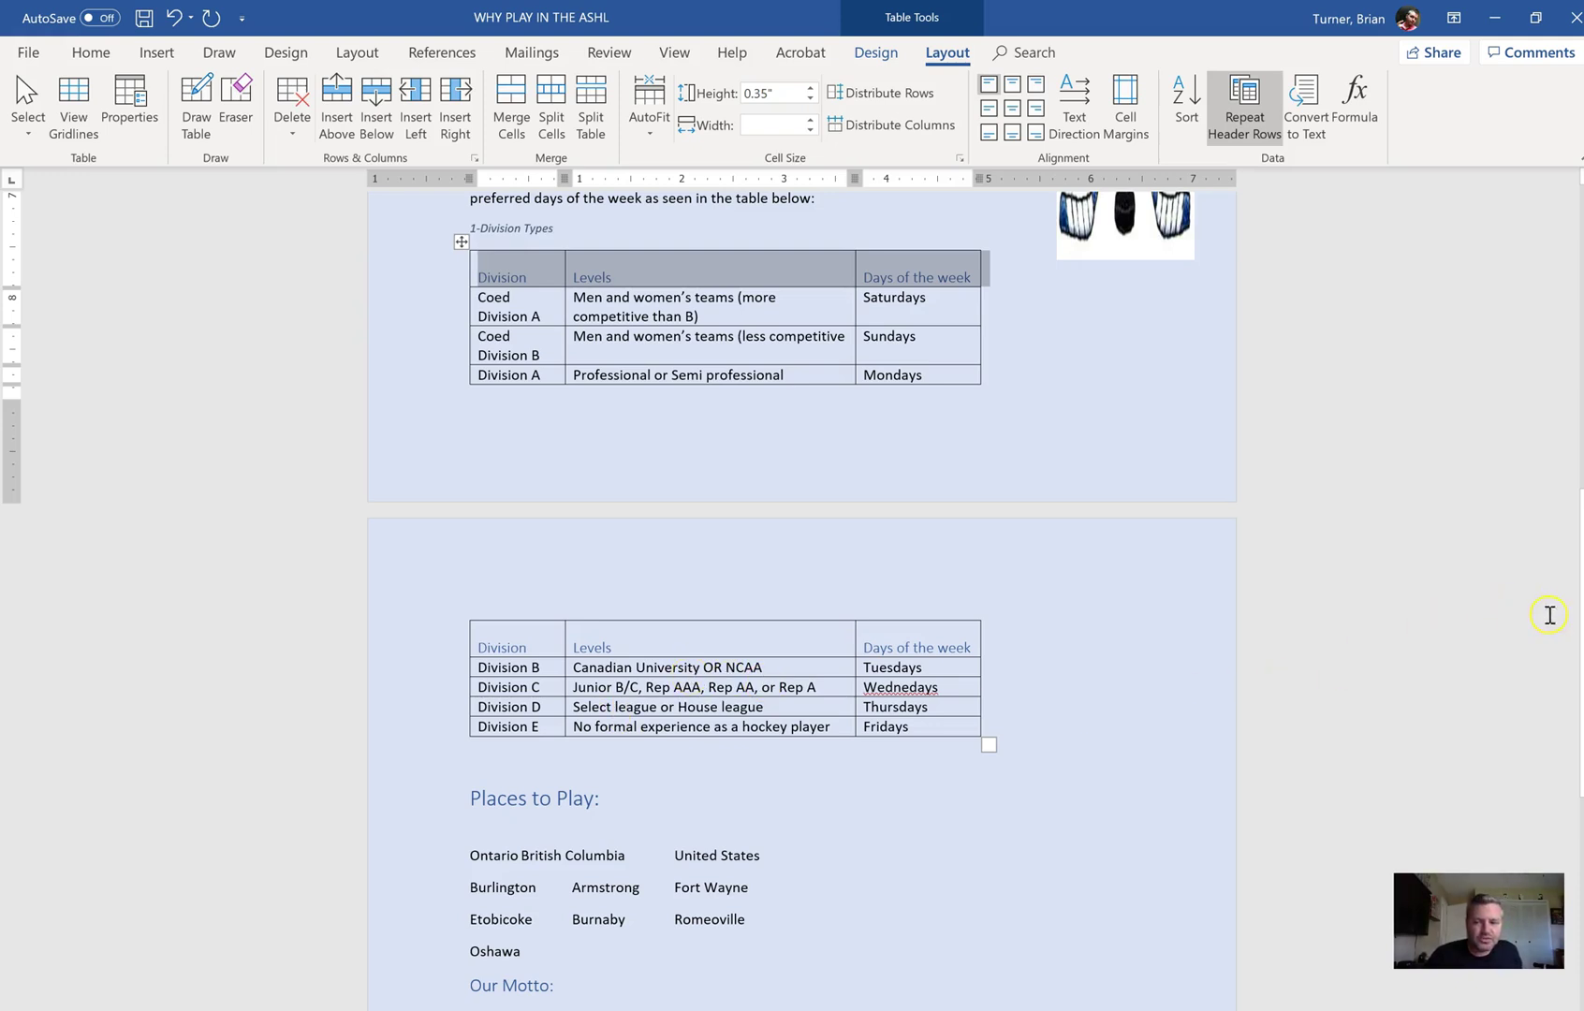
left_click_drag(1581, 627, 1581, 646)
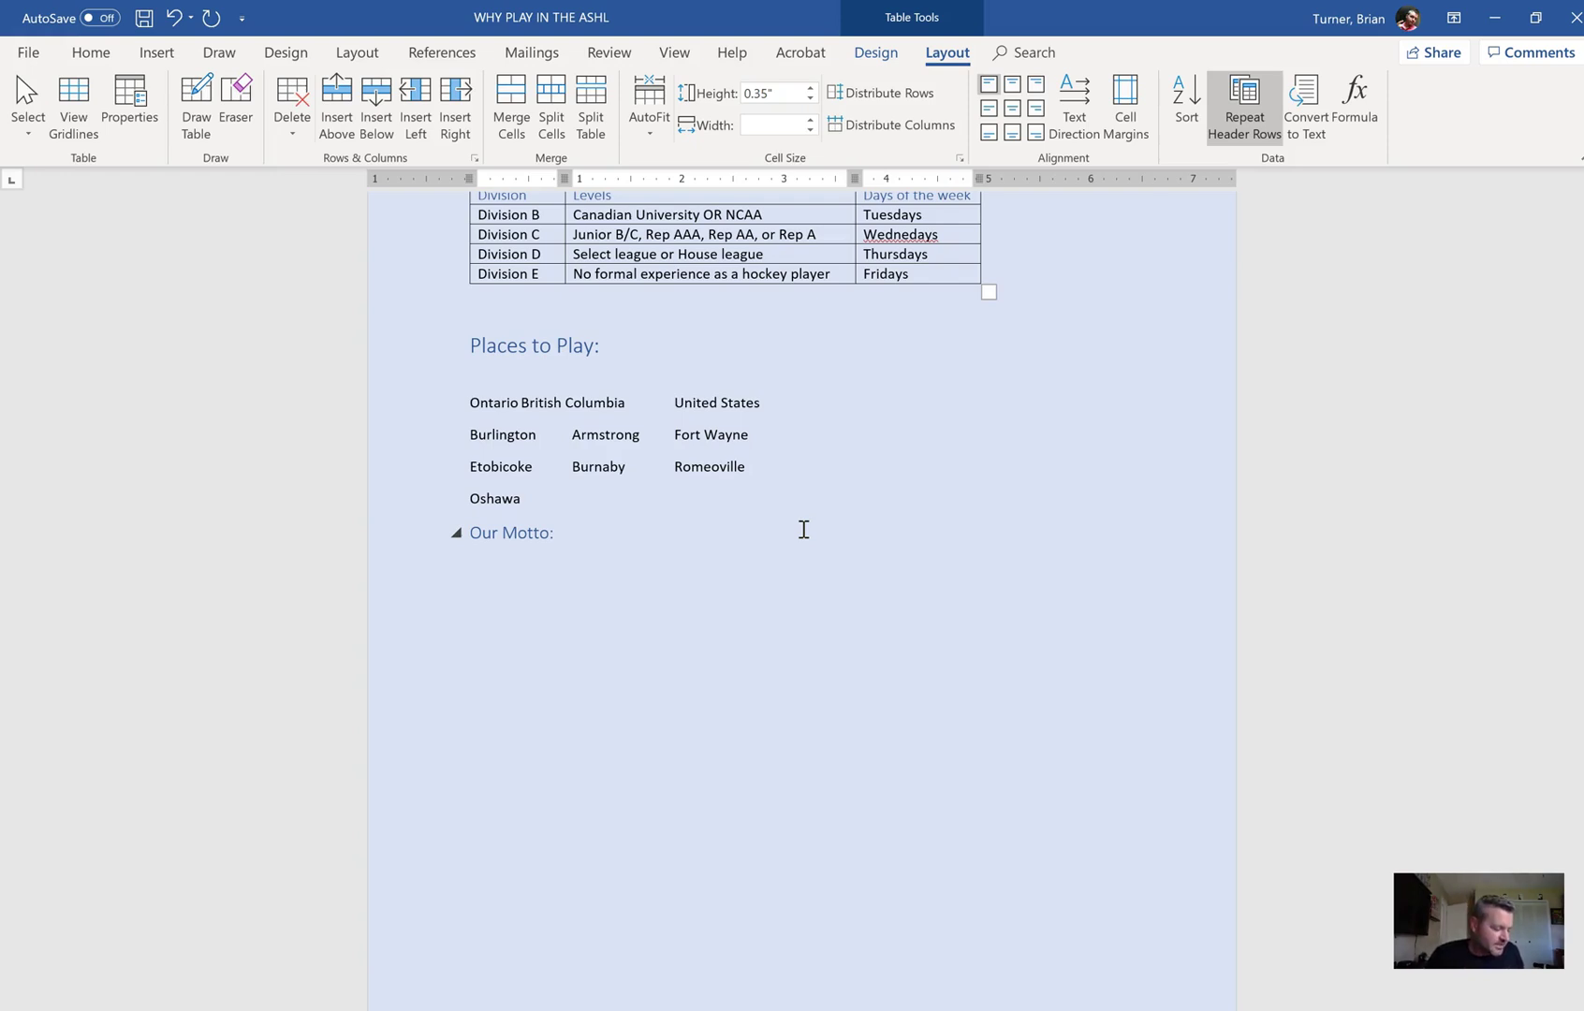
- Select the tab-separated Places to Play lines from Ontario down to Oshawa
left_click(567, 413)
left_click(462, 409)
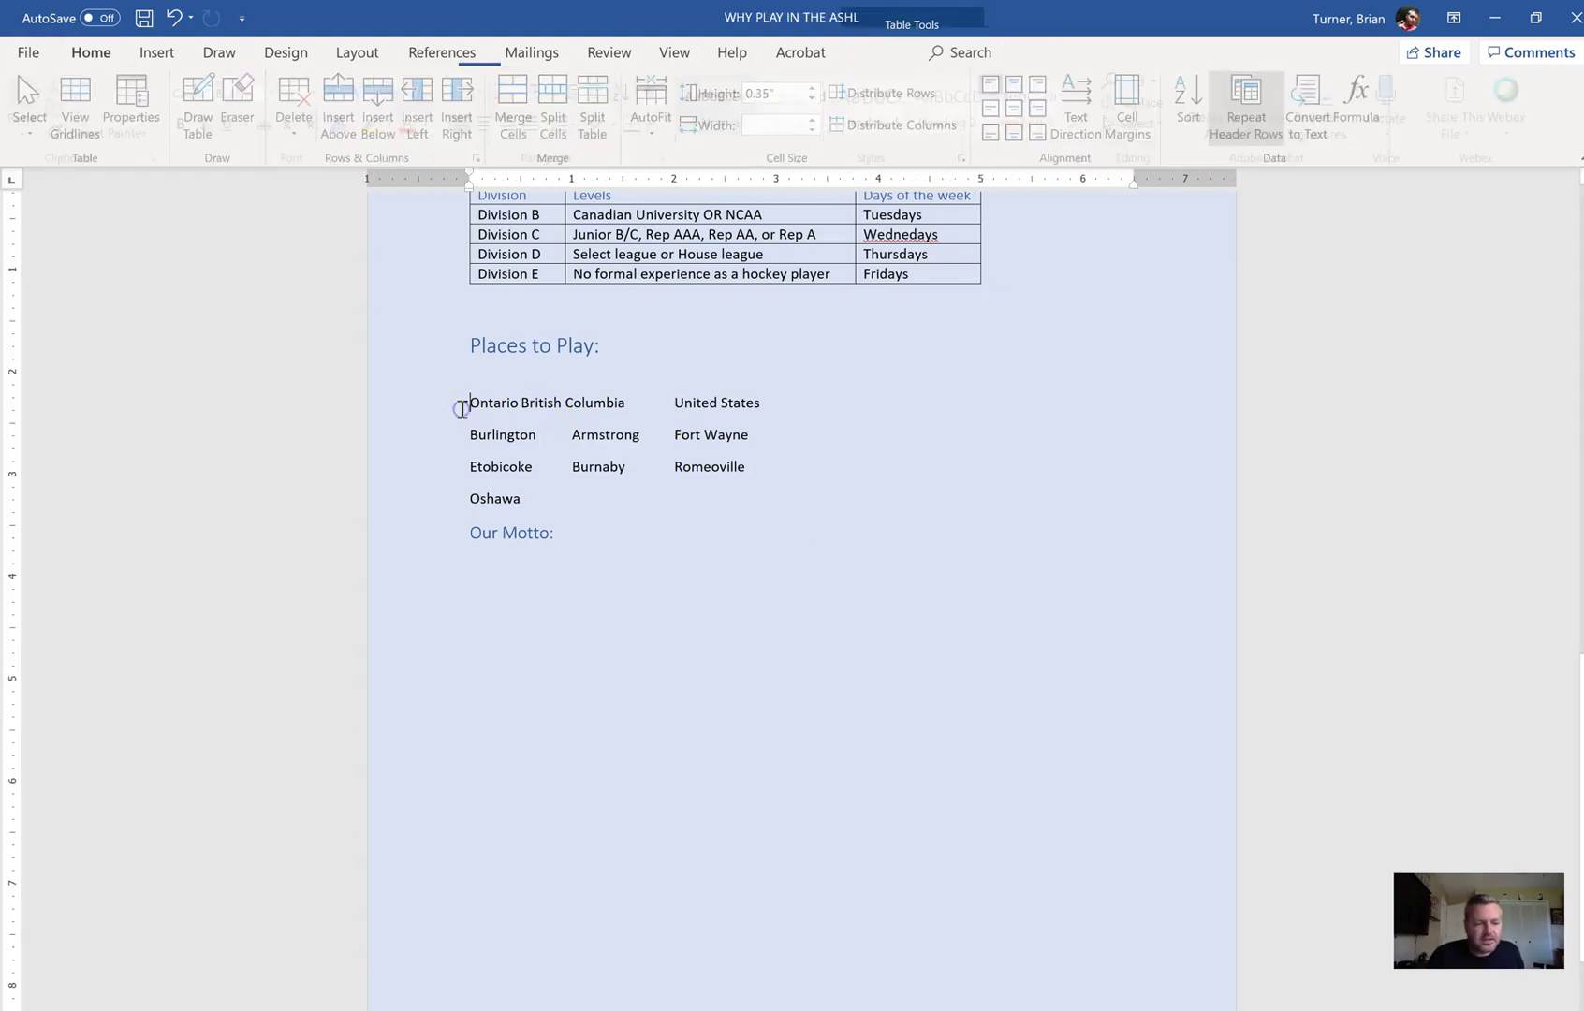
left_click_drag(461, 409, 758, 514)
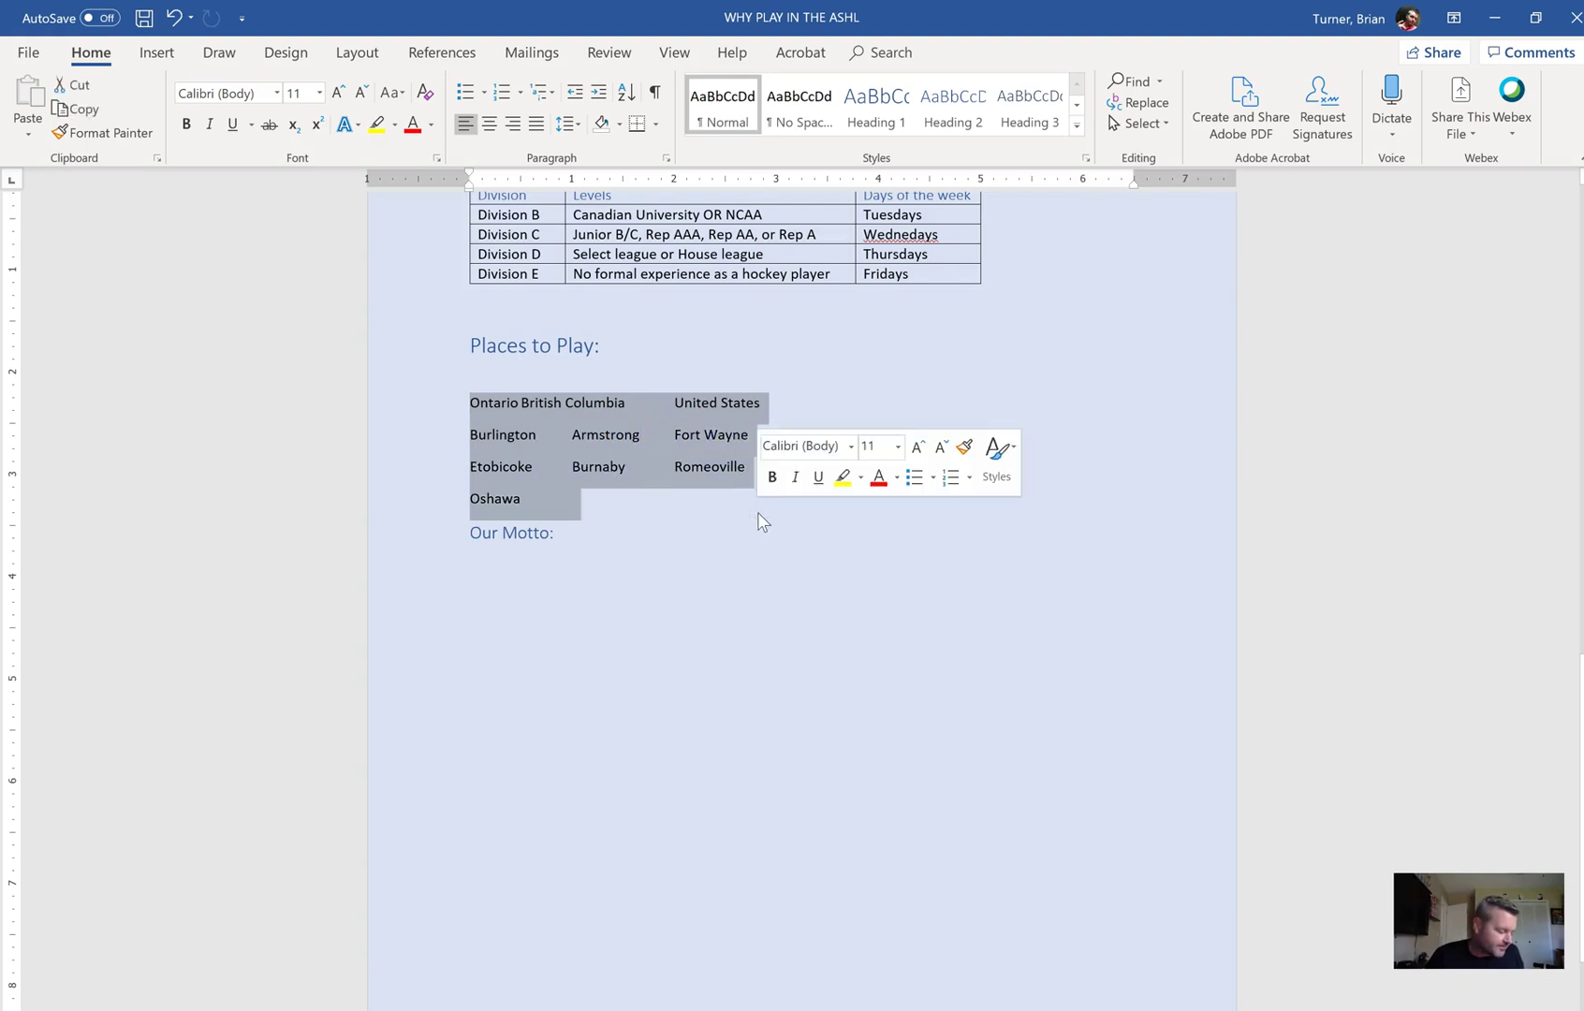
left_click(157, 53)
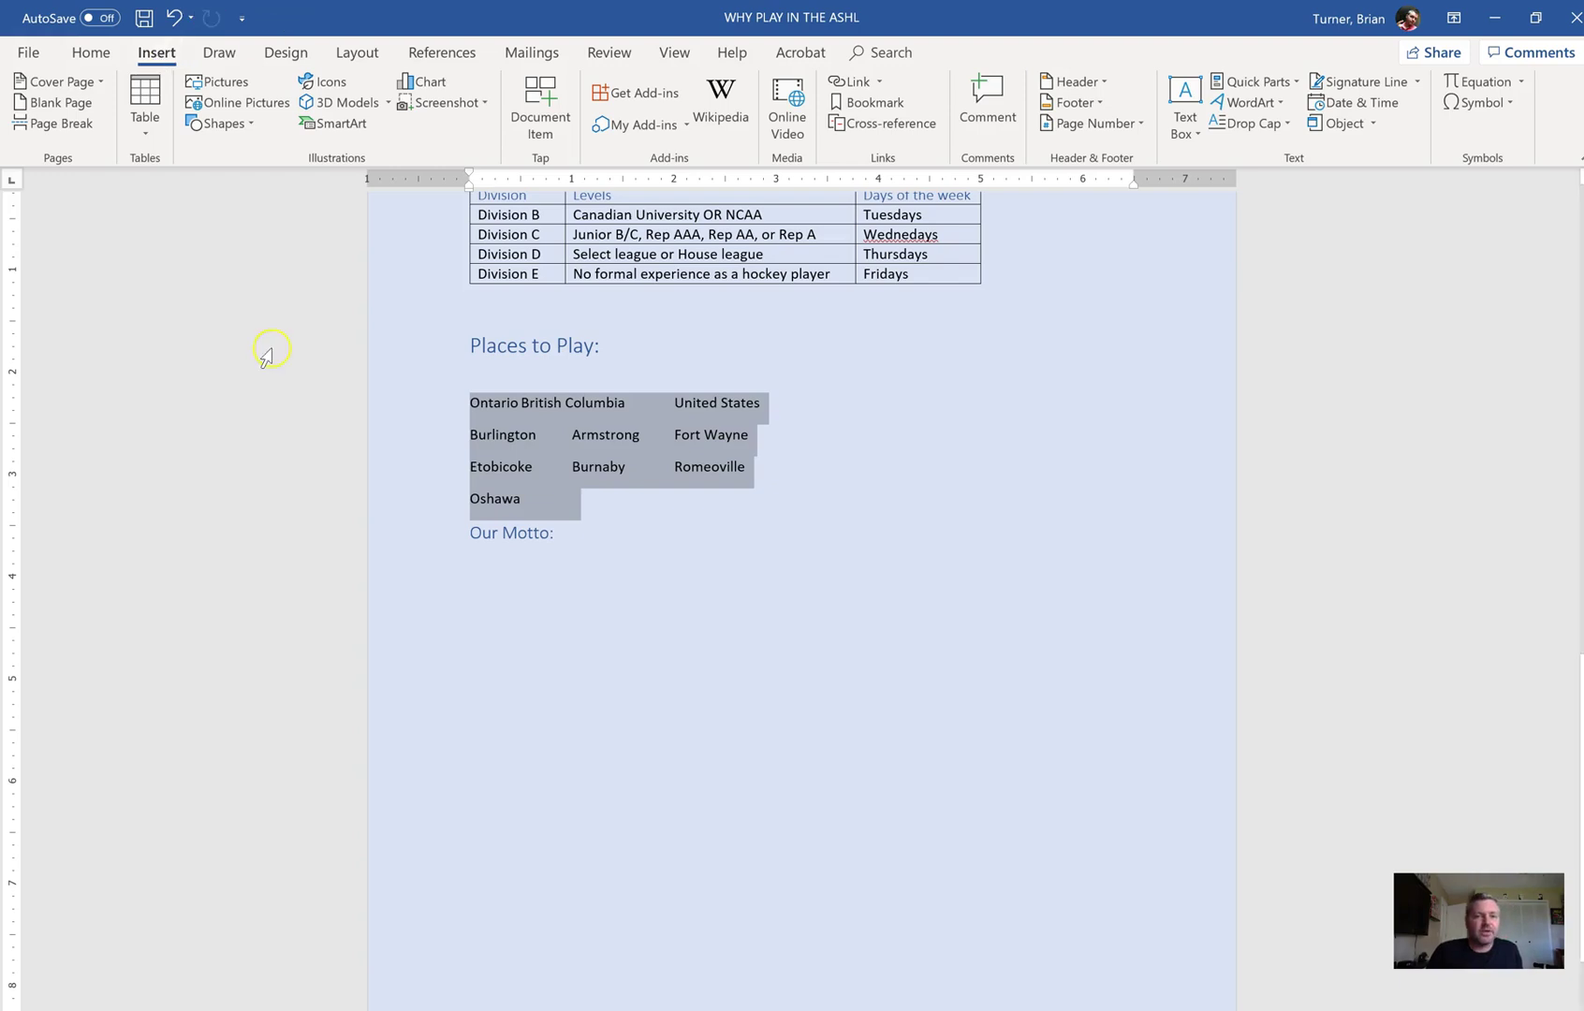
- Convert the selected list to a table with 3 columns, AutoFit to window, separated at tabs
left_click(145, 116)
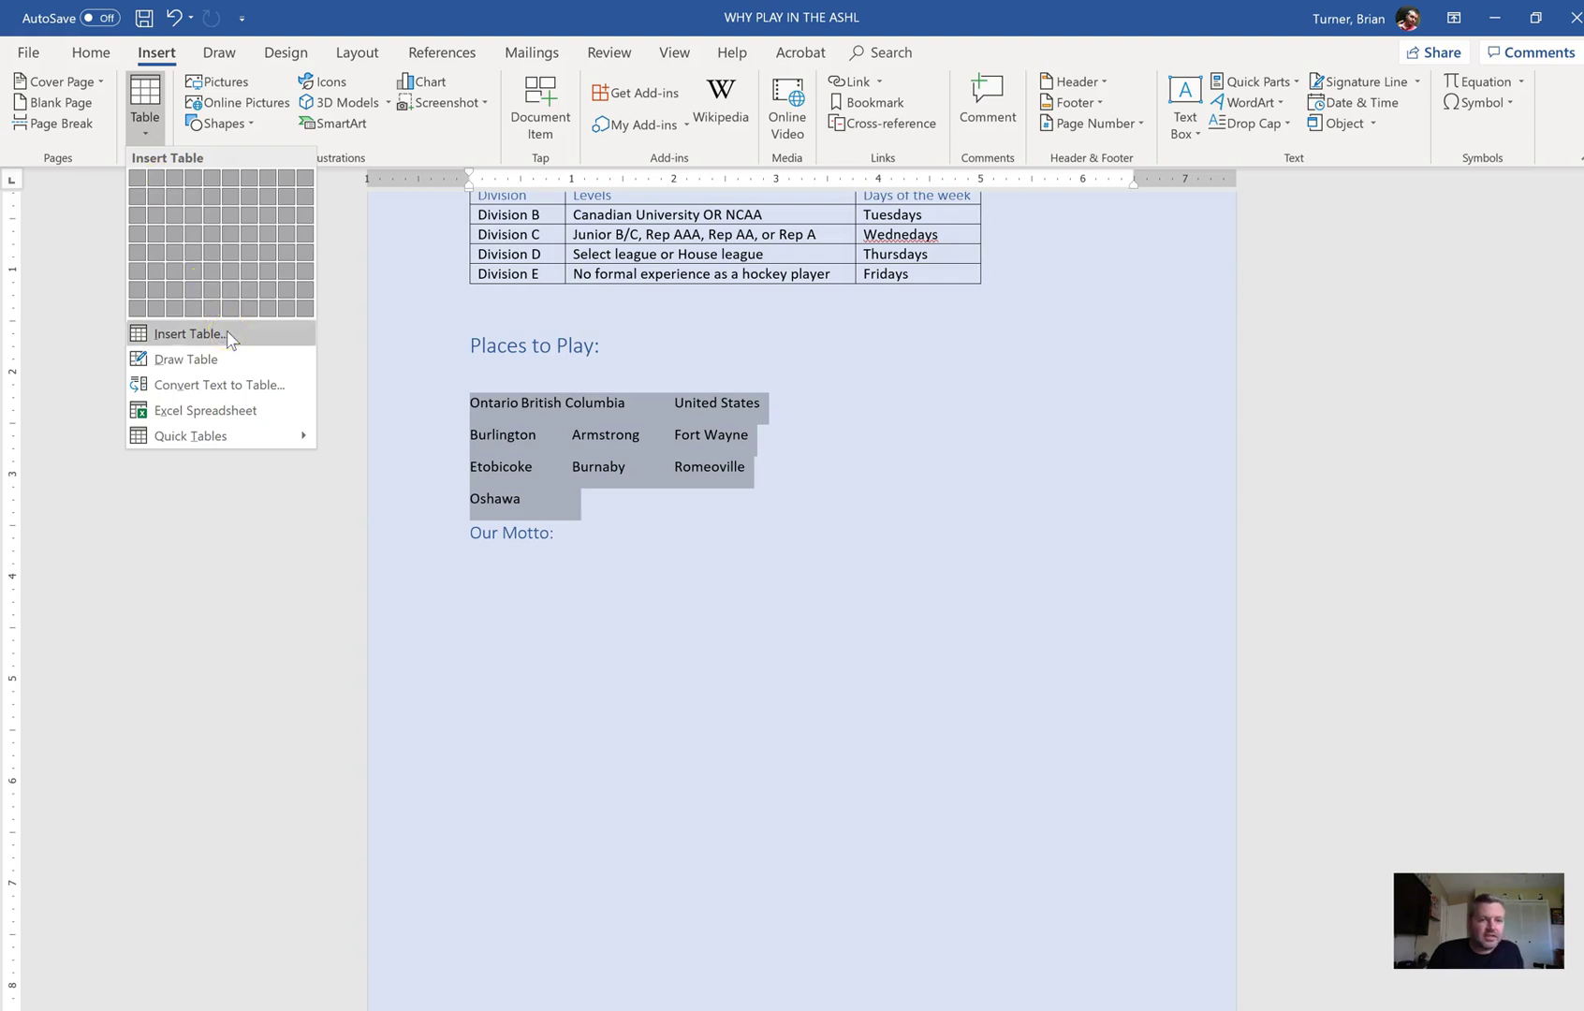
left_click(253, 384)
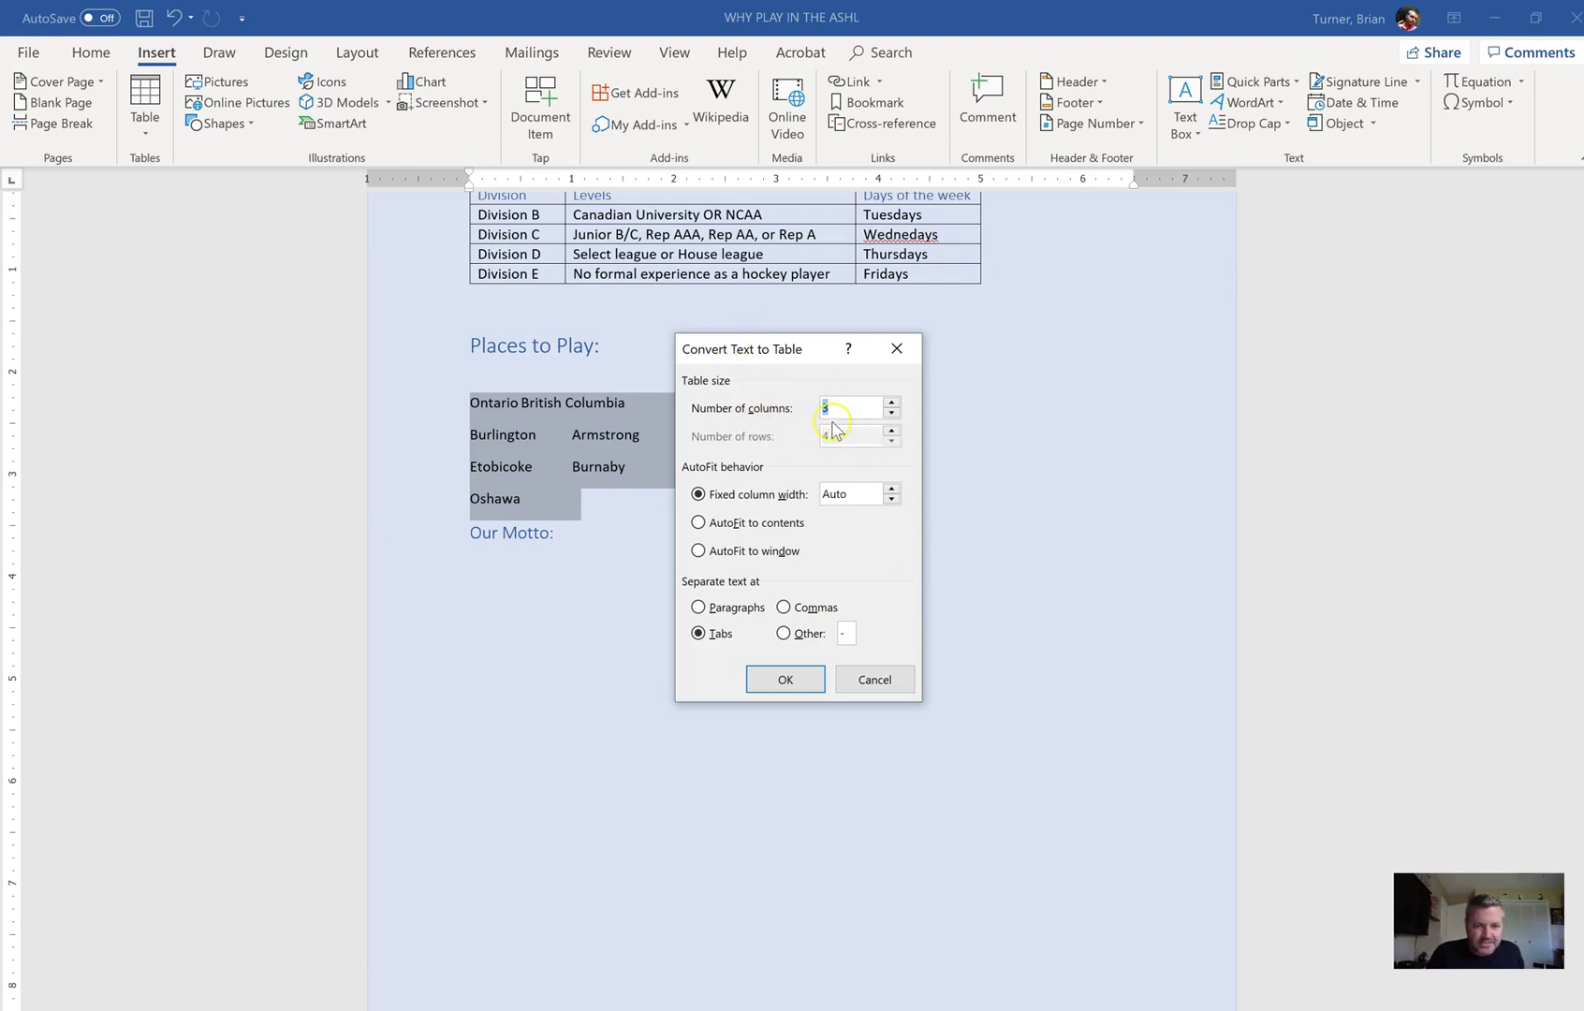
left_click(804, 463)
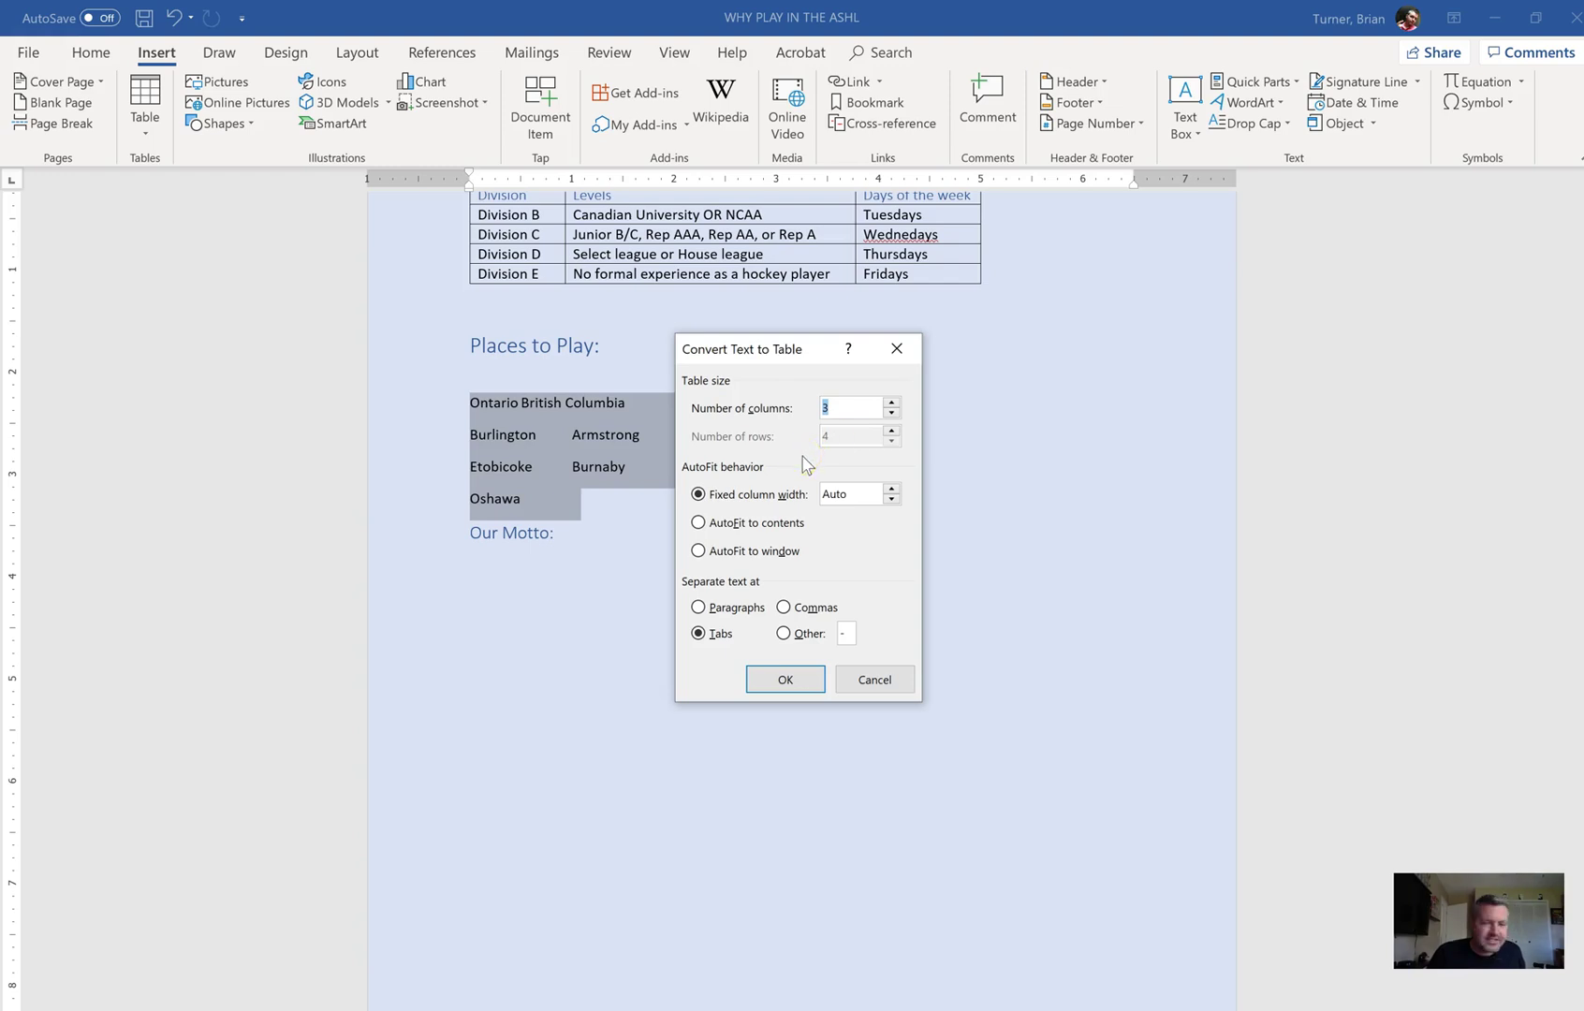
left_click(723, 511)
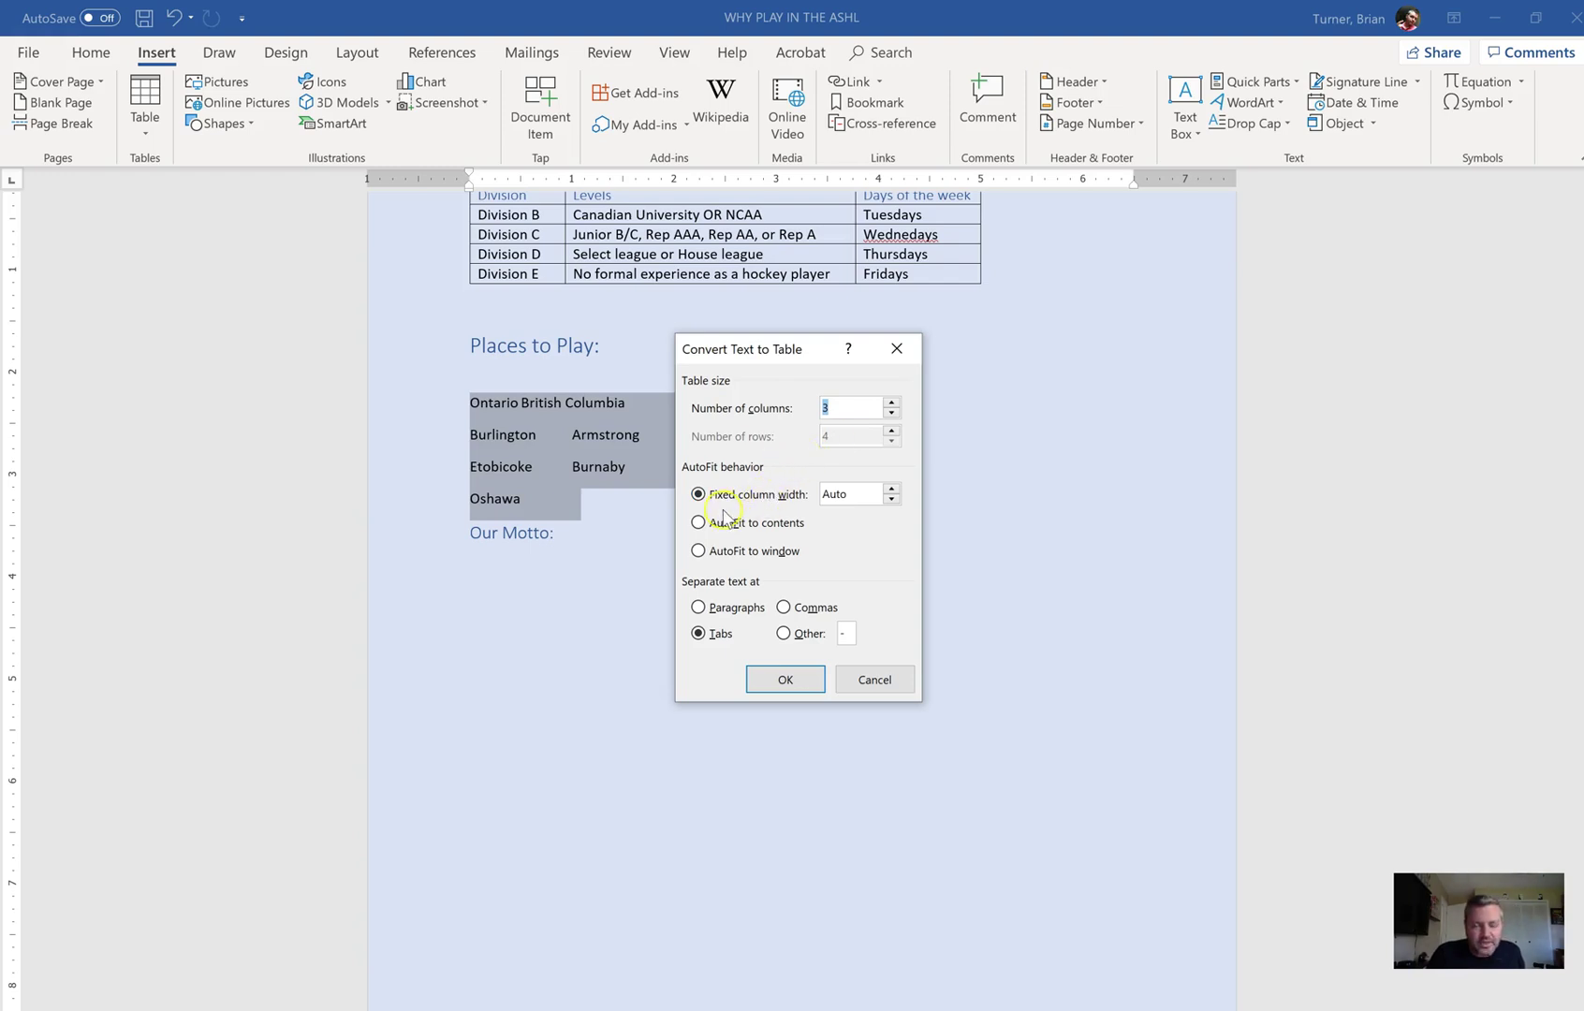
left_click(699, 552)
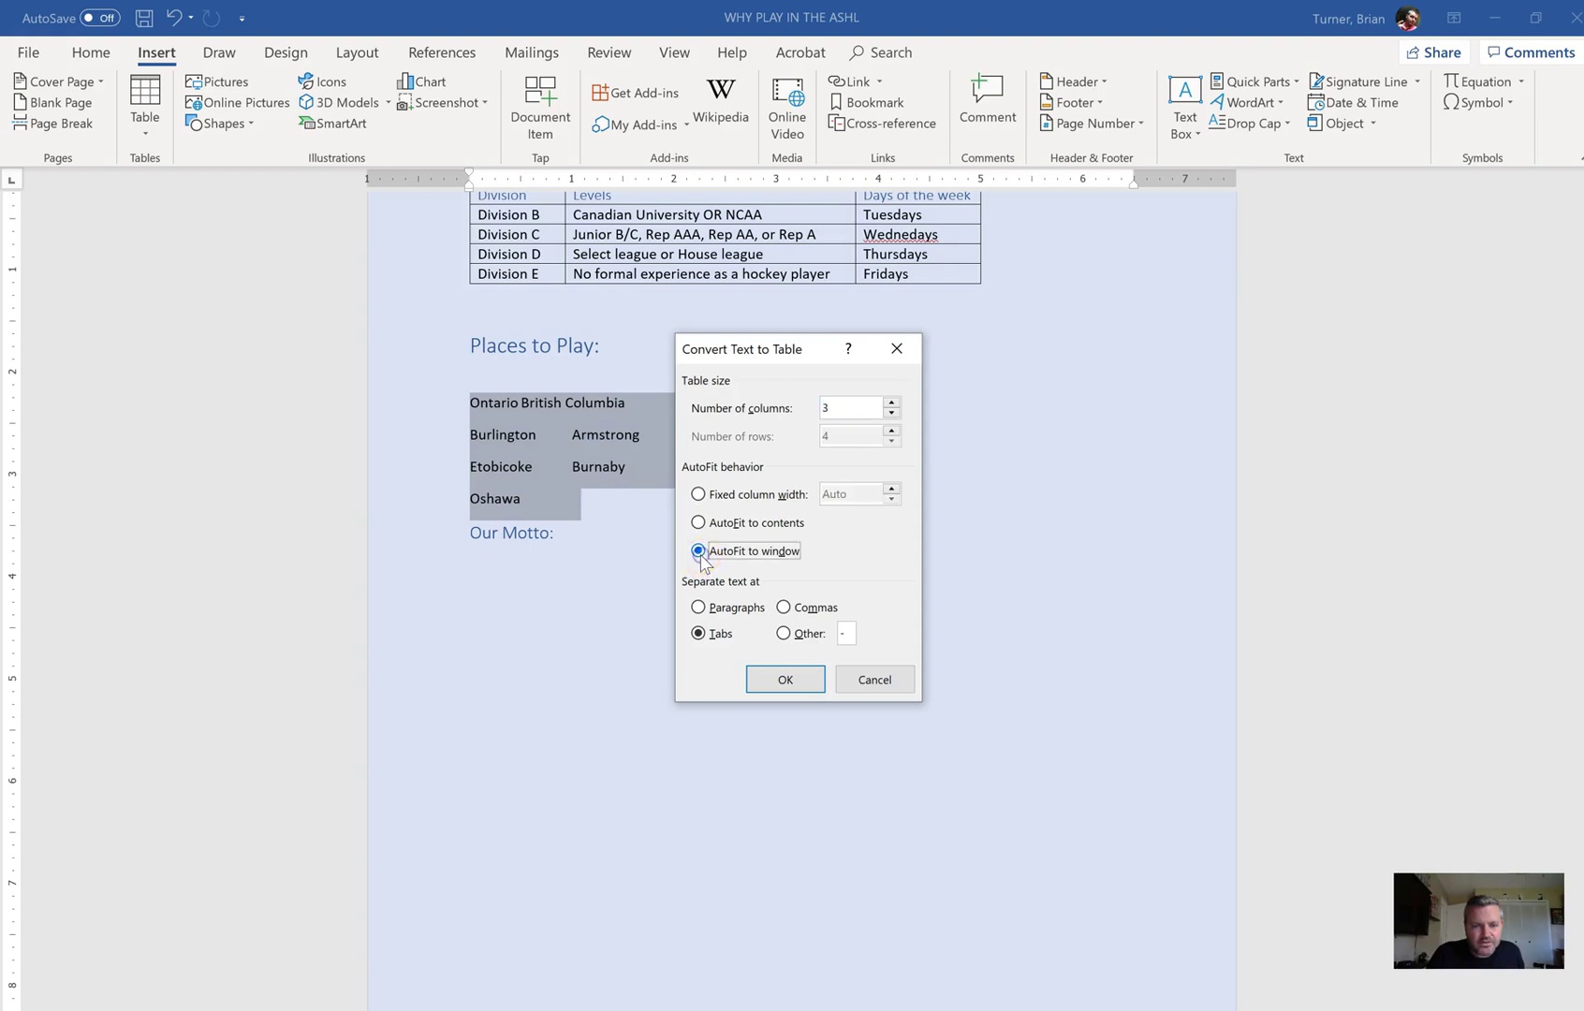
left_click(786, 568)
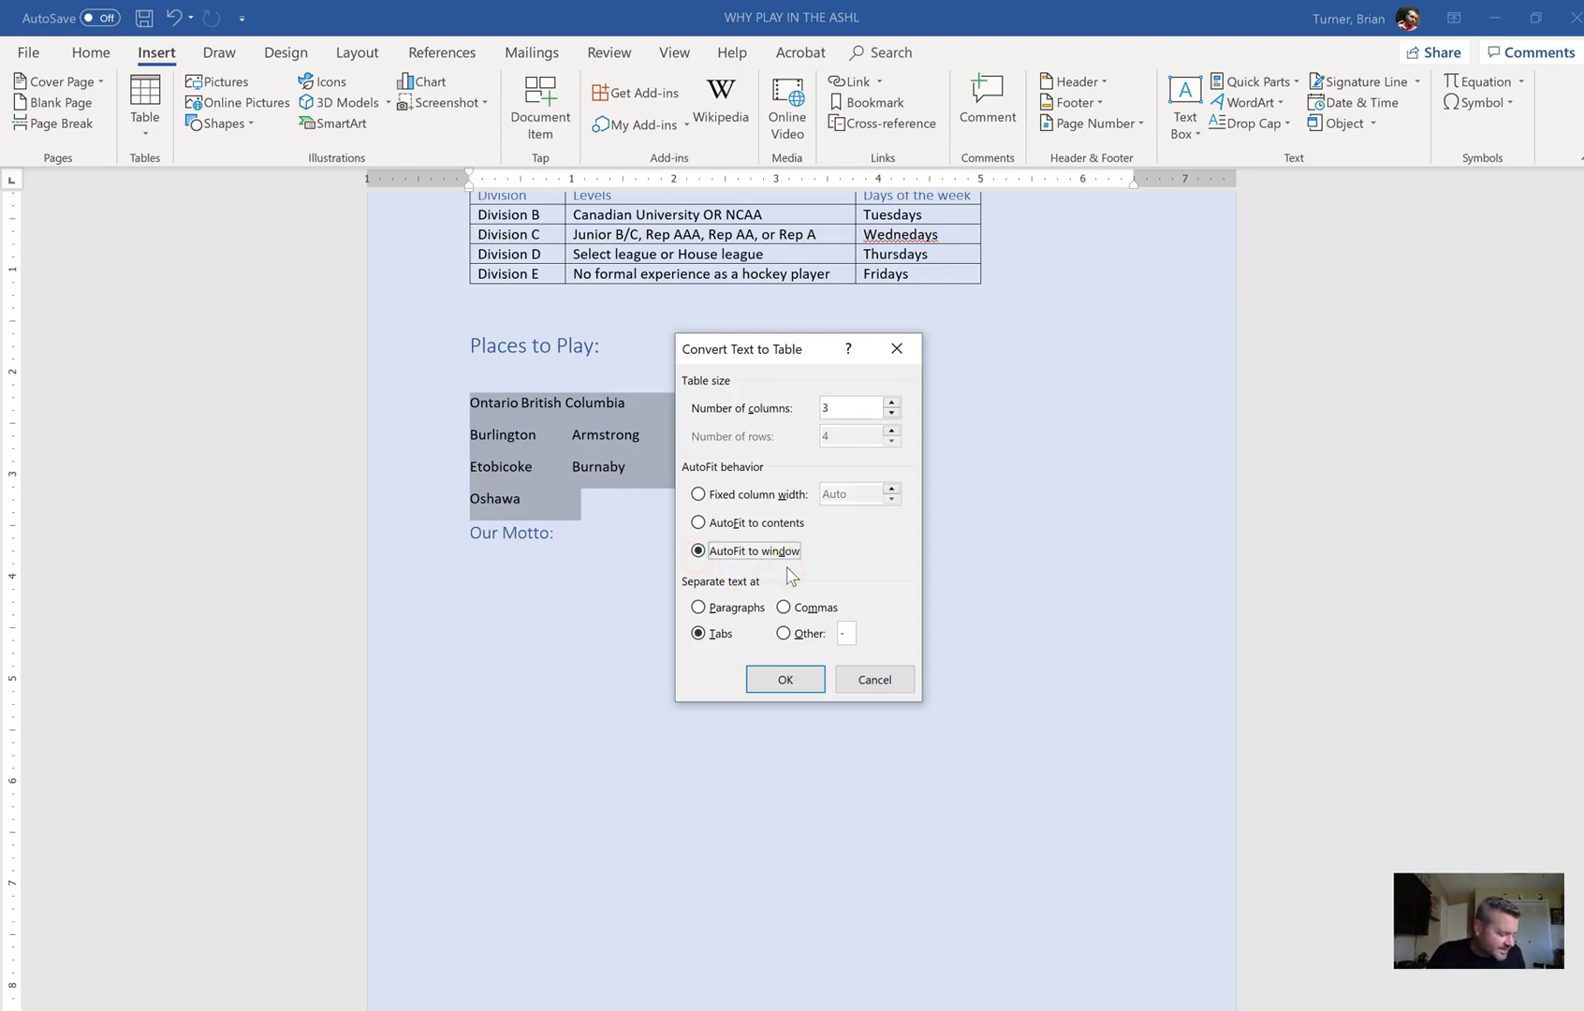
left_click(700, 636)
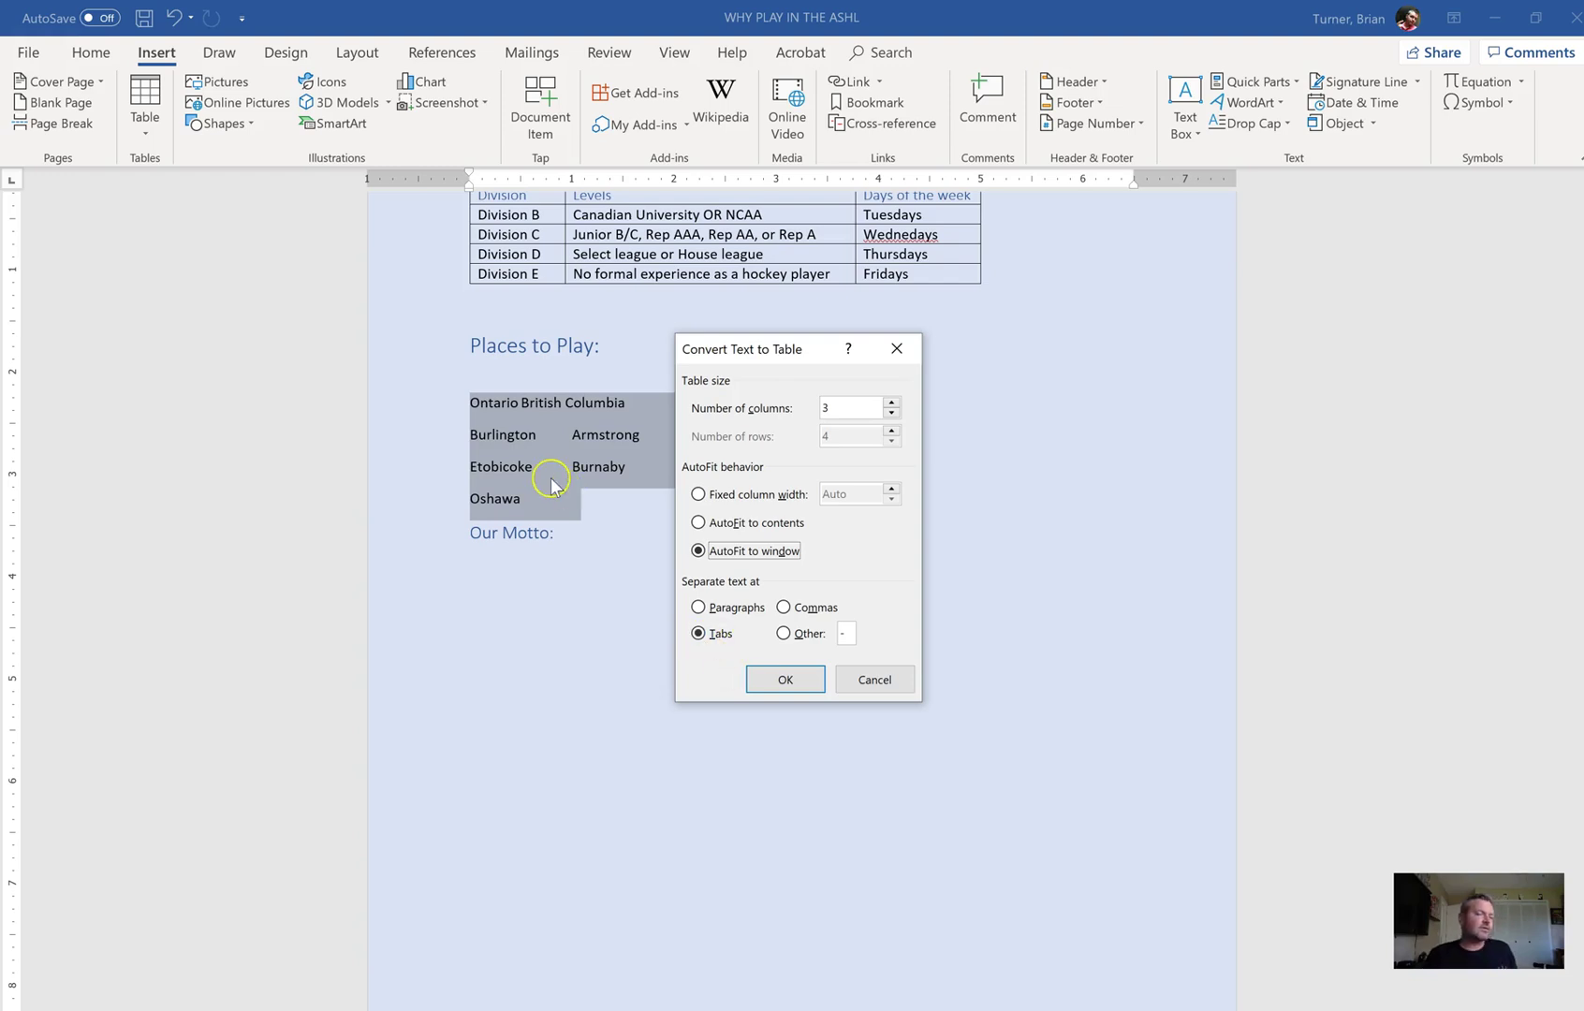
left_click_drag(777, 349, 1037, 325)
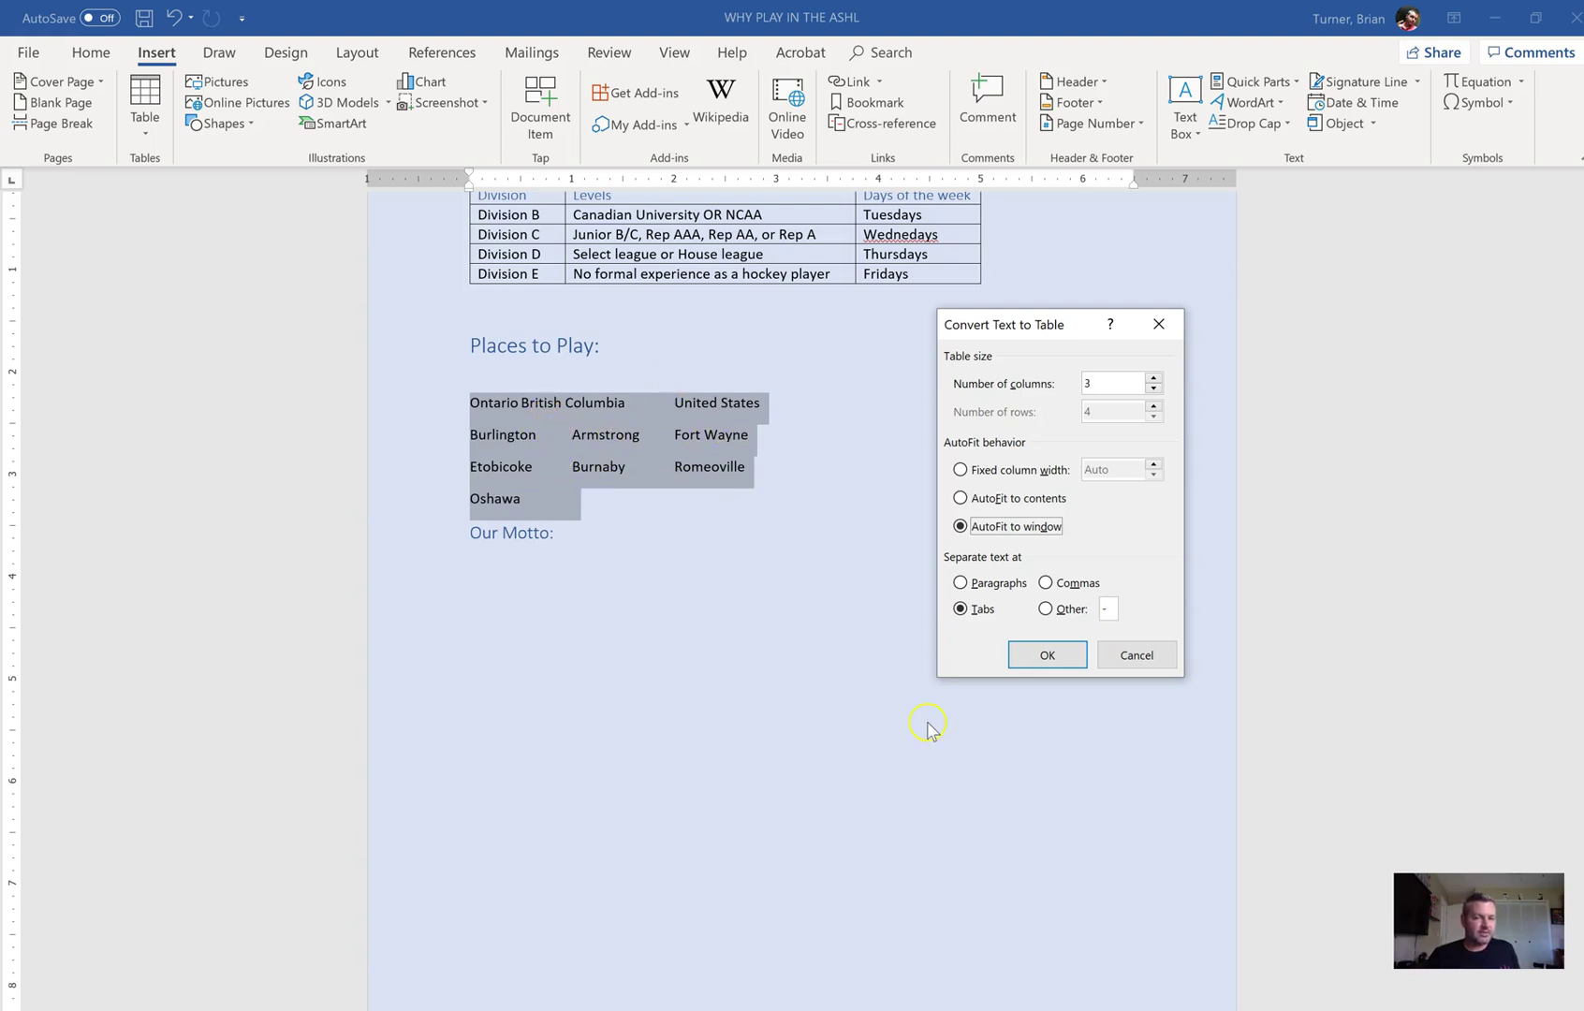
left_click(1049, 655)
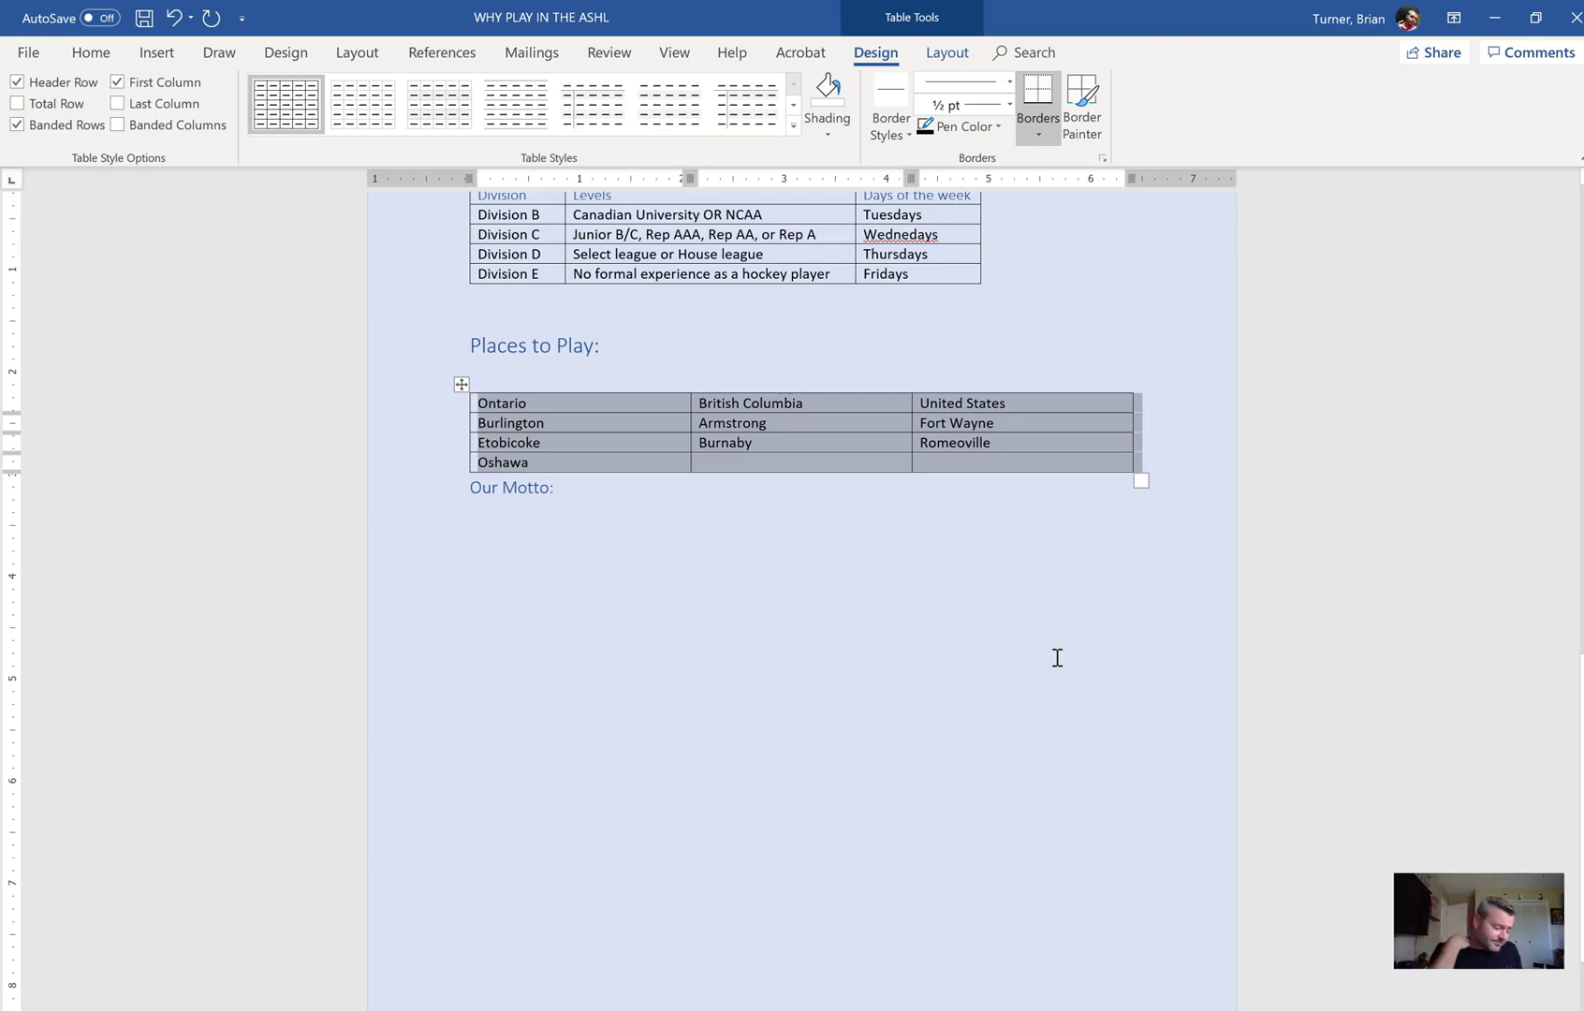
- Undo the table conversion, retry converting the list, and undo it again
left_click(610, 340)
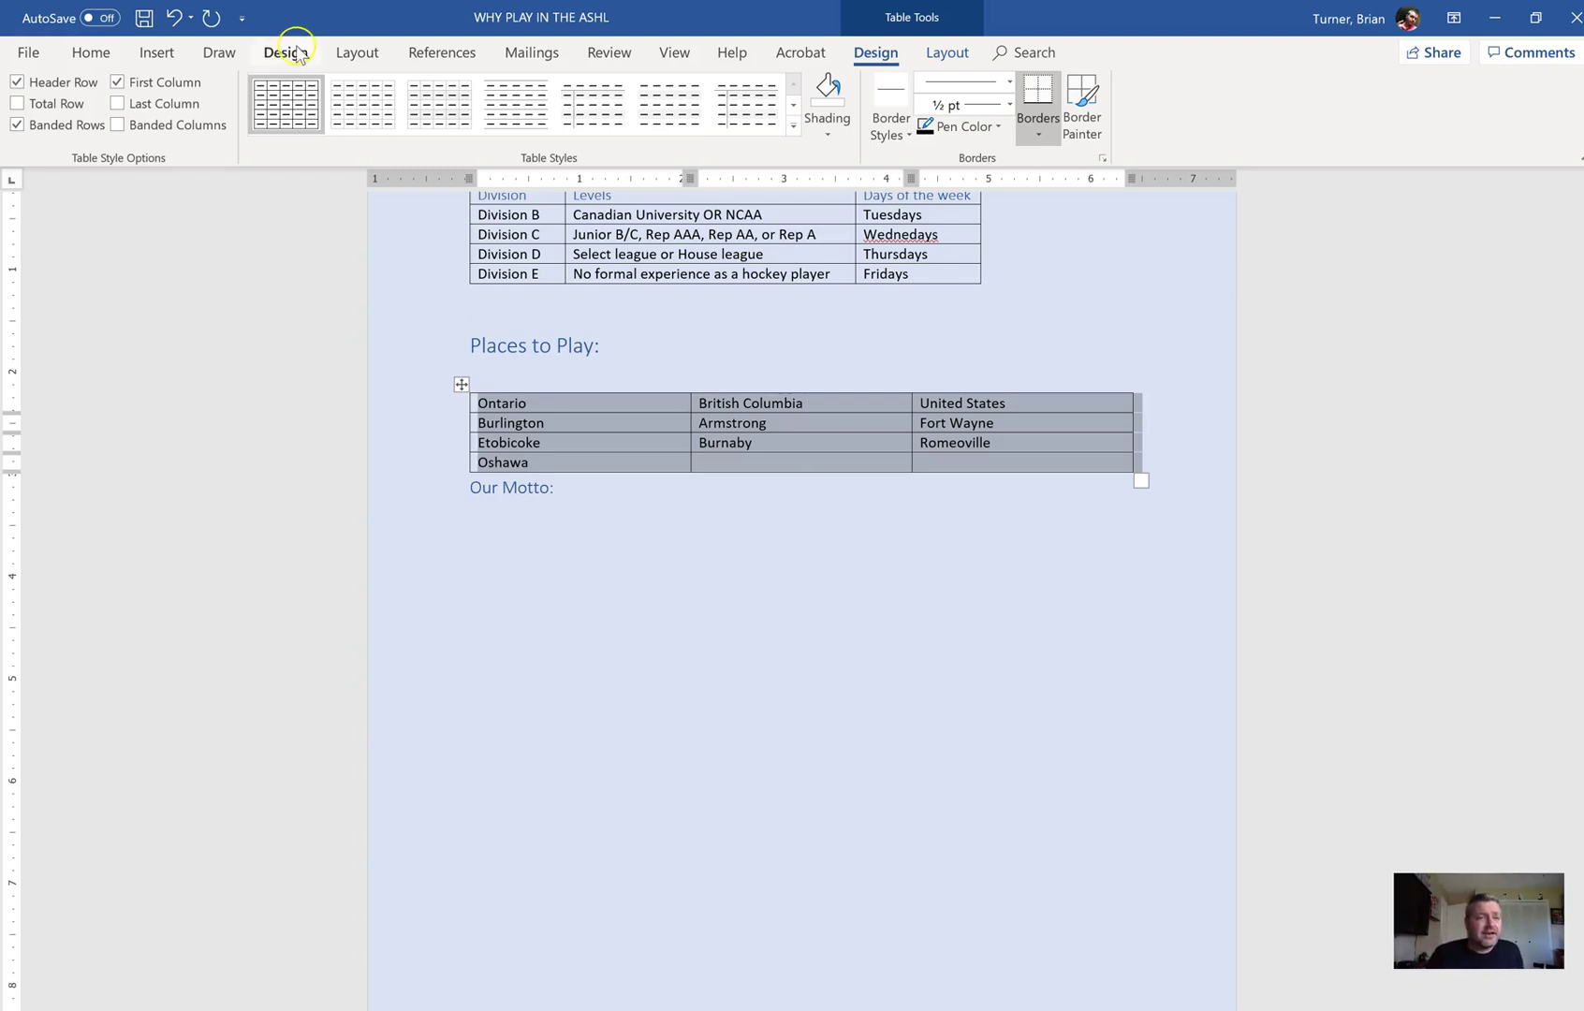
left_click(169, 54)
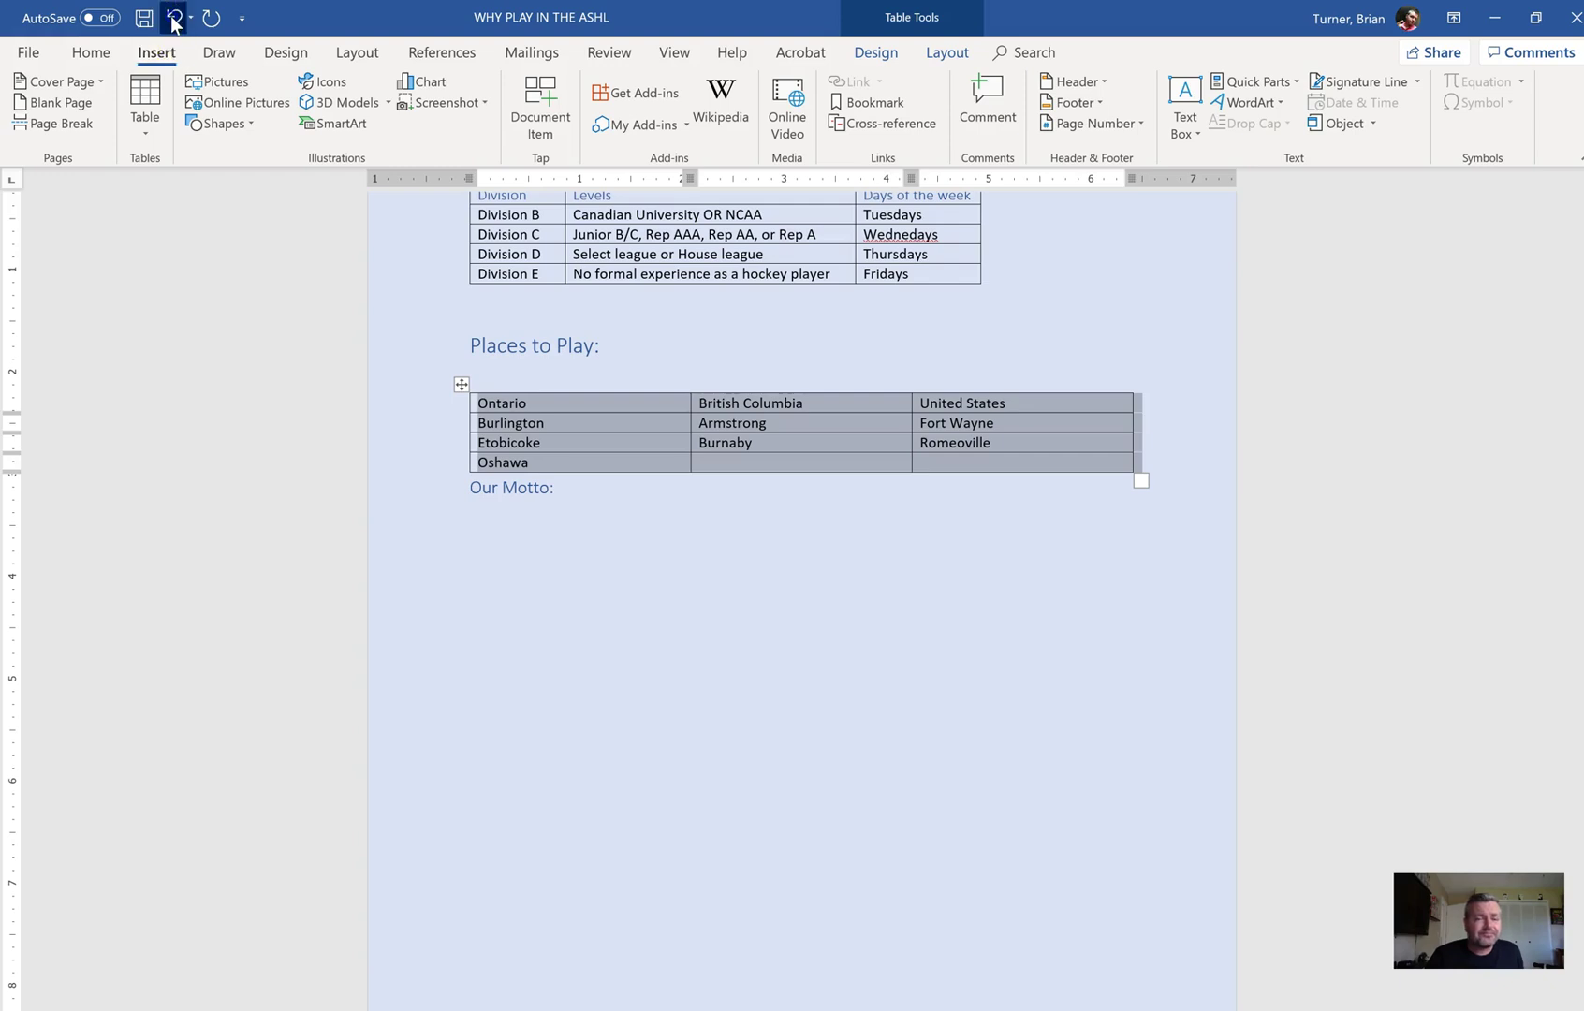
left_click(172, 17)
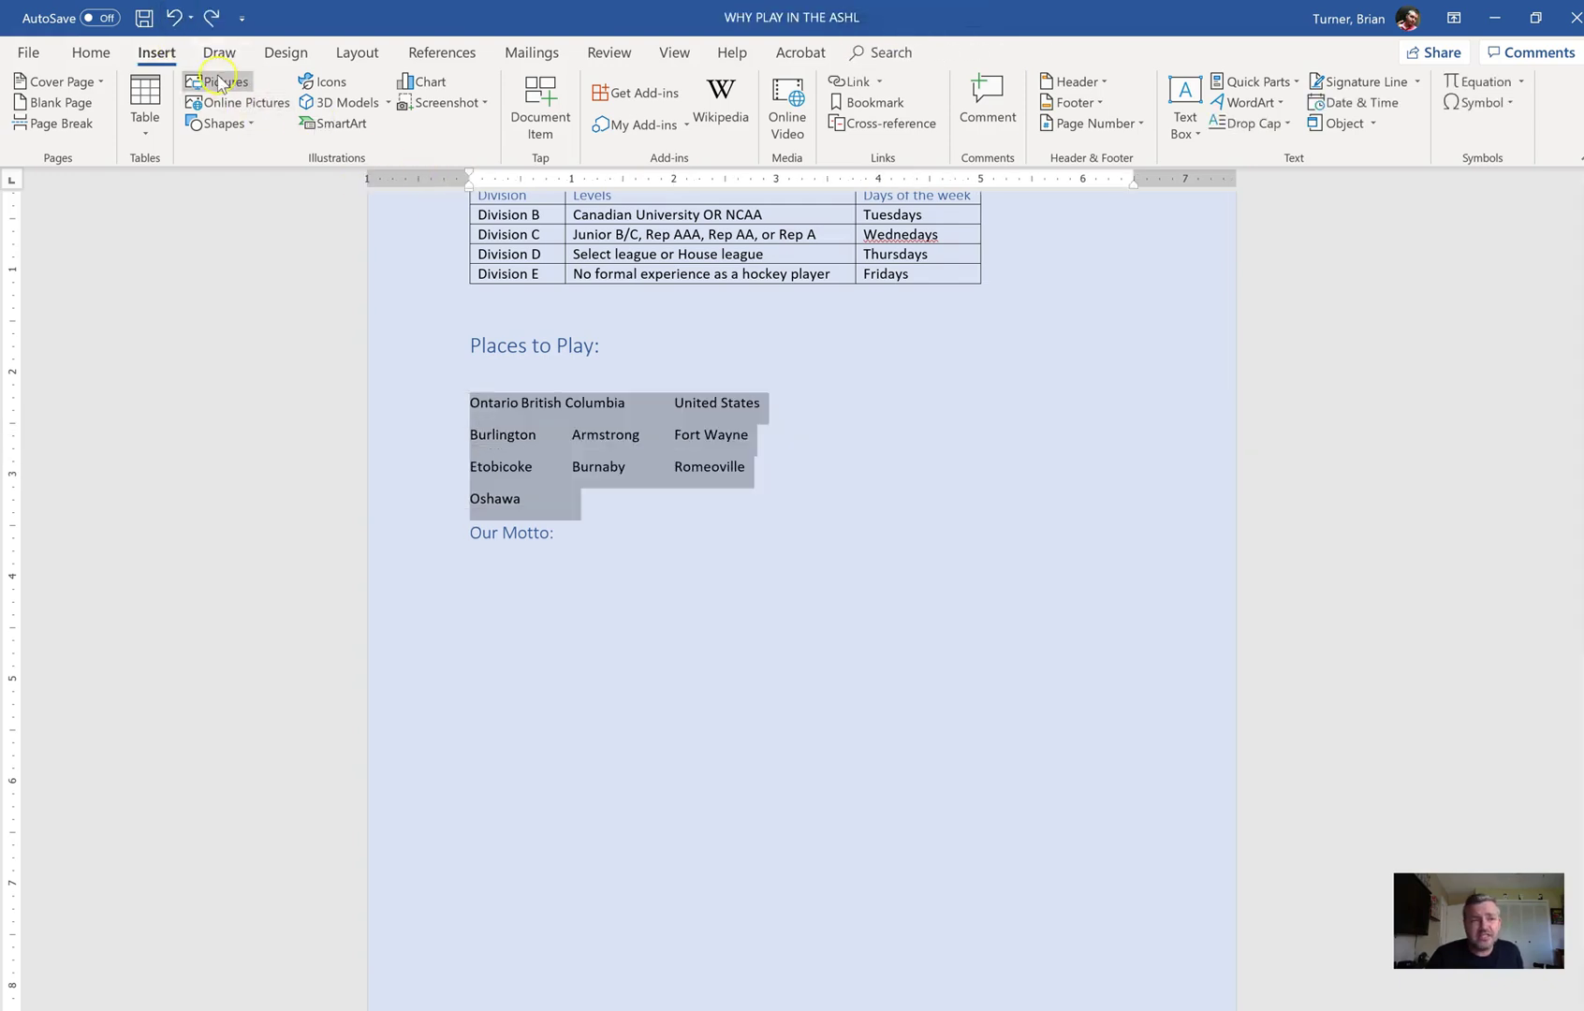
left_click(141, 119)
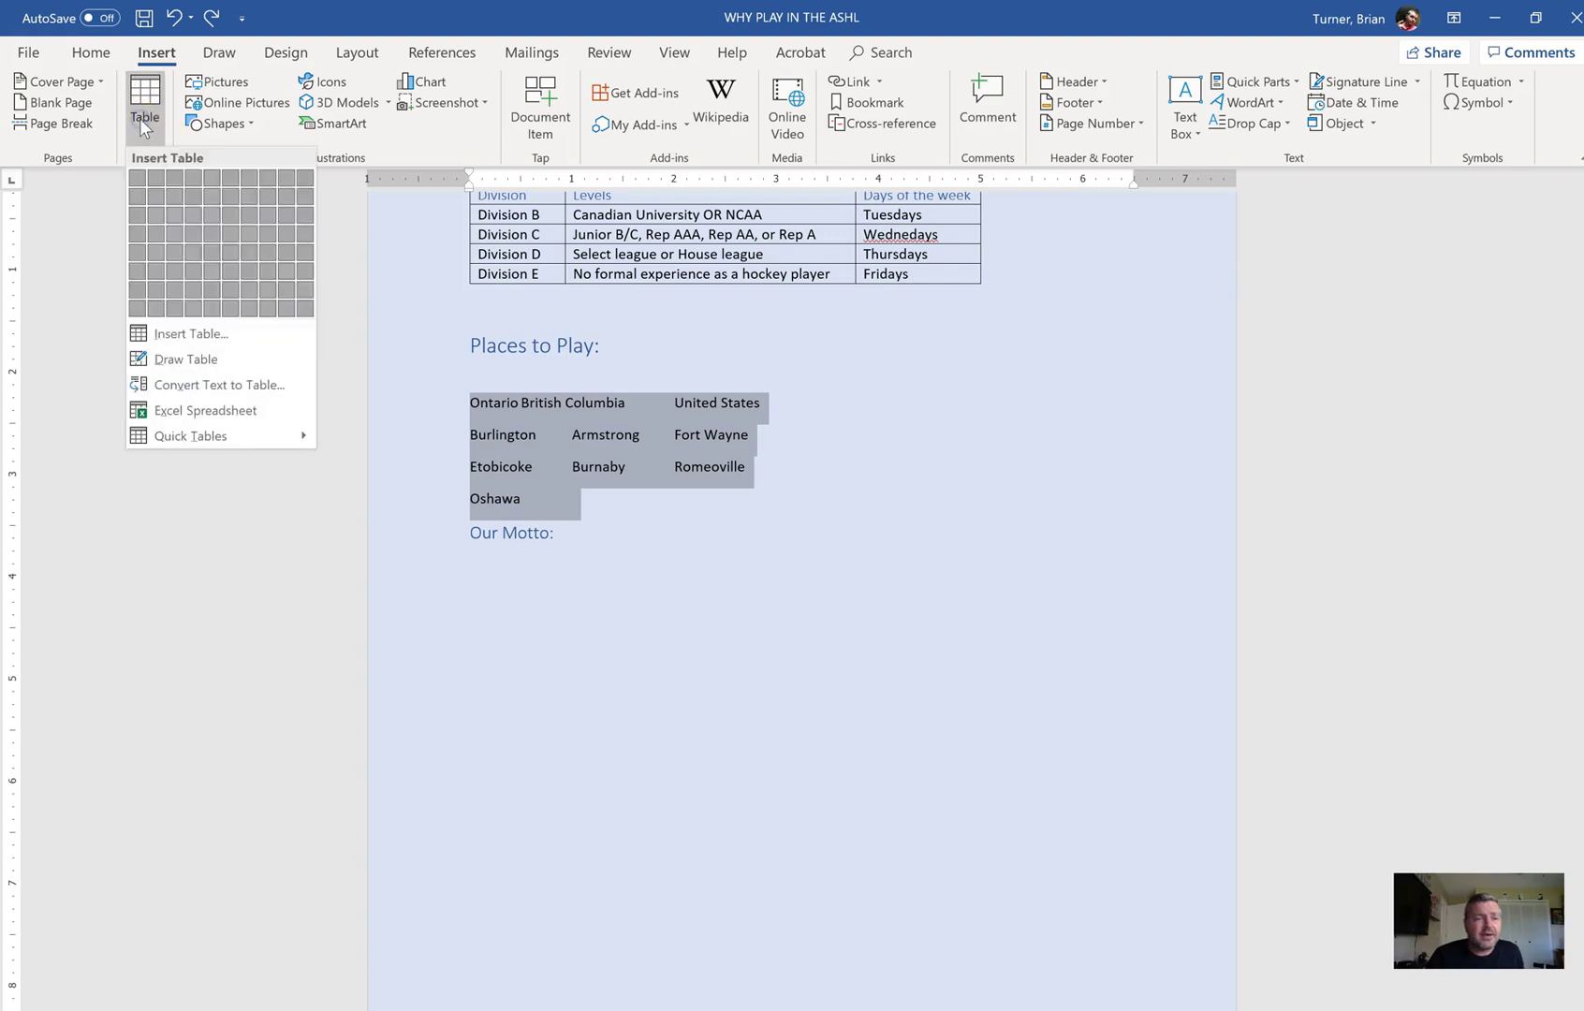
left_click(214, 335)
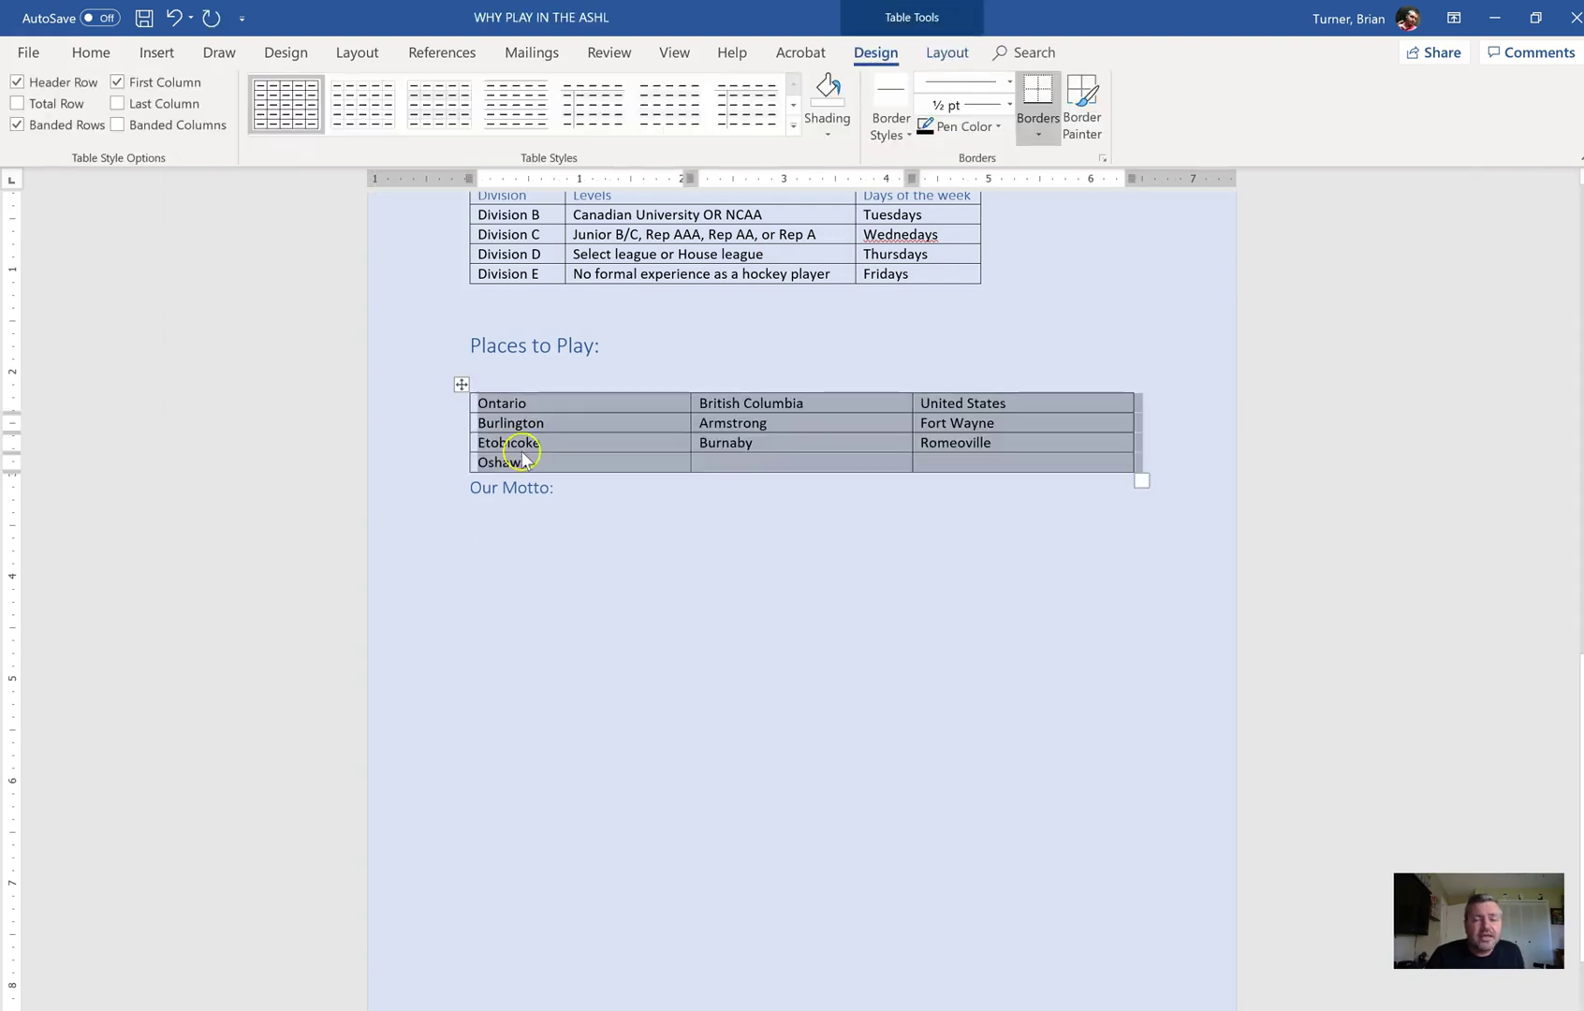
left_click(174, 19)
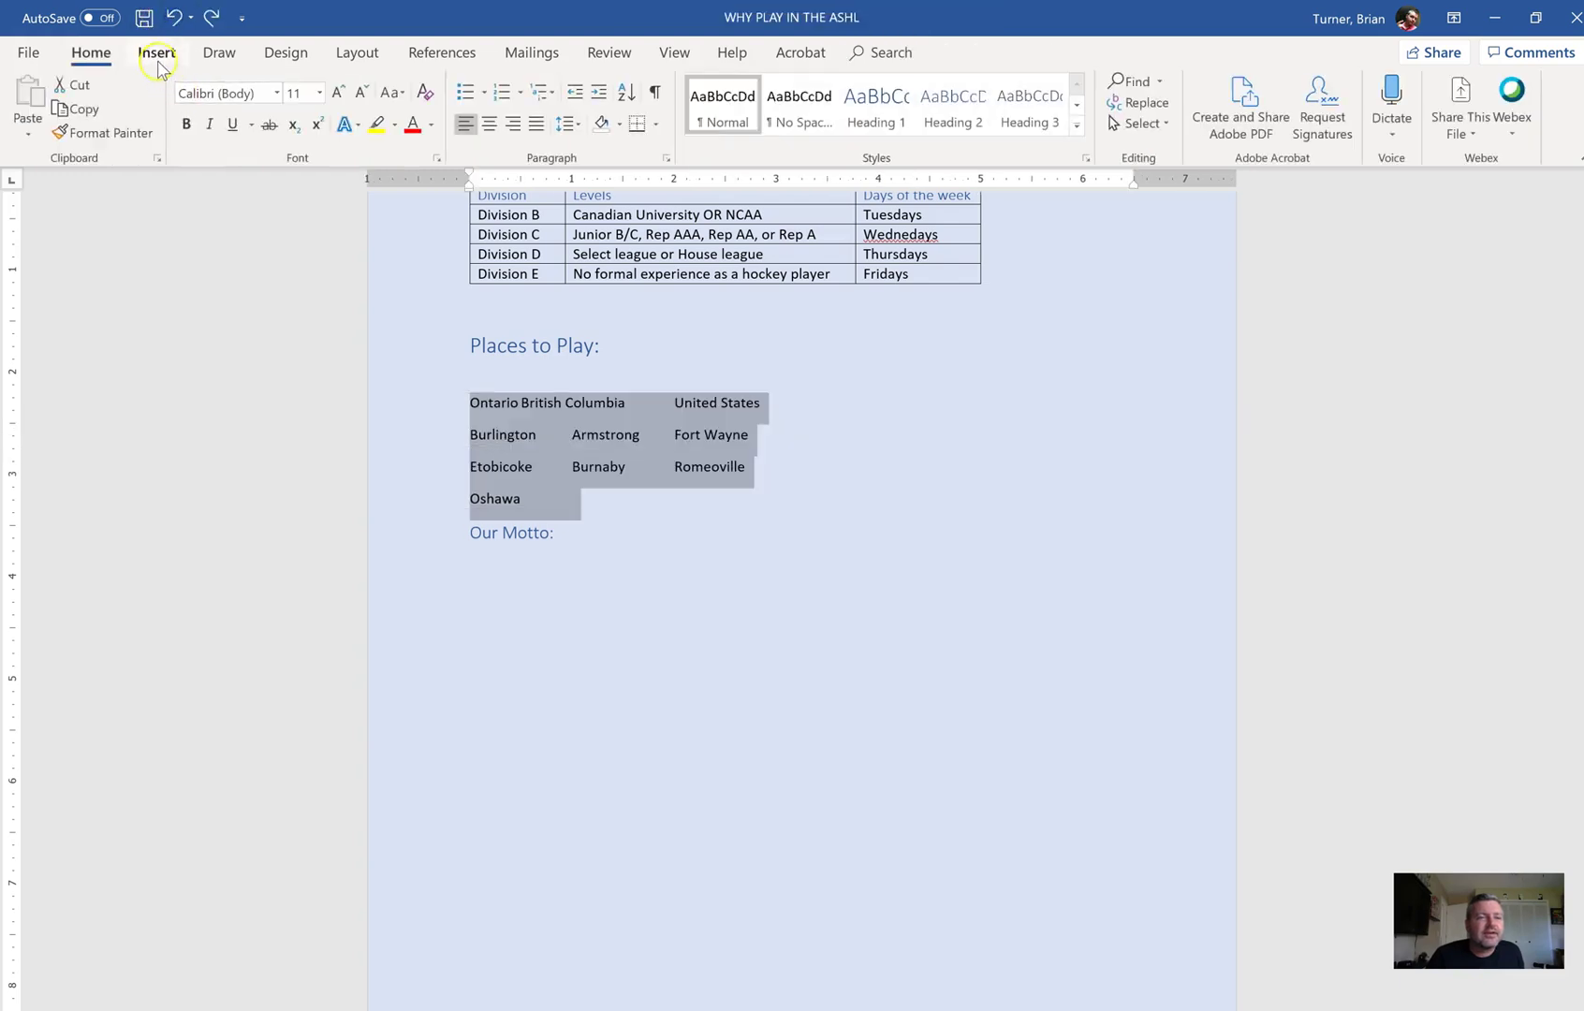
- Convert the Places to Play list into a table with columns autofit to contents
left_click(156, 52)
left_click(147, 119)
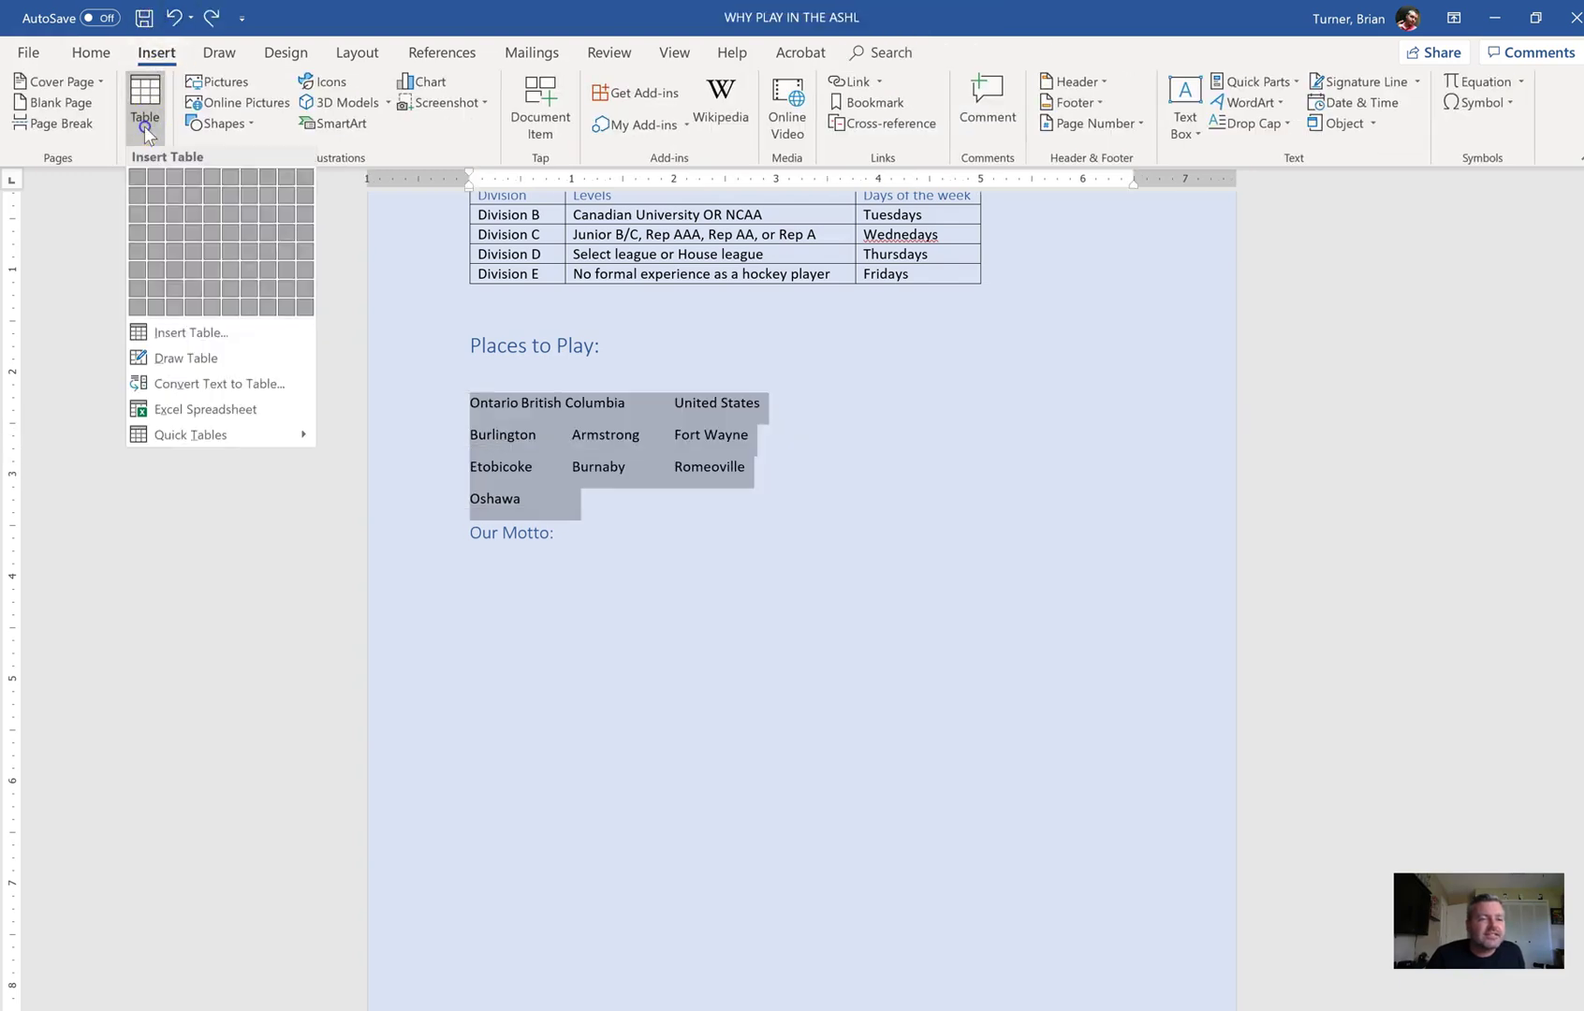
left_click(245, 393)
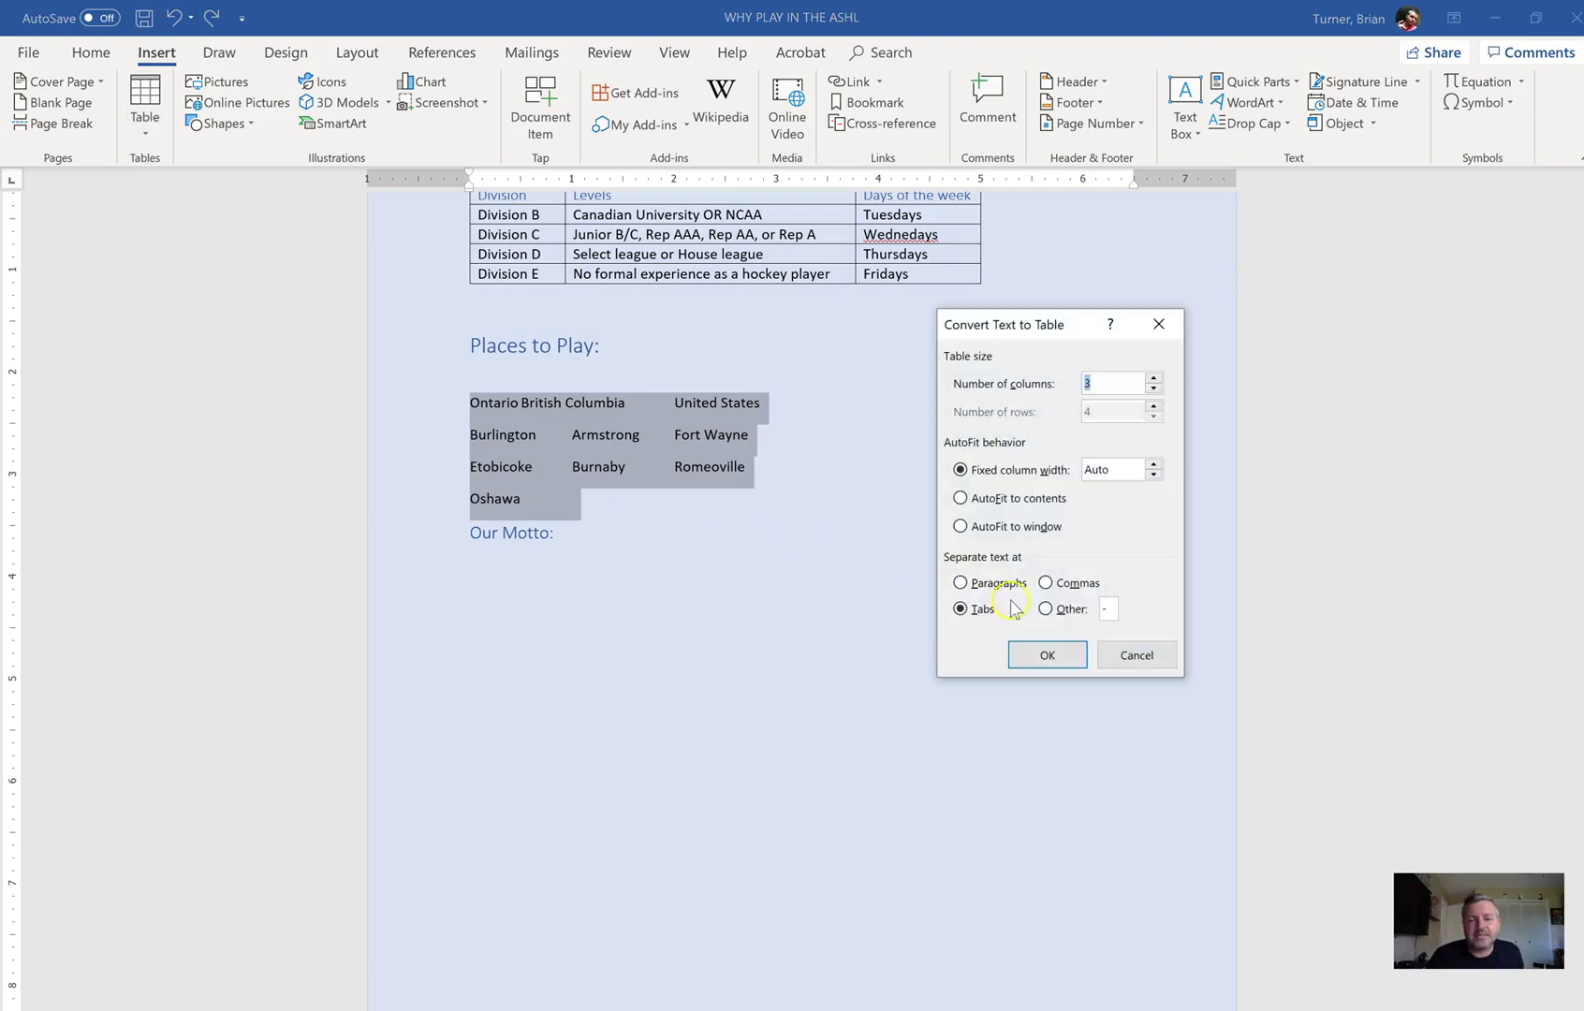
left_click(964, 499)
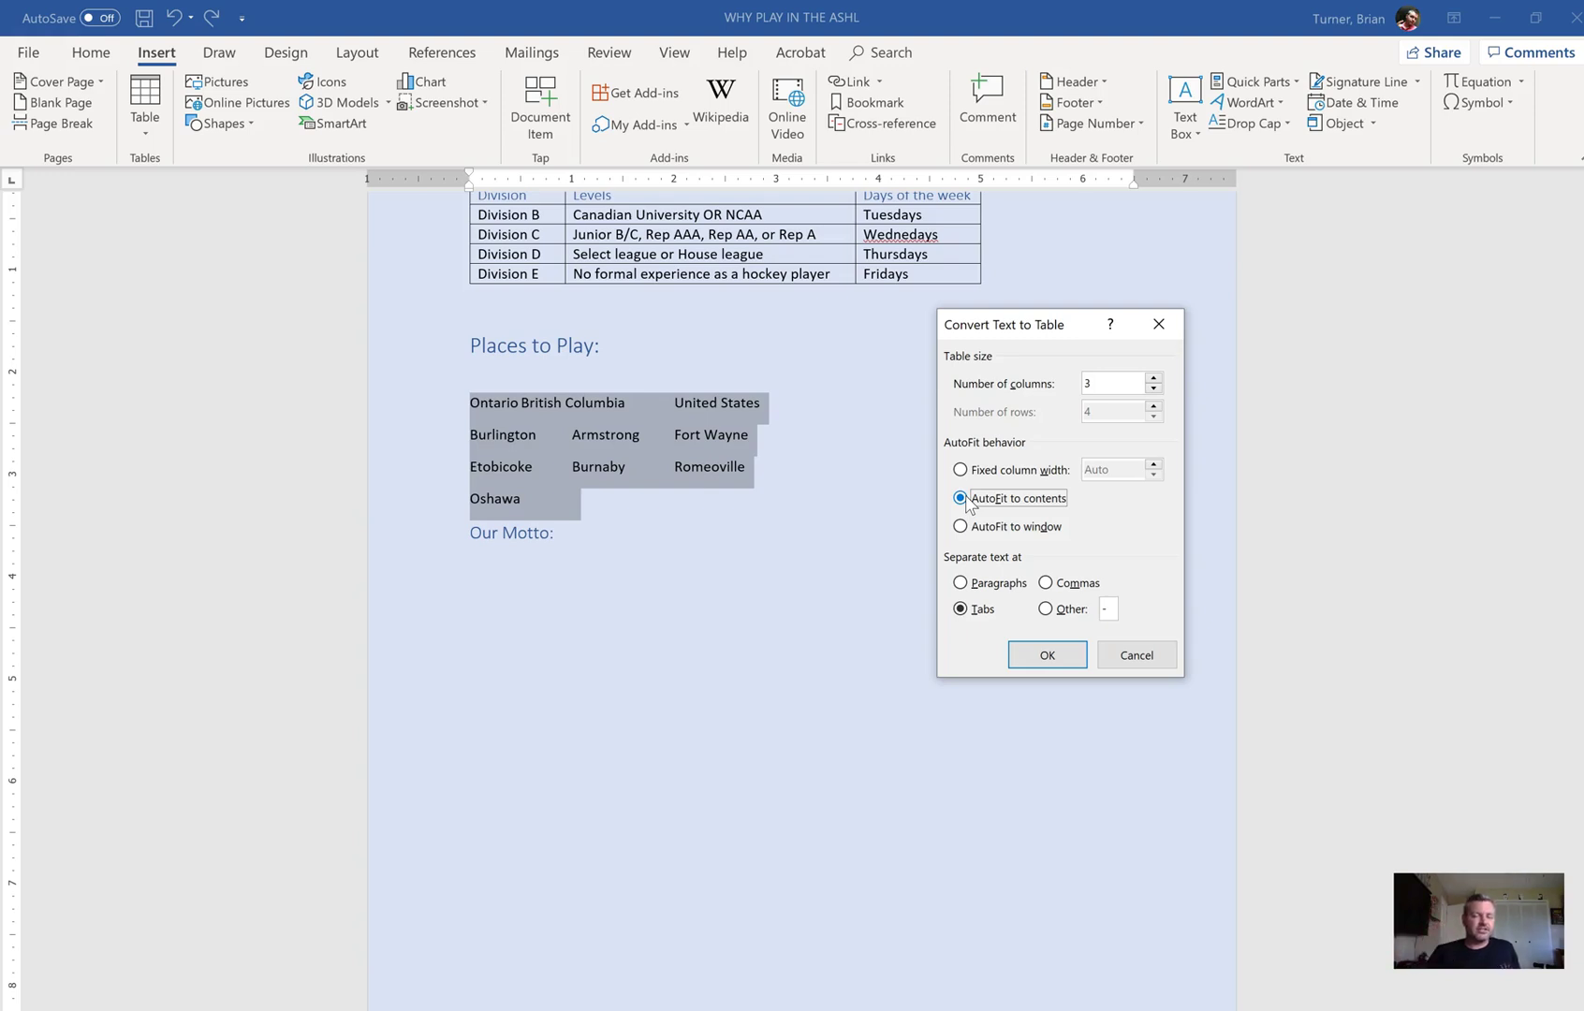
left_click(1047, 656)
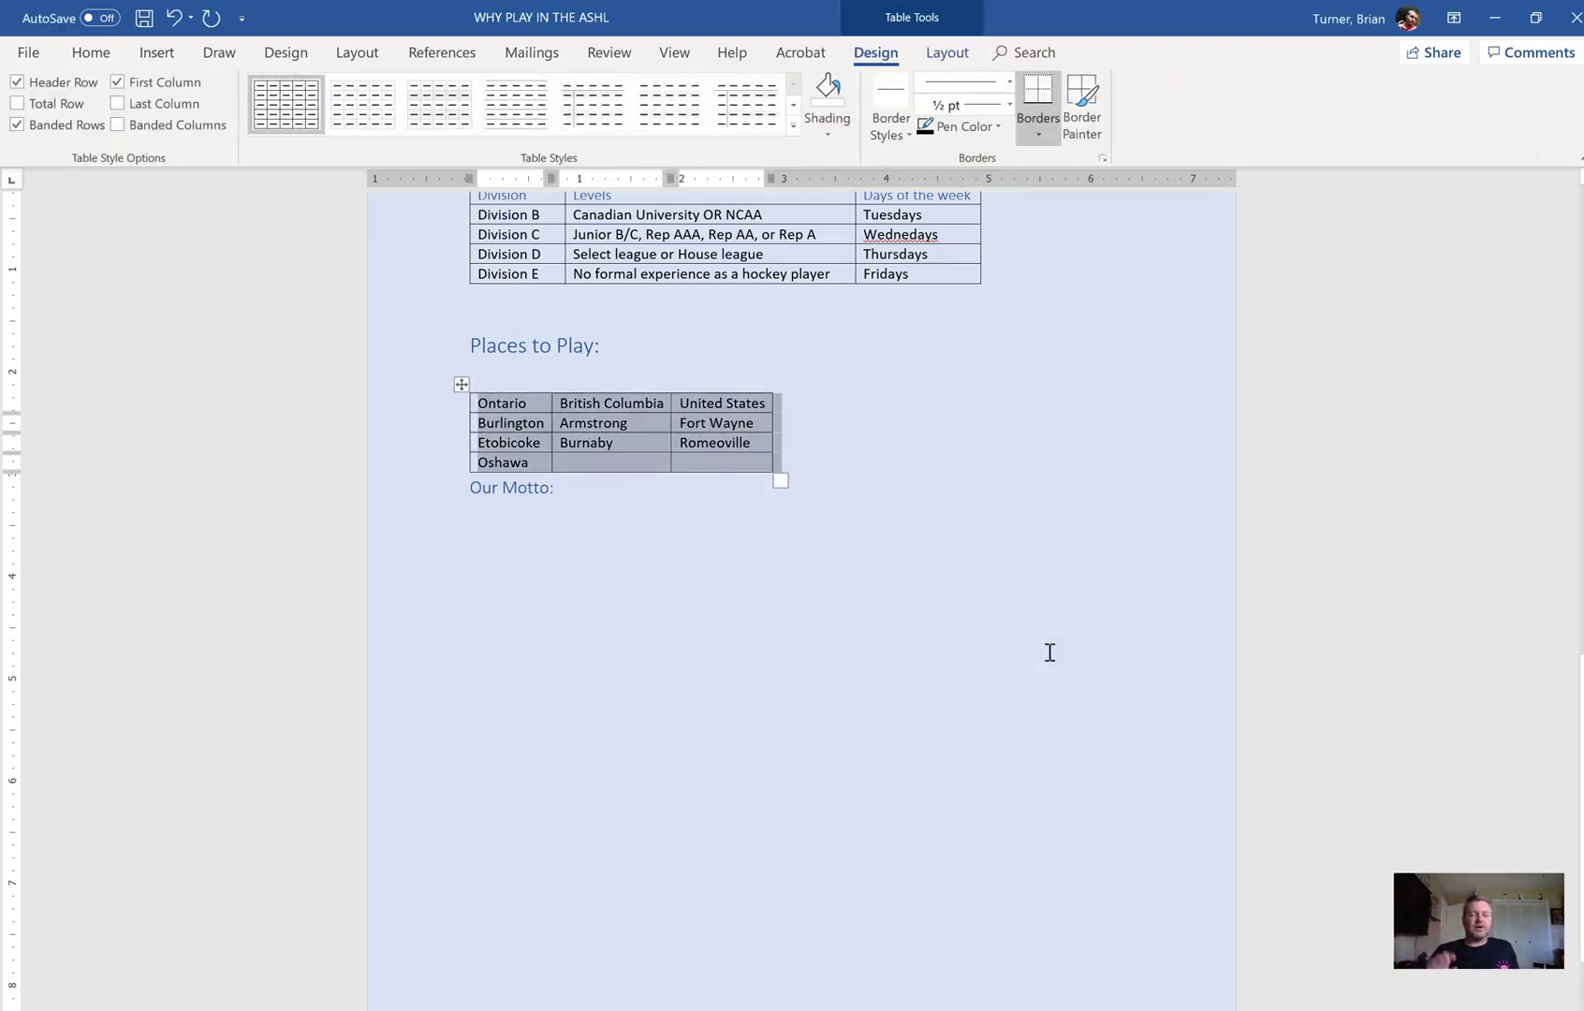
left_click(537, 422)
- Inspect the Armstrong and Fort Wayne cells, then undo back to tab-separated text
left_click(612, 424)
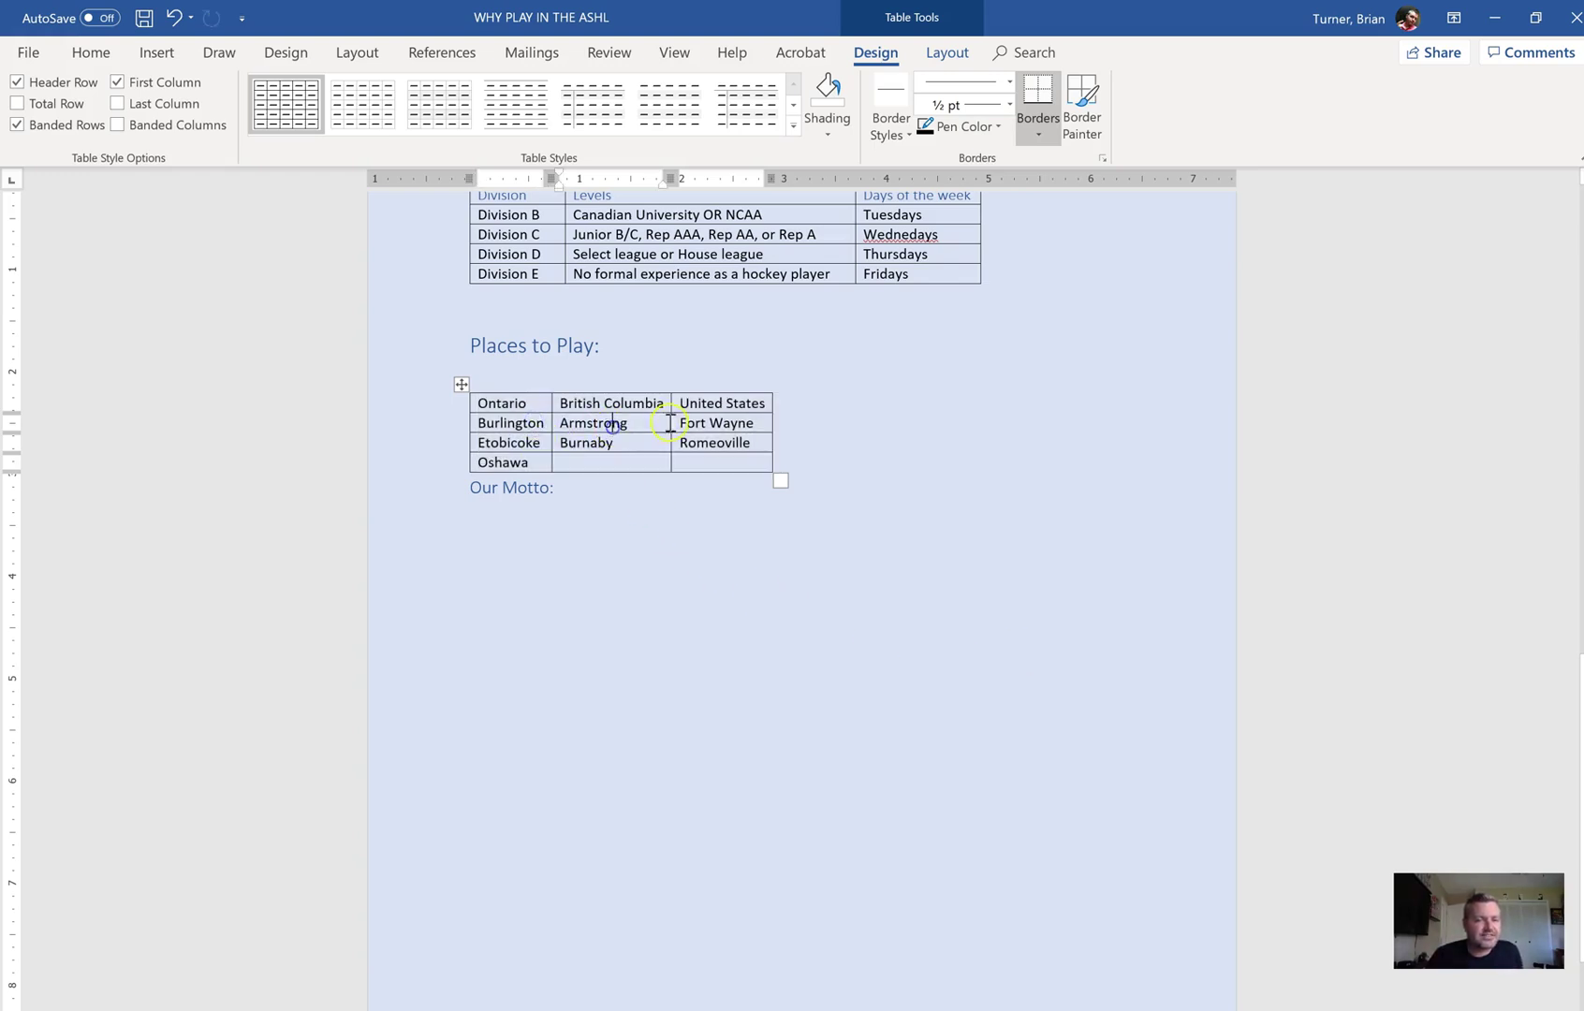
left_click(696, 424)
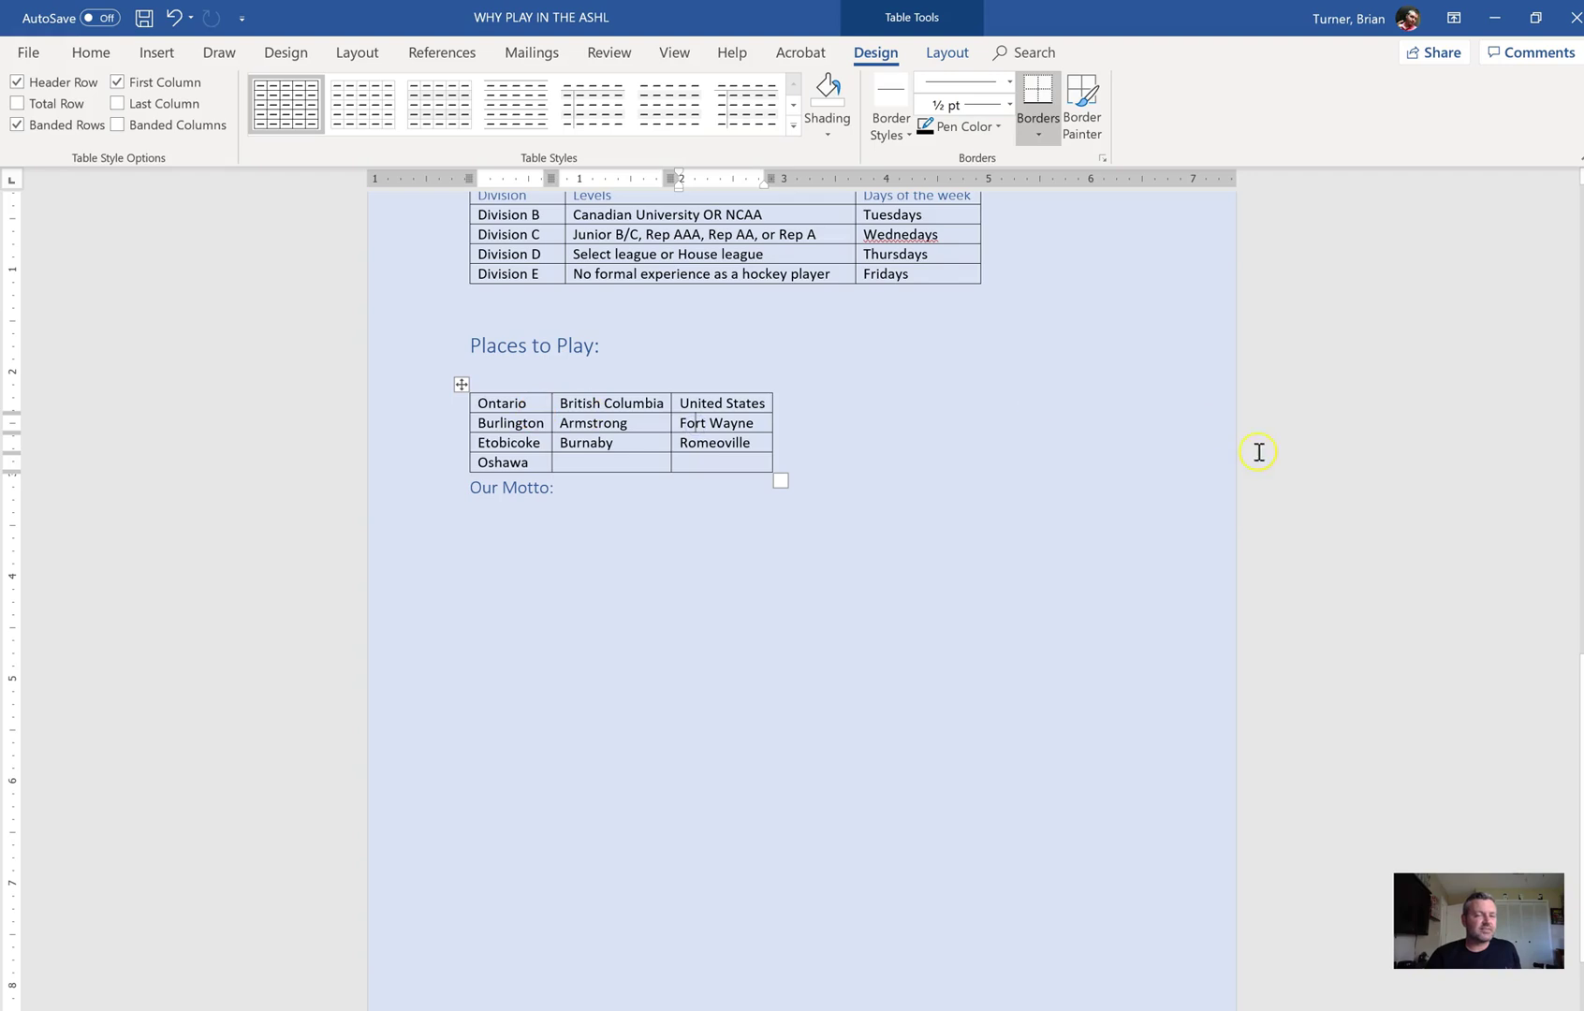
left_click(821, 490)
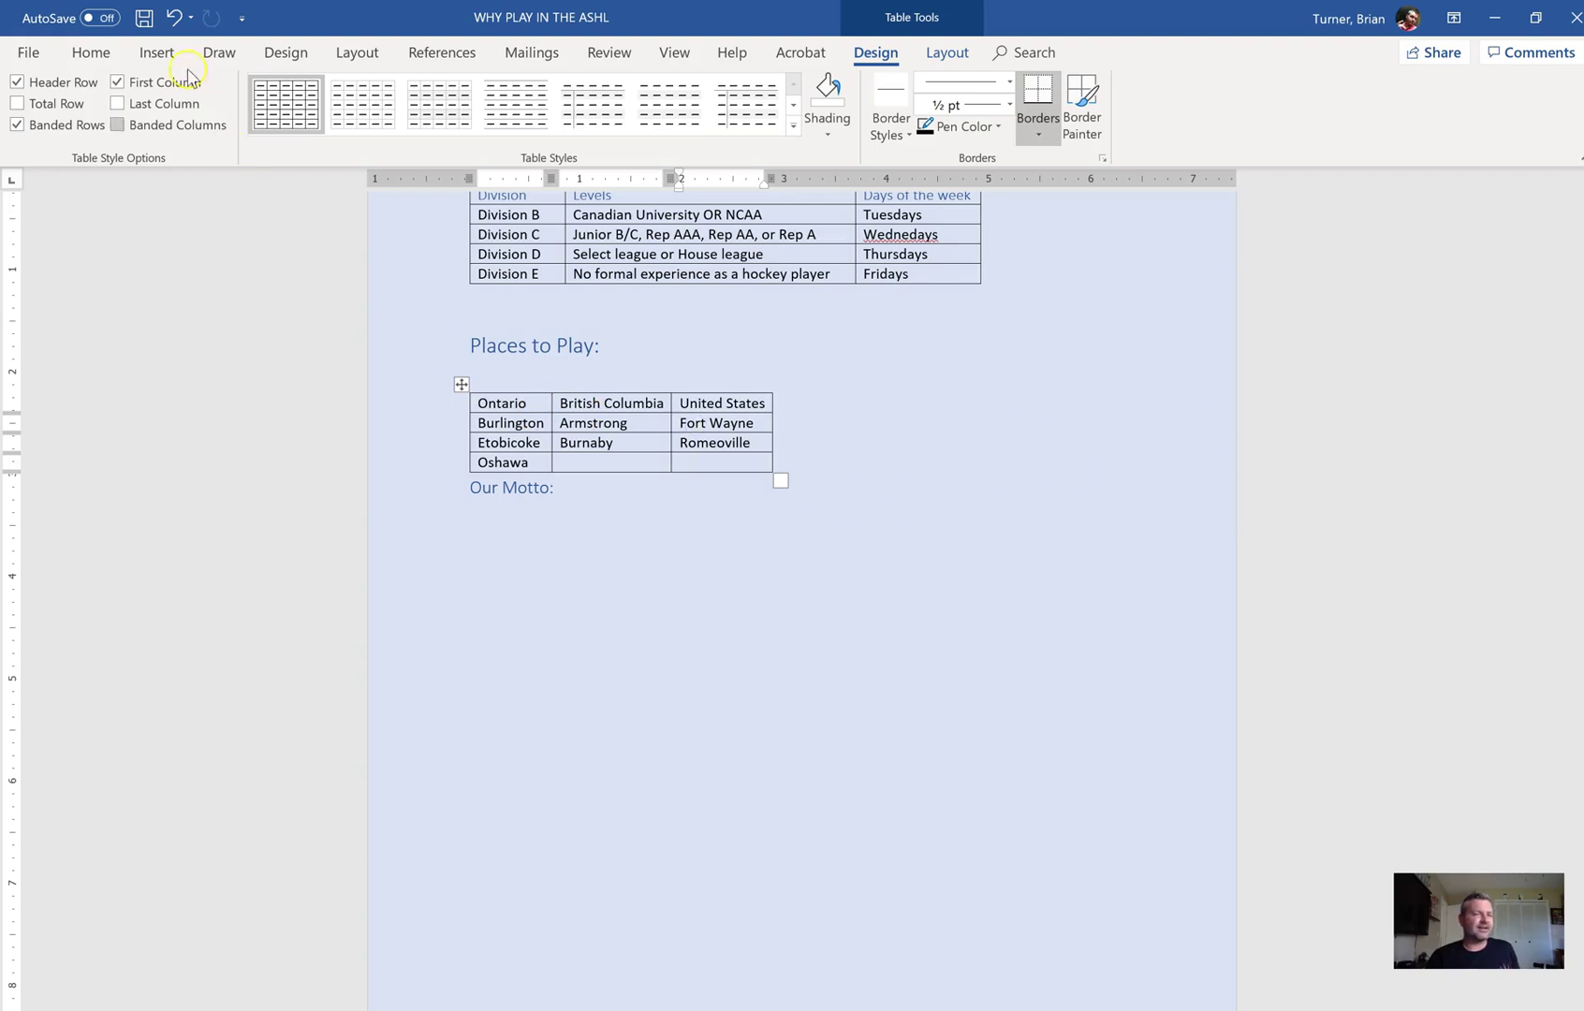
left_click(173, 18)
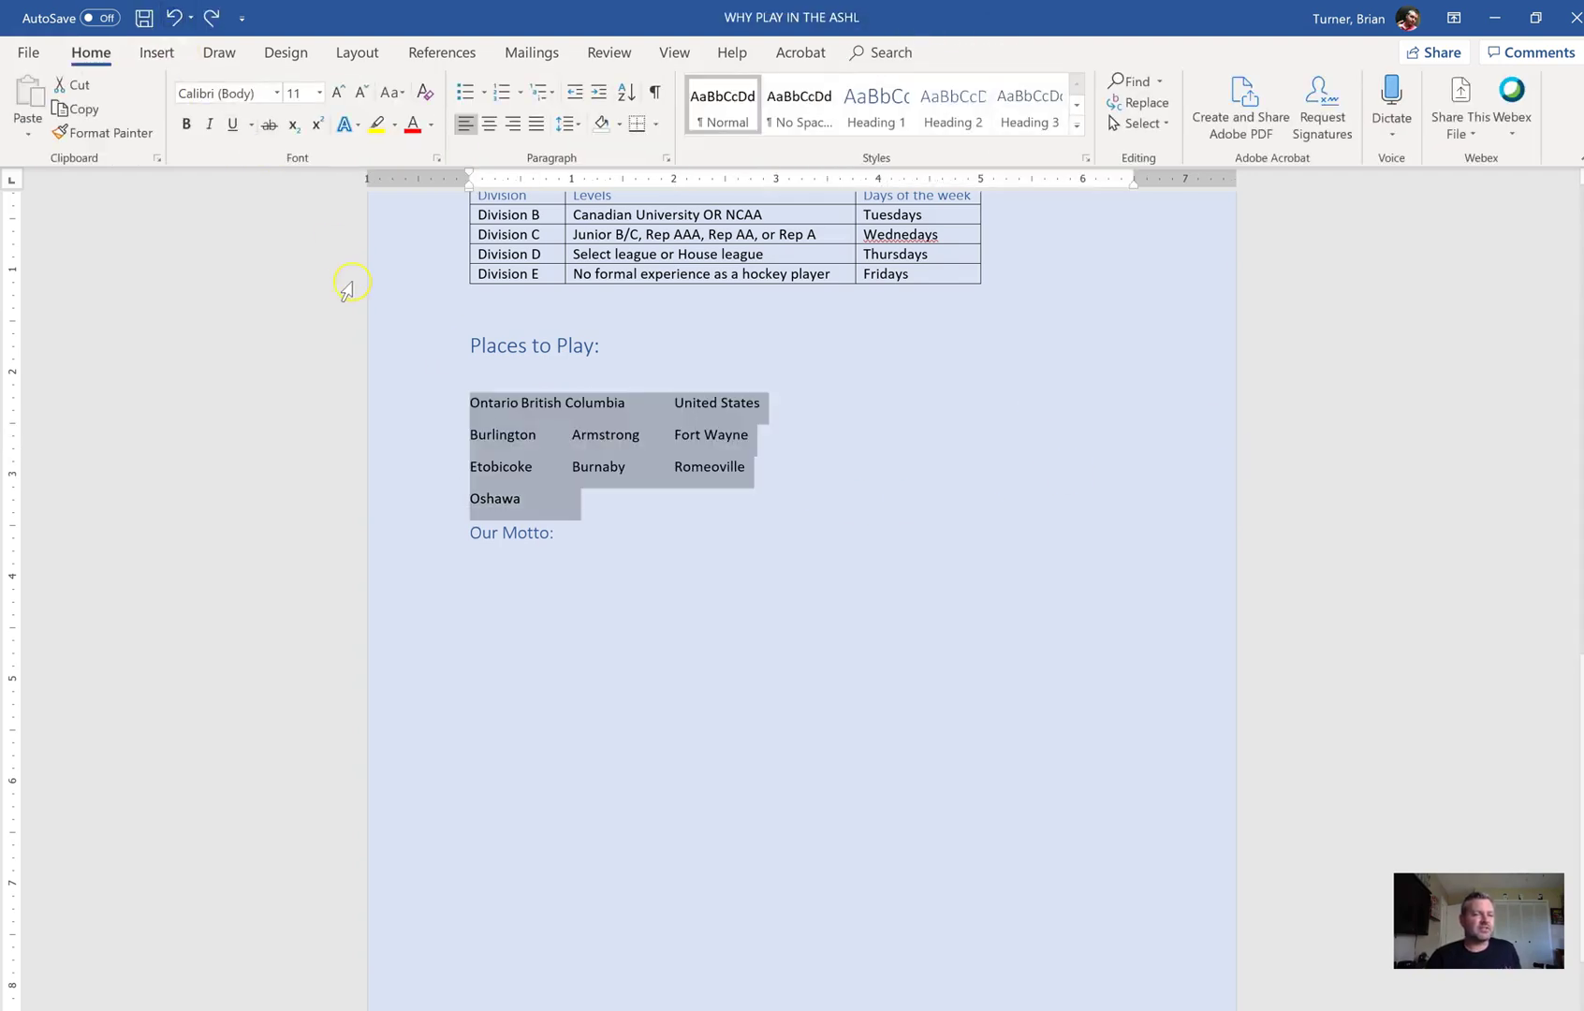
- Convert the Places to Play text into a tab-separated table set to AutoFit to window
left_click(156, 52)
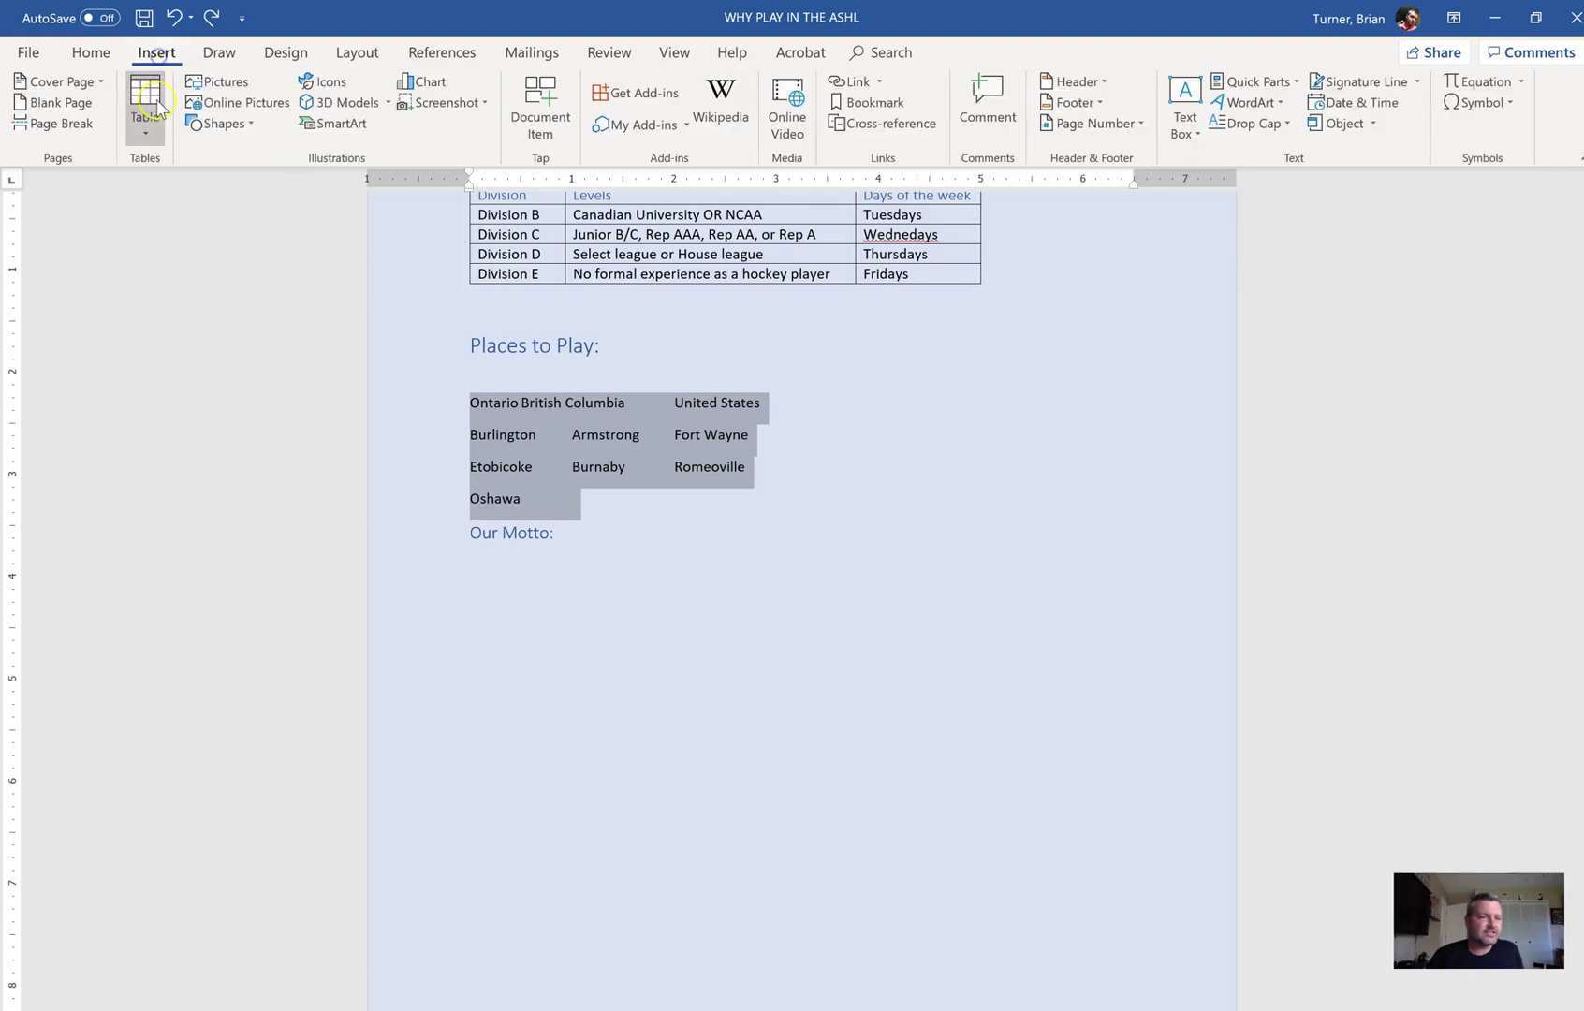
left_click(141, 119)
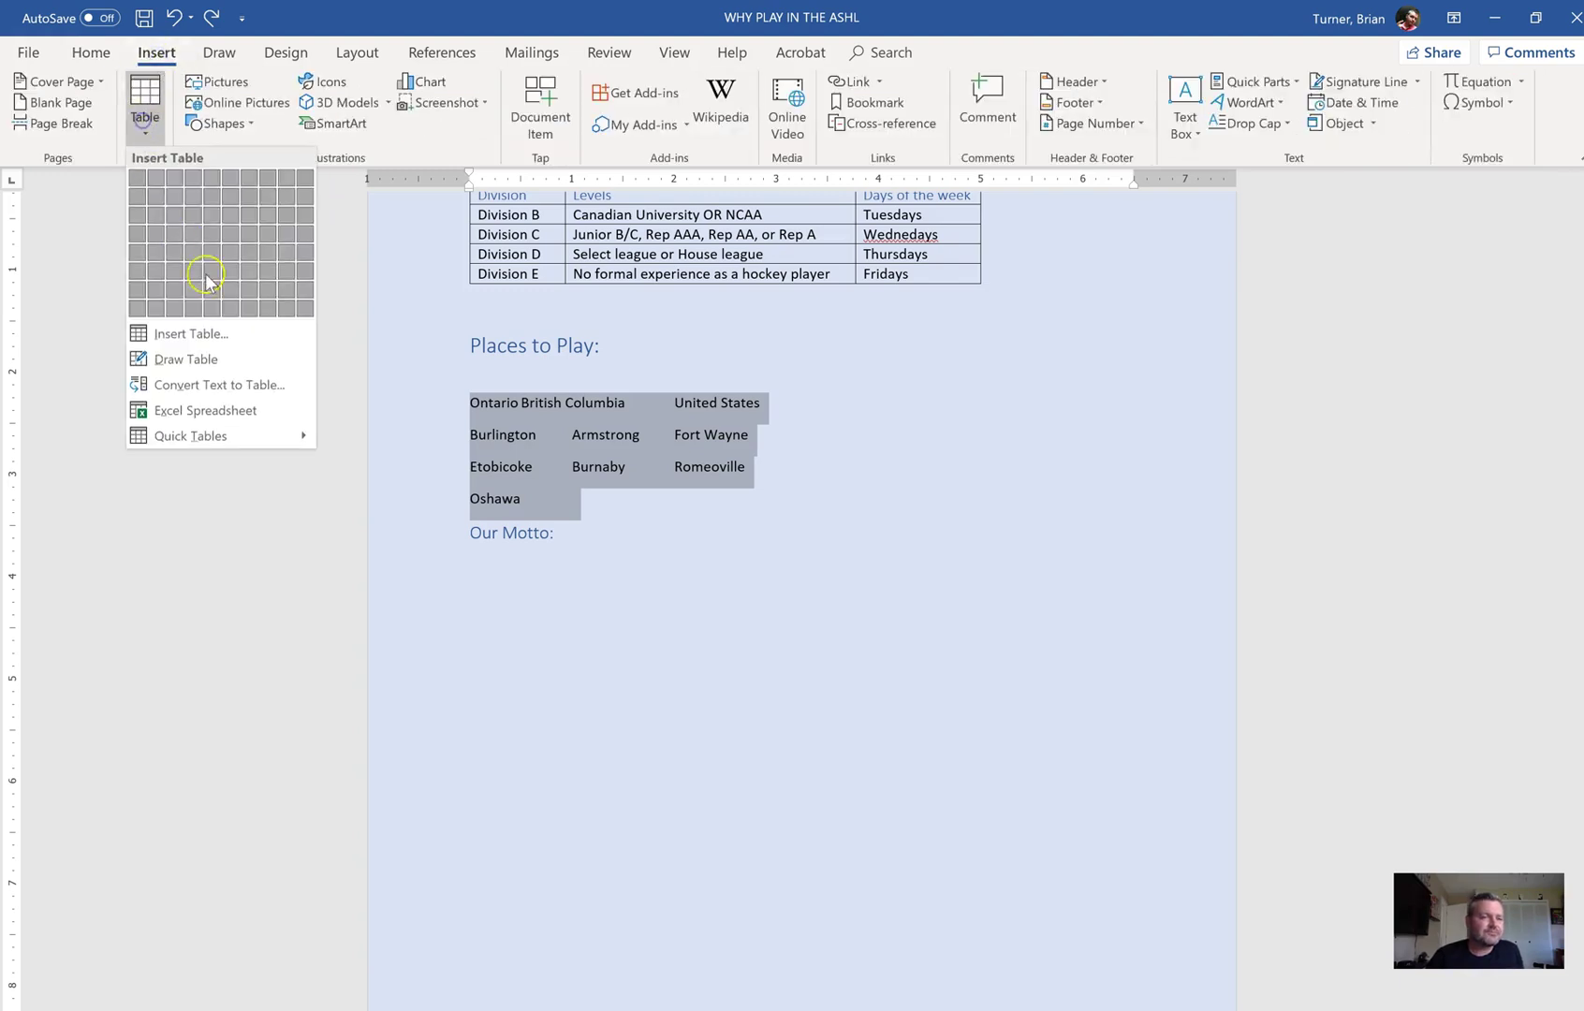
left_click(241, 386)
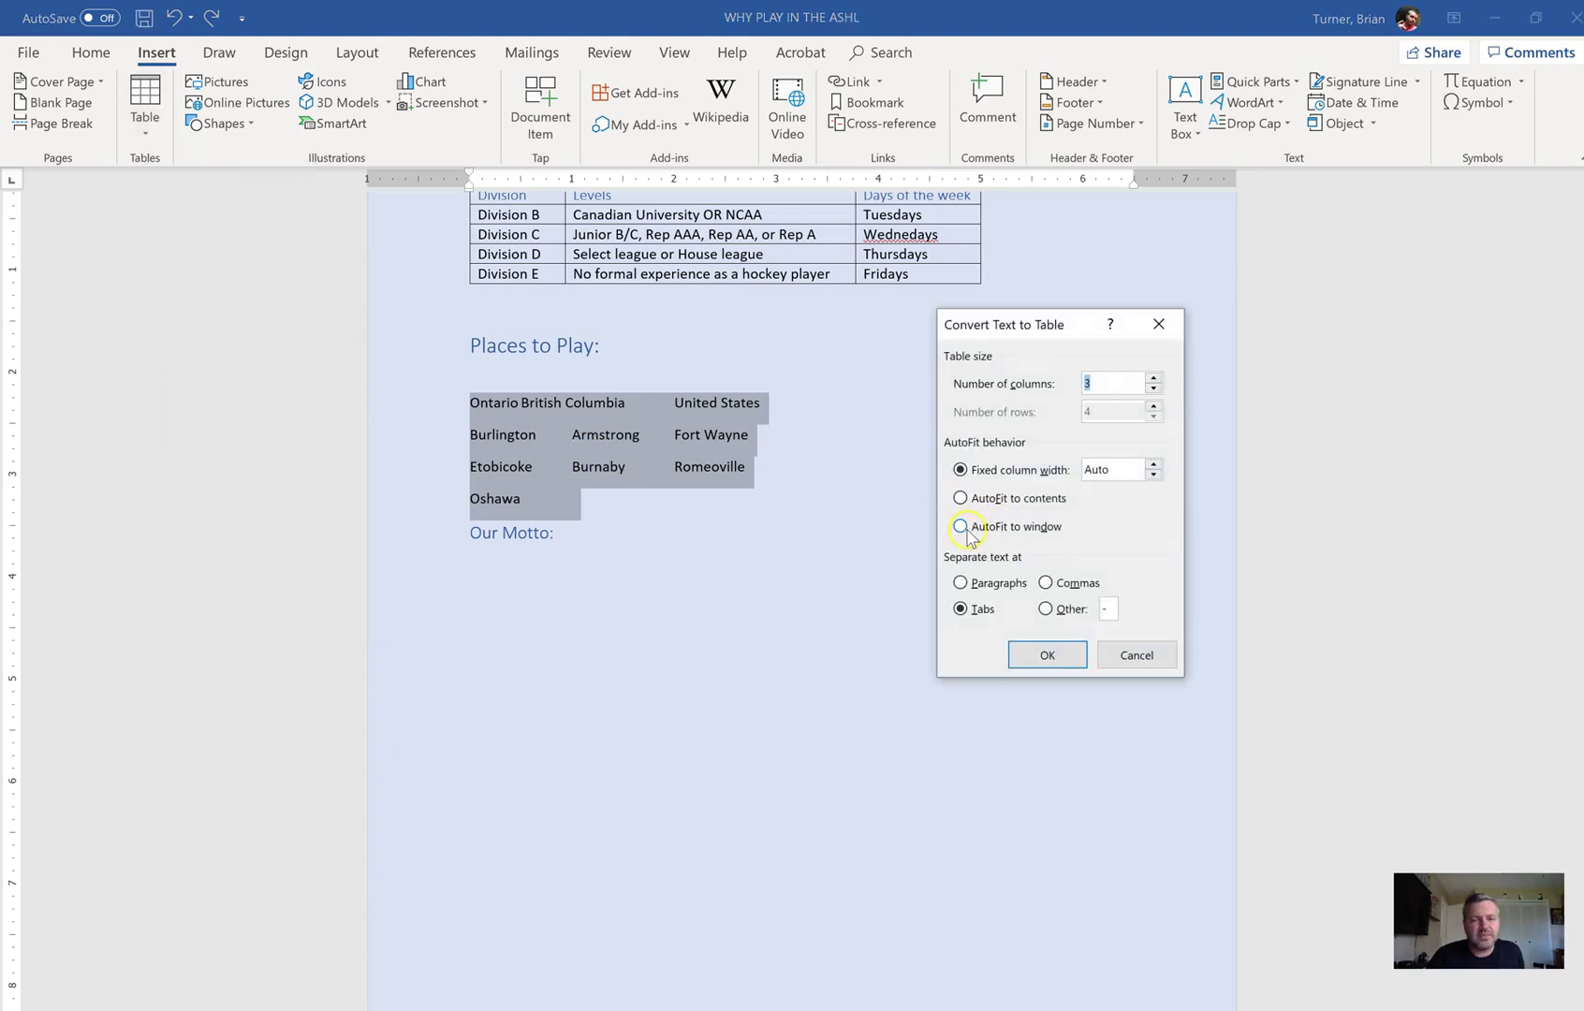
left_click(967, 530)
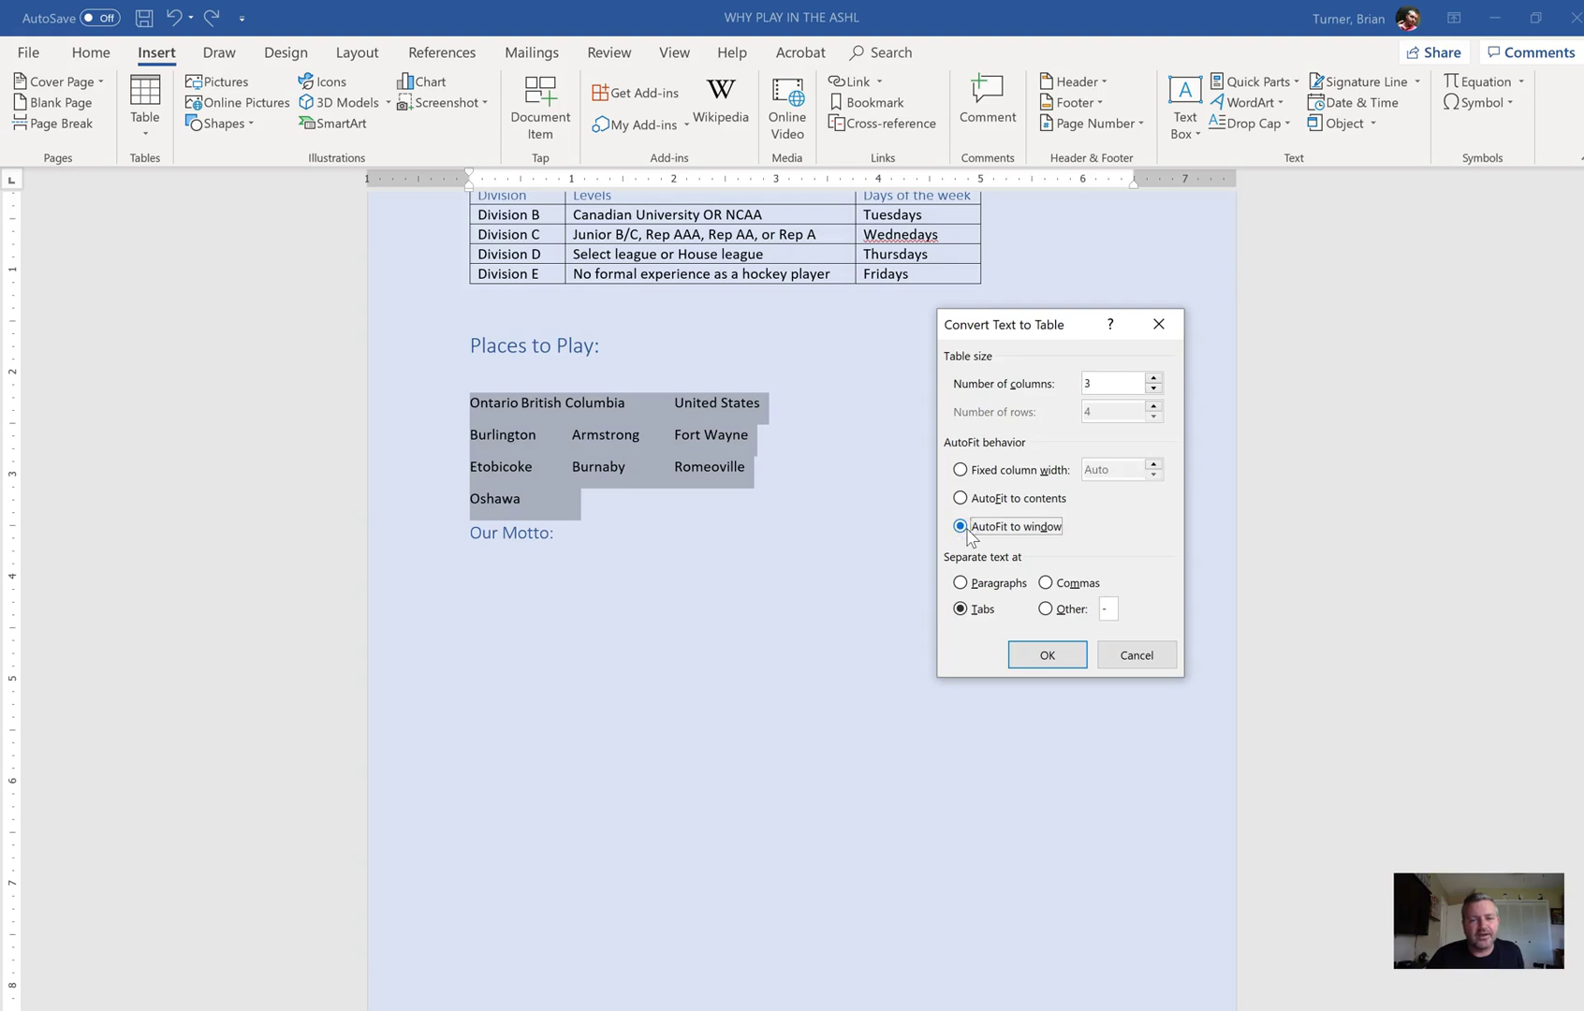
left_click(965, 610)
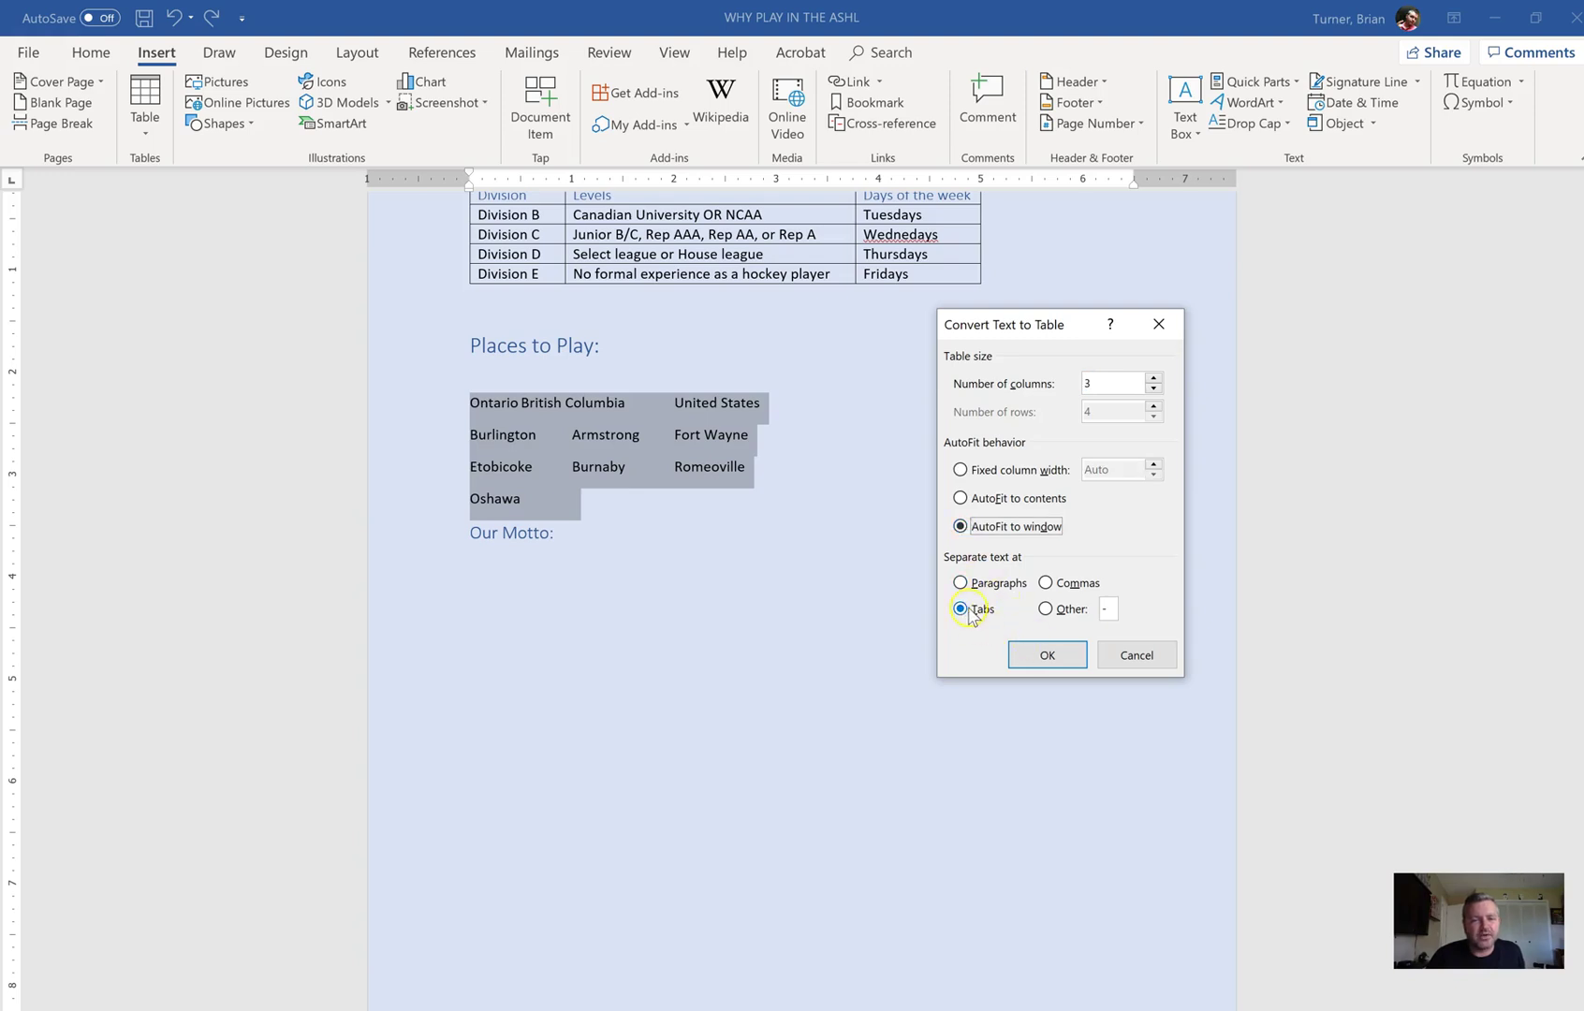
left_click(1039, 654)
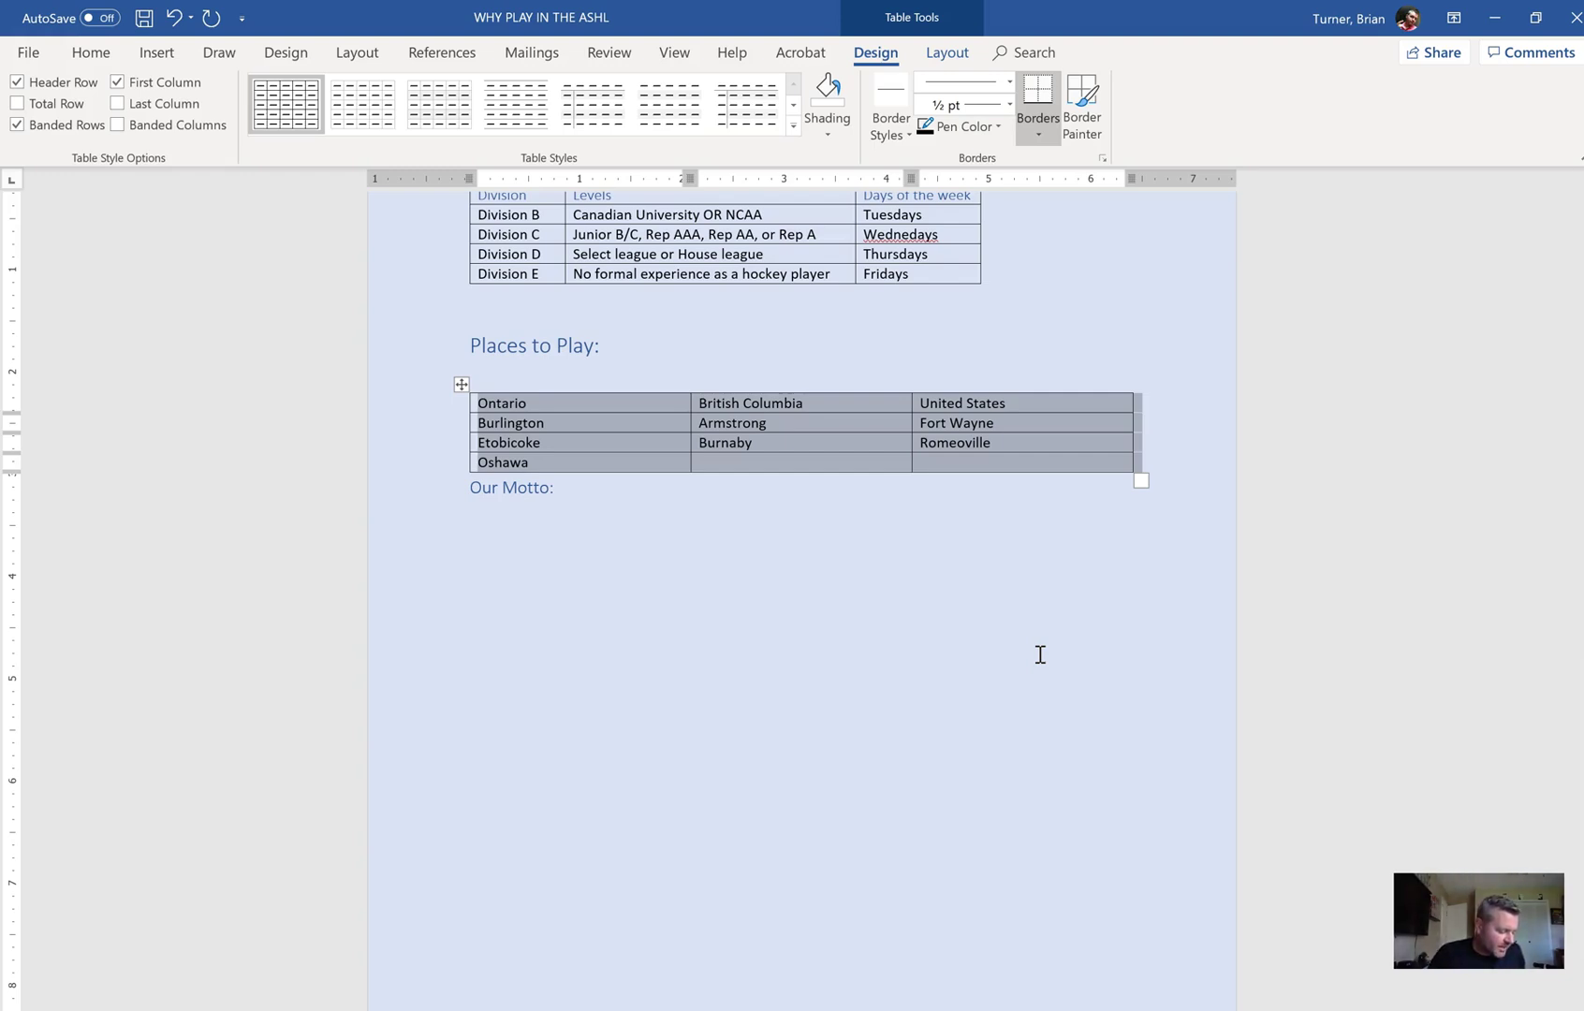
left_click(655, 366)
- Add footnote 1 after the 'Places to Play:' heading with the text 'Places to Play'
left_click(625, 347)
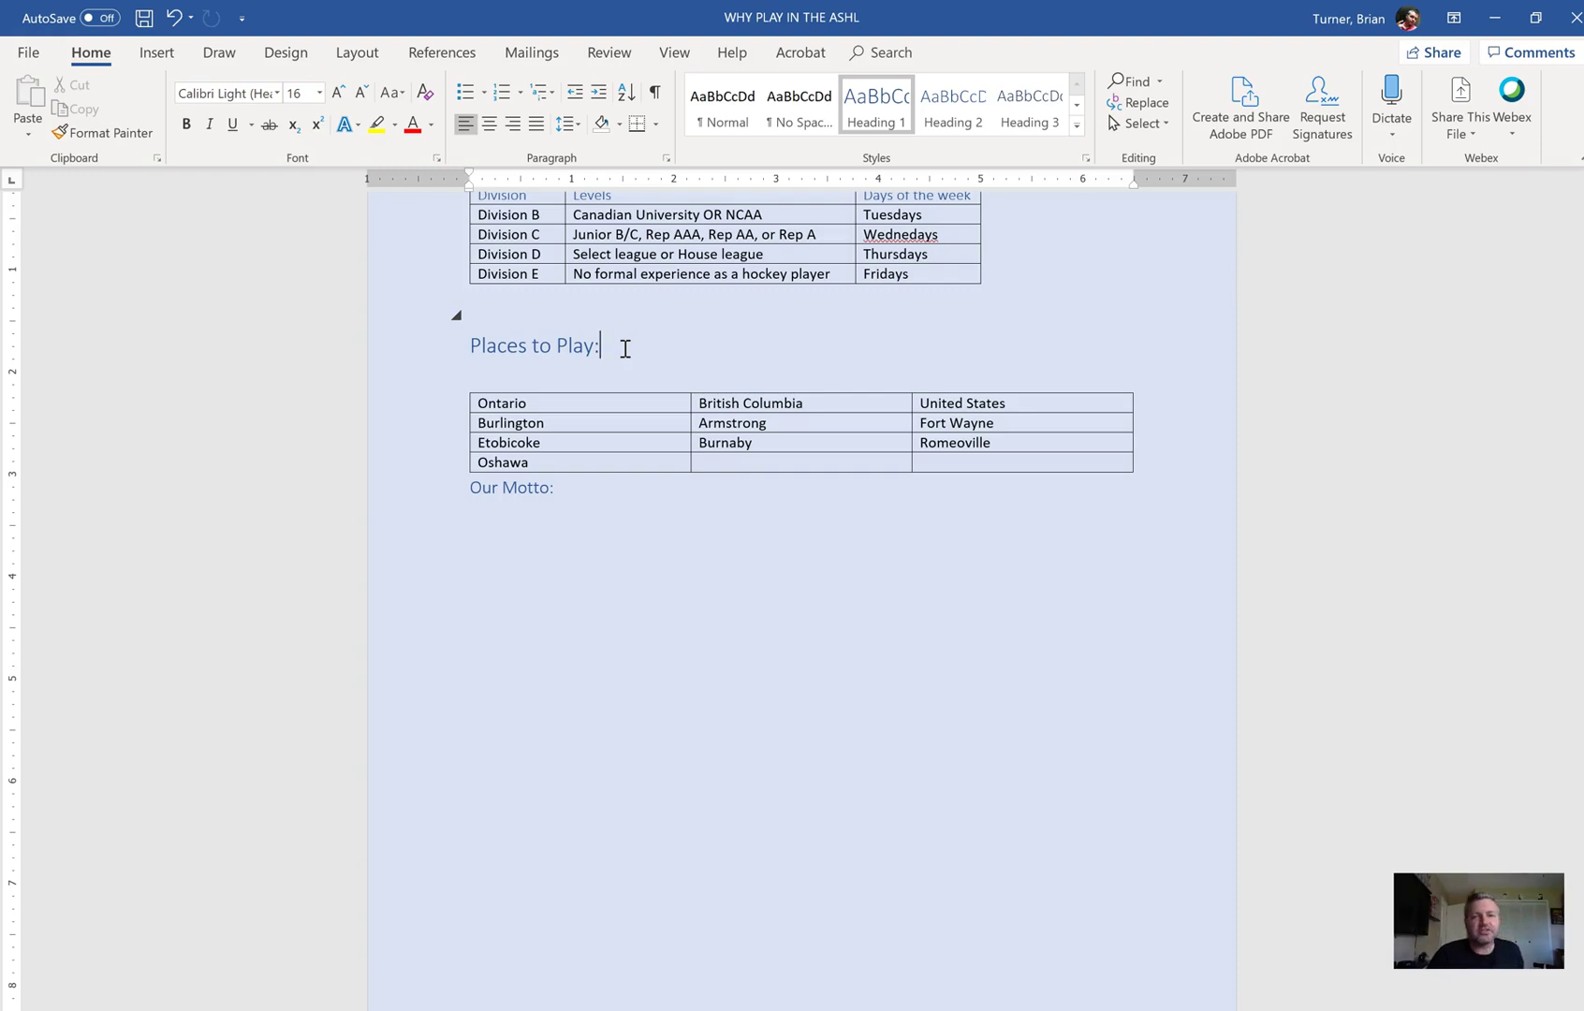
left_click(459, 53)
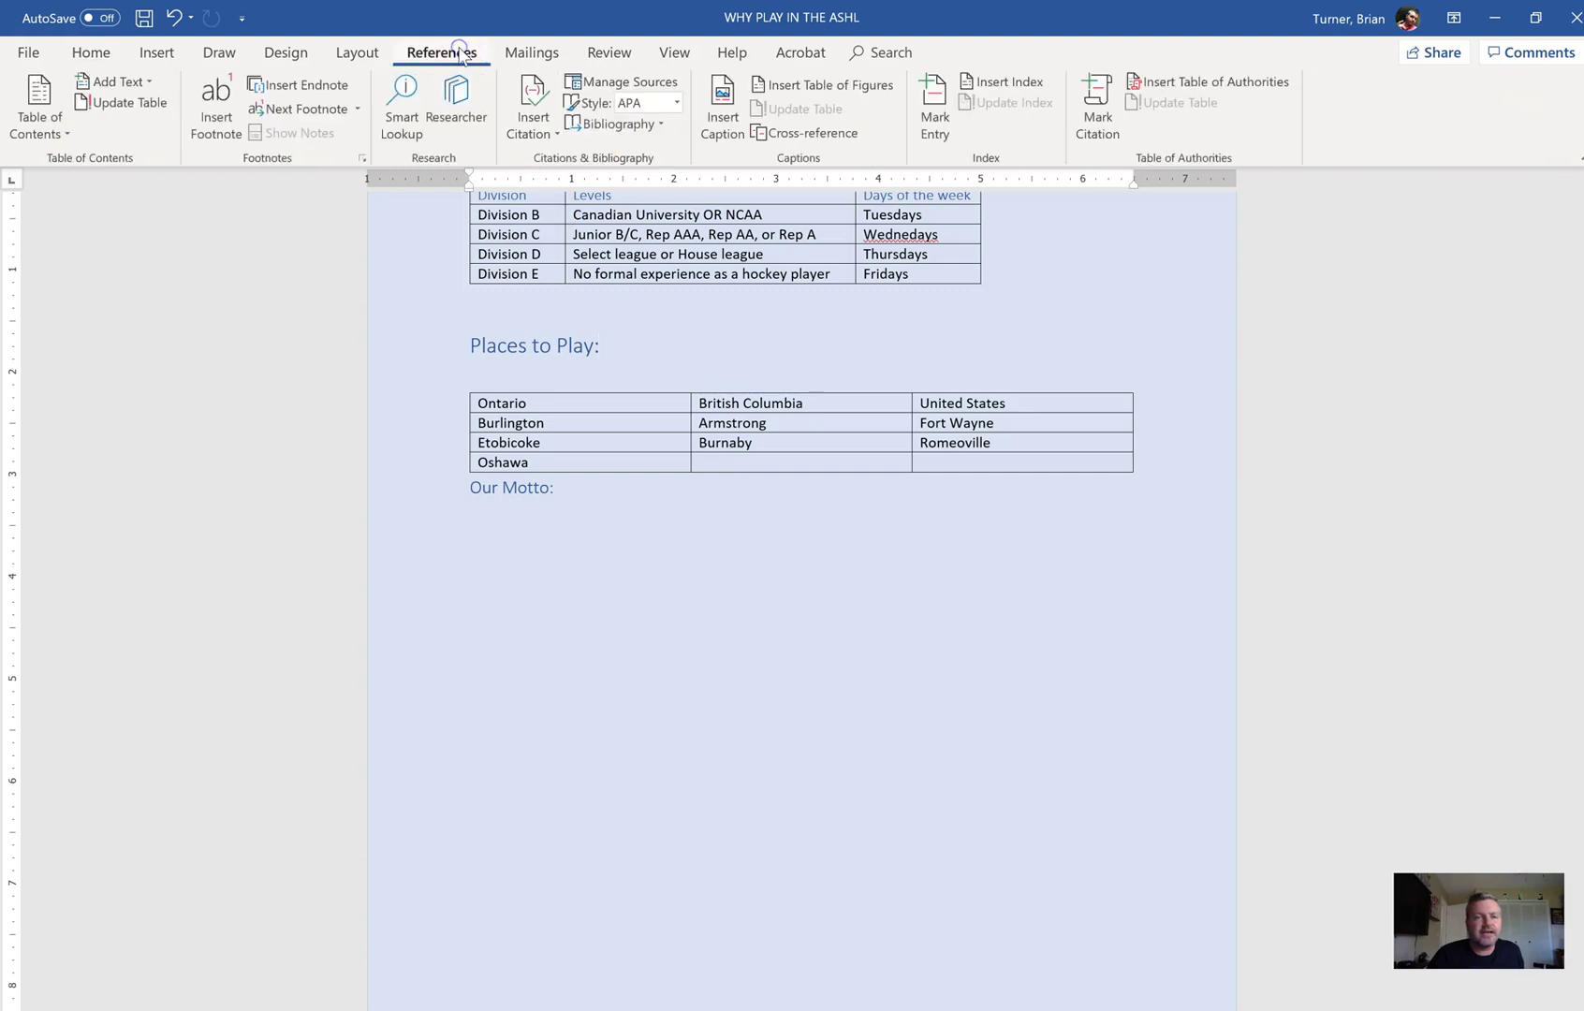
left_click(234, 169)
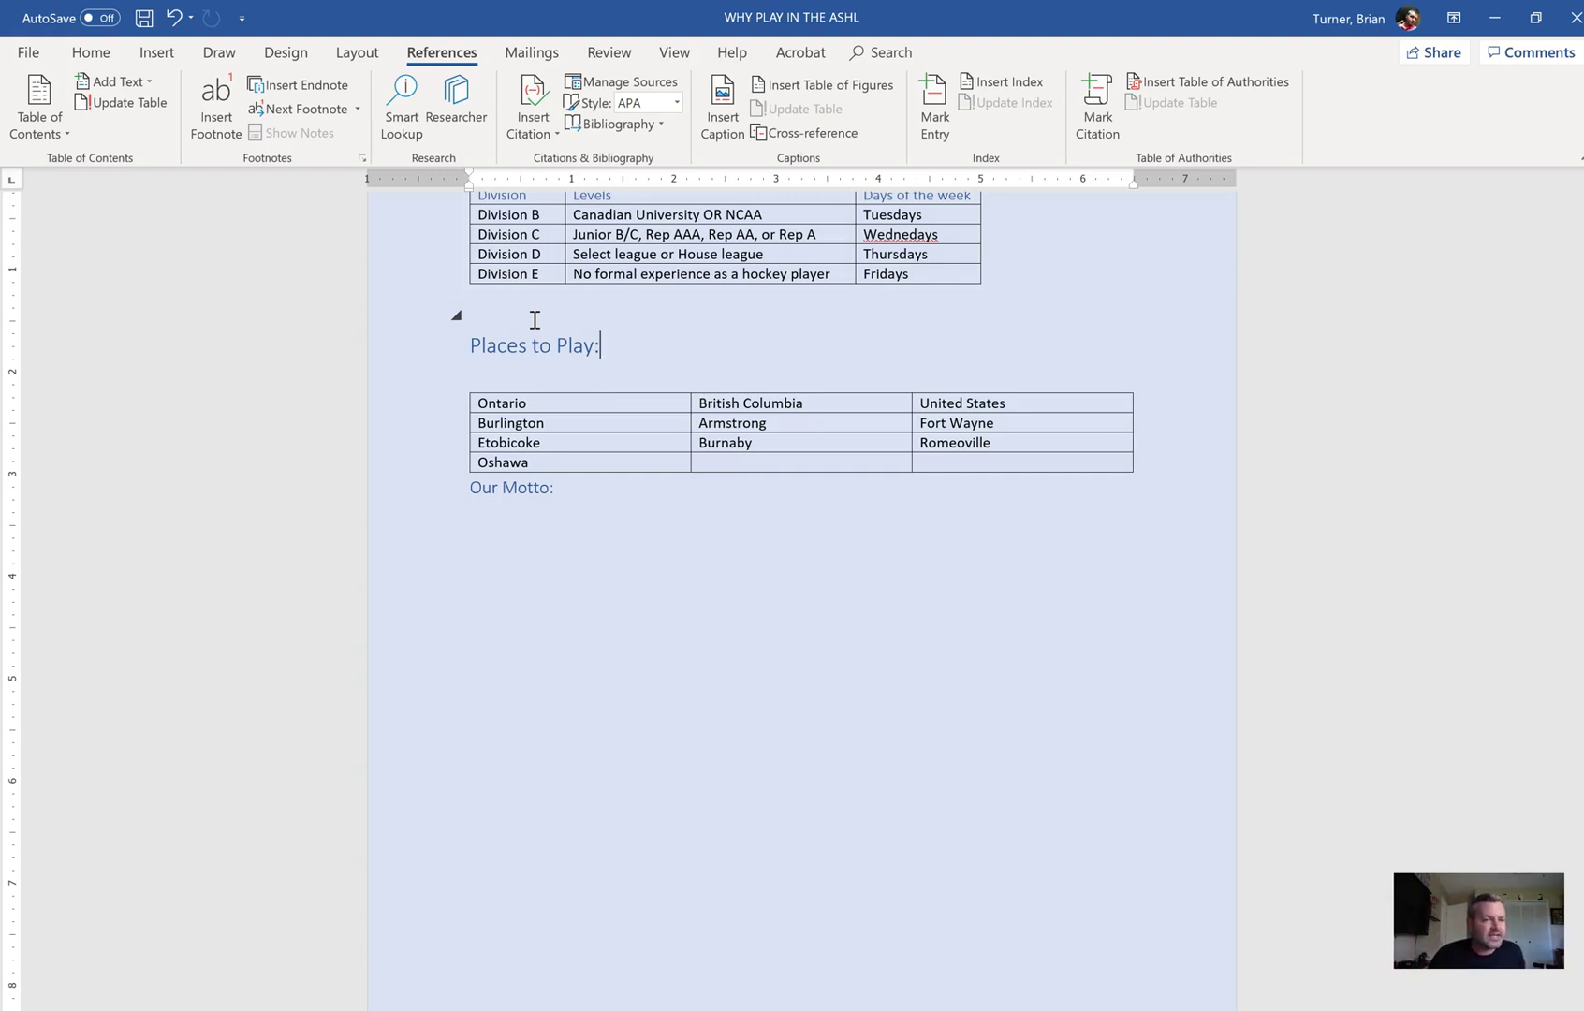
left_click(222, 130)
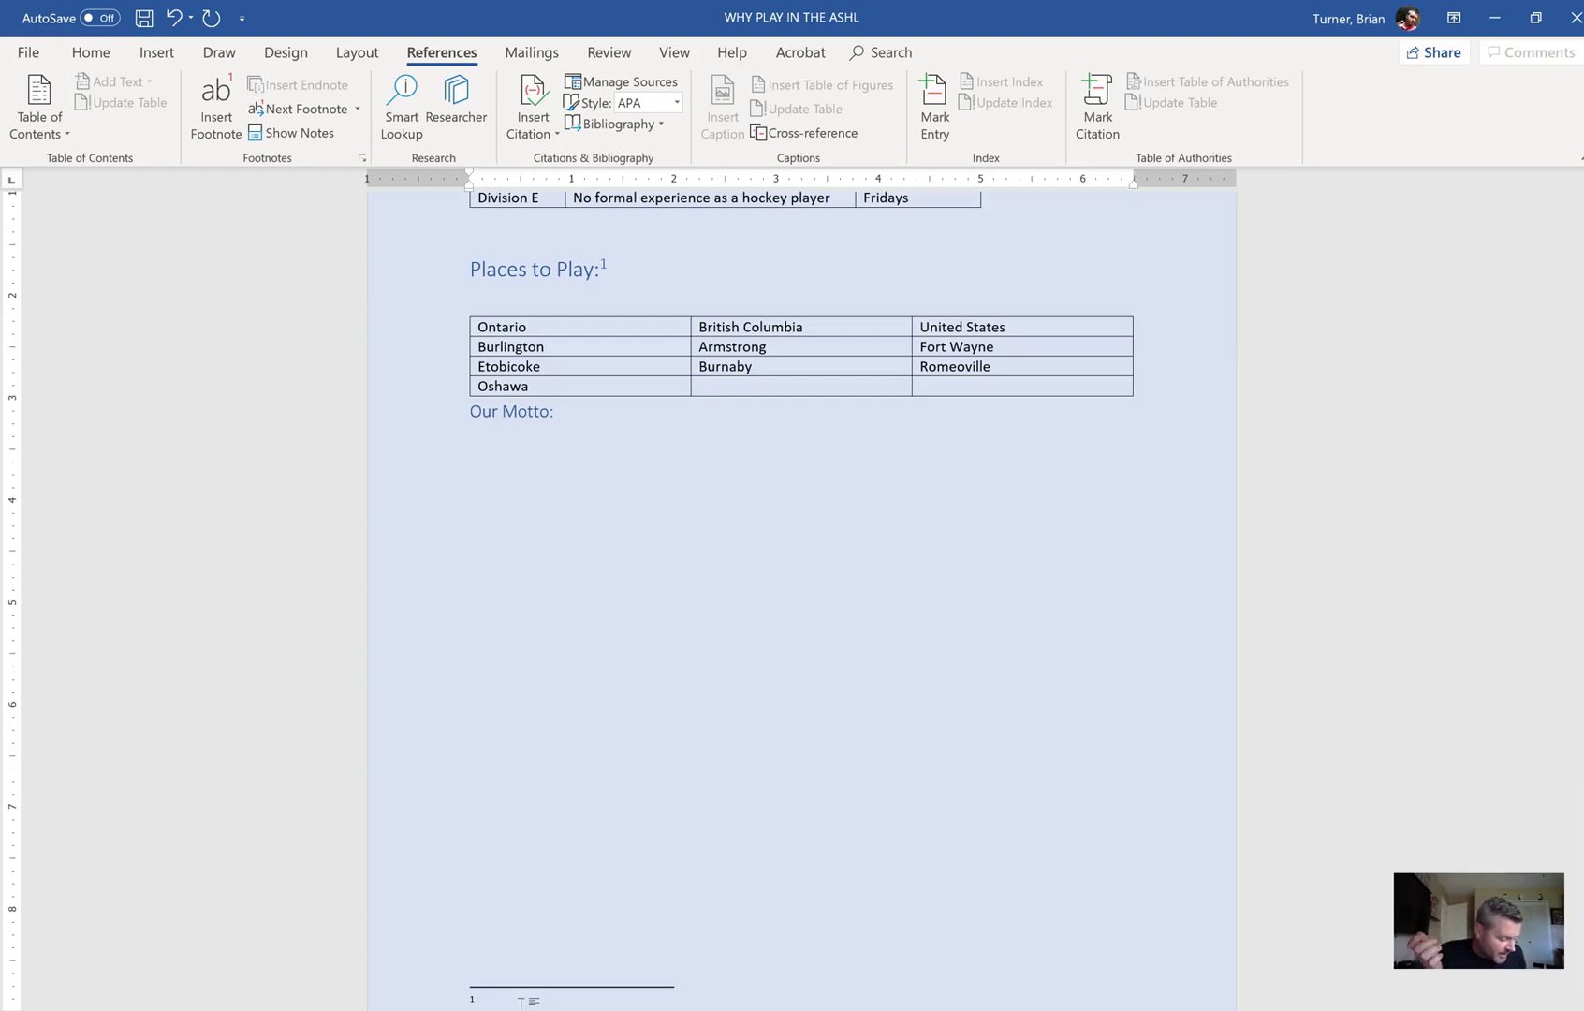
type("Places to Play")
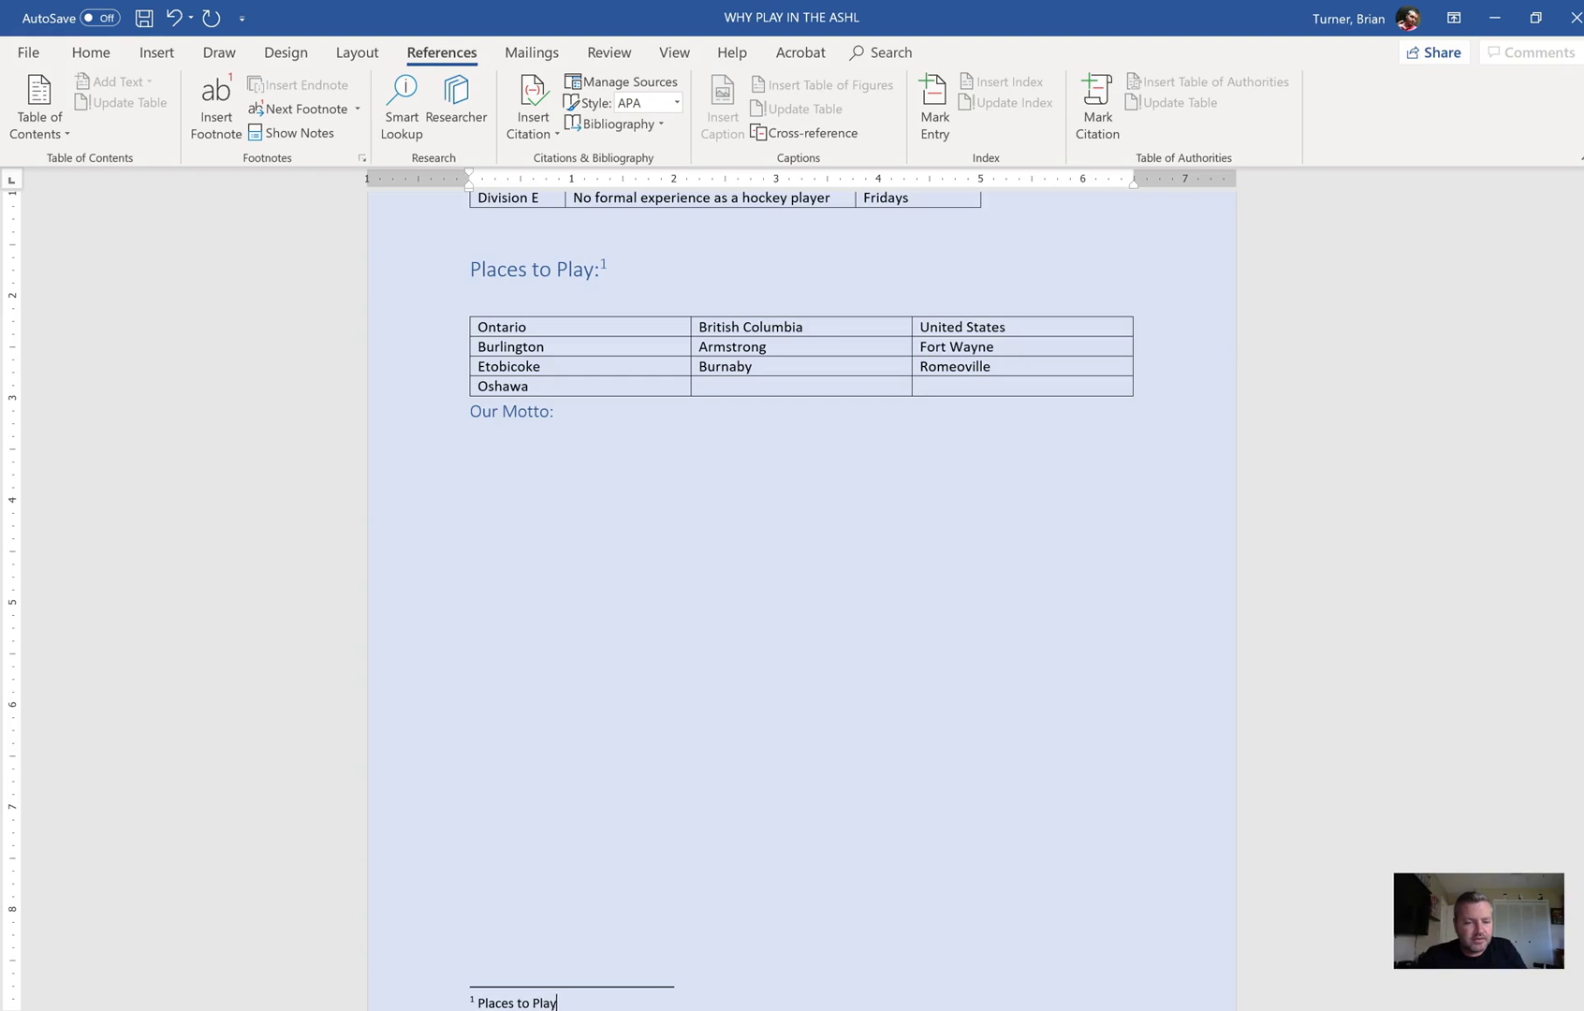
left_click(770, 863)
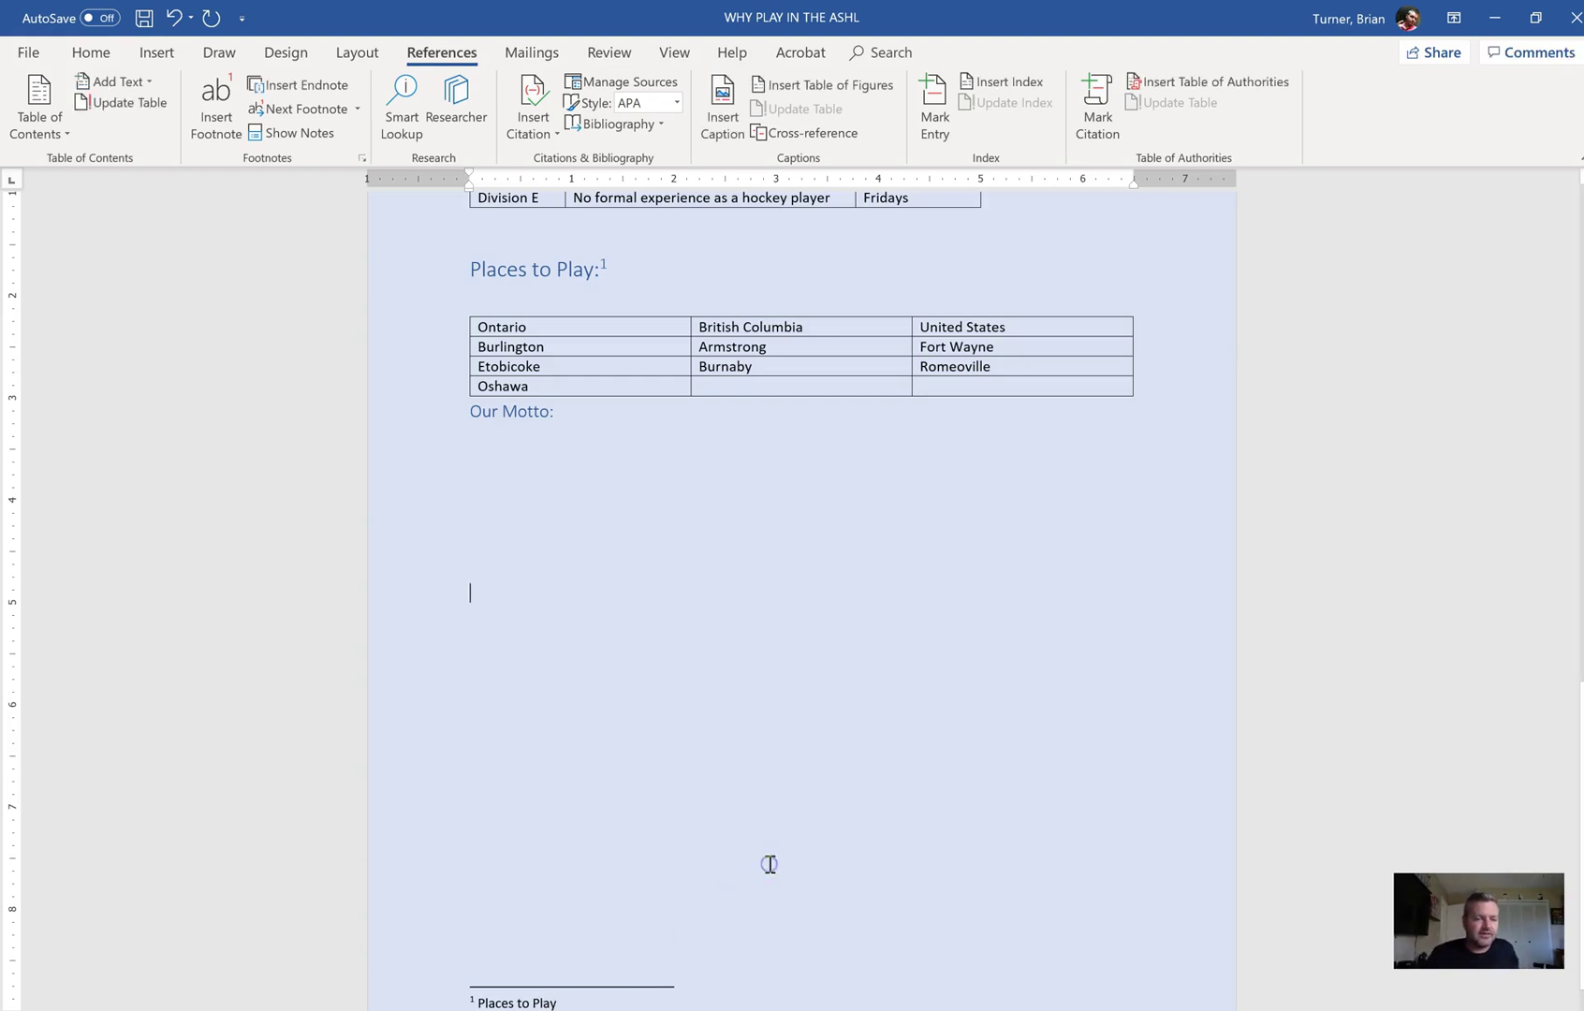
left_click(626, 999)
left_click(794, 823)
left_click_drag(1581, 693, 1581, 721)
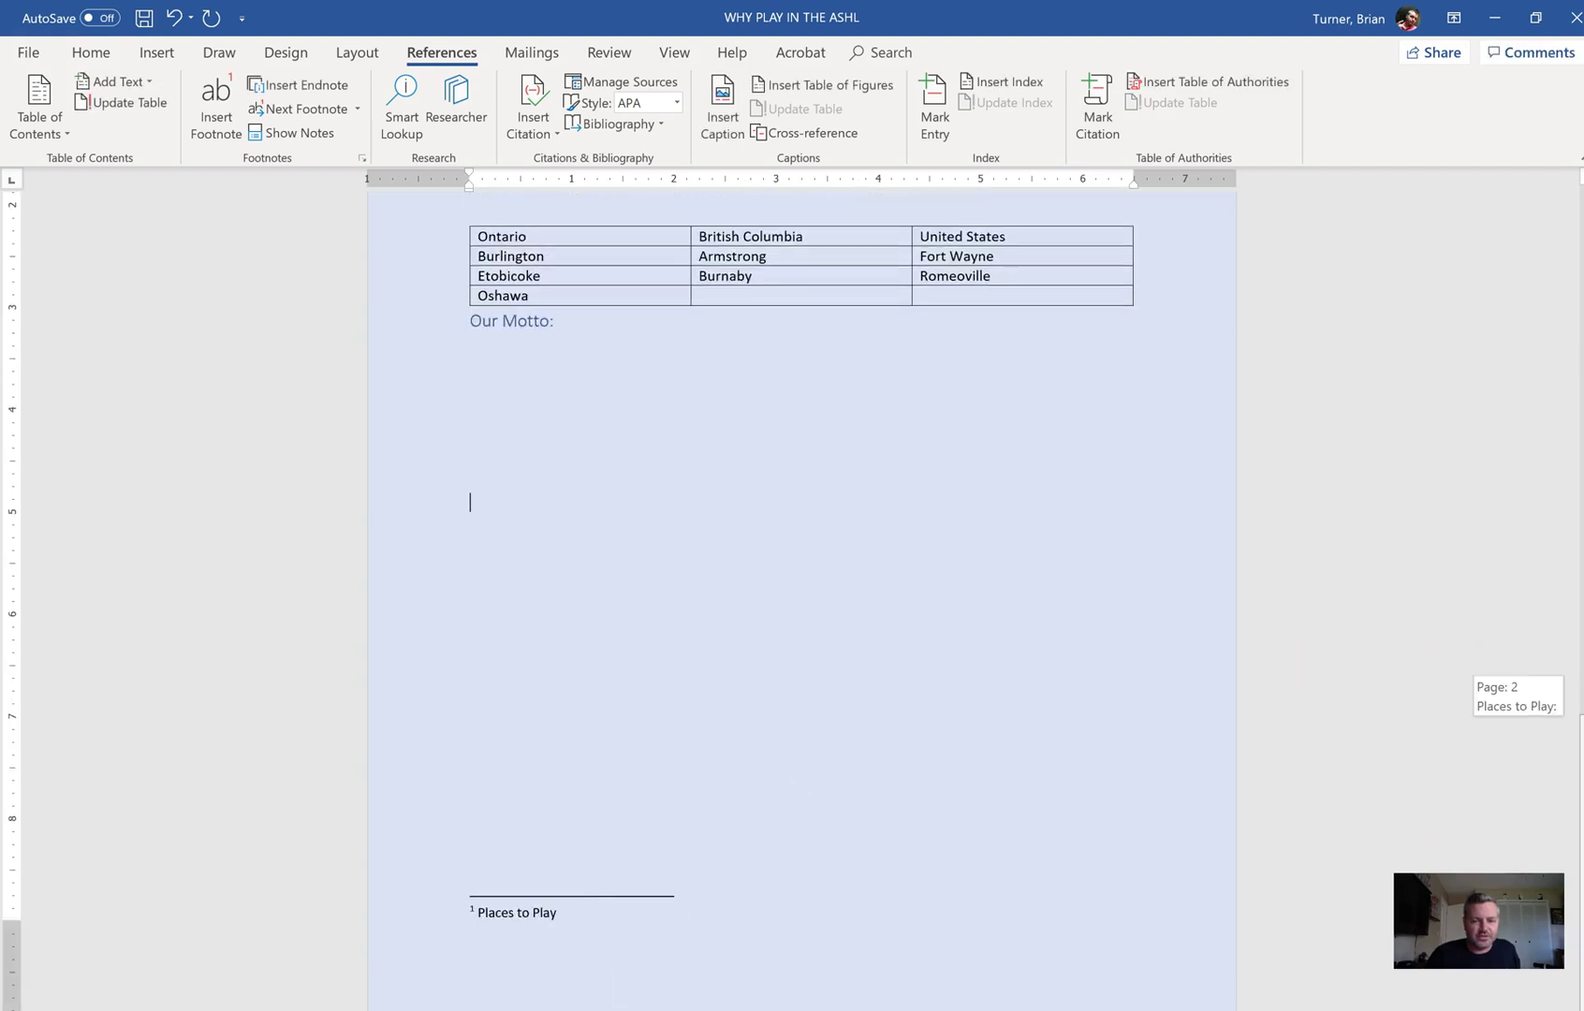
double_click(968, 979)
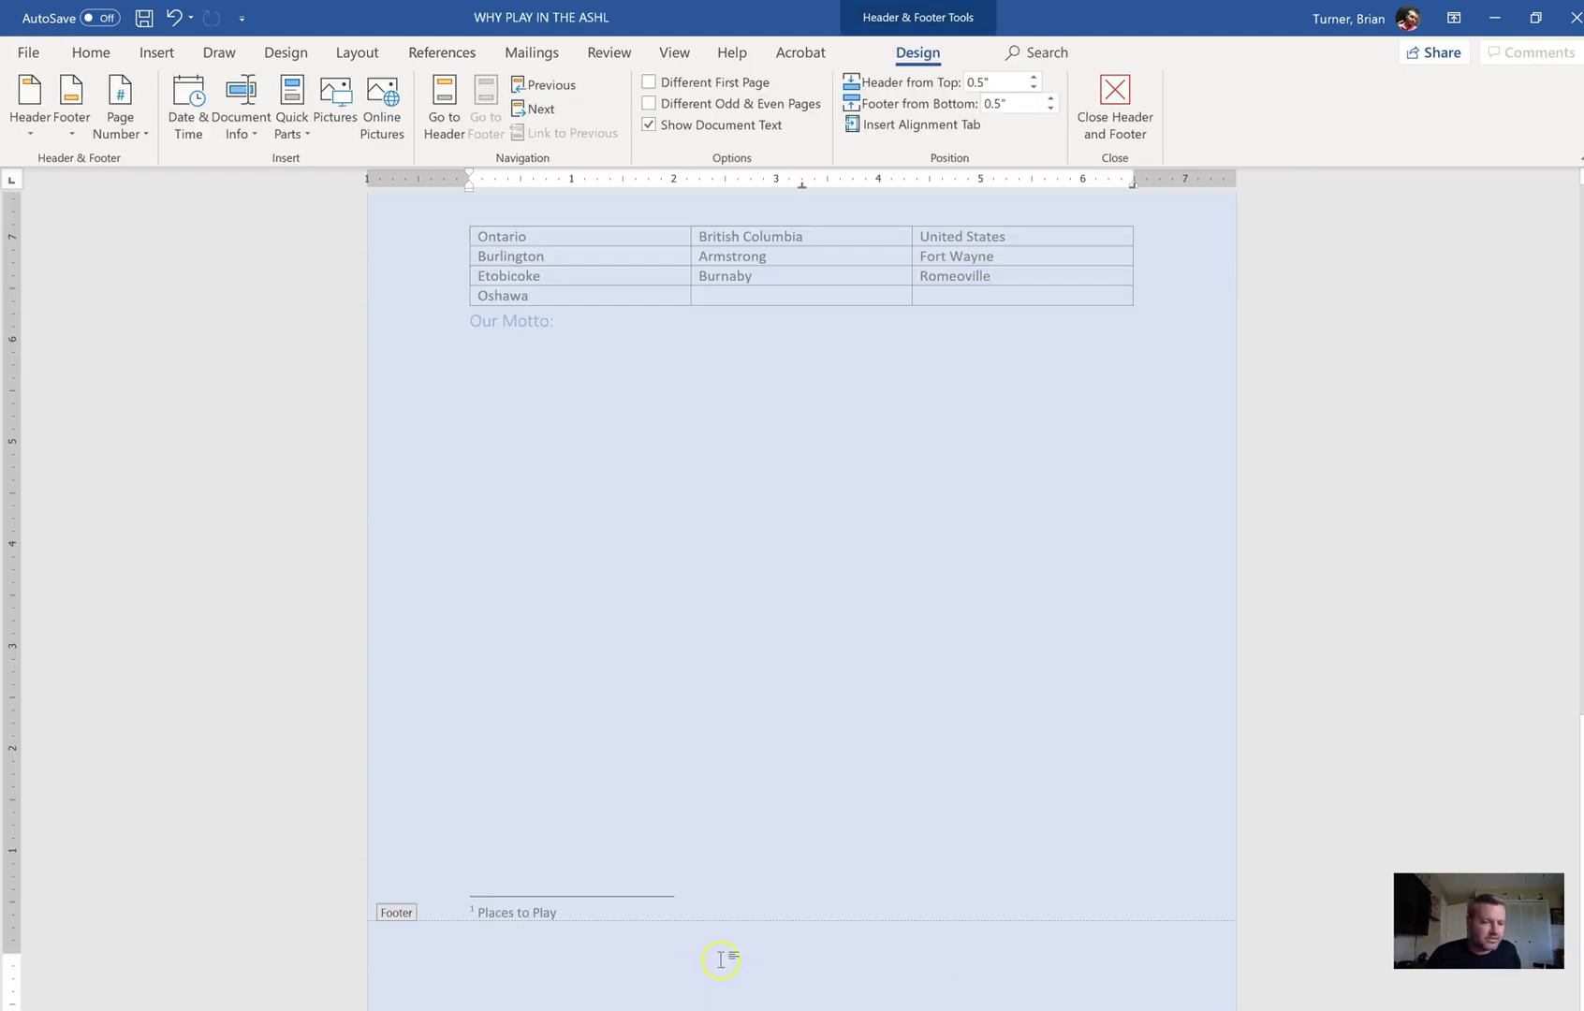
double_click(983, 611)
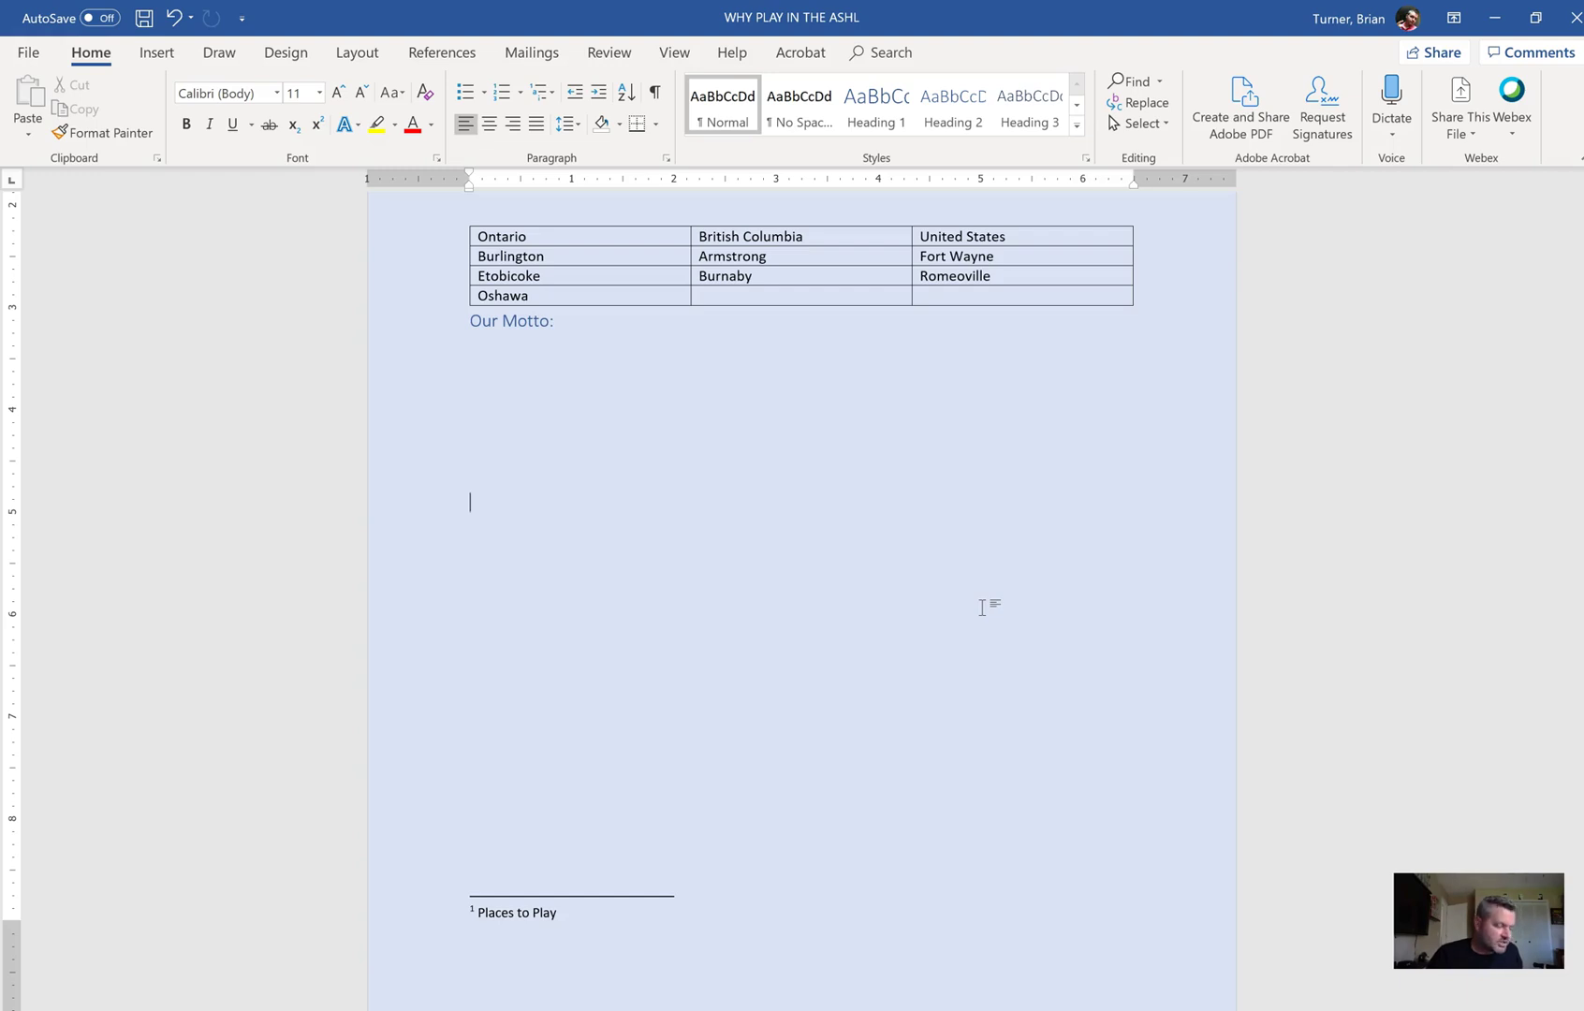
left_click(467, 332)
left_click(483, 345)
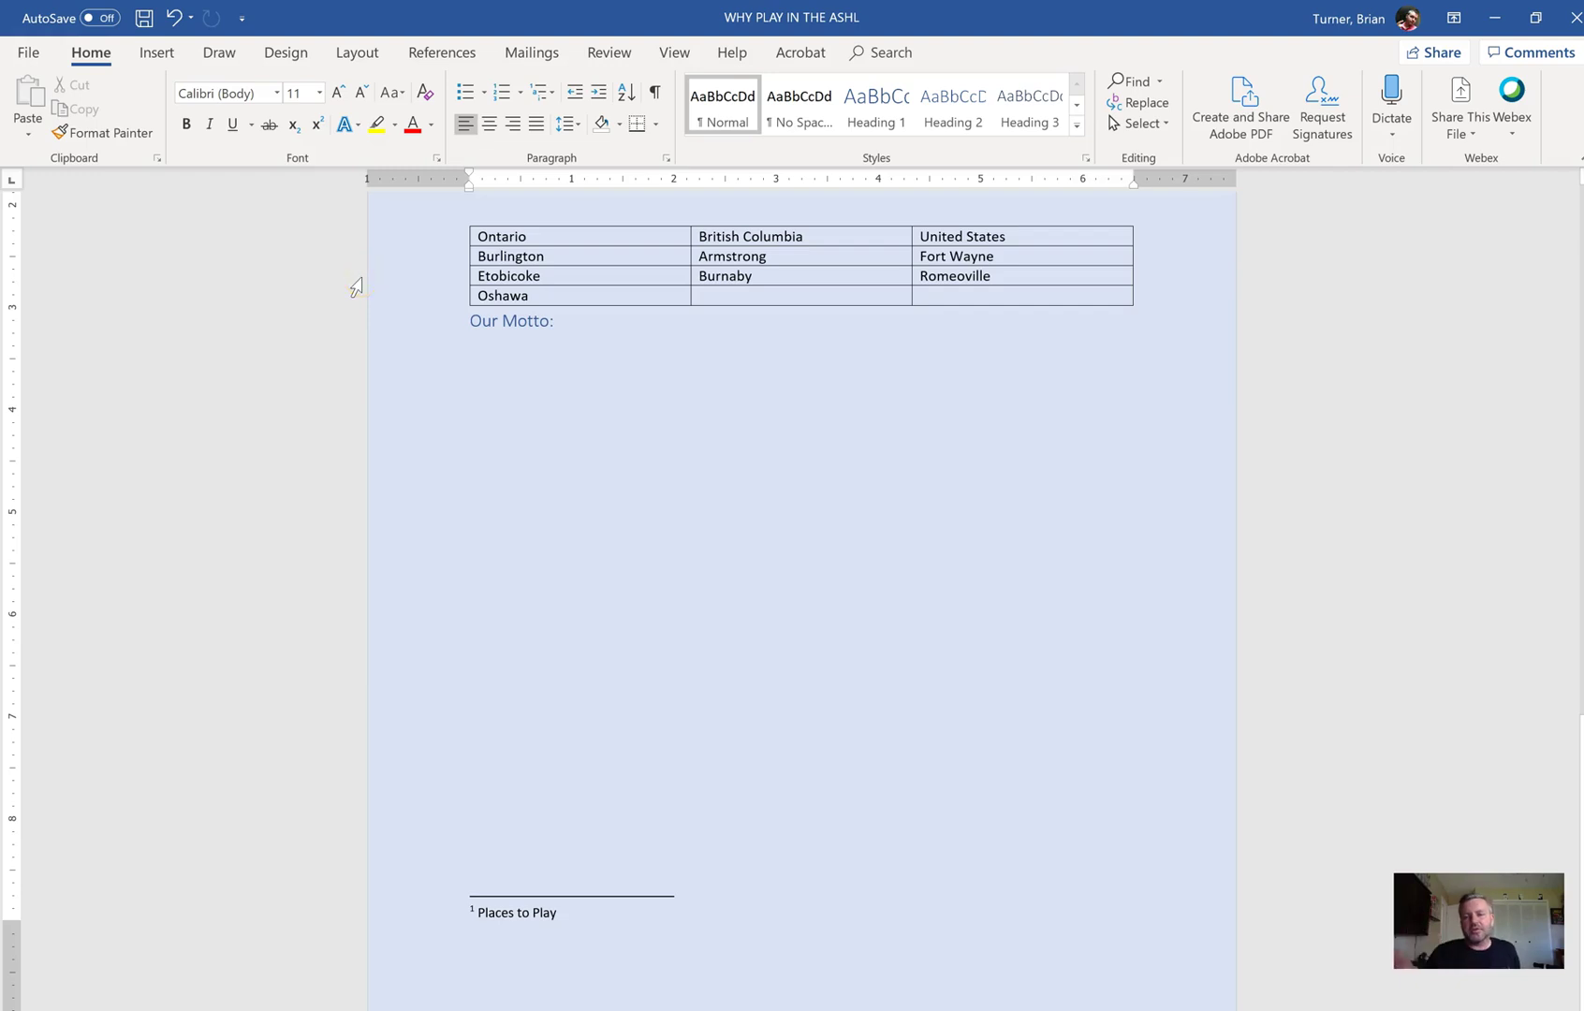
left_click(157, 56)
left_click(169, 56)
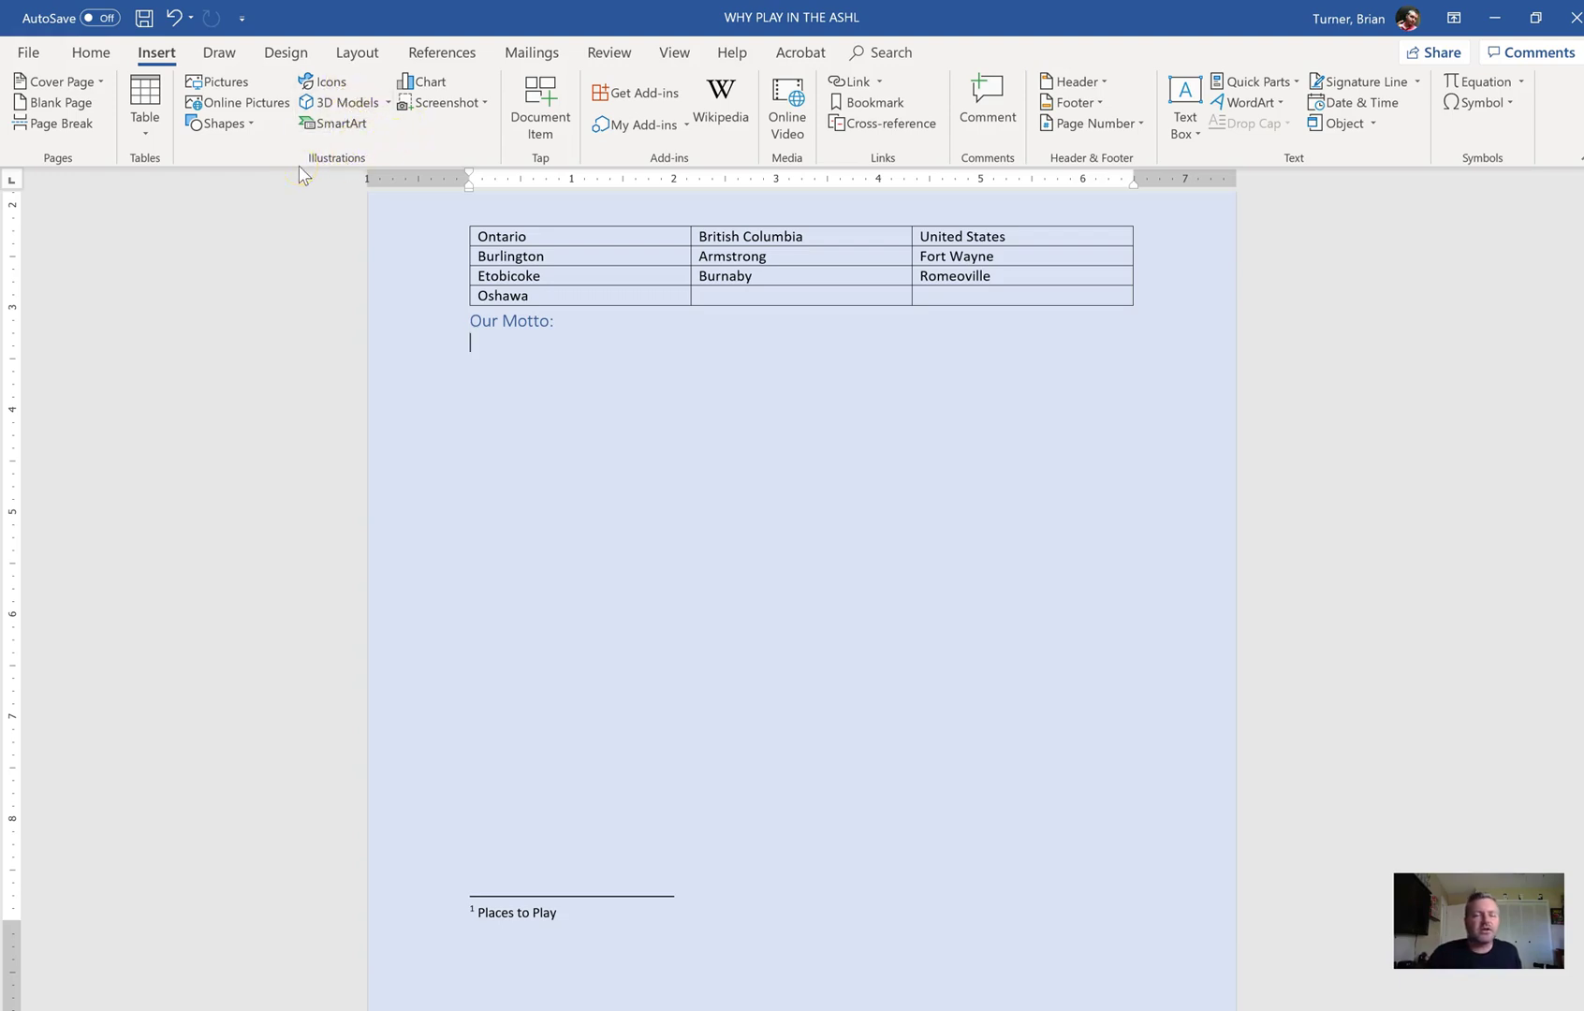
- Pick the Closed Chevron Process layout from the SmartArt Process category
left_click(337, 126)
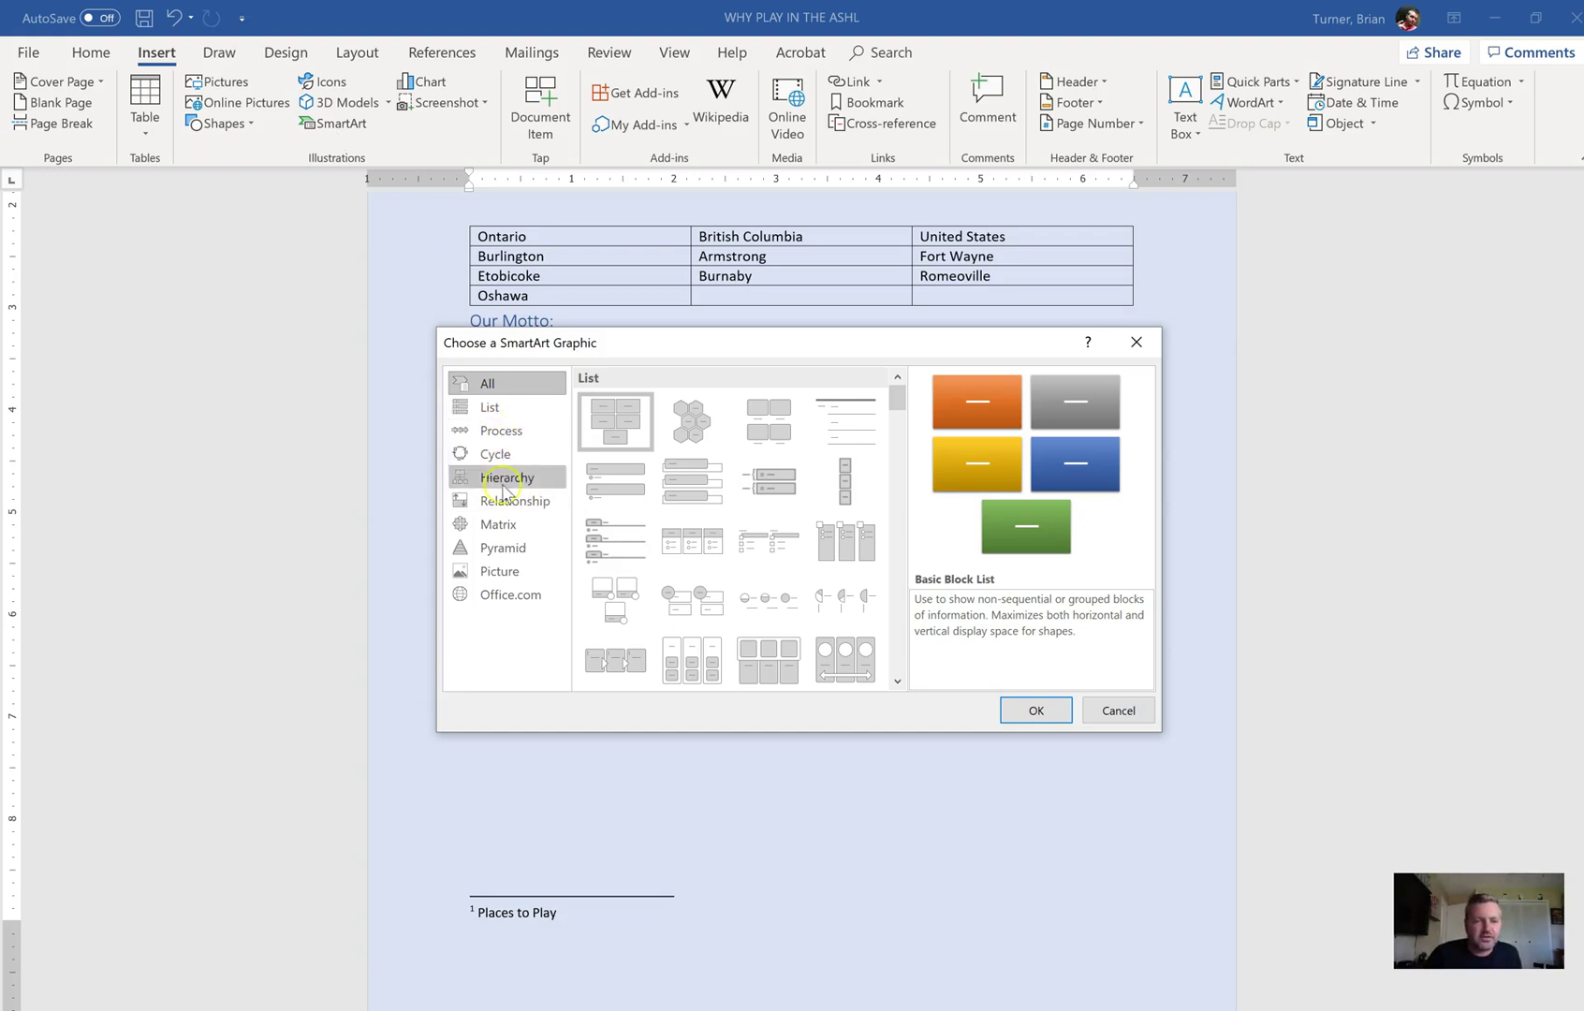
left_click(506, 430)
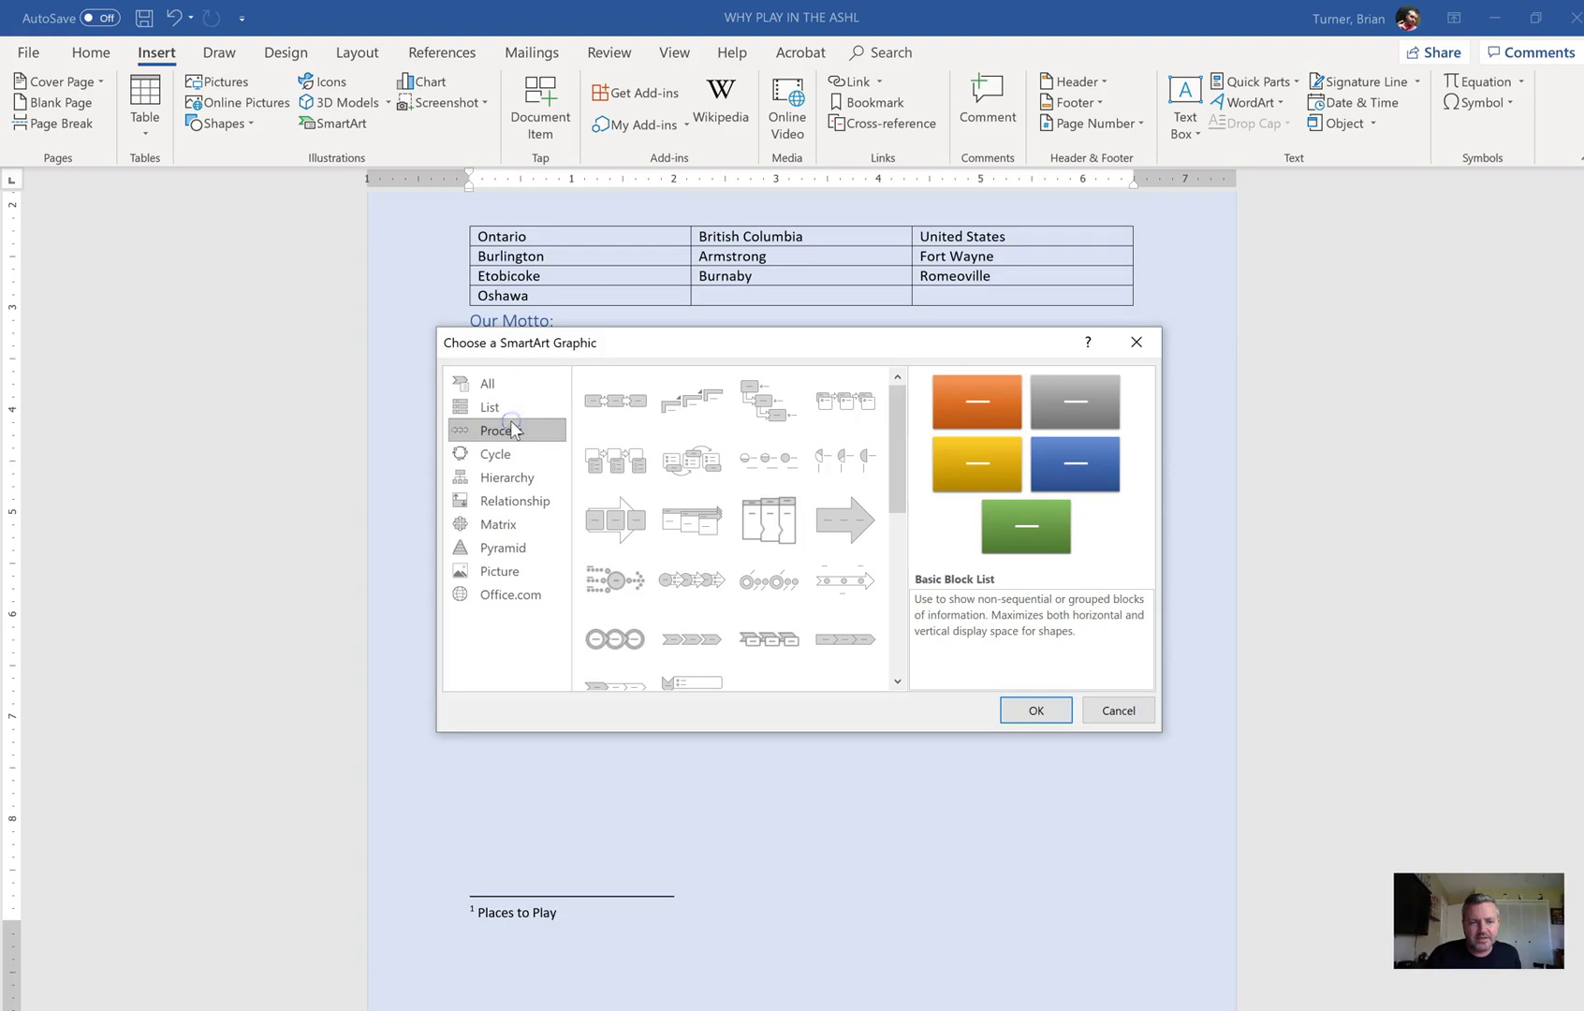
left_click(495, 383)
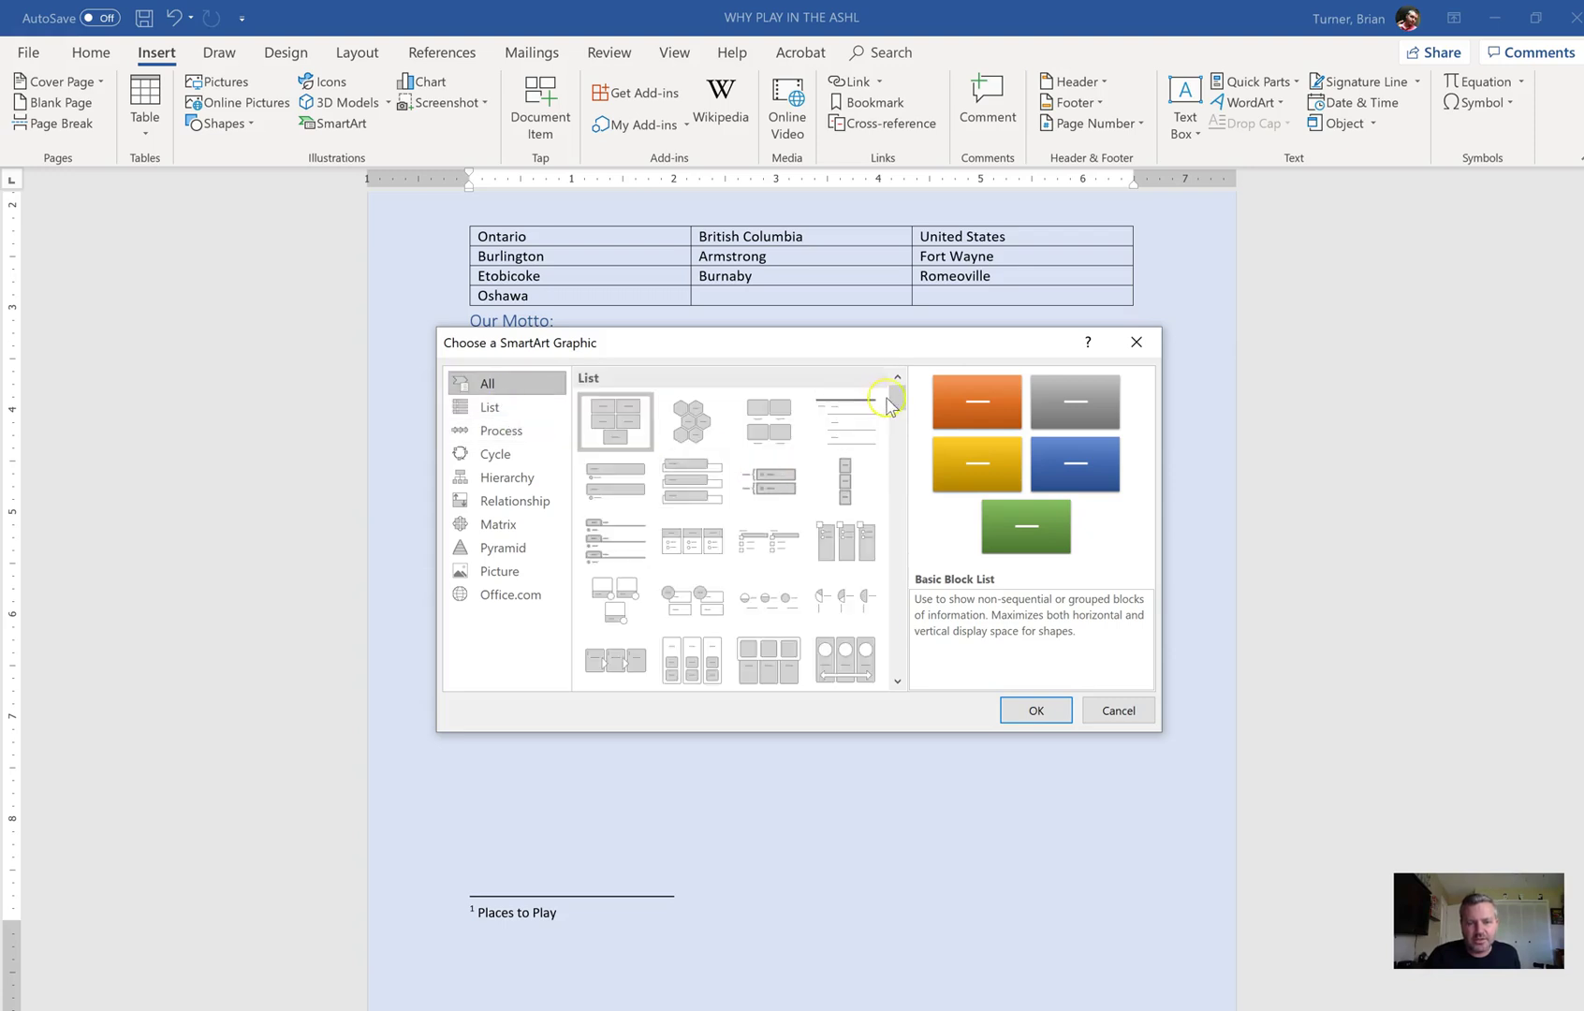
mouse_move(896, 398)
left_mouse_down()
mouse_move(897, 569)
mouse_move(896, 393)
left_mouse_up()
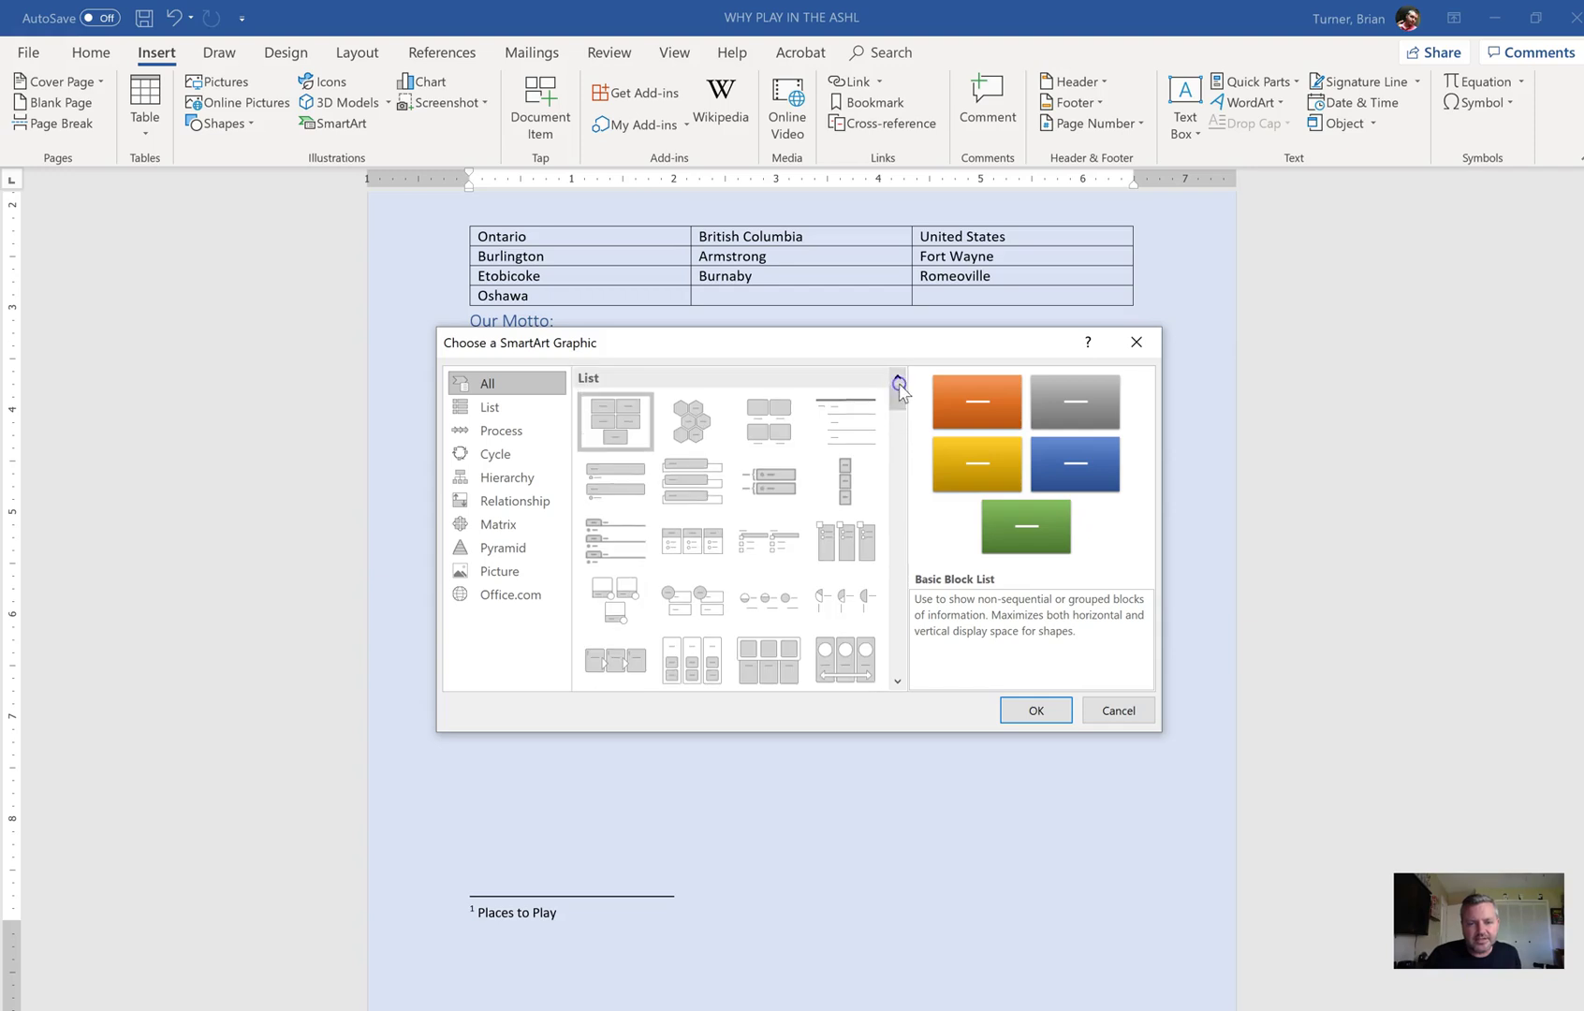
left_click(502, 432)
mouse_move(892, 442)
left_mouse_down()
mouse_move(895, 609)
mouse_move(907, 414)
left_mouse_up()
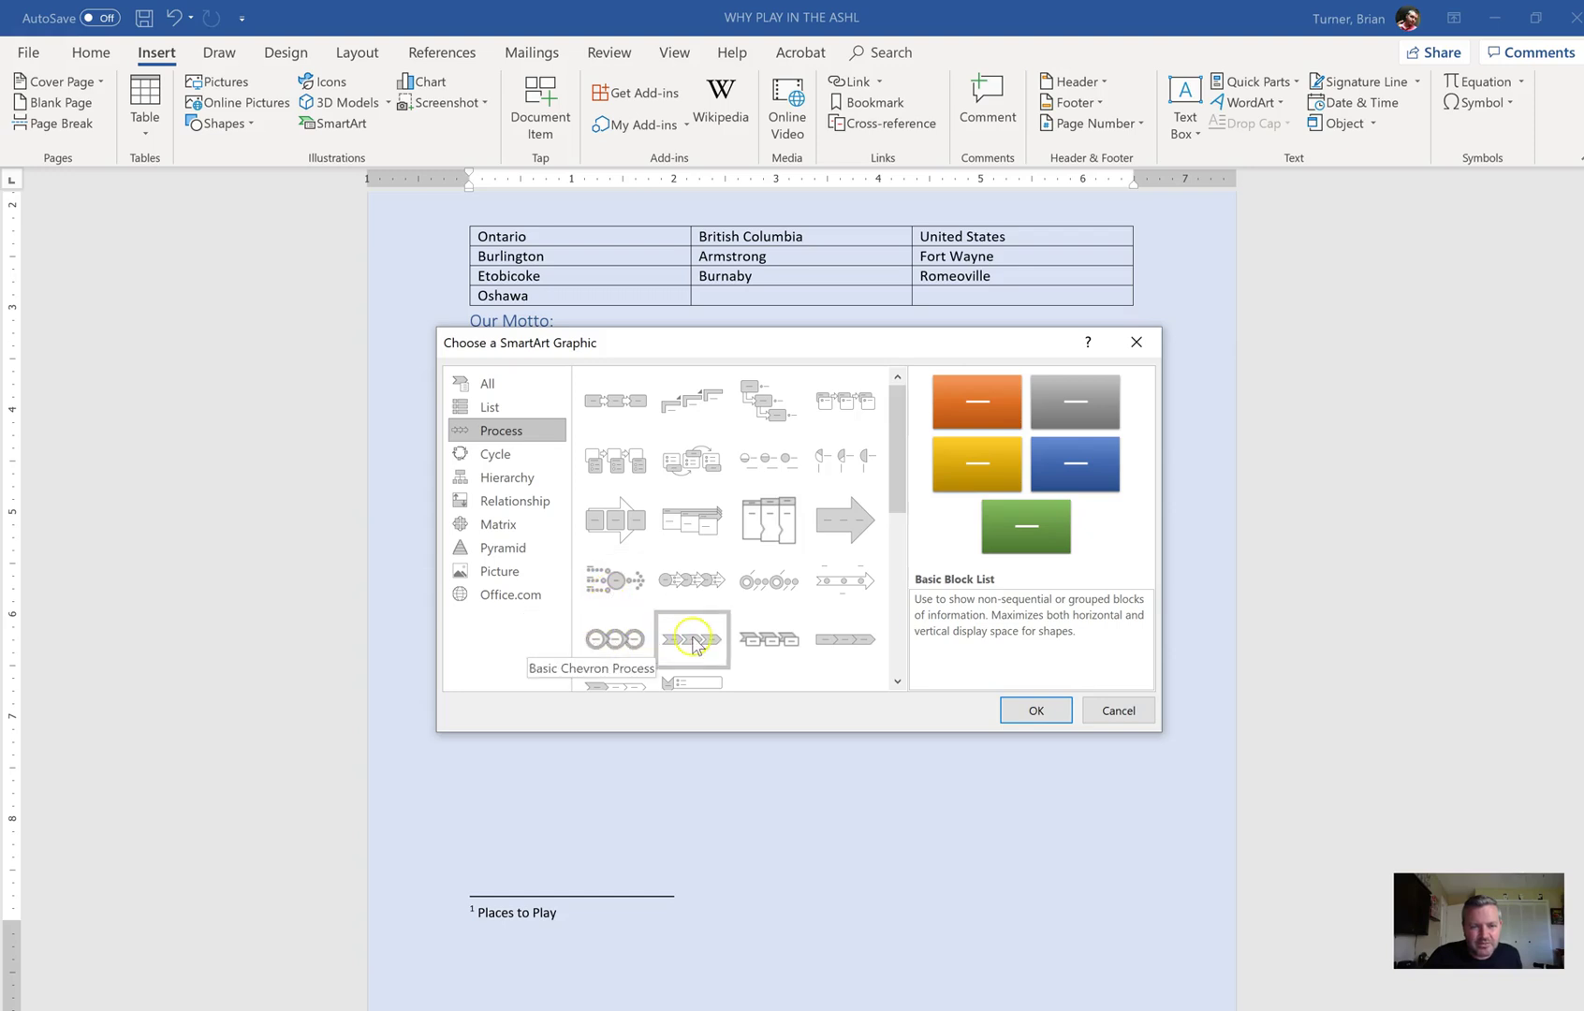
left_click(814, 634)
- Insert the Closed Chevron Process graphic and select the whole three-chevron graphic
left_click(1024, 715)
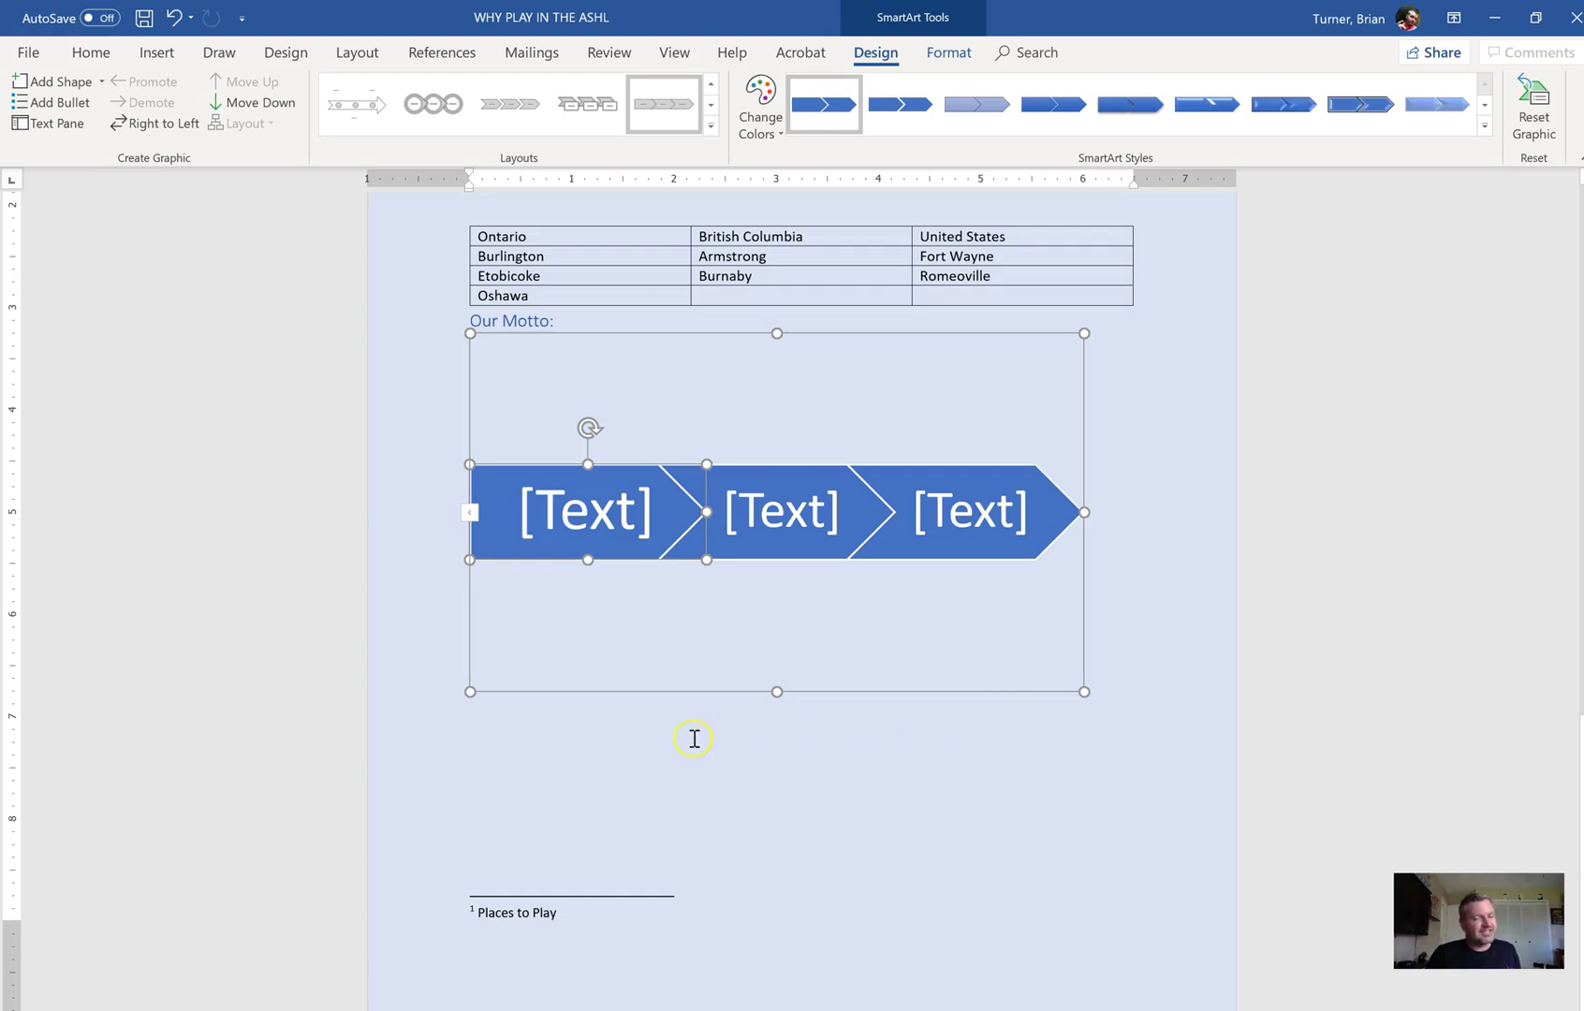
left_click(713, 510)
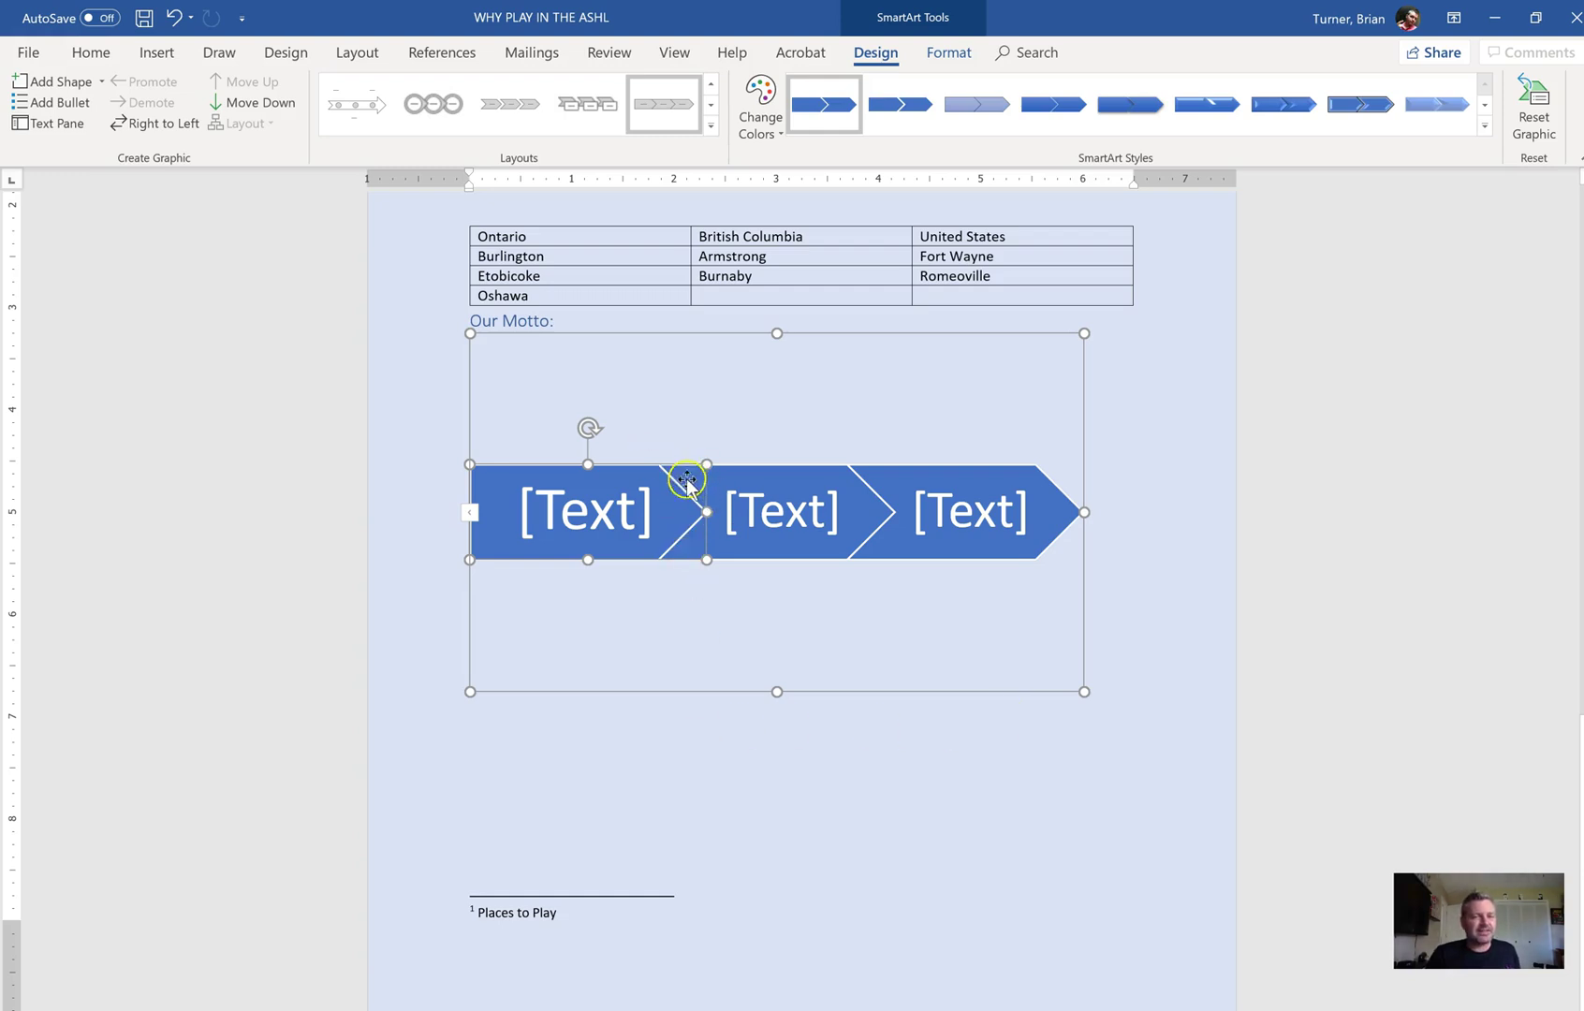
left_click(807, 473)
left_click(965, 470)
left_click(707, 543)
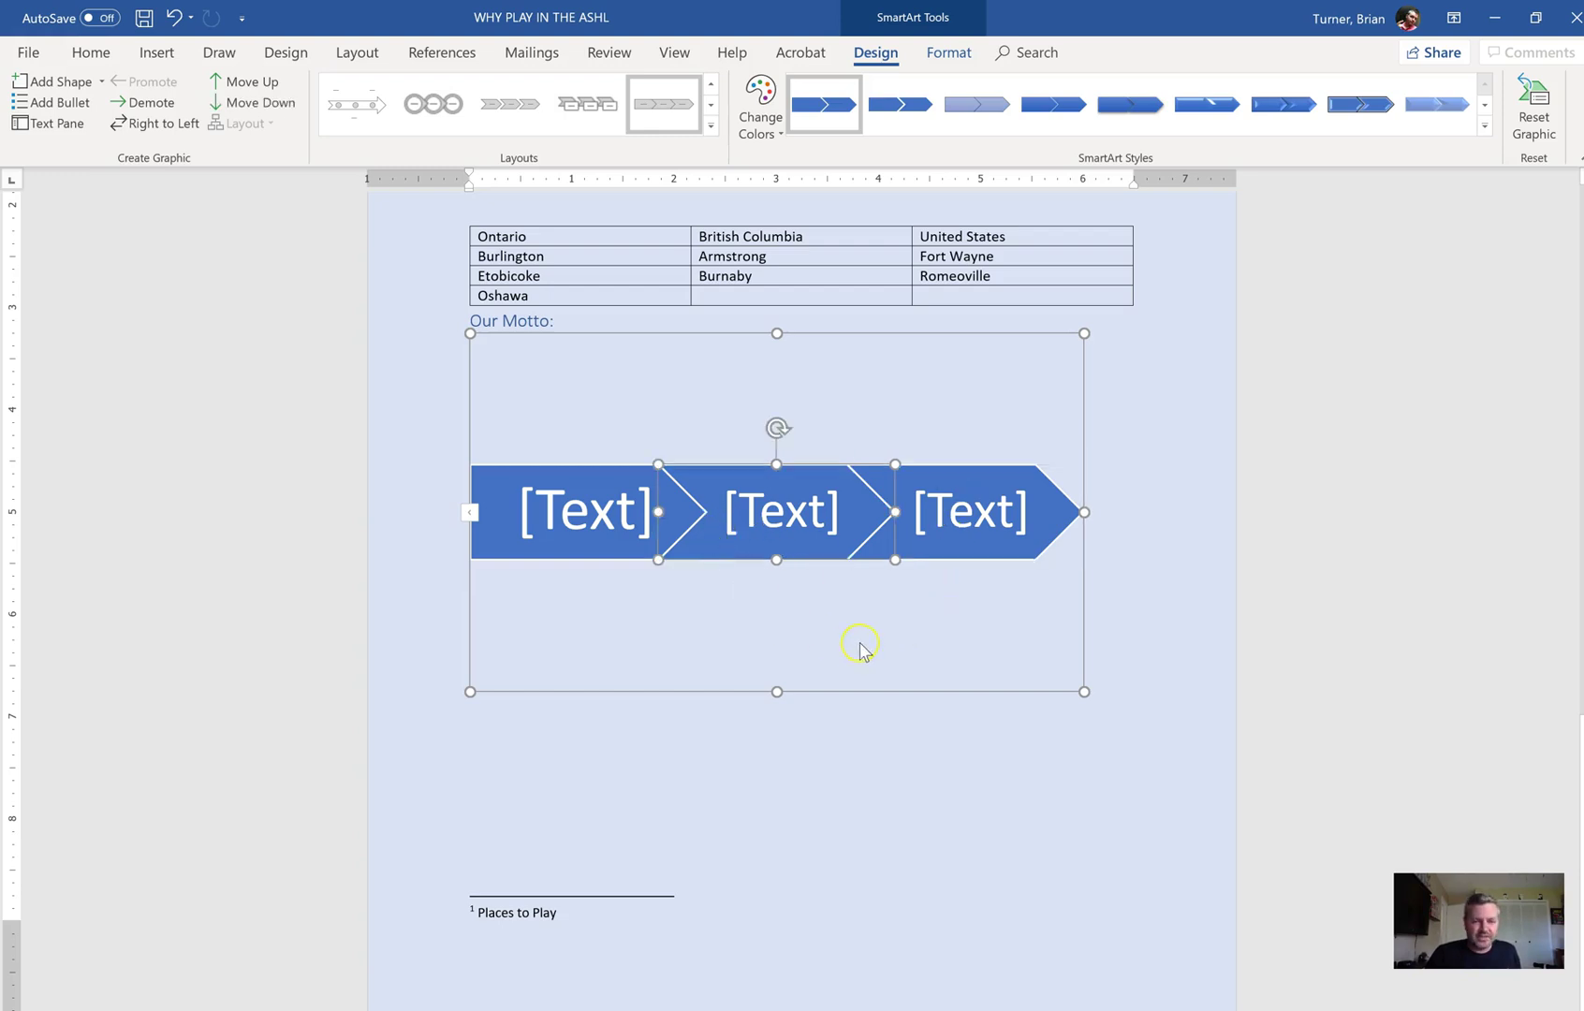
left_click(885, 693)
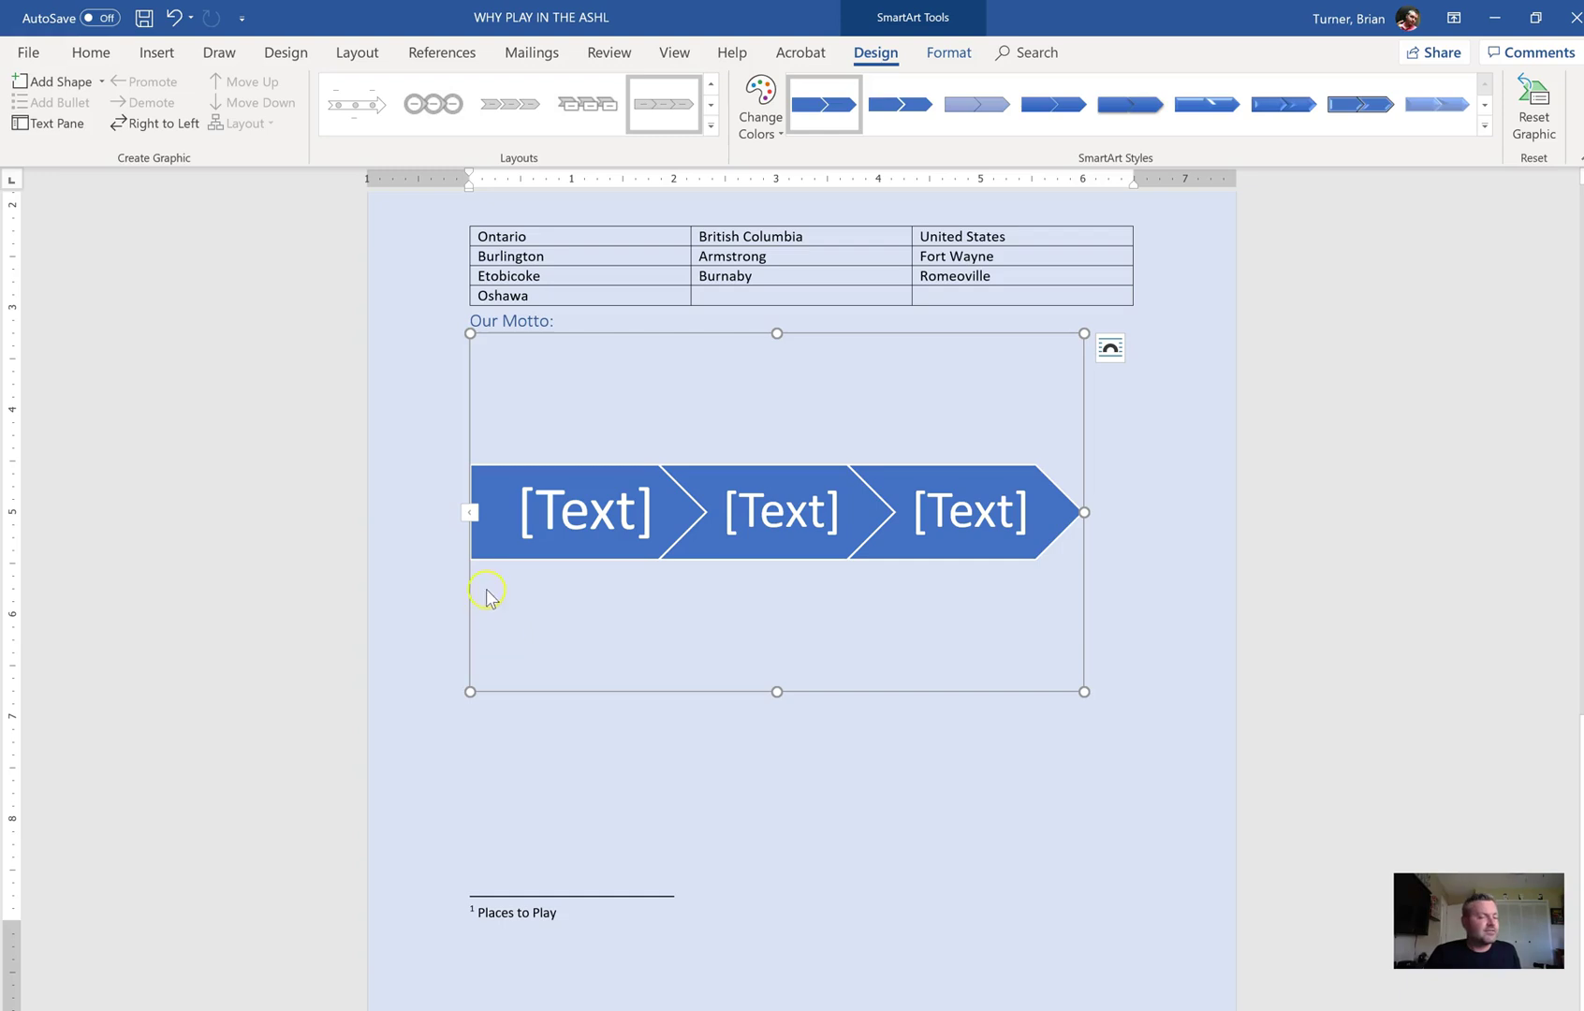
- Toggle the SmartArt Text Pane, add then remove a fourth bullet, leaving three [Text] bullets
left_click(472, 516)
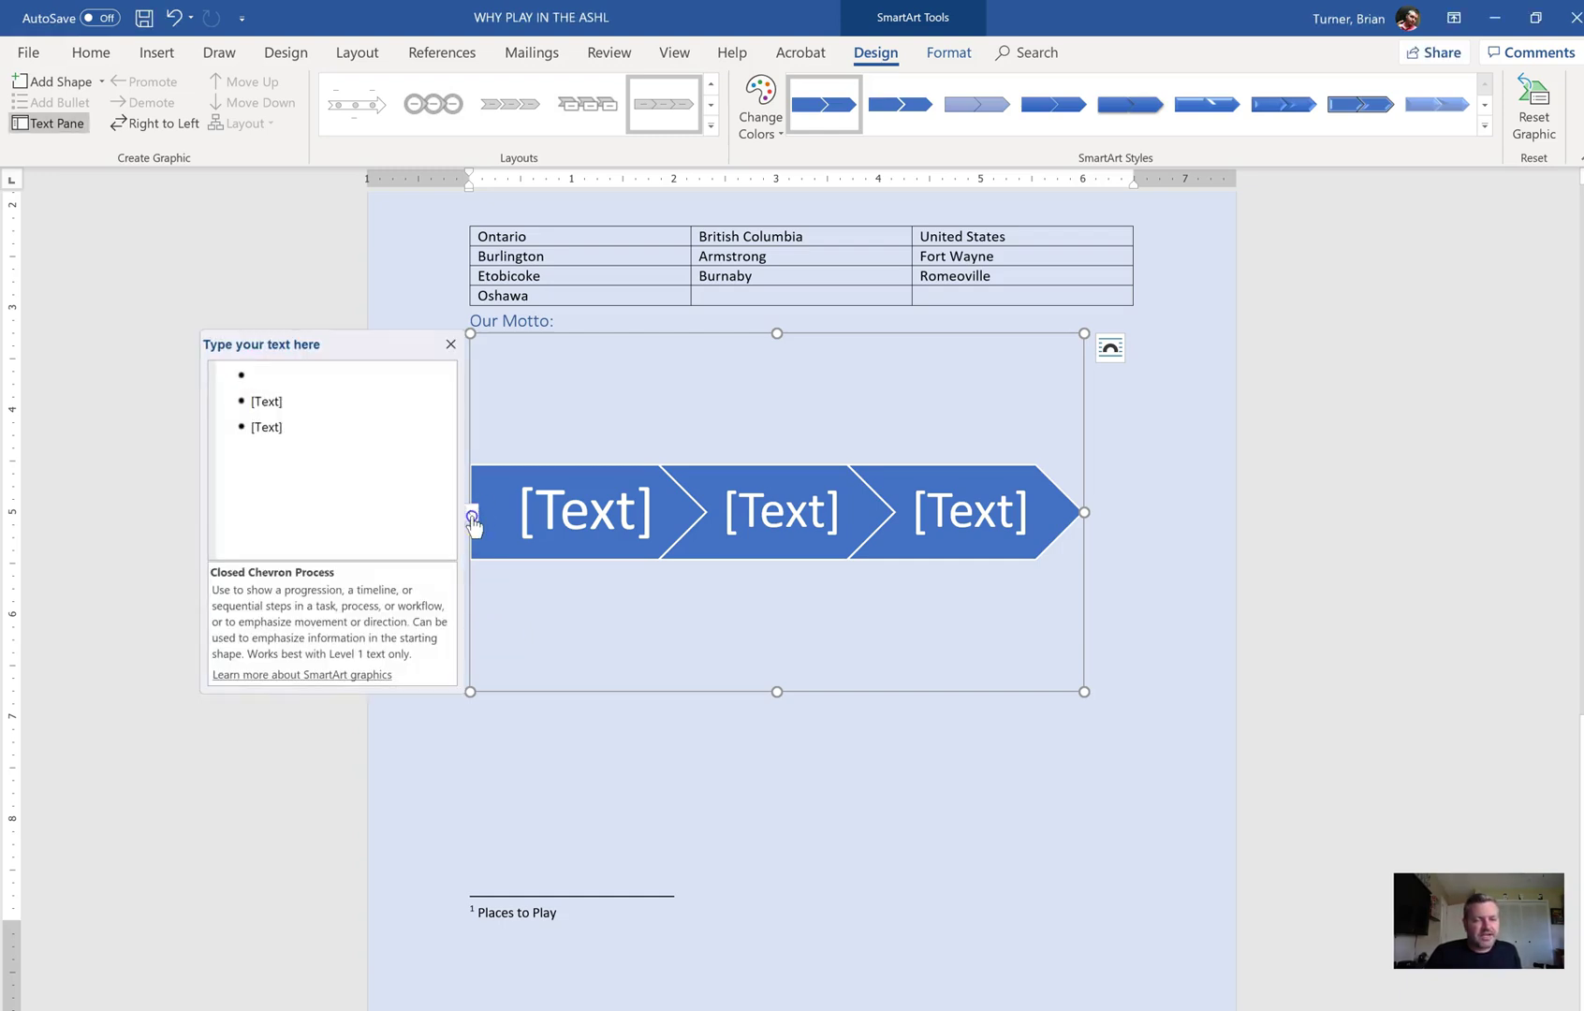
left_click(472, 515)
left_click(472, 515)
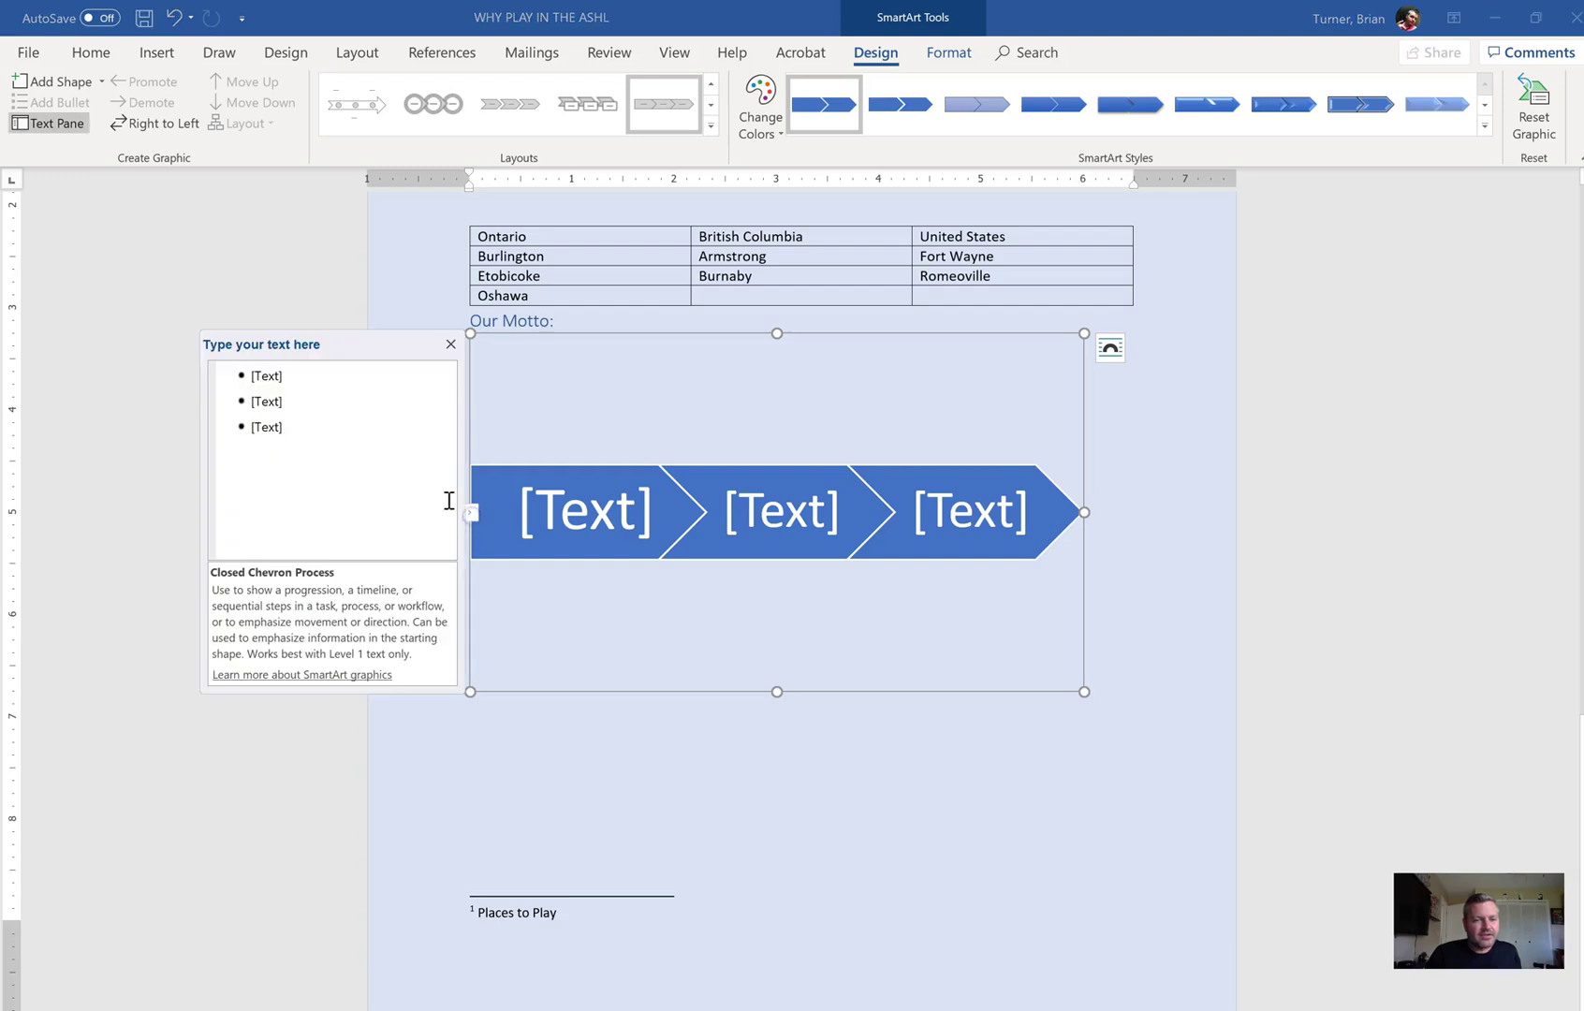
left_click(332, 429)
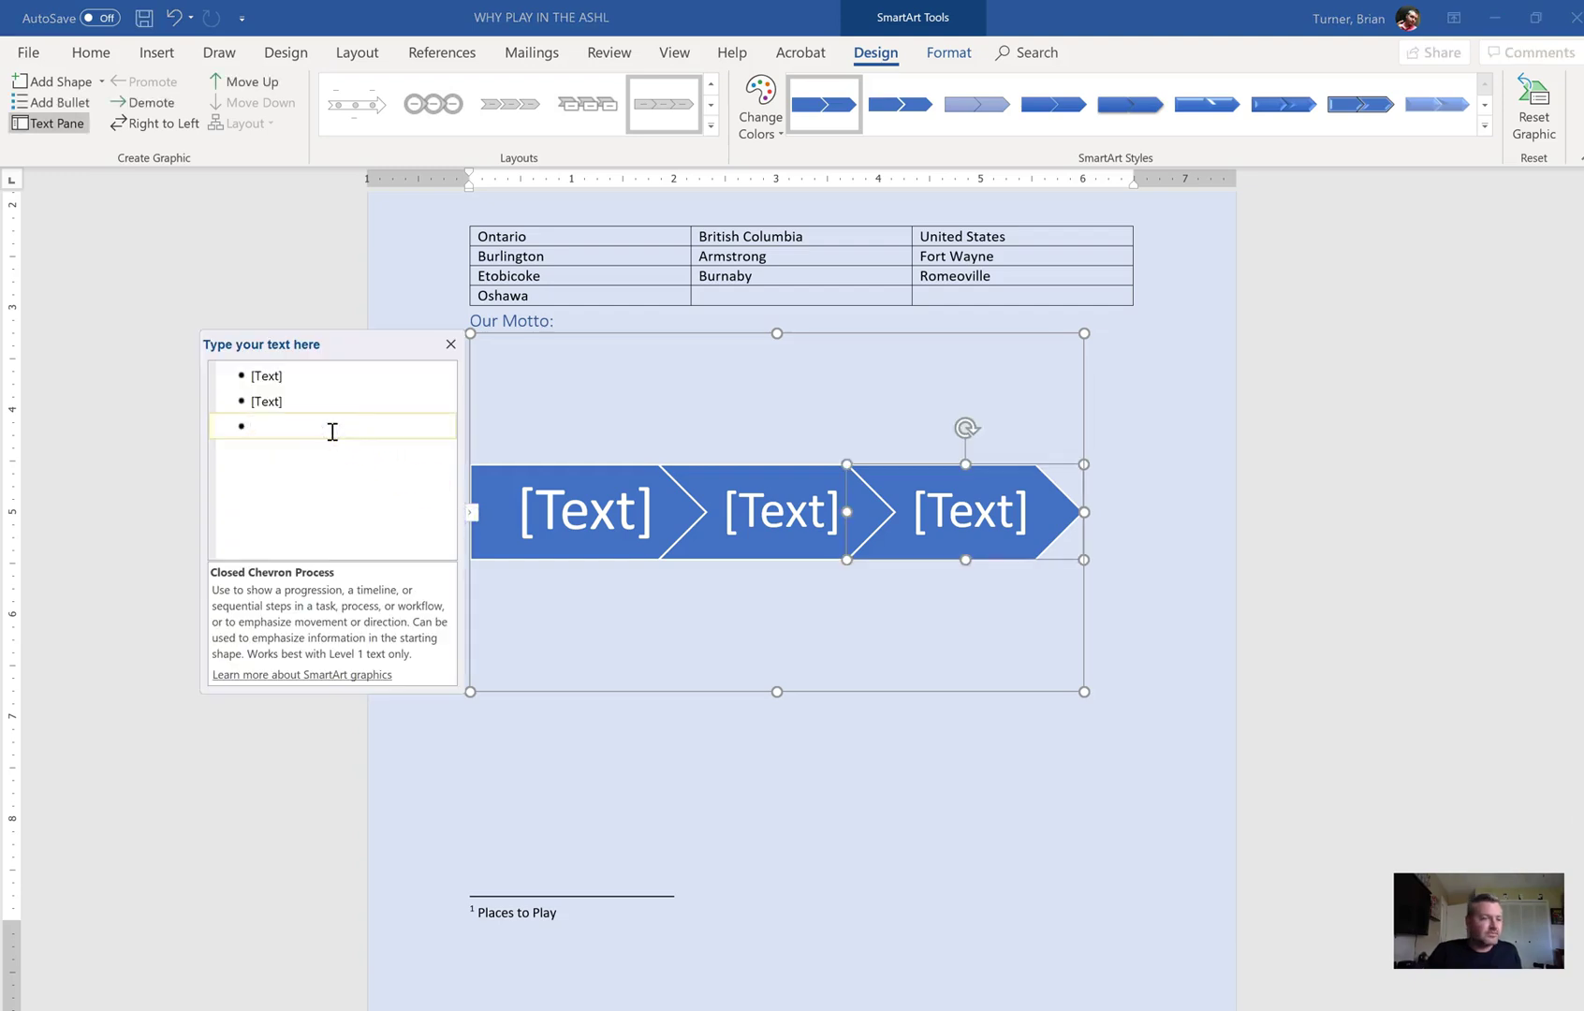
key("Return")
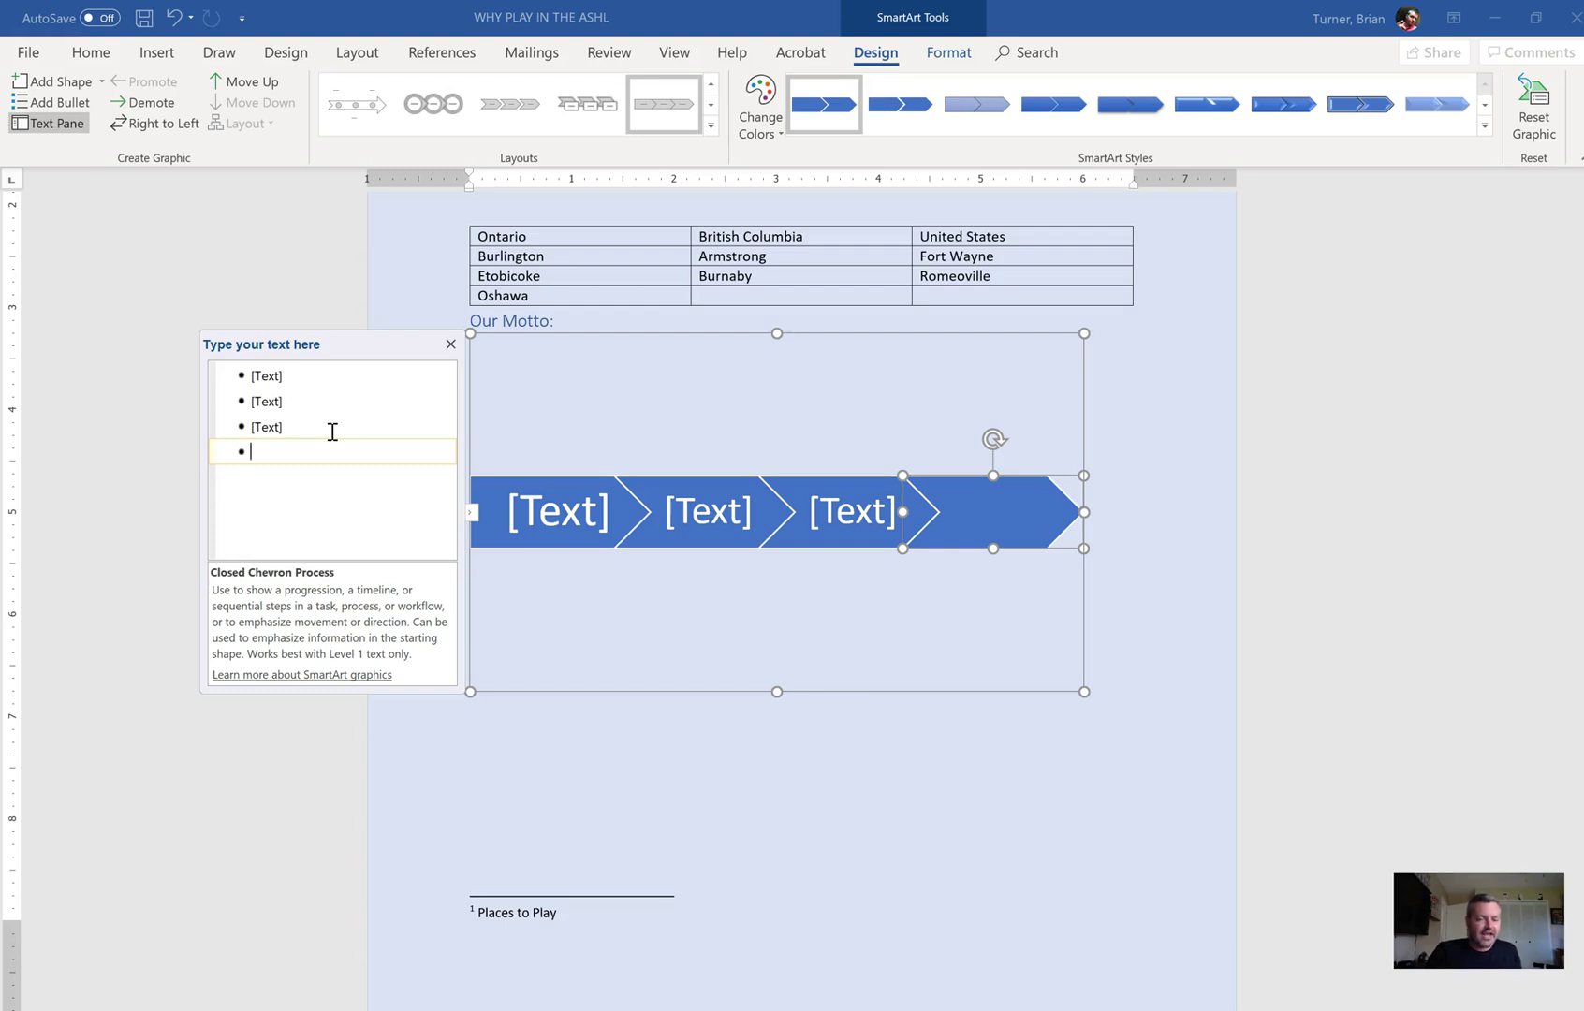
key("BackSpace")
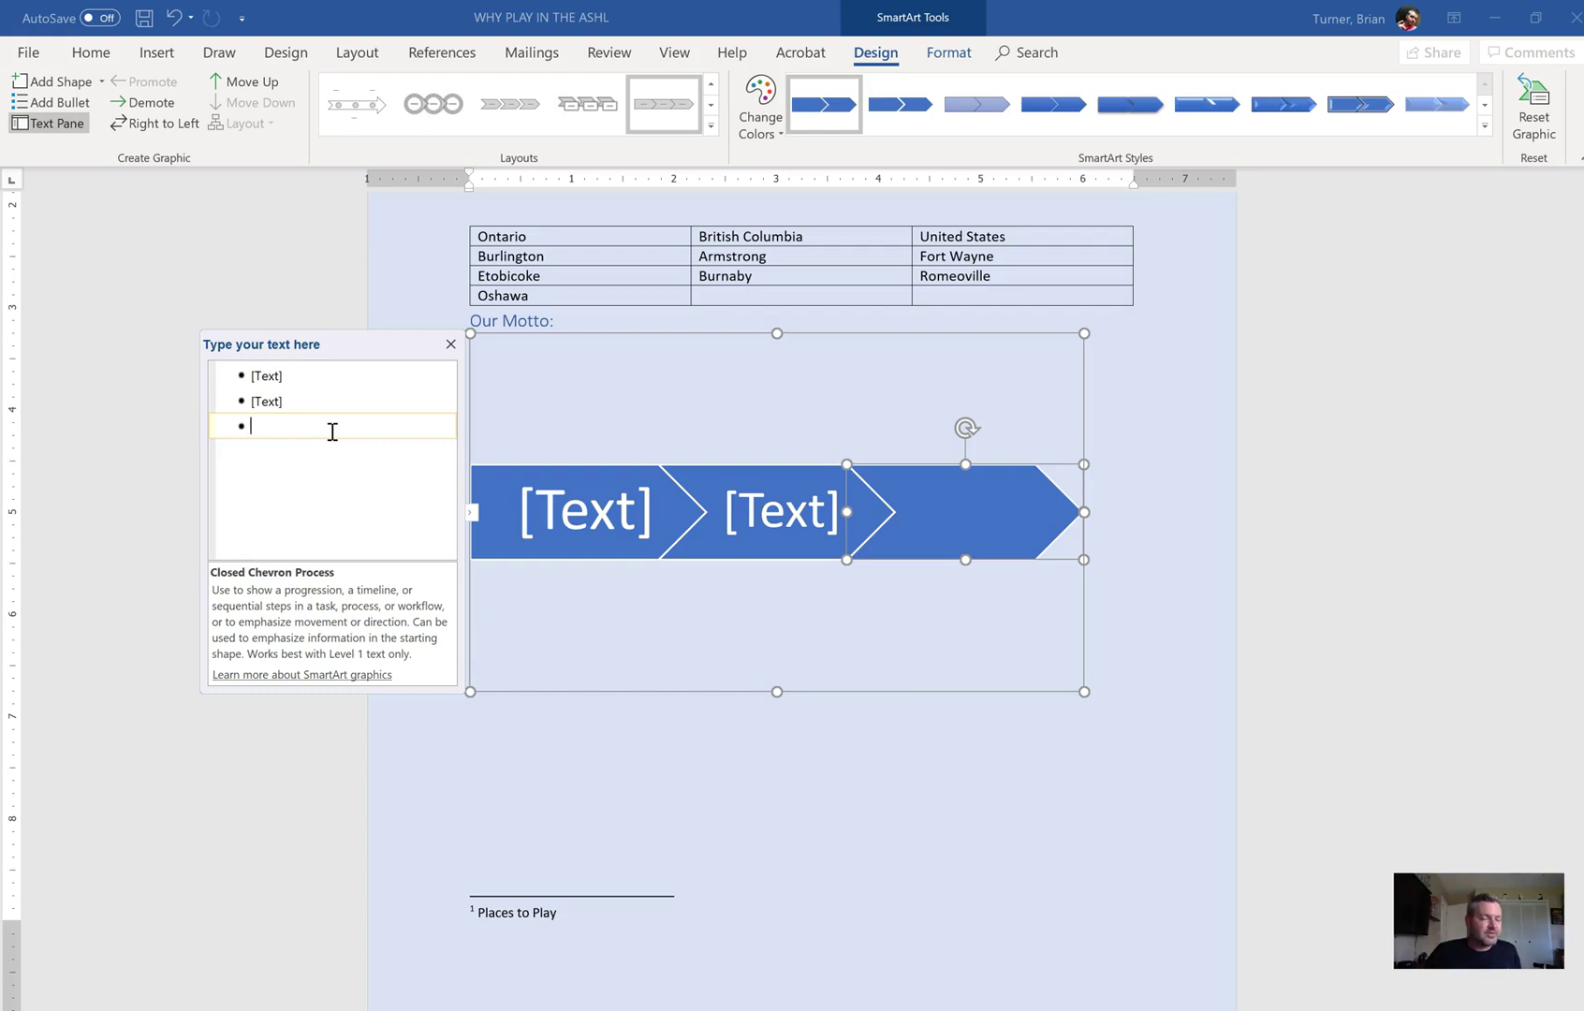
left_click(450, 343)
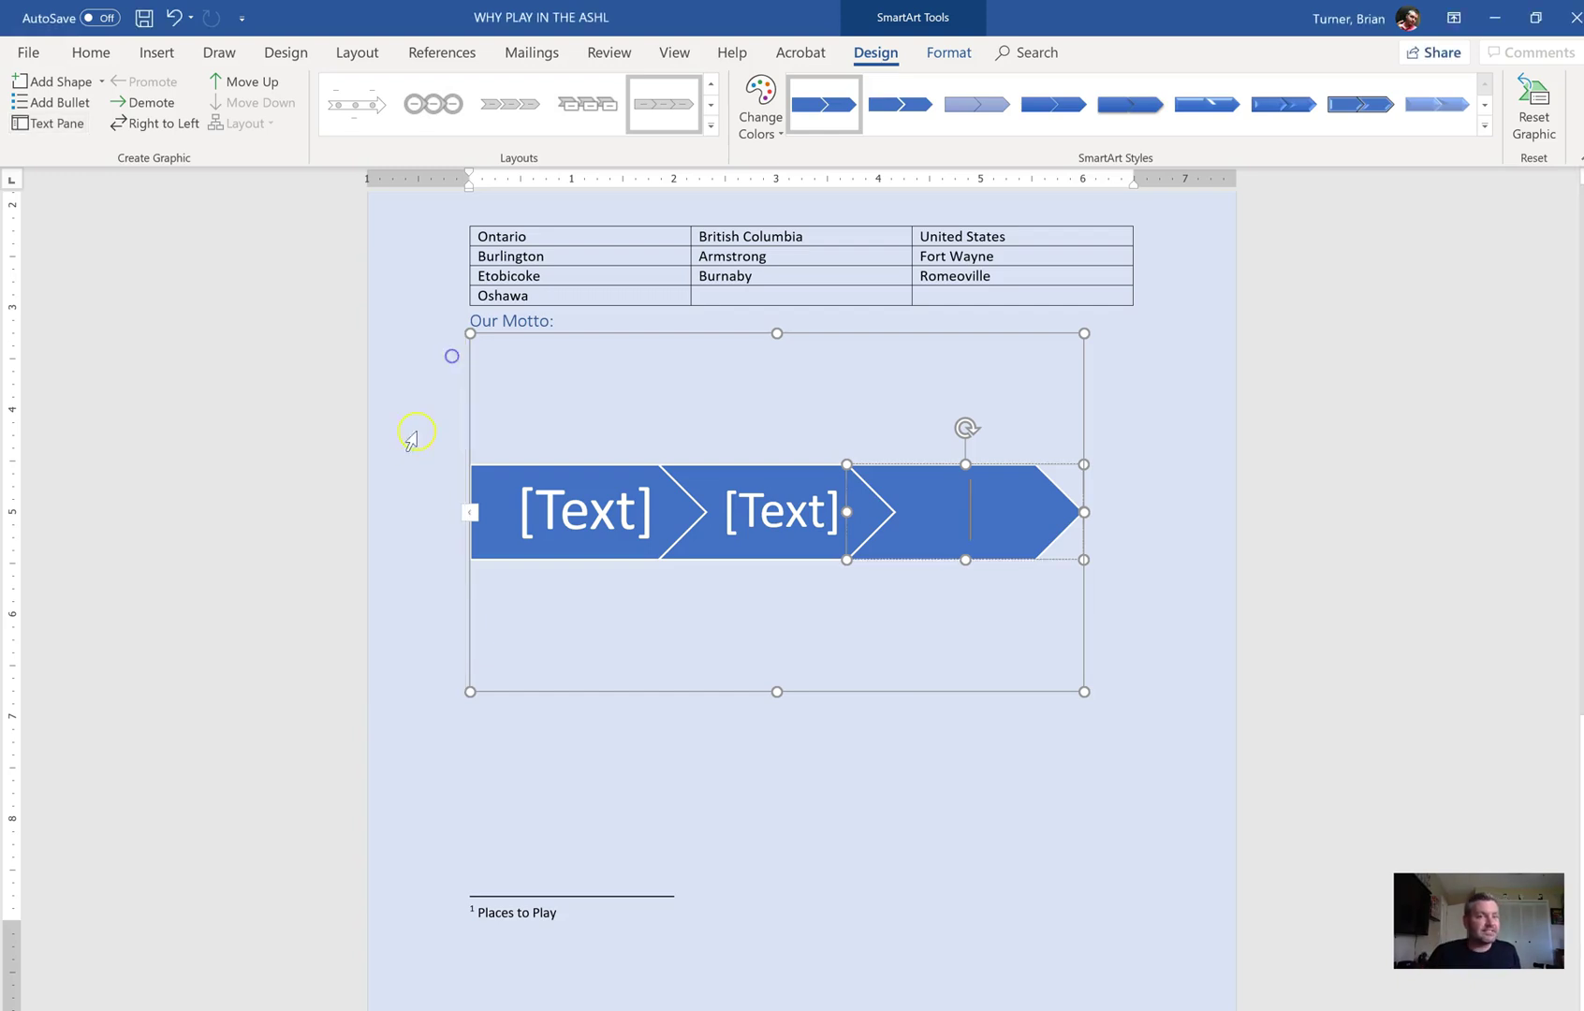
left_click(470, 513)
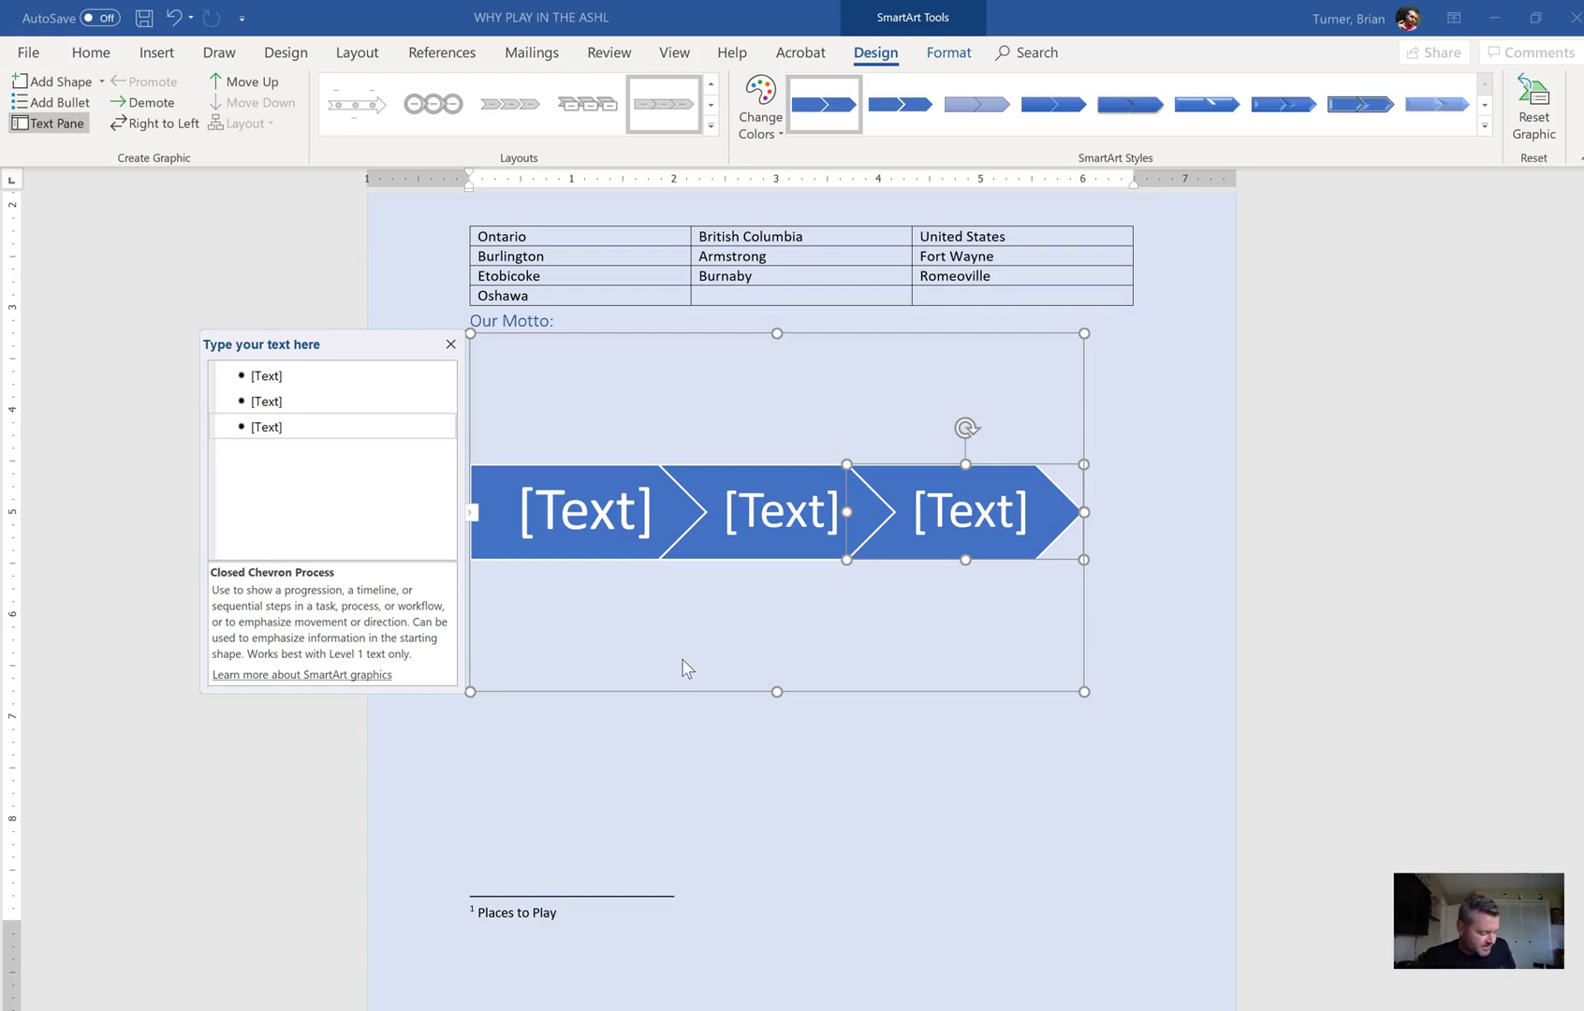
- Enter 'Make friends', 'Play safe' and 'Have fun' into the three chevron bullets
left_click(316, 379)
type("Make fri")
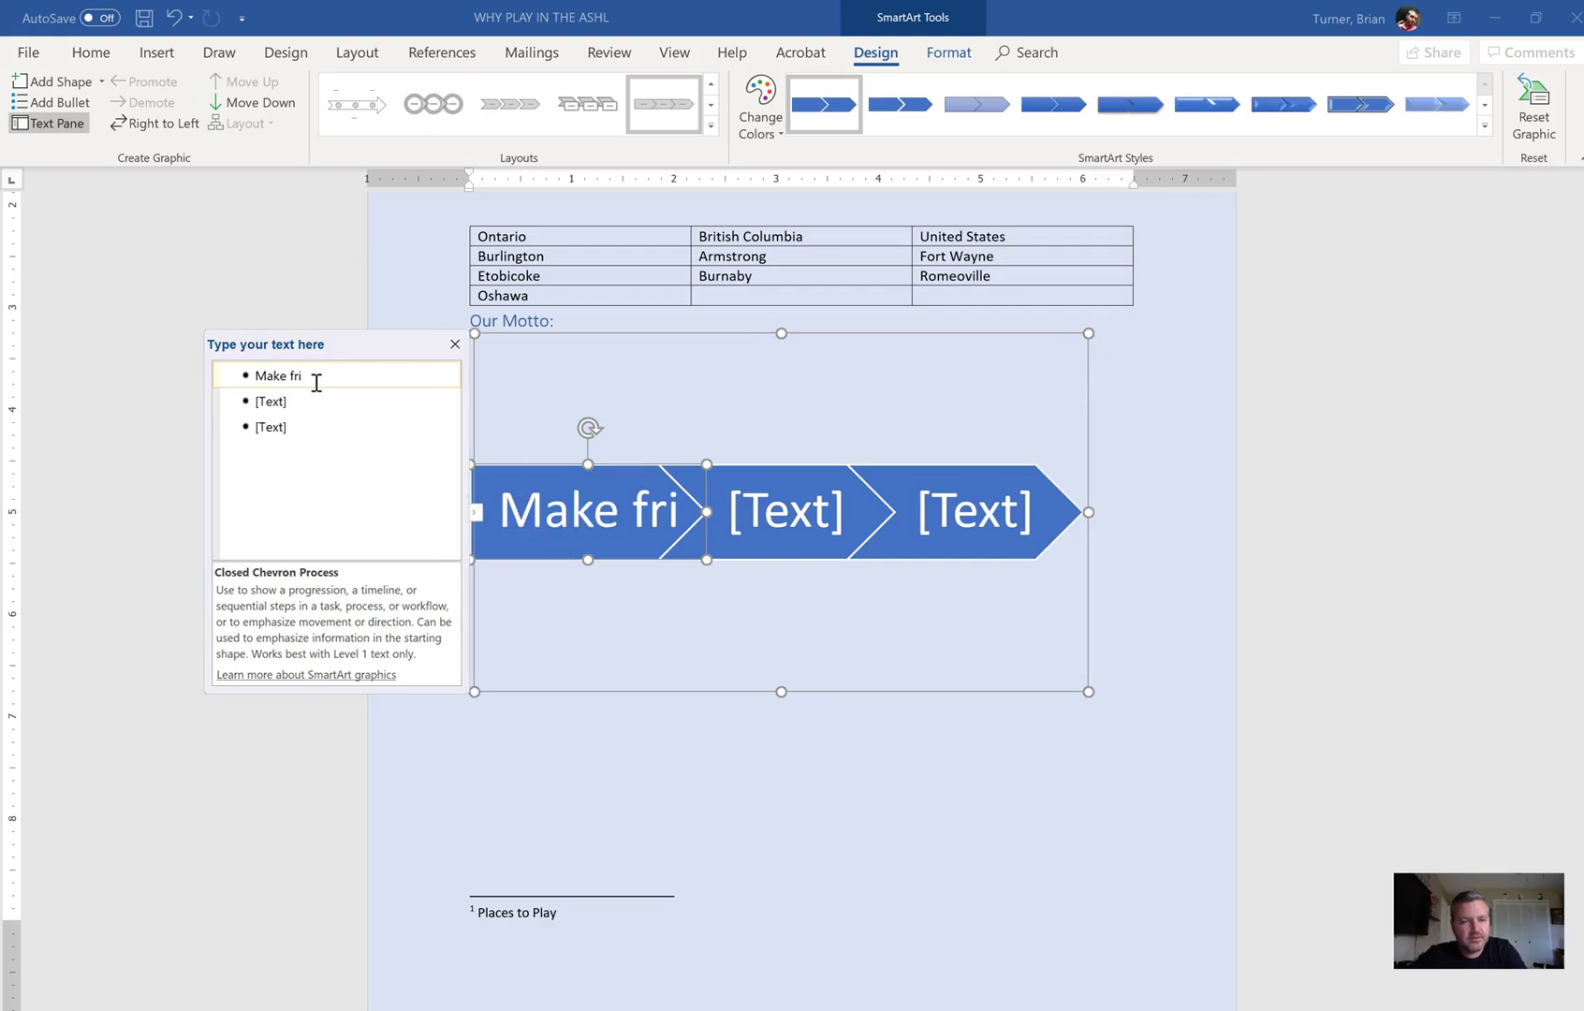
key("BackSpace")
type("iends")
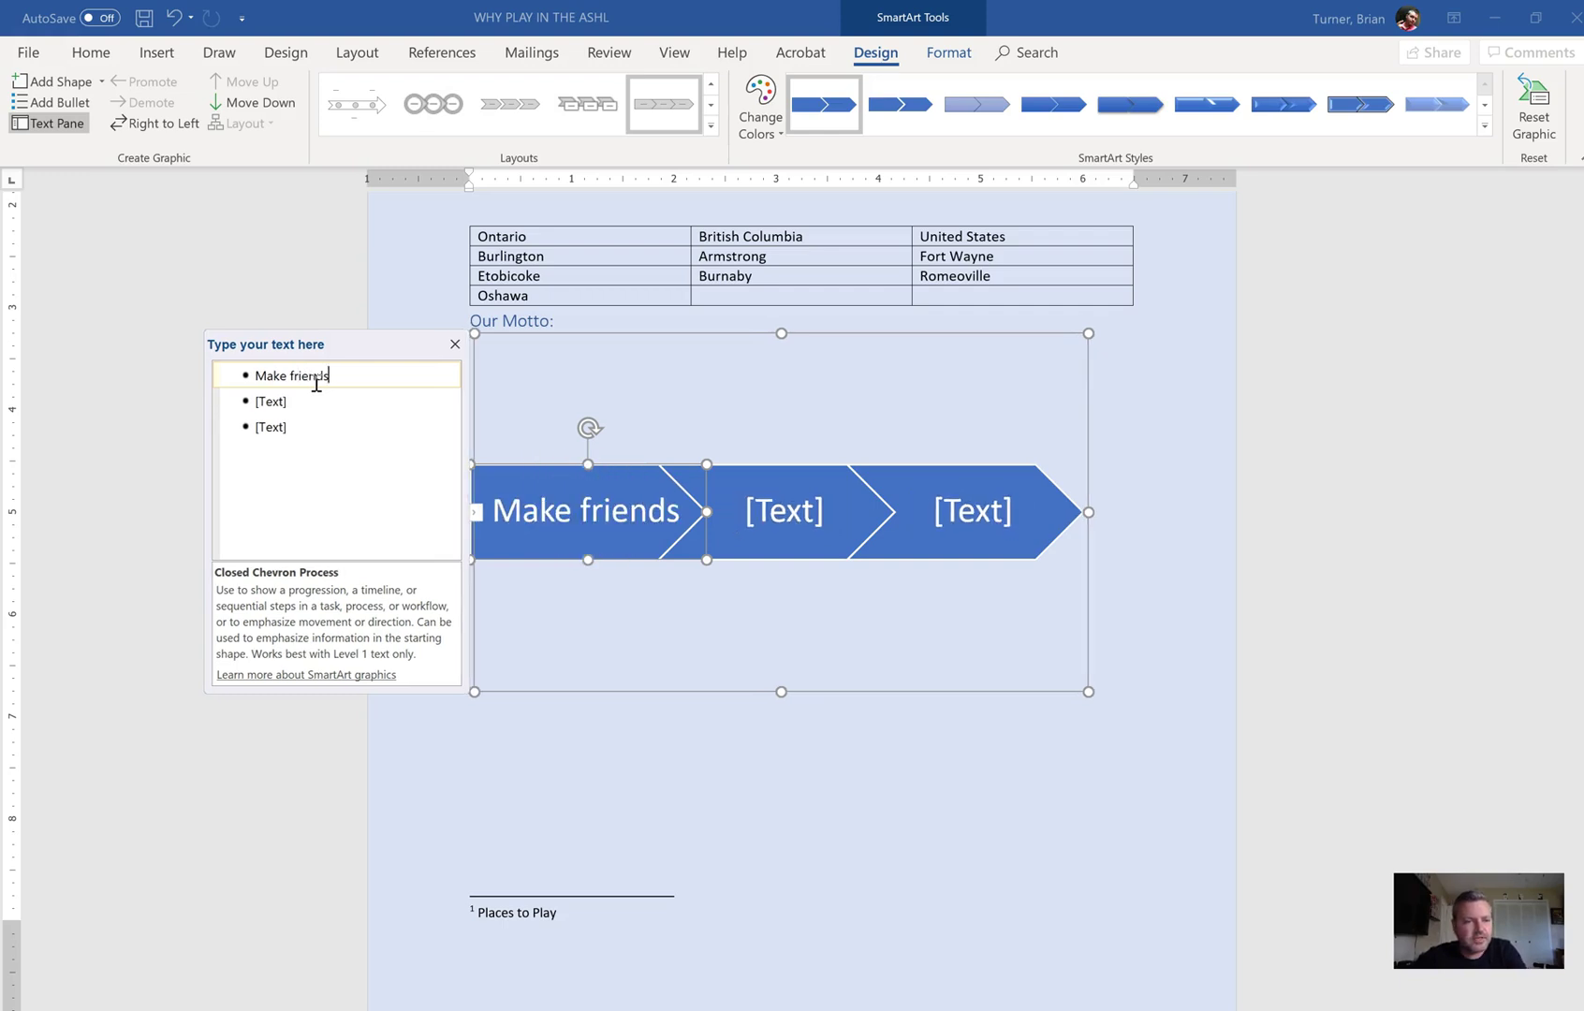
left_click(316, 405)
type("Play safe")
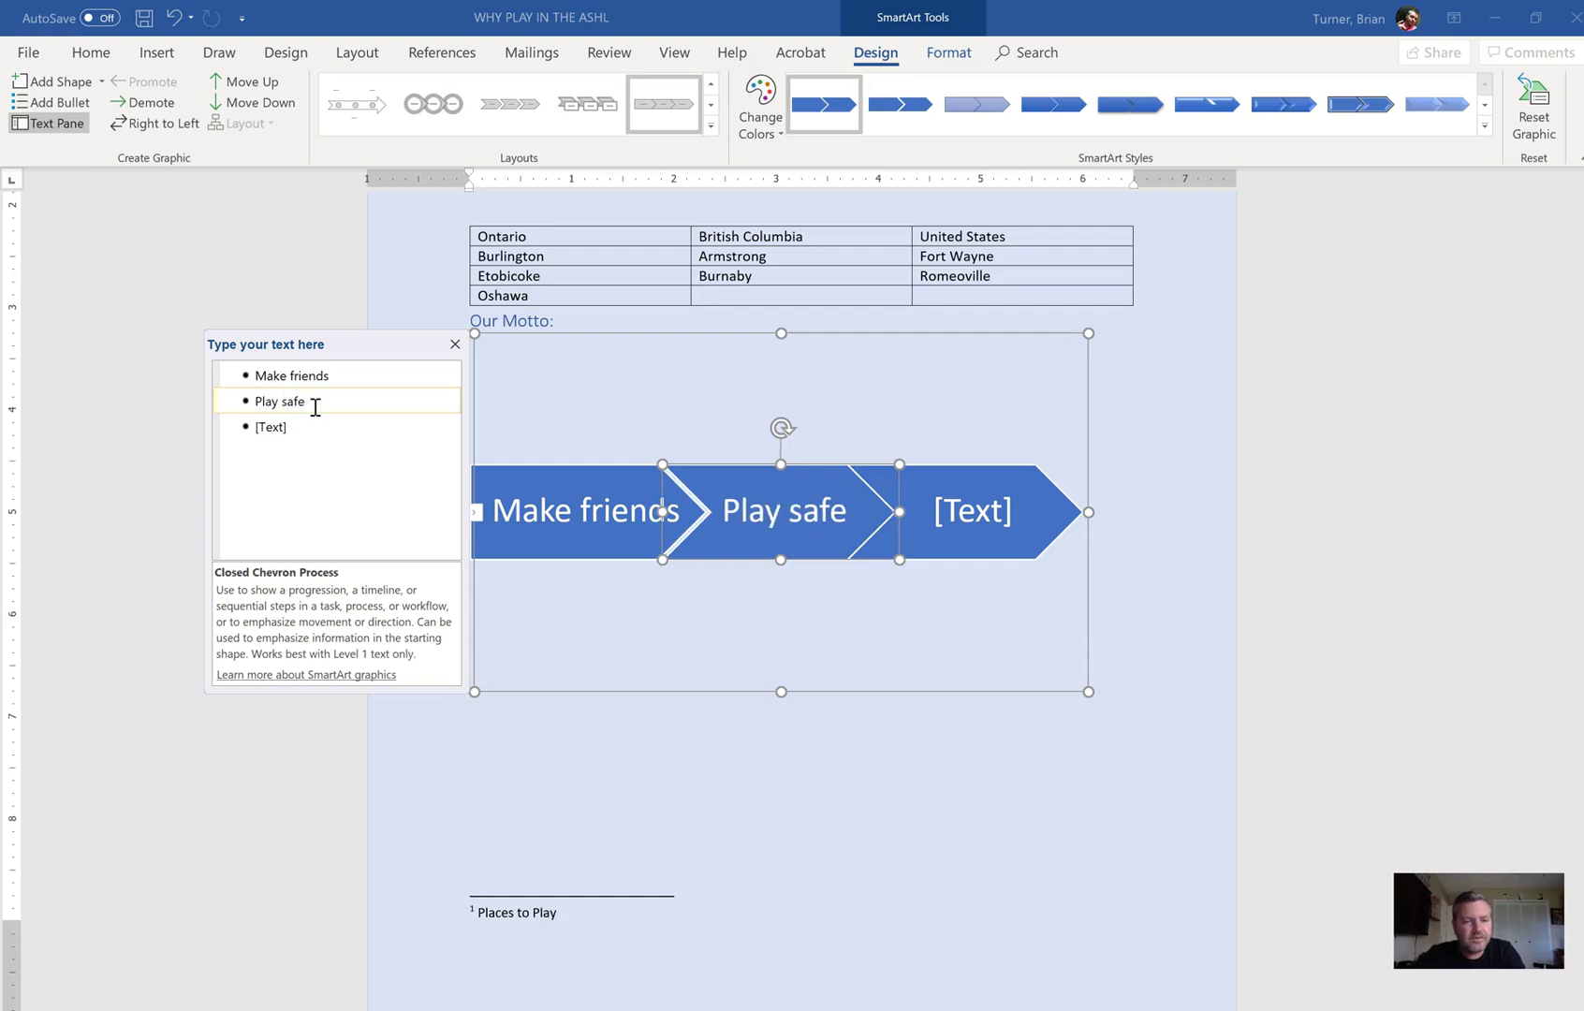
left_click(318, 431)
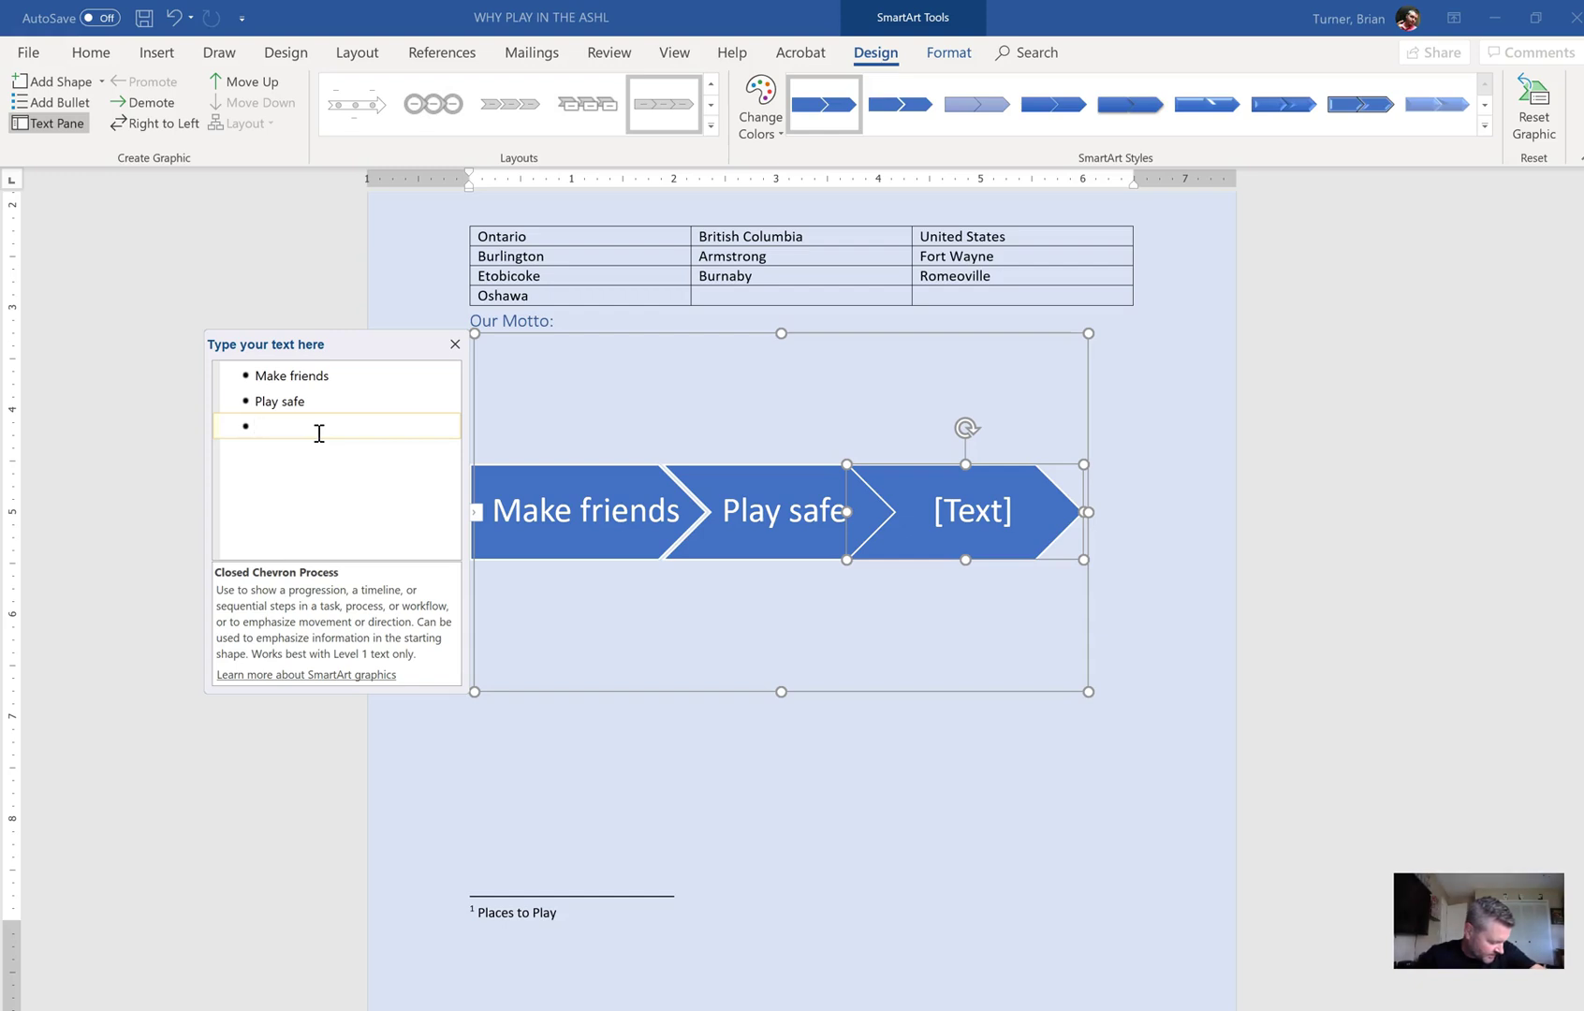
type("Ha")
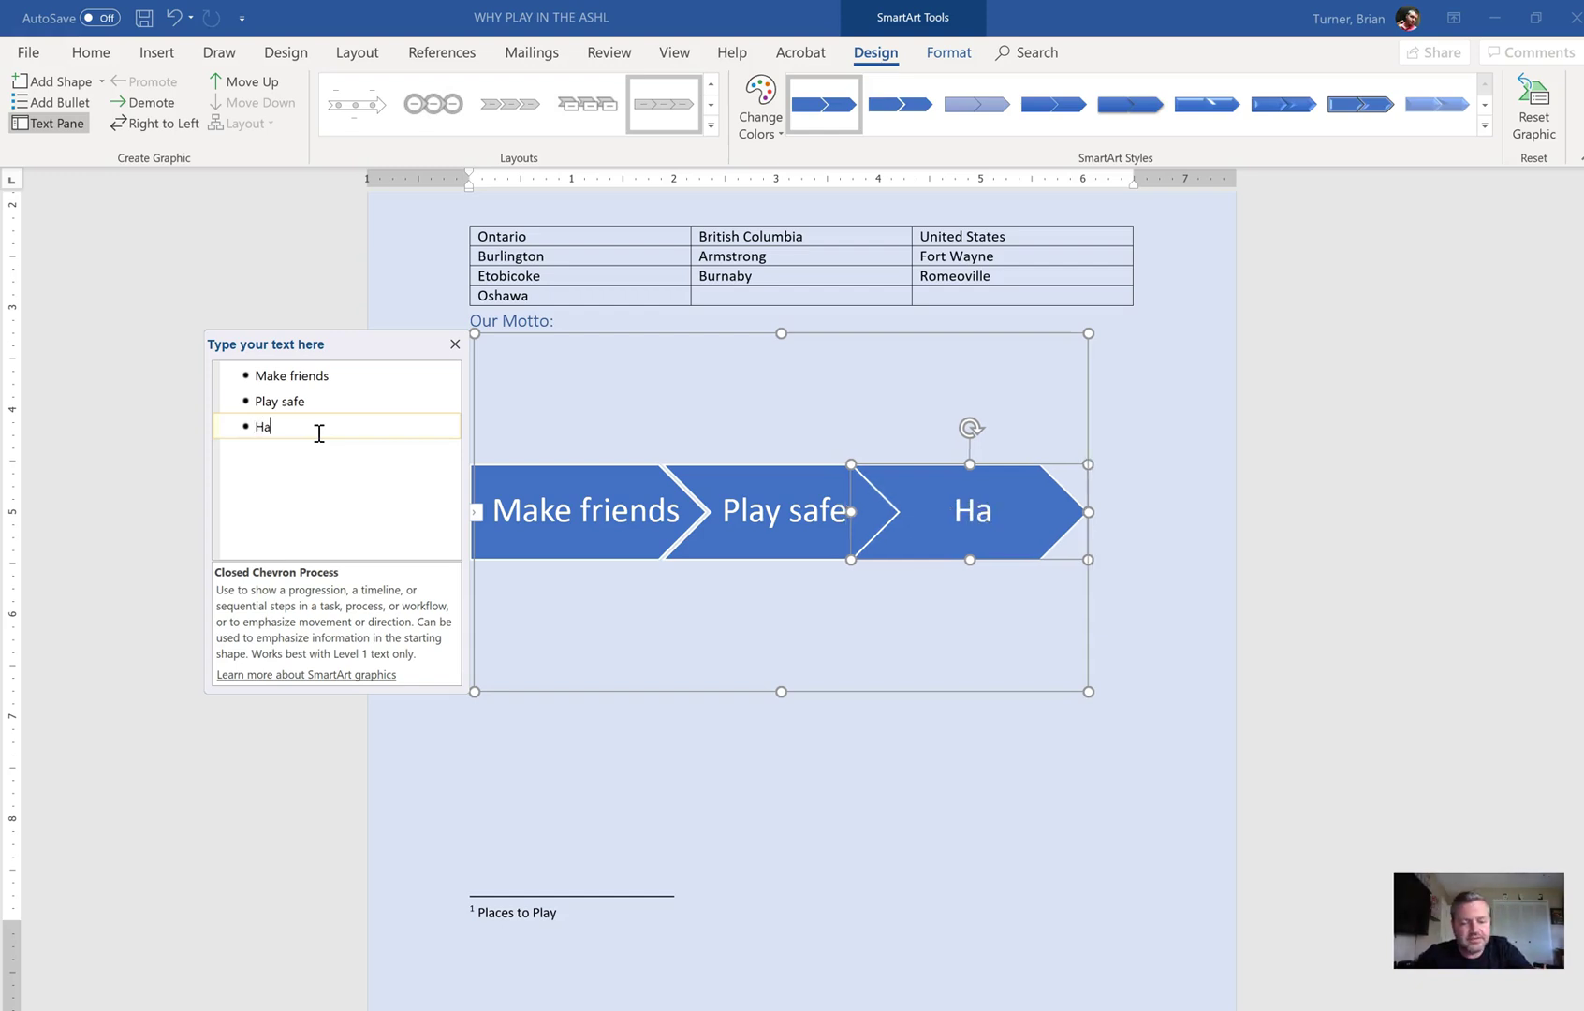
type("ve Fun")
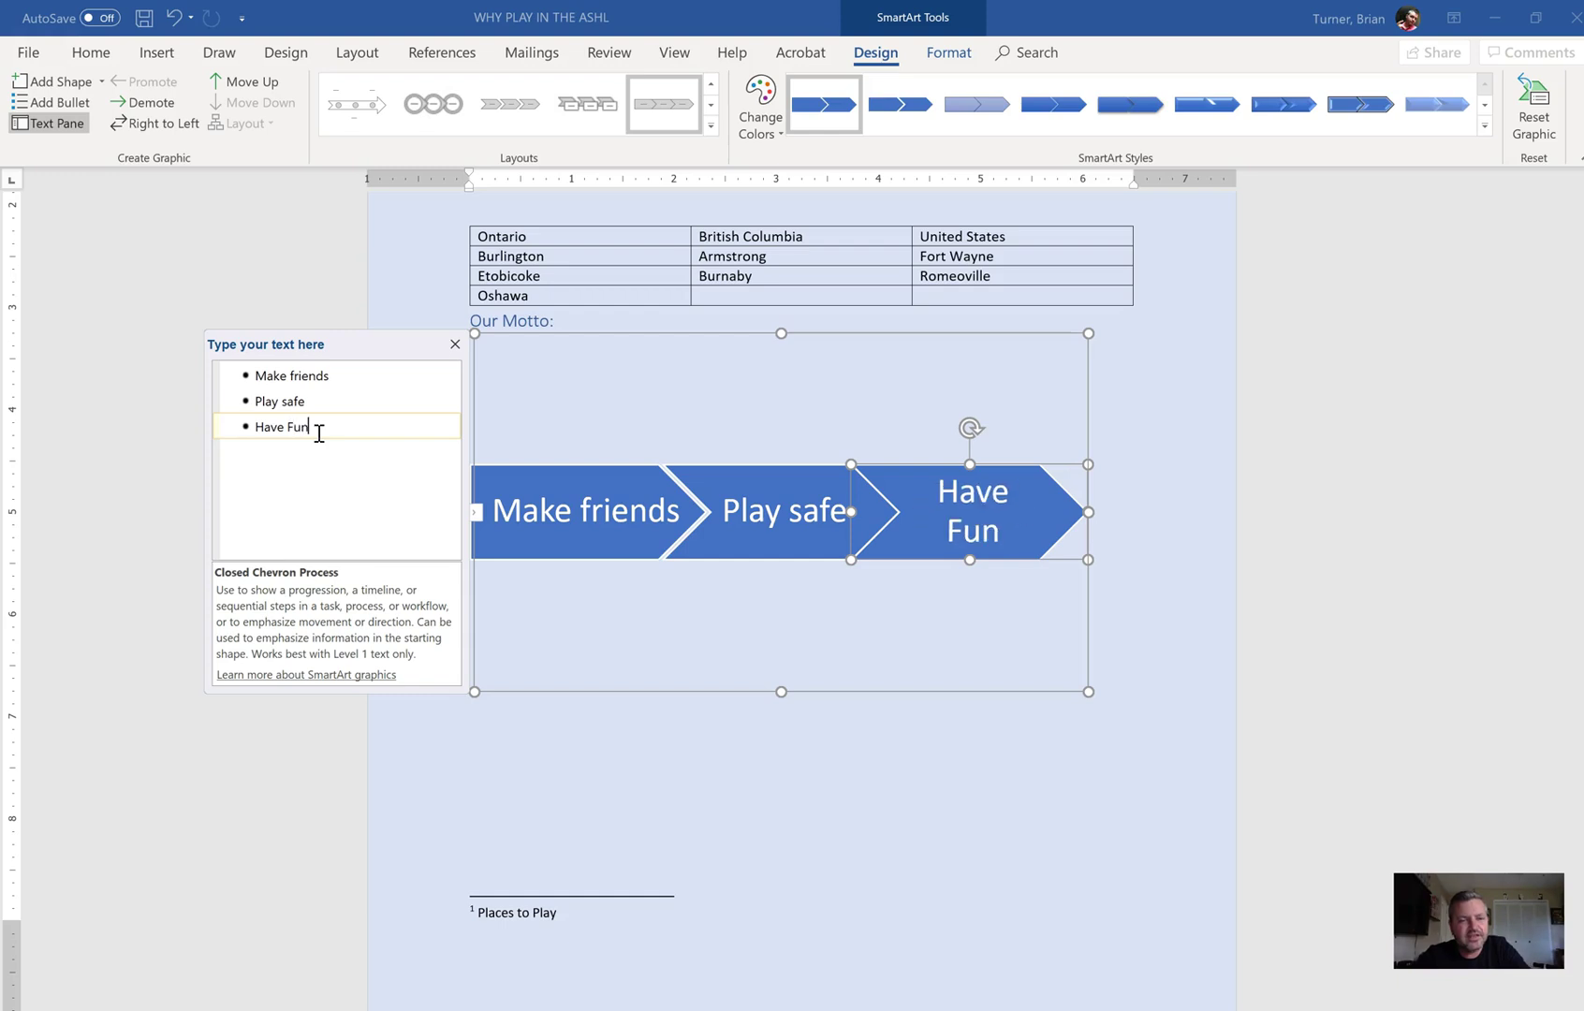
key("BackSpace")
key("BackSpace")
key("BackSpace")
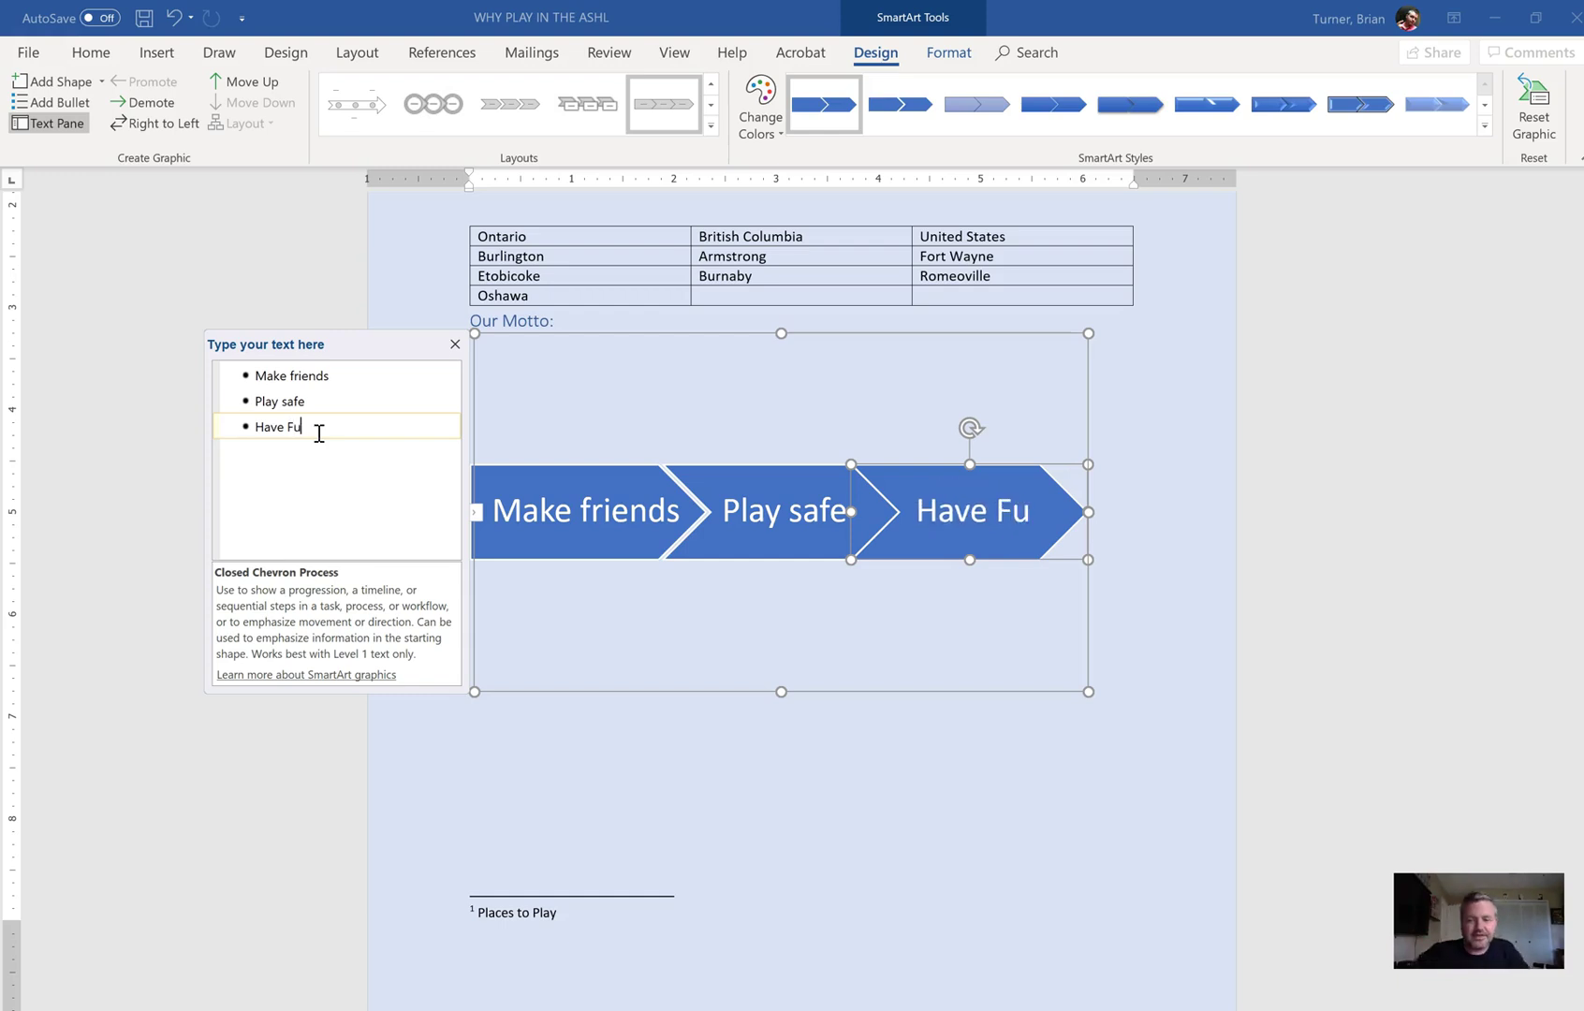
type("fun")
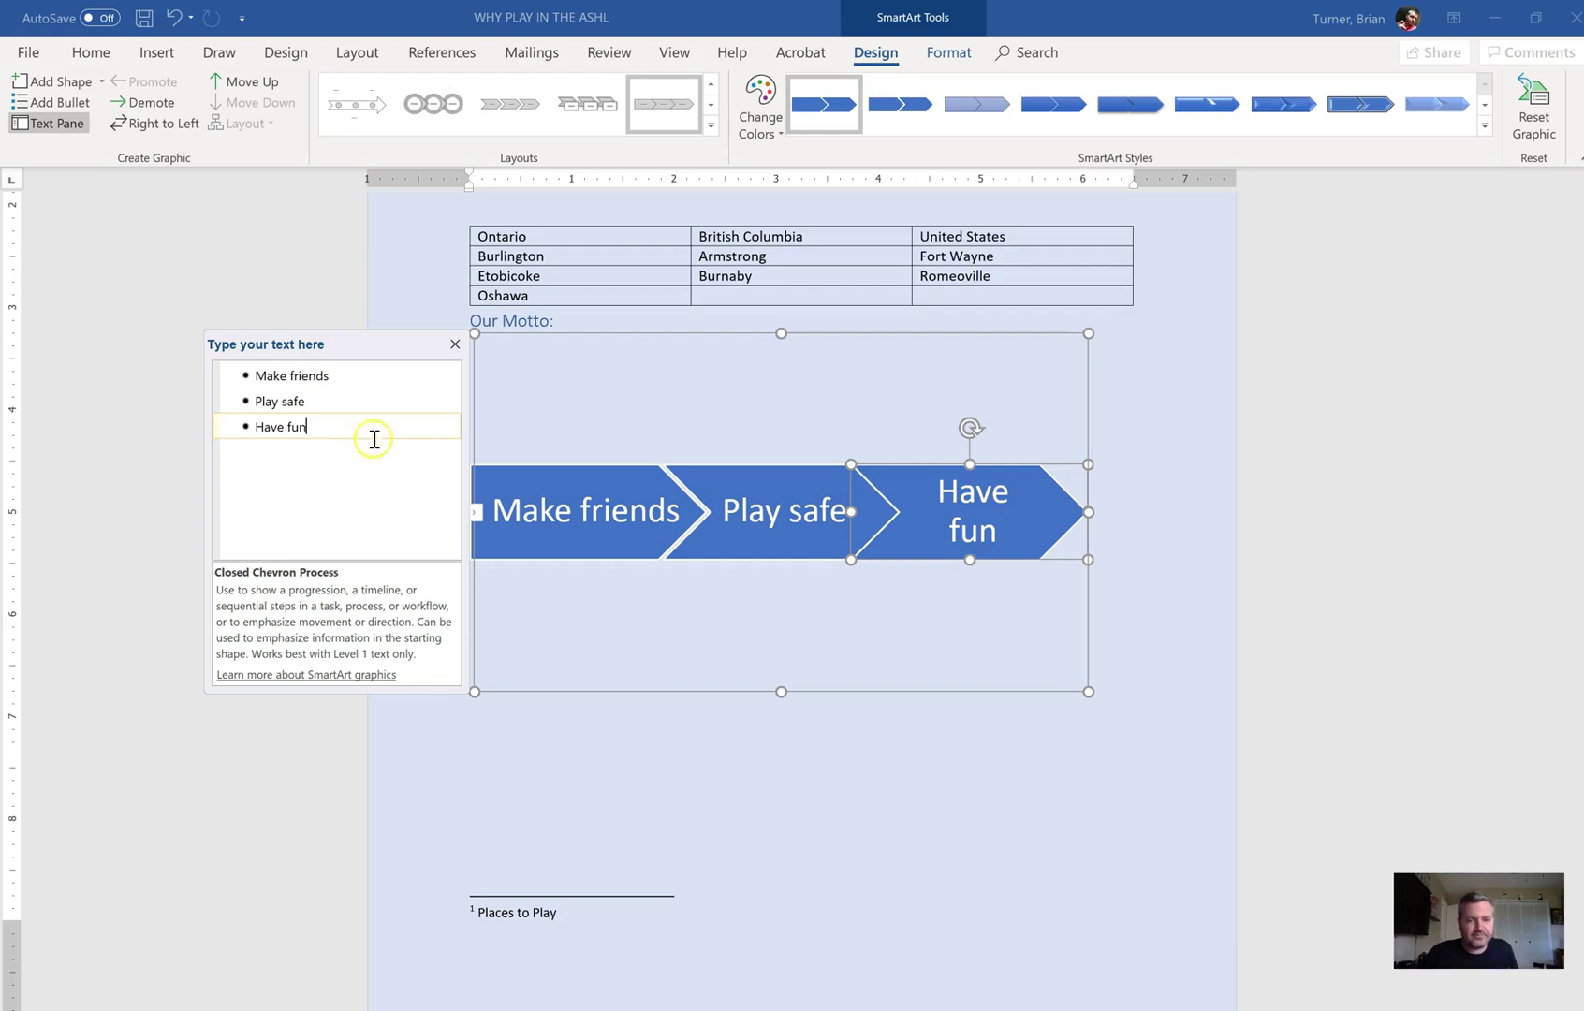
- Close the SmartArt text entry pane
left_click(666, 780)
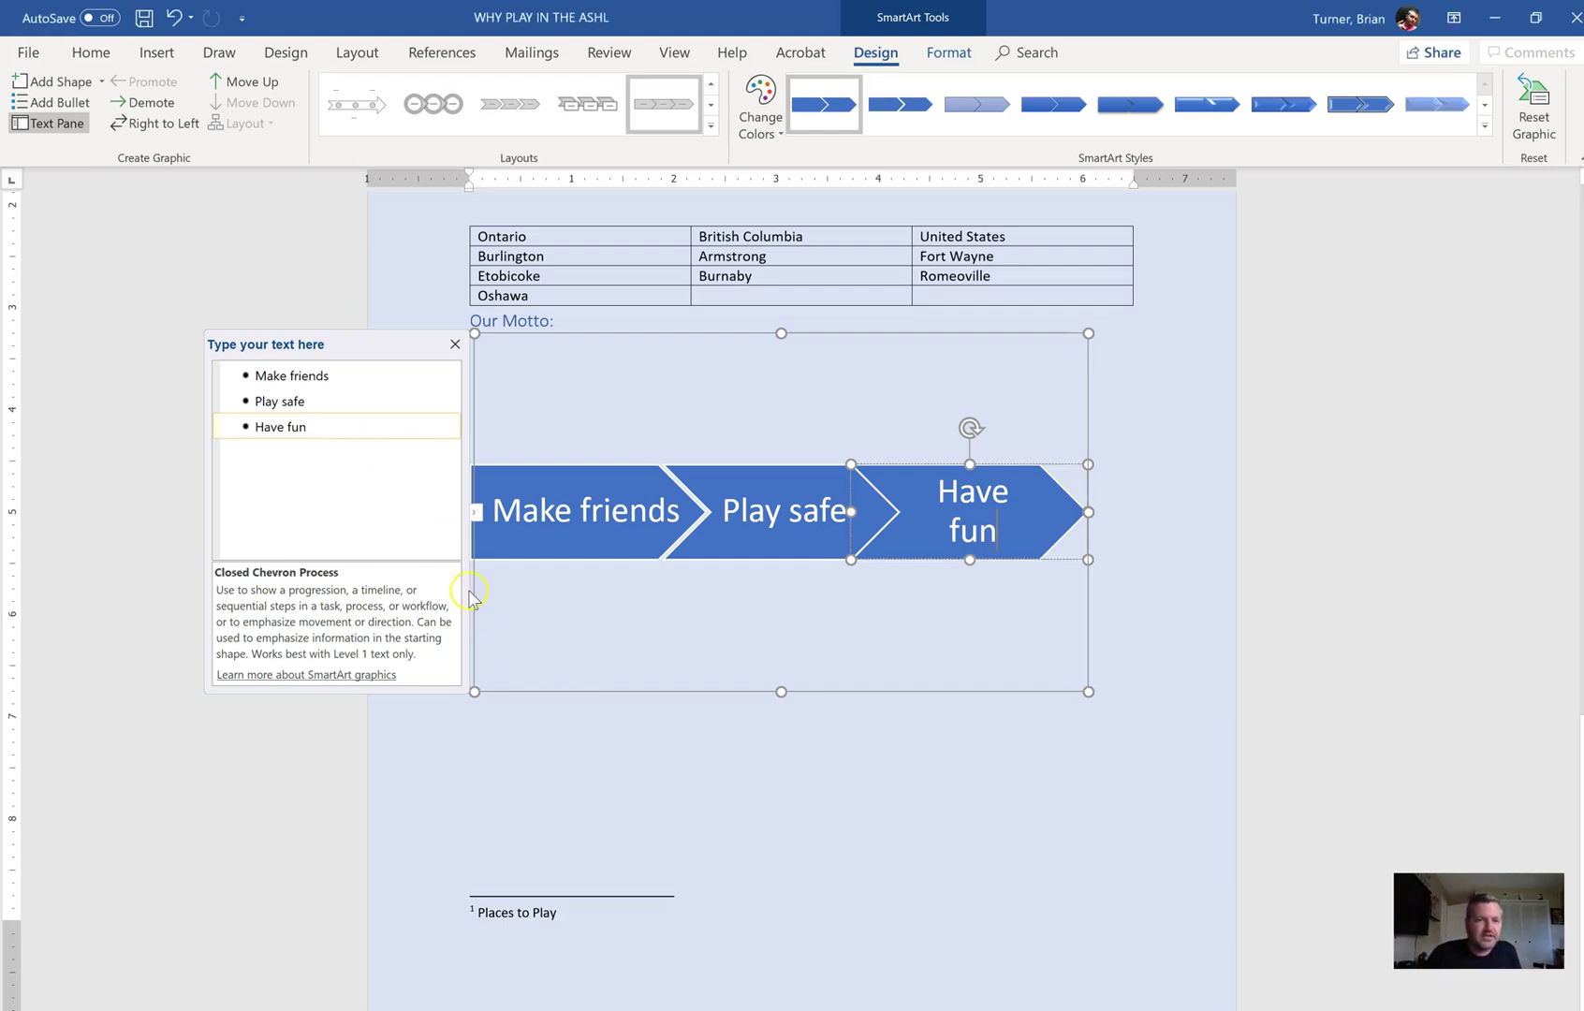
left_click(474, 515)
left_click(522, 788)
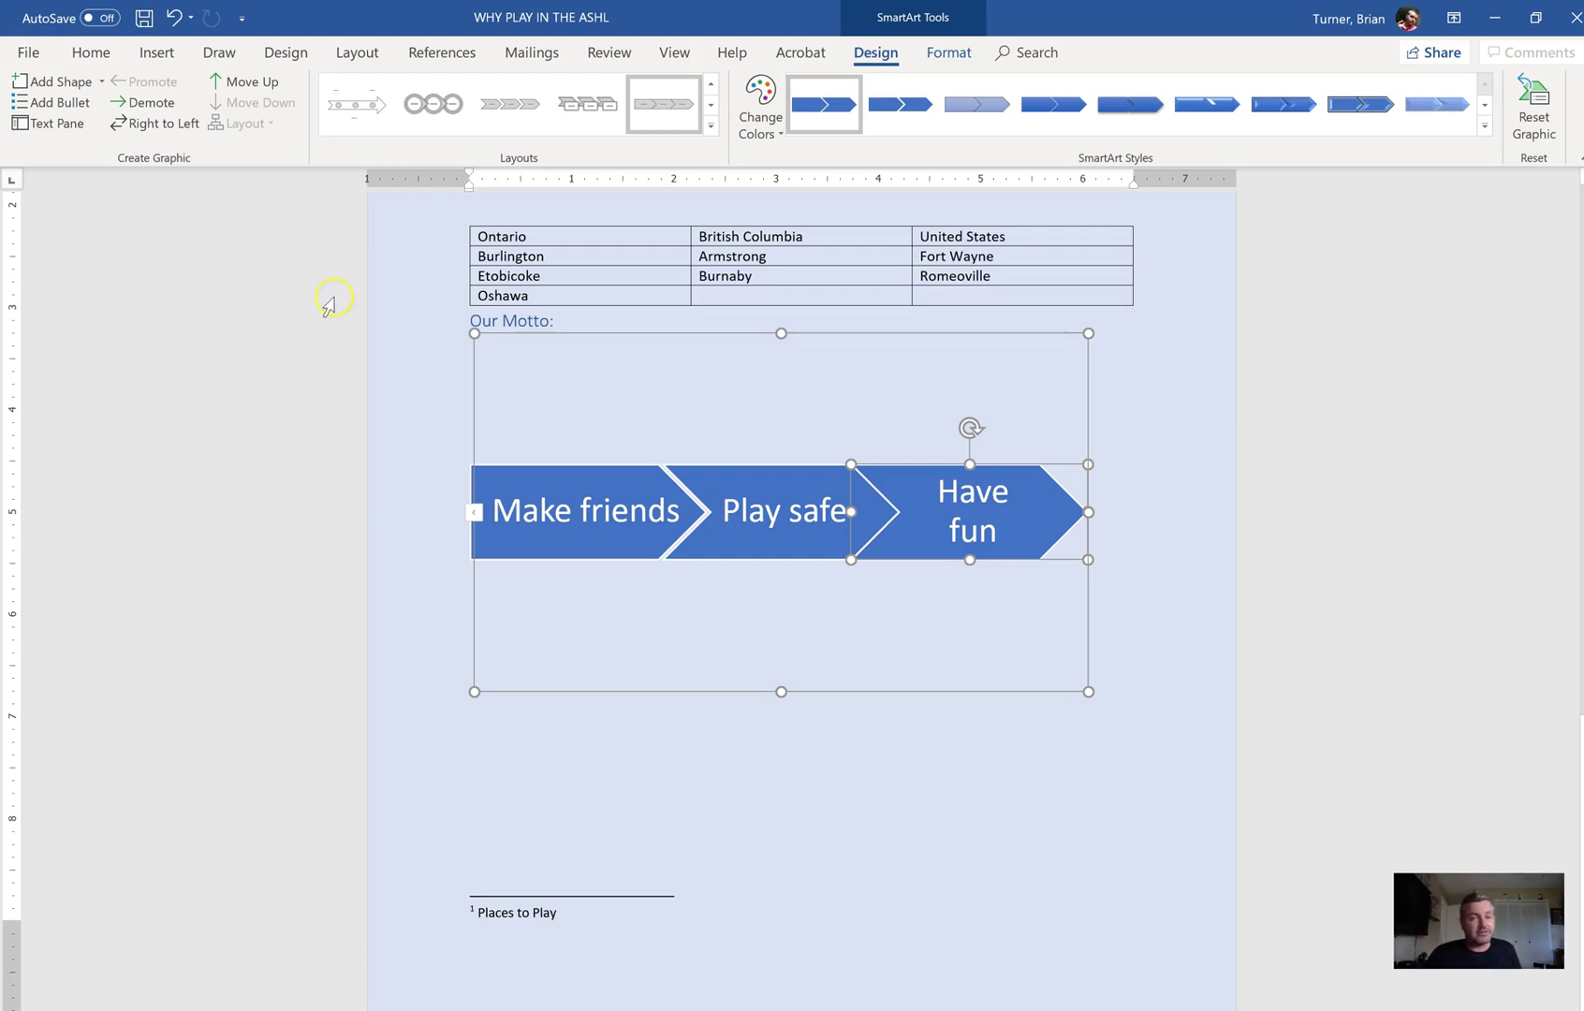
- Start Inspect Document, save the flyer when prompted, tick Ink, then close the inspector
left_click(26, 52)
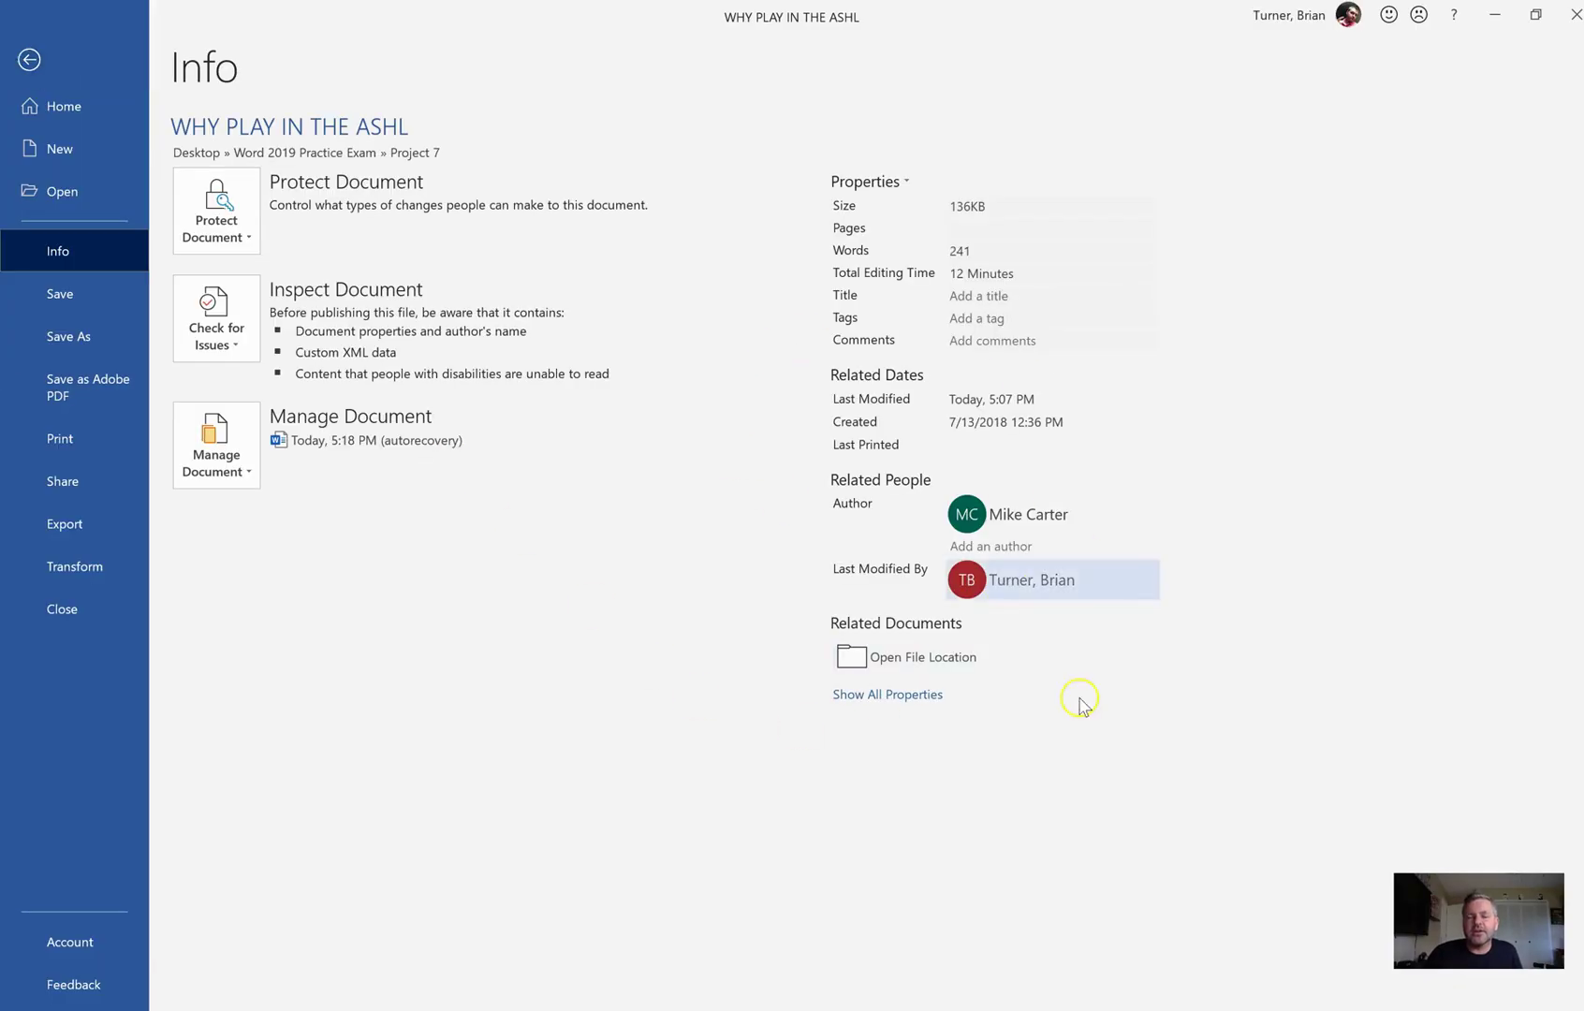
left_click(898, 698)
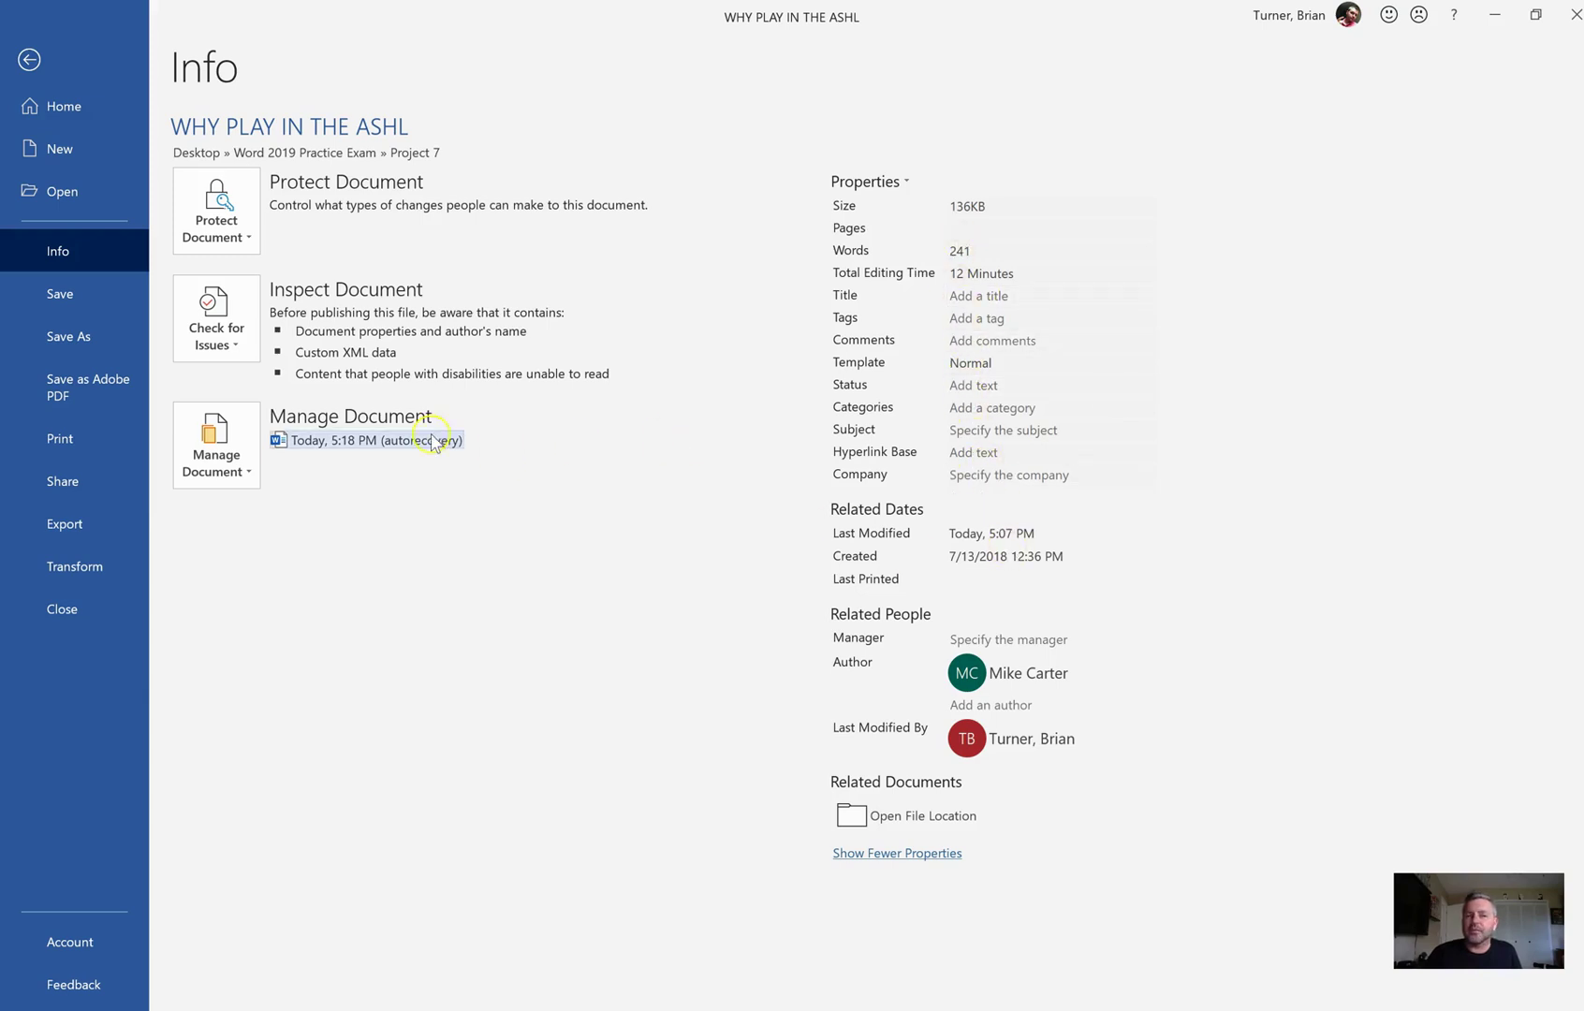
left_click(235, 346)
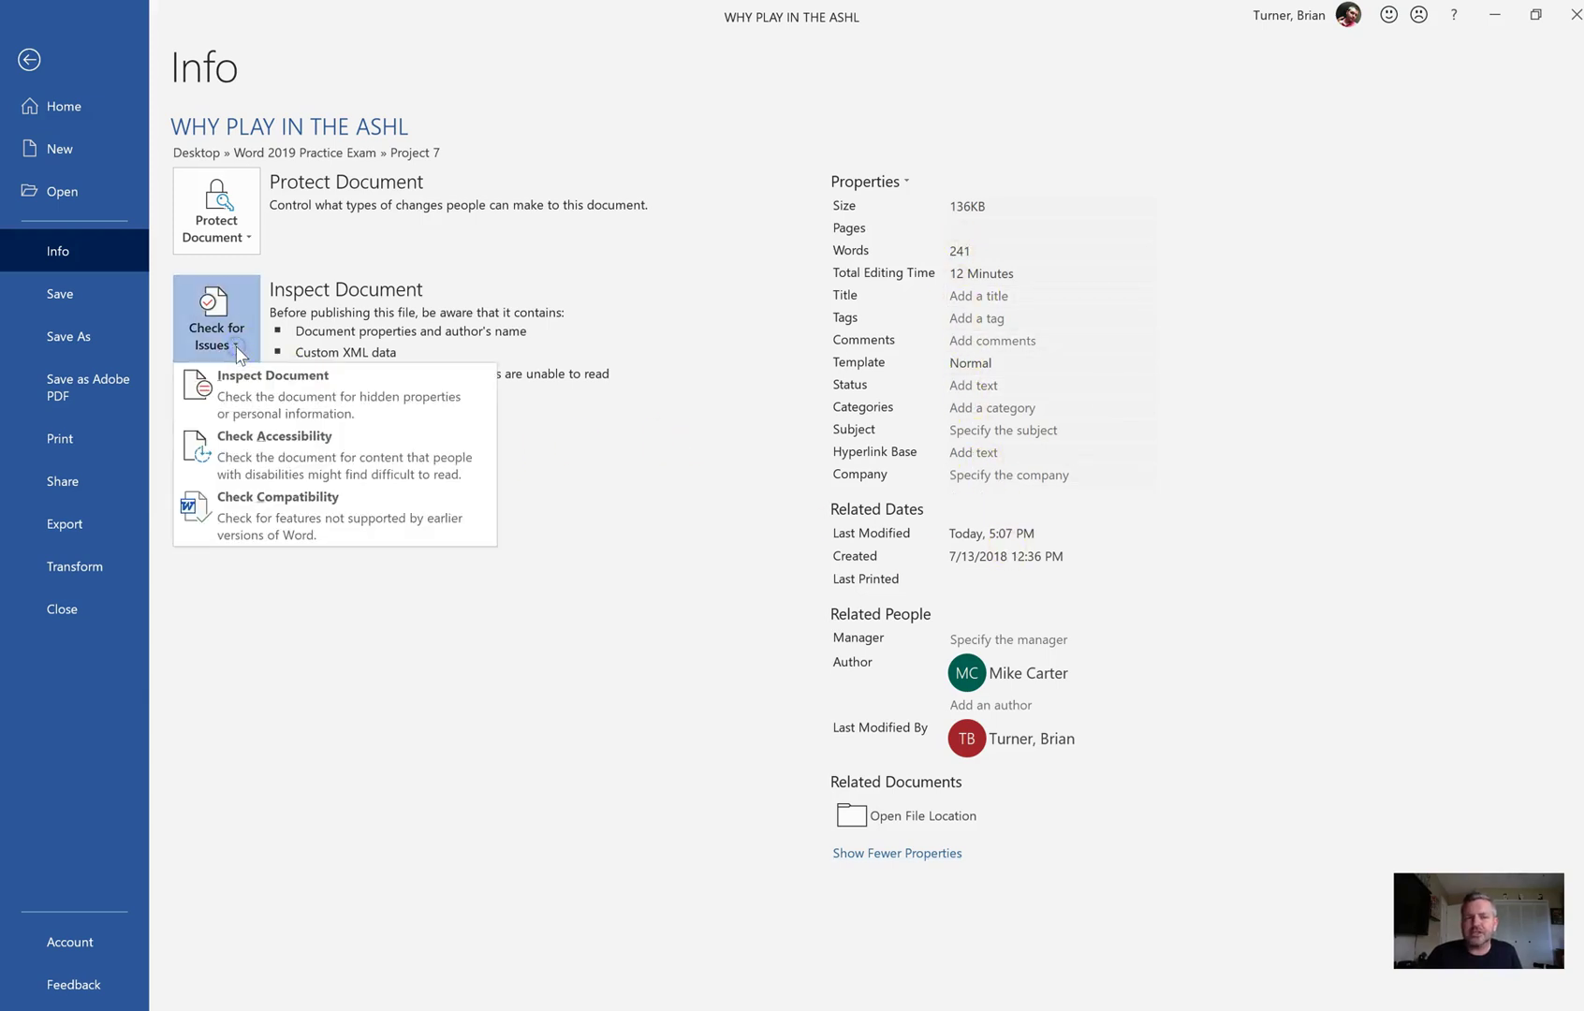
left_click(278, 386)
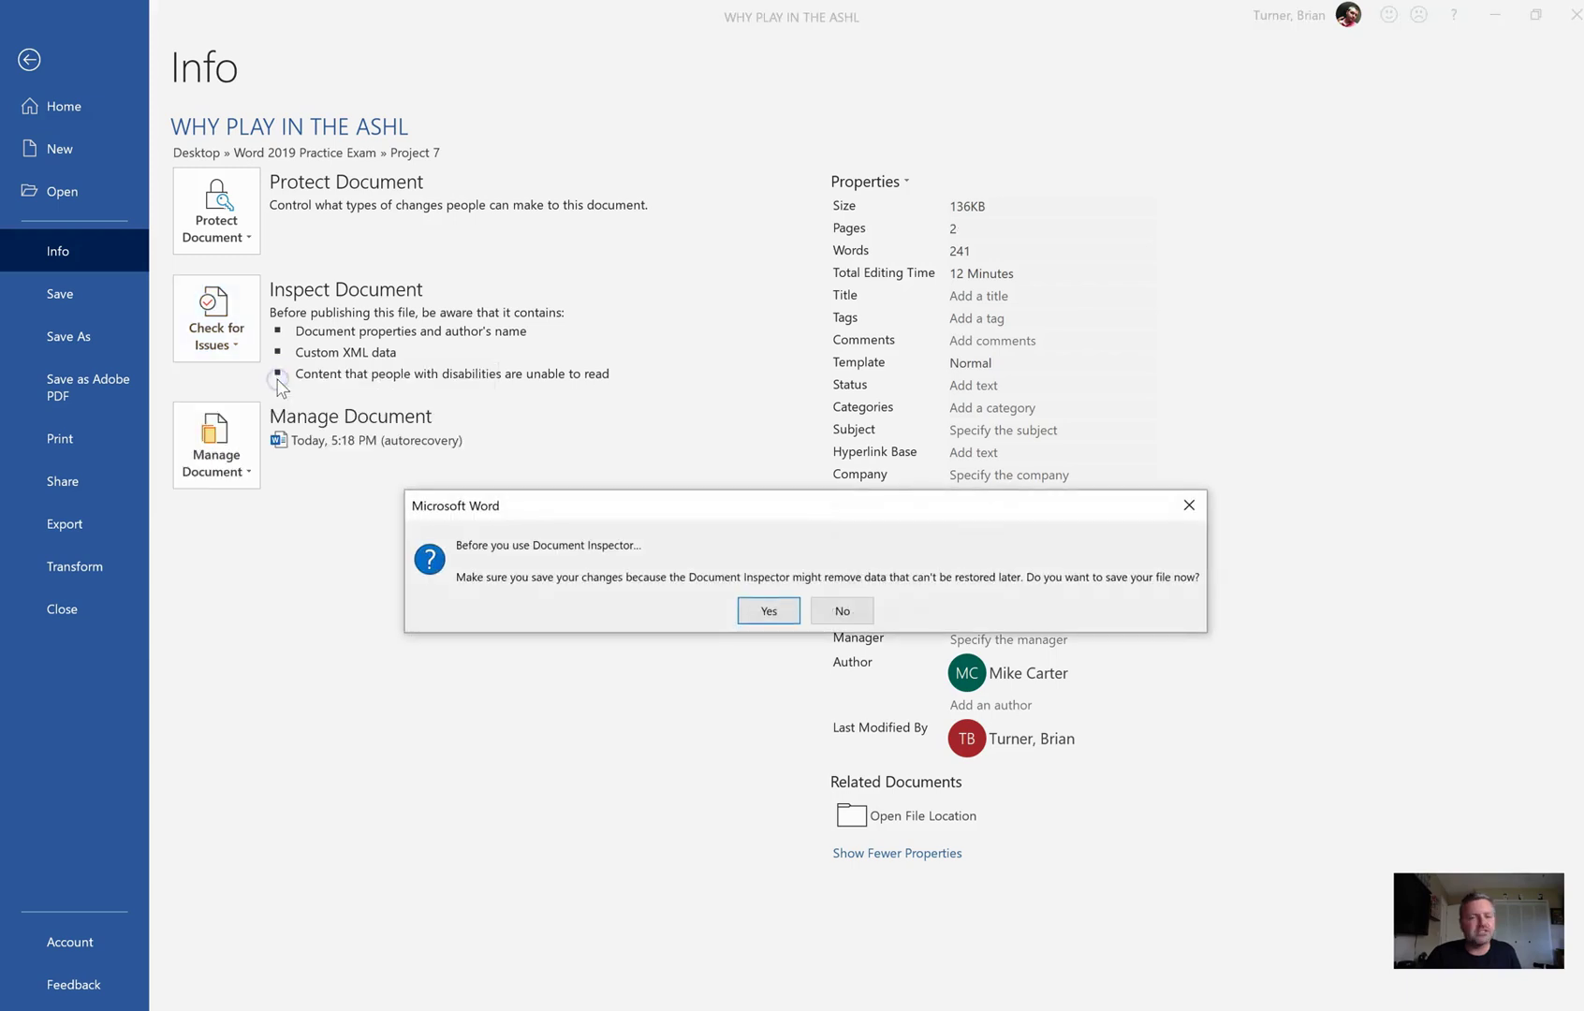
left_click(765, 611)
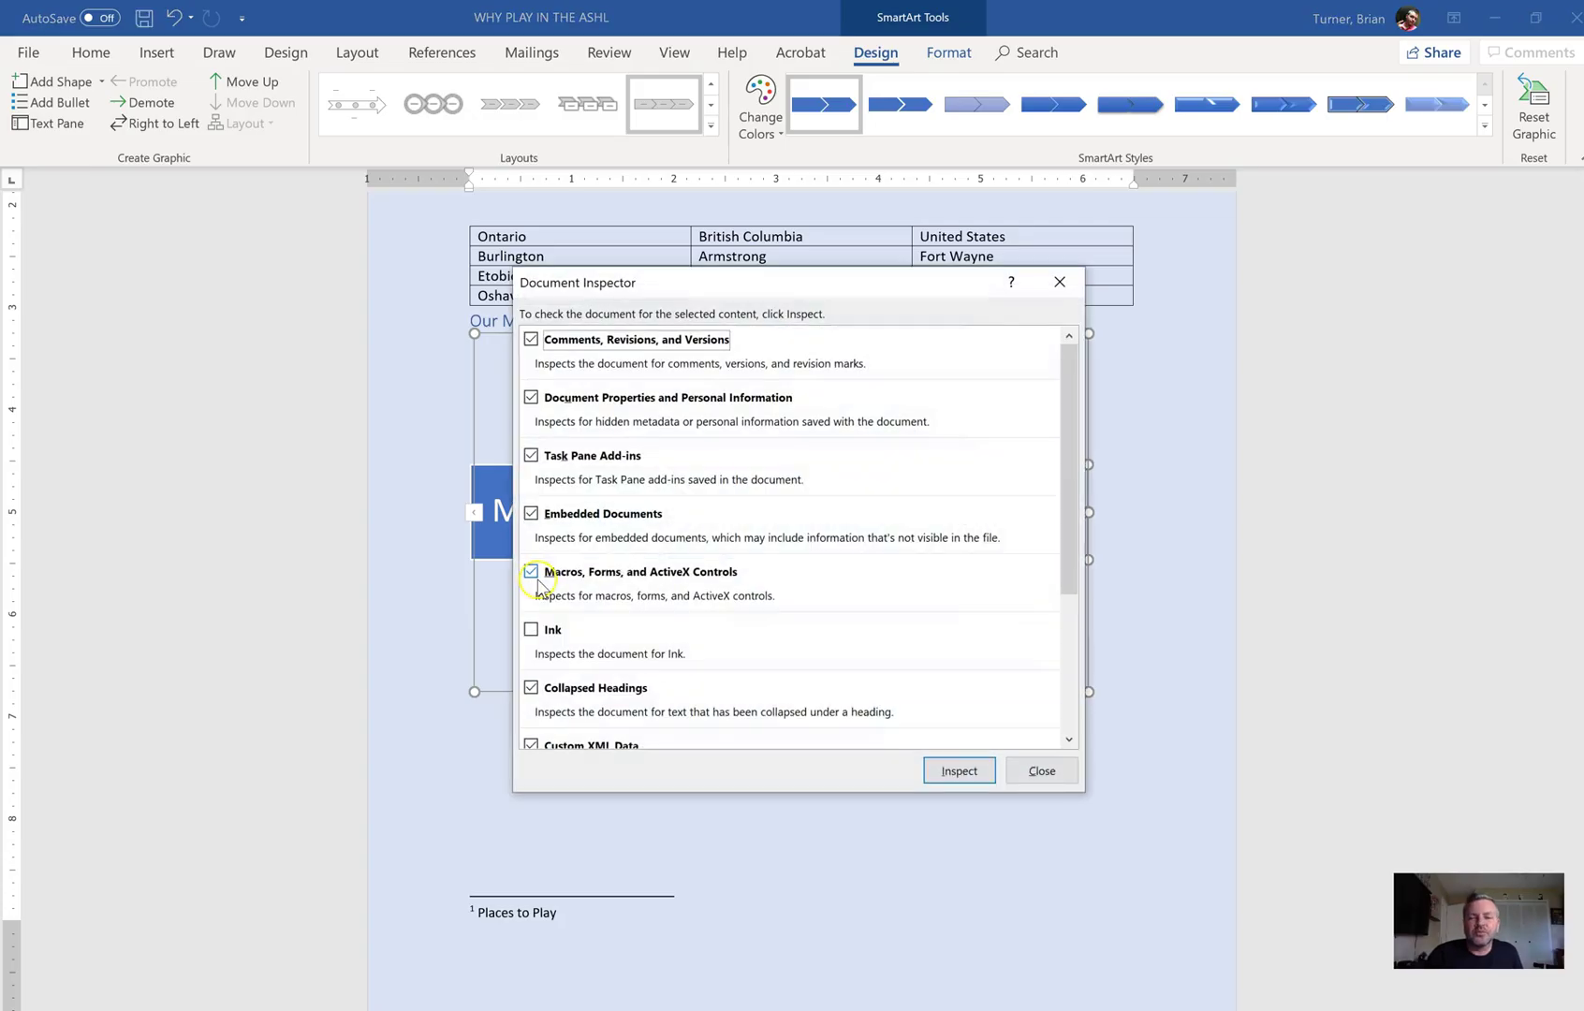
left_click(546, 638)
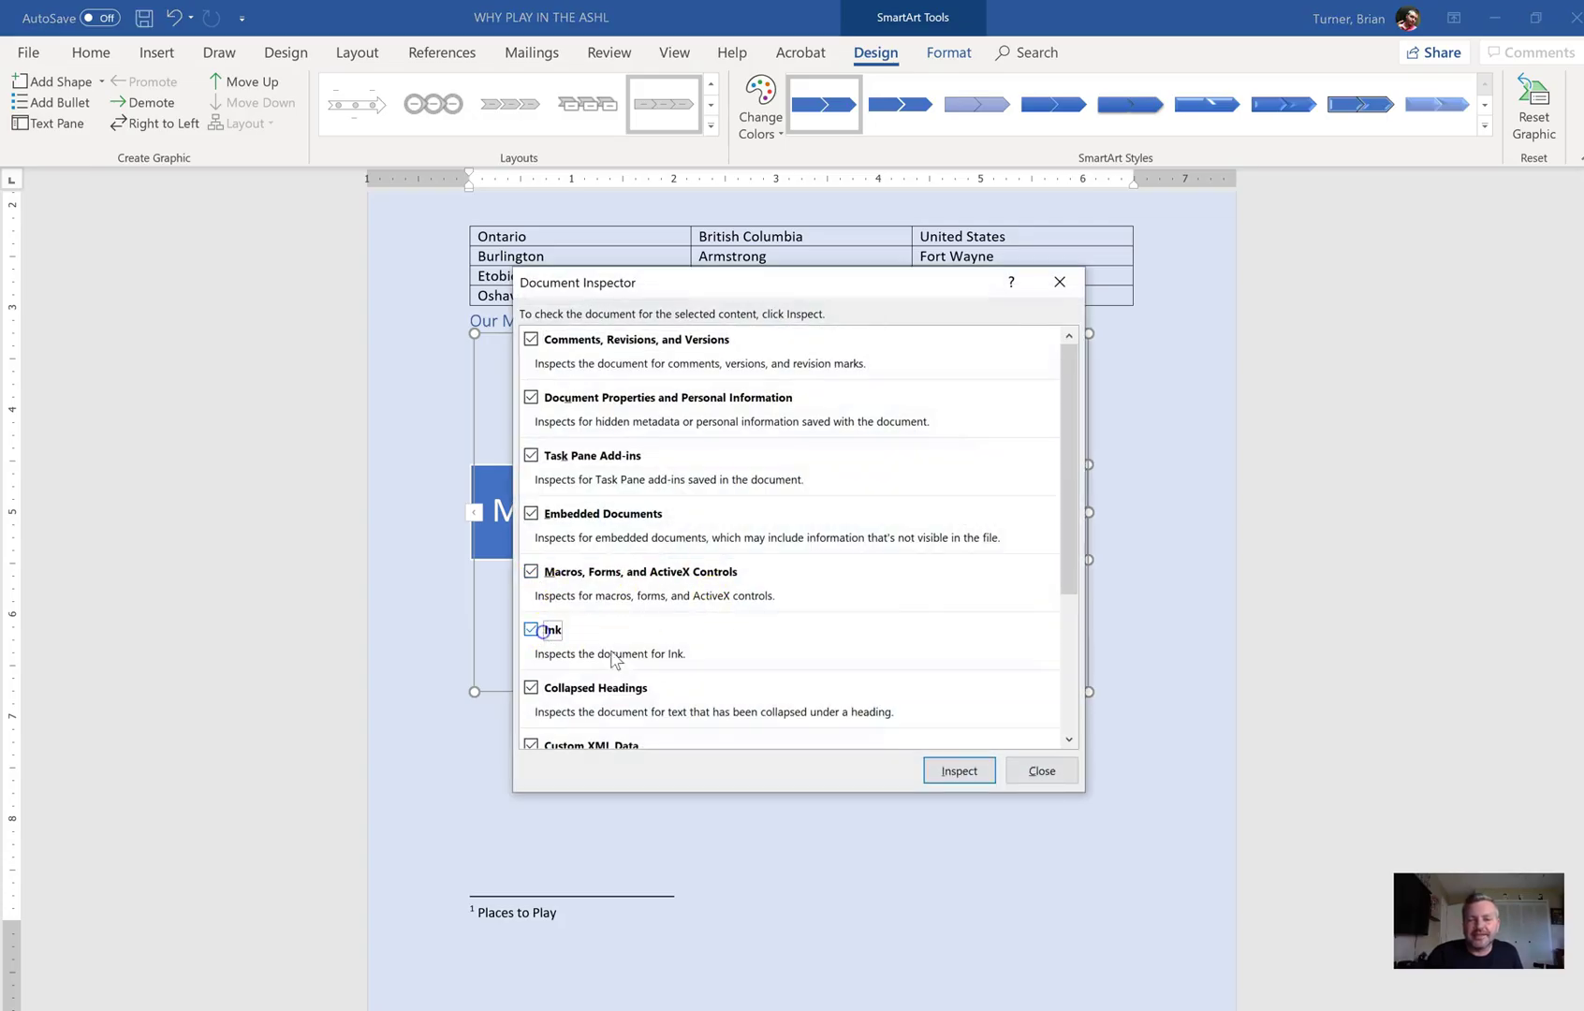
left_click(1061, 640)
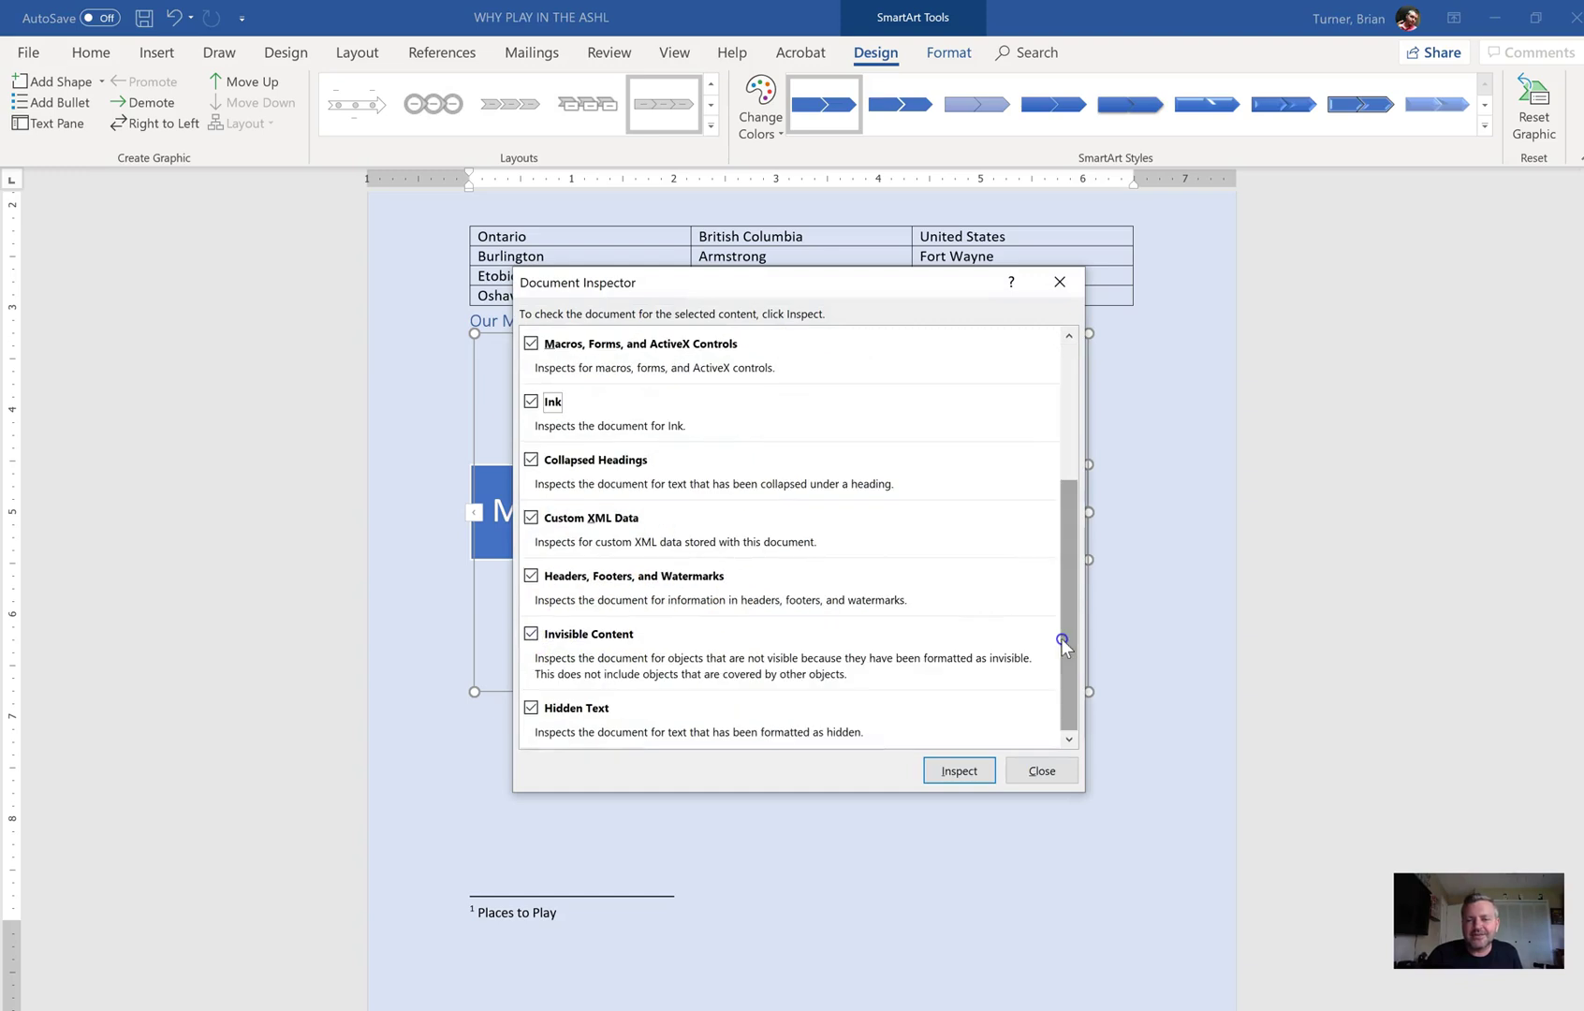
left_click(1061, 428)
left_click(1041, 770)
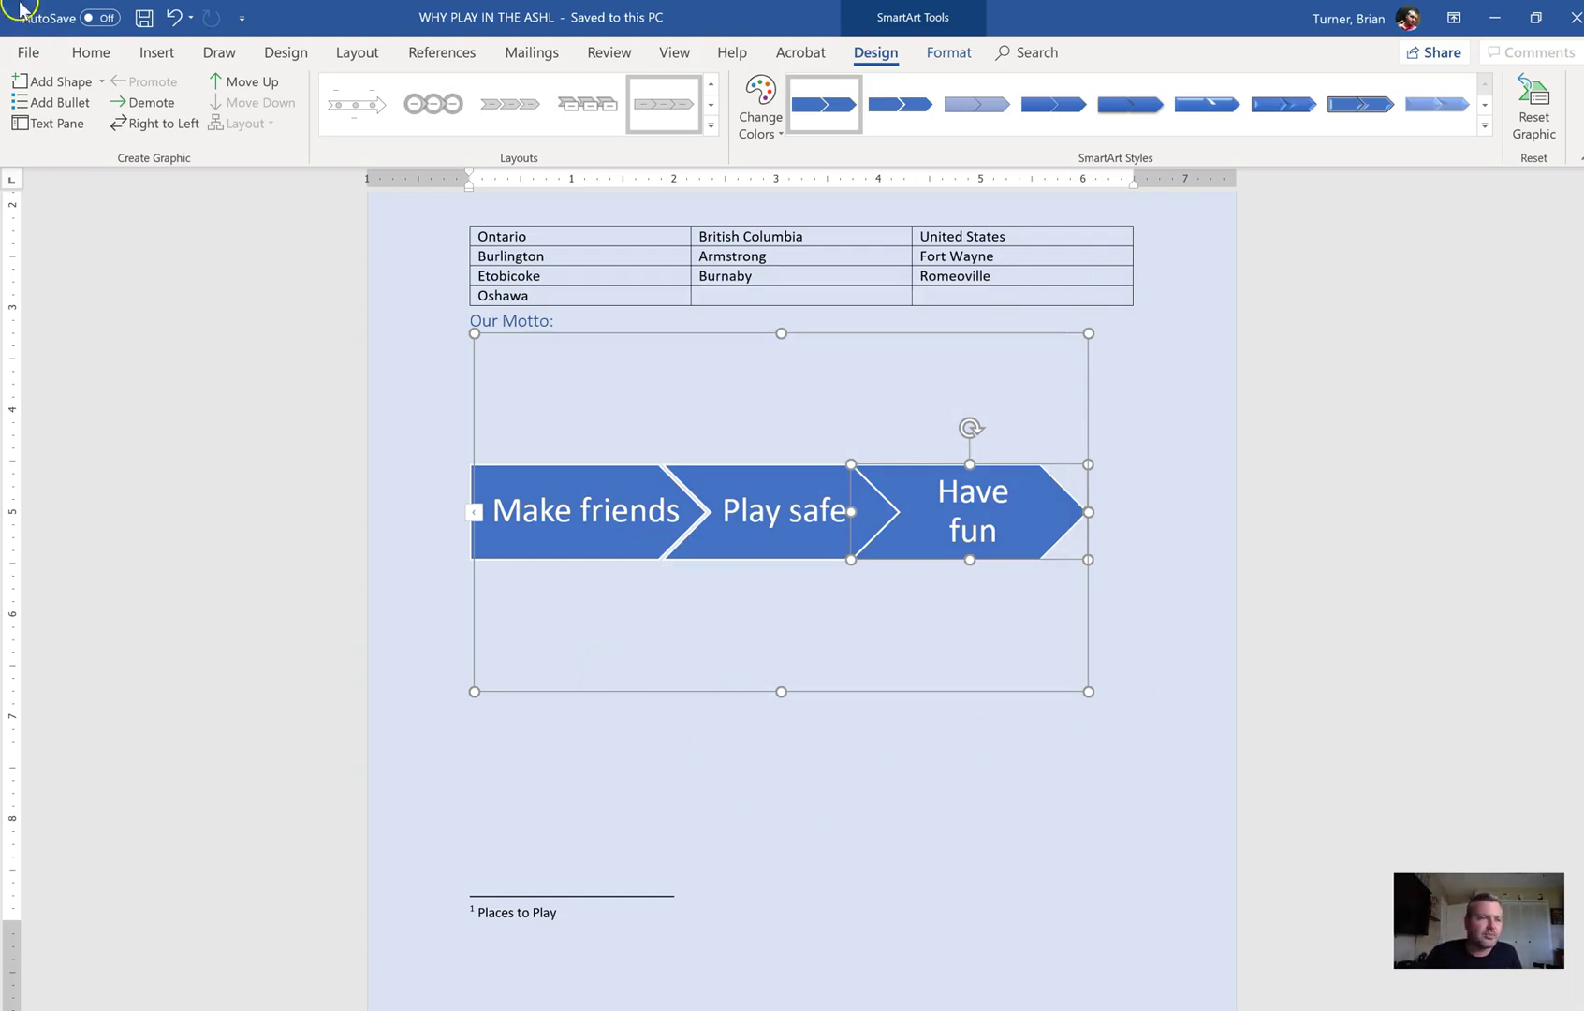
- Set the document's Subject property to 'Hockey' and return to the flyer
left_click(28, 52)
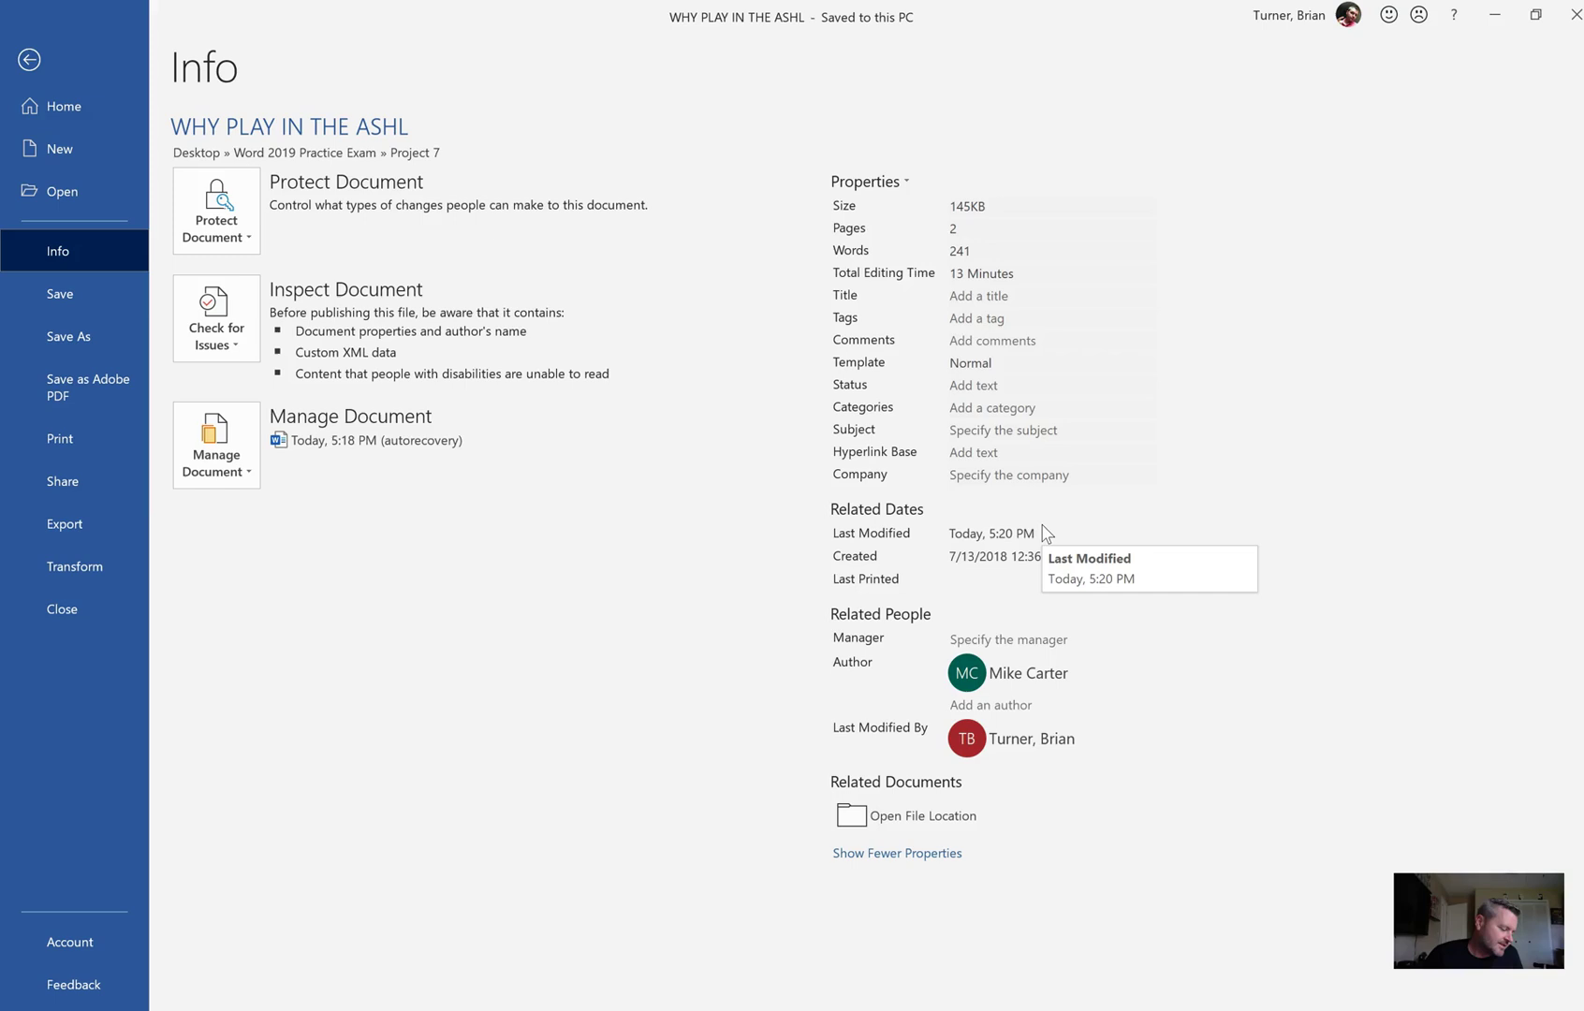
left_click(992, 406)
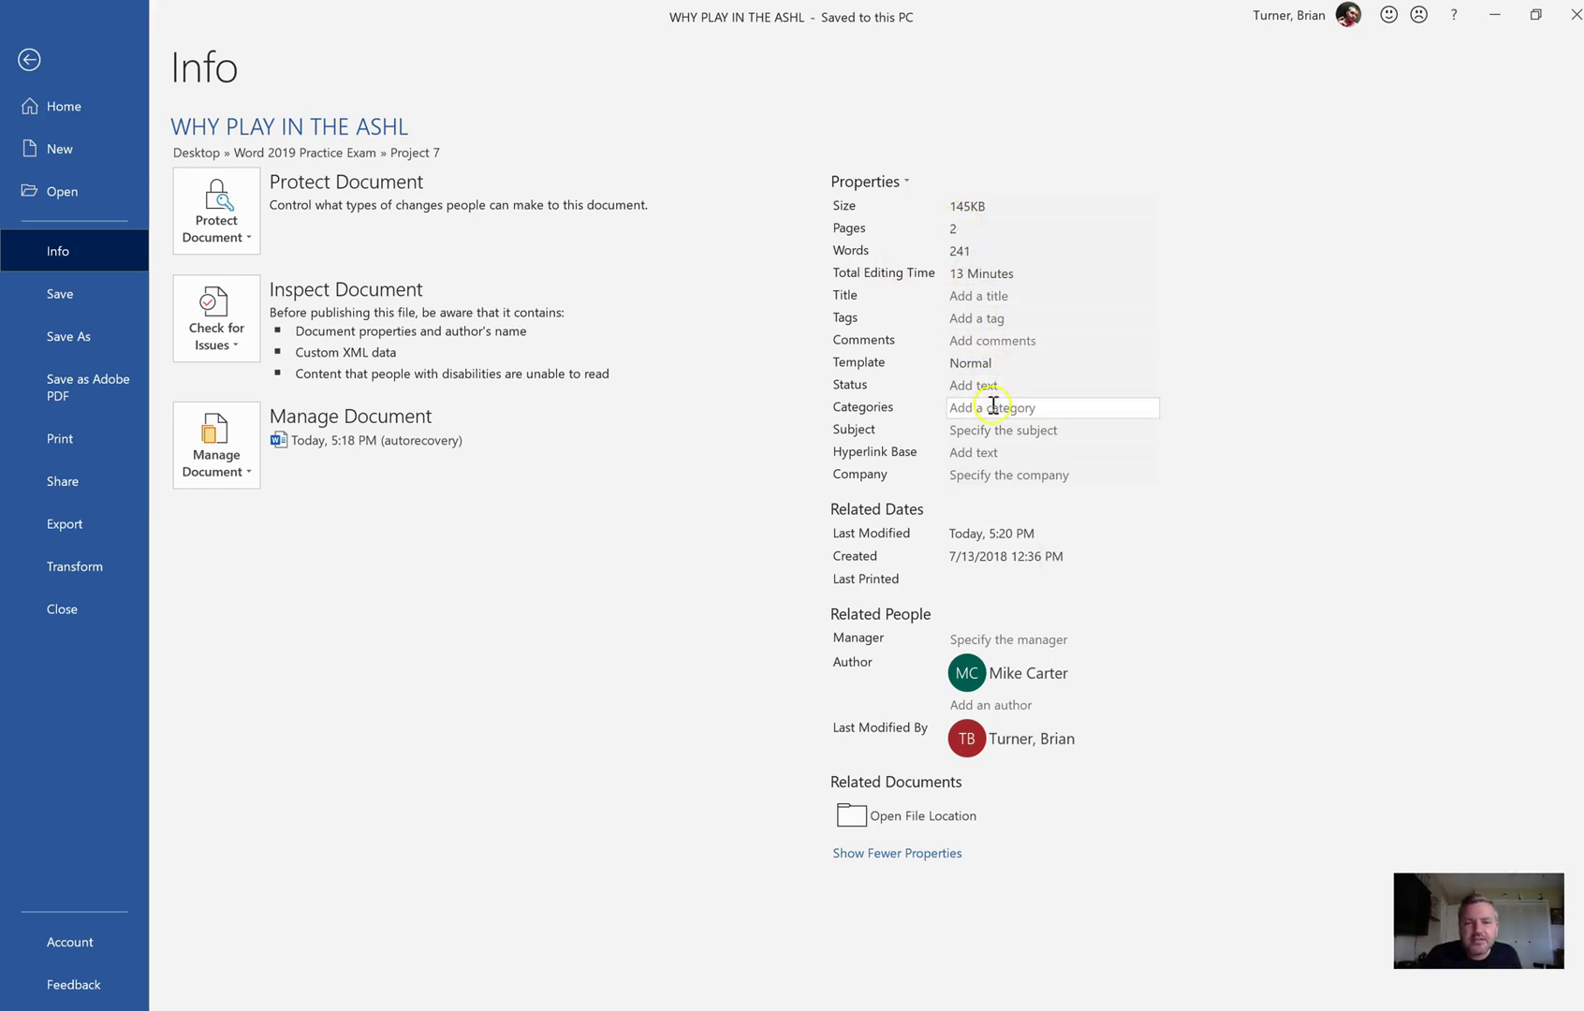
left_click(985, 430)
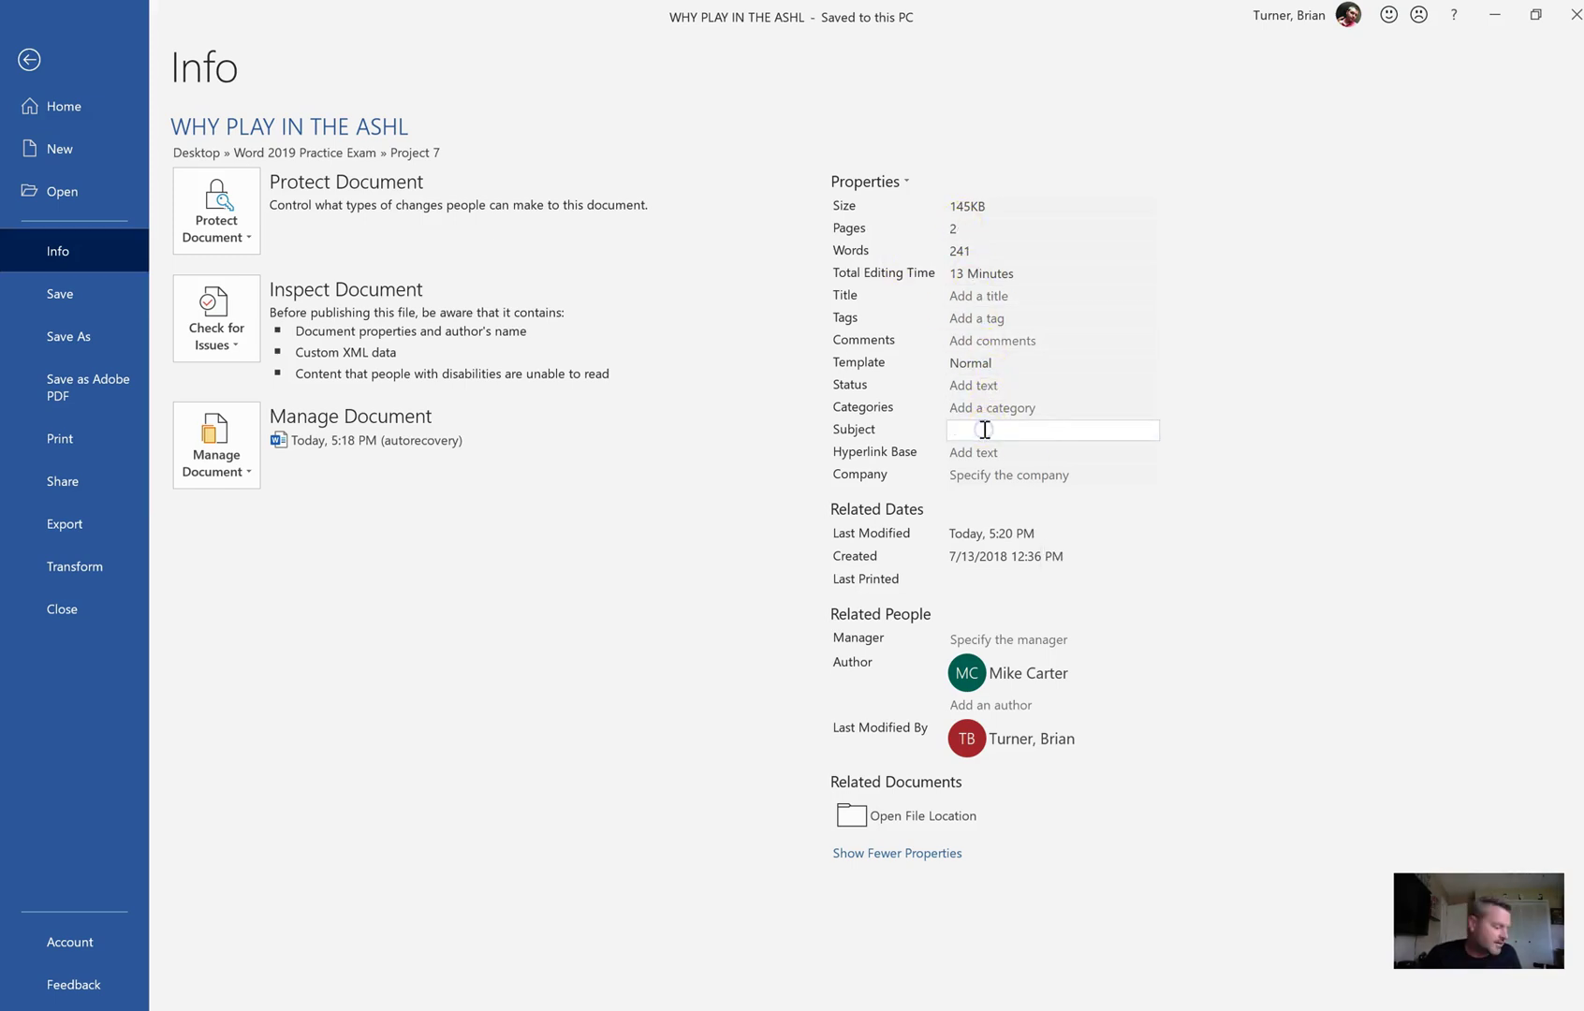
type("Hockey")
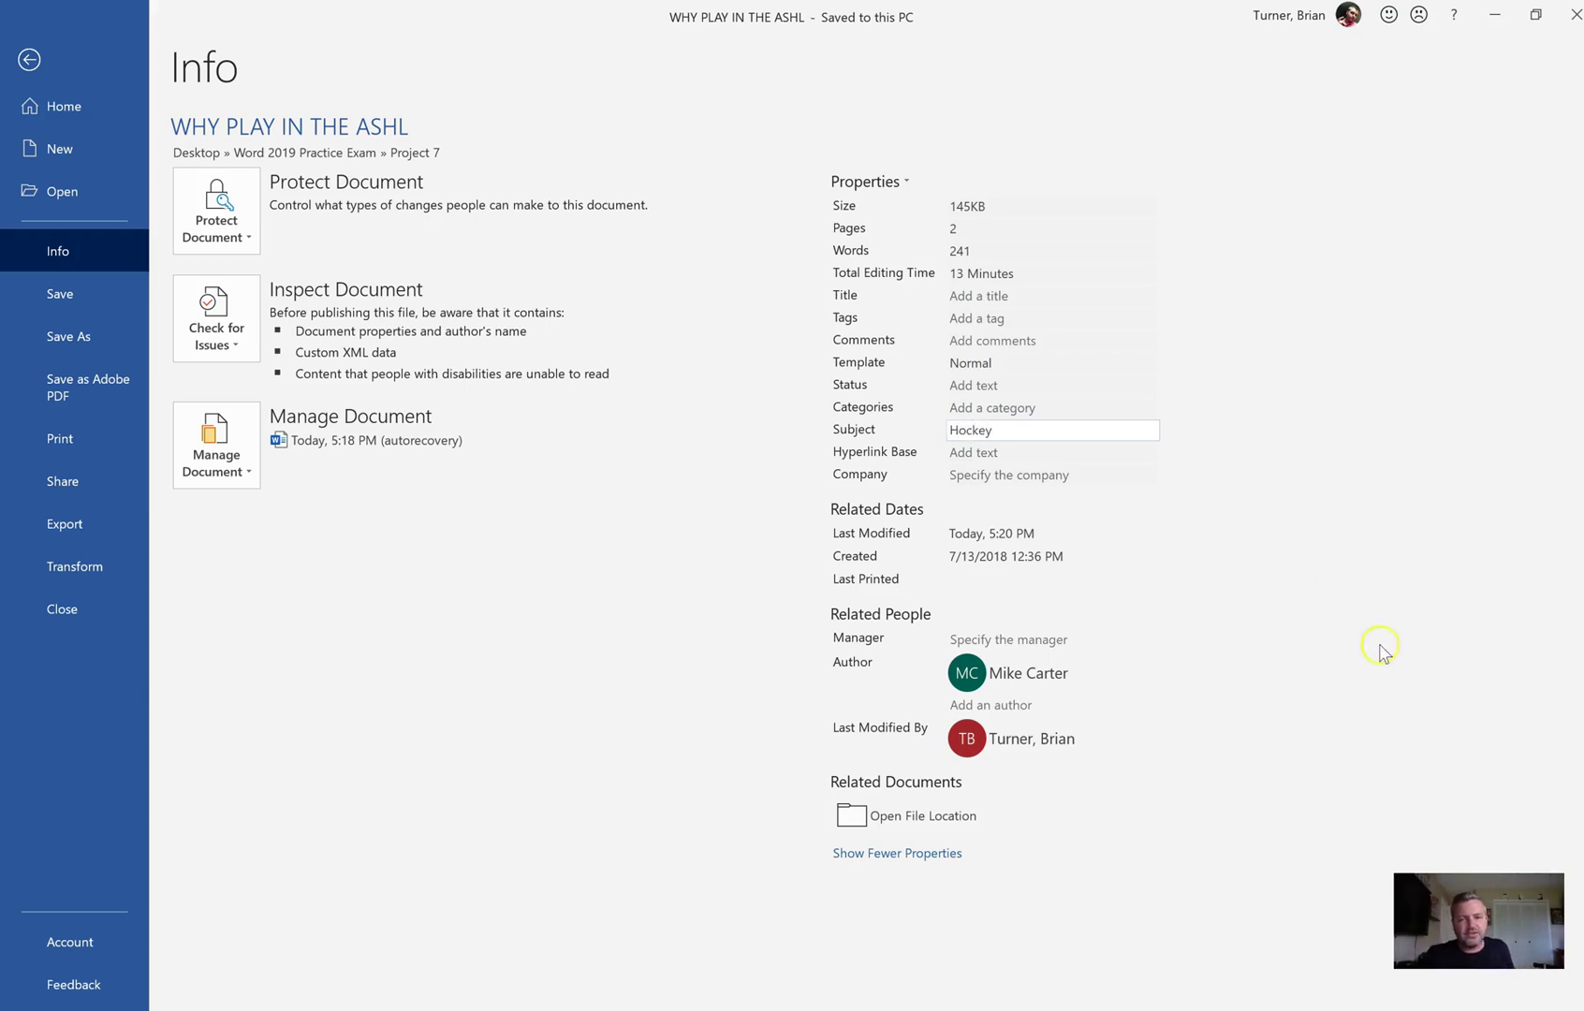
left_click(1367, 599)
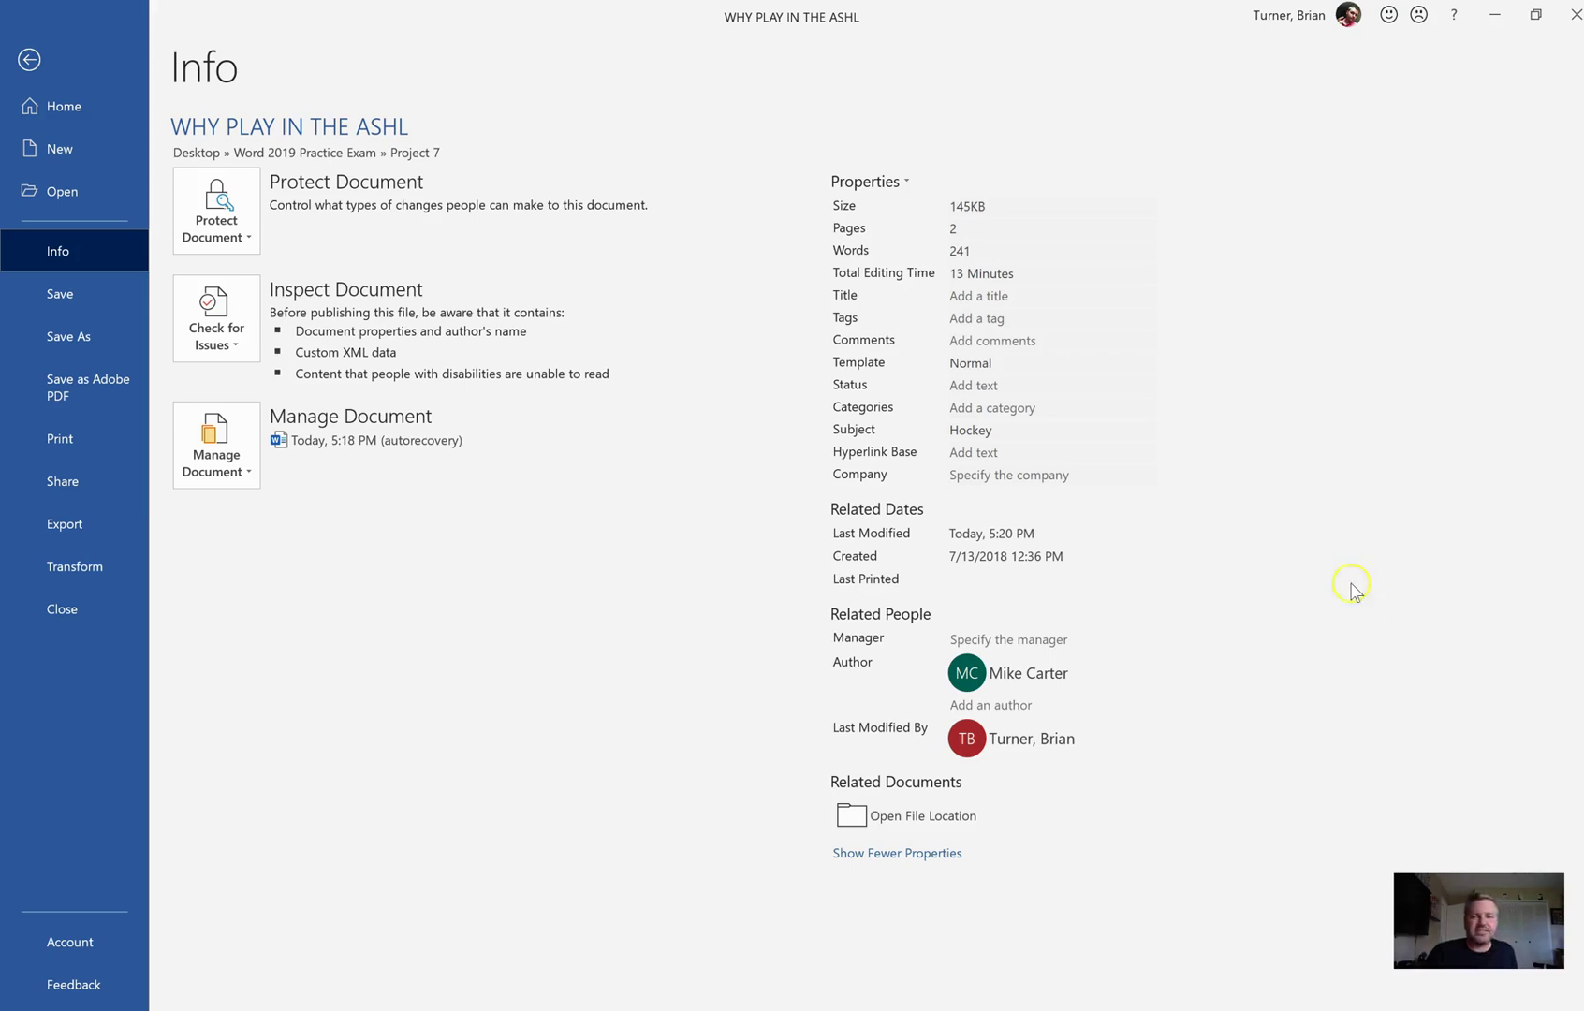
left_click(36, 59)
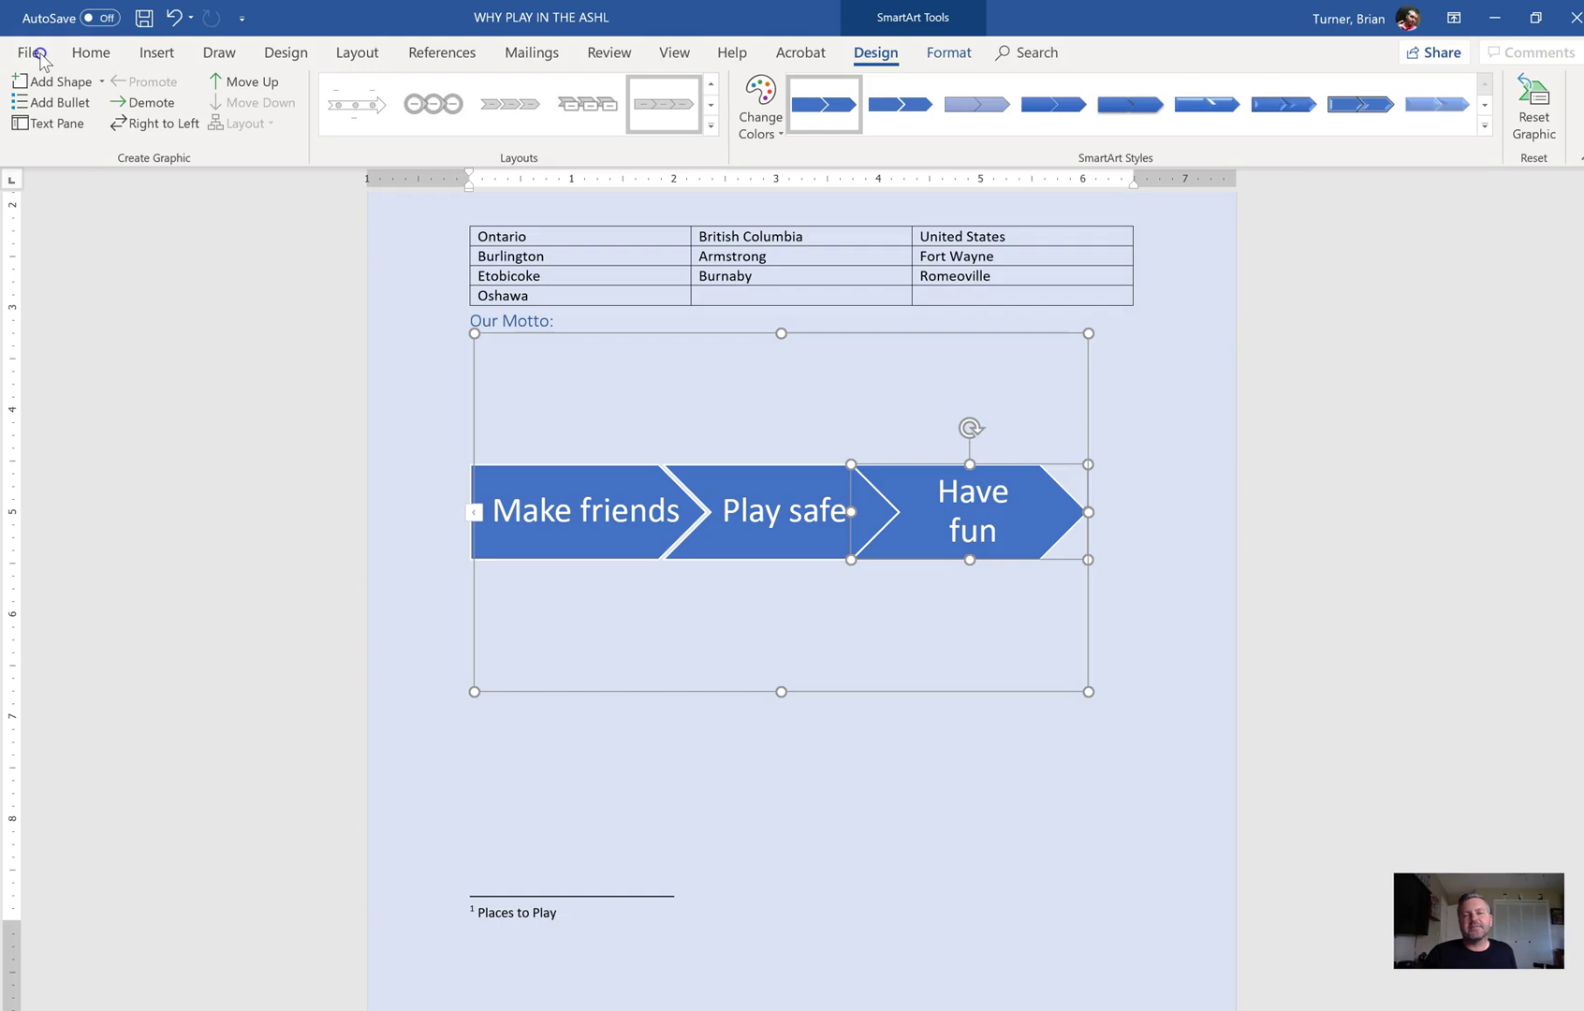
- Put the cursor below the motto graphic, toggle Show/Hide ¶ on and off, then open File Info
left_click(85, 54)
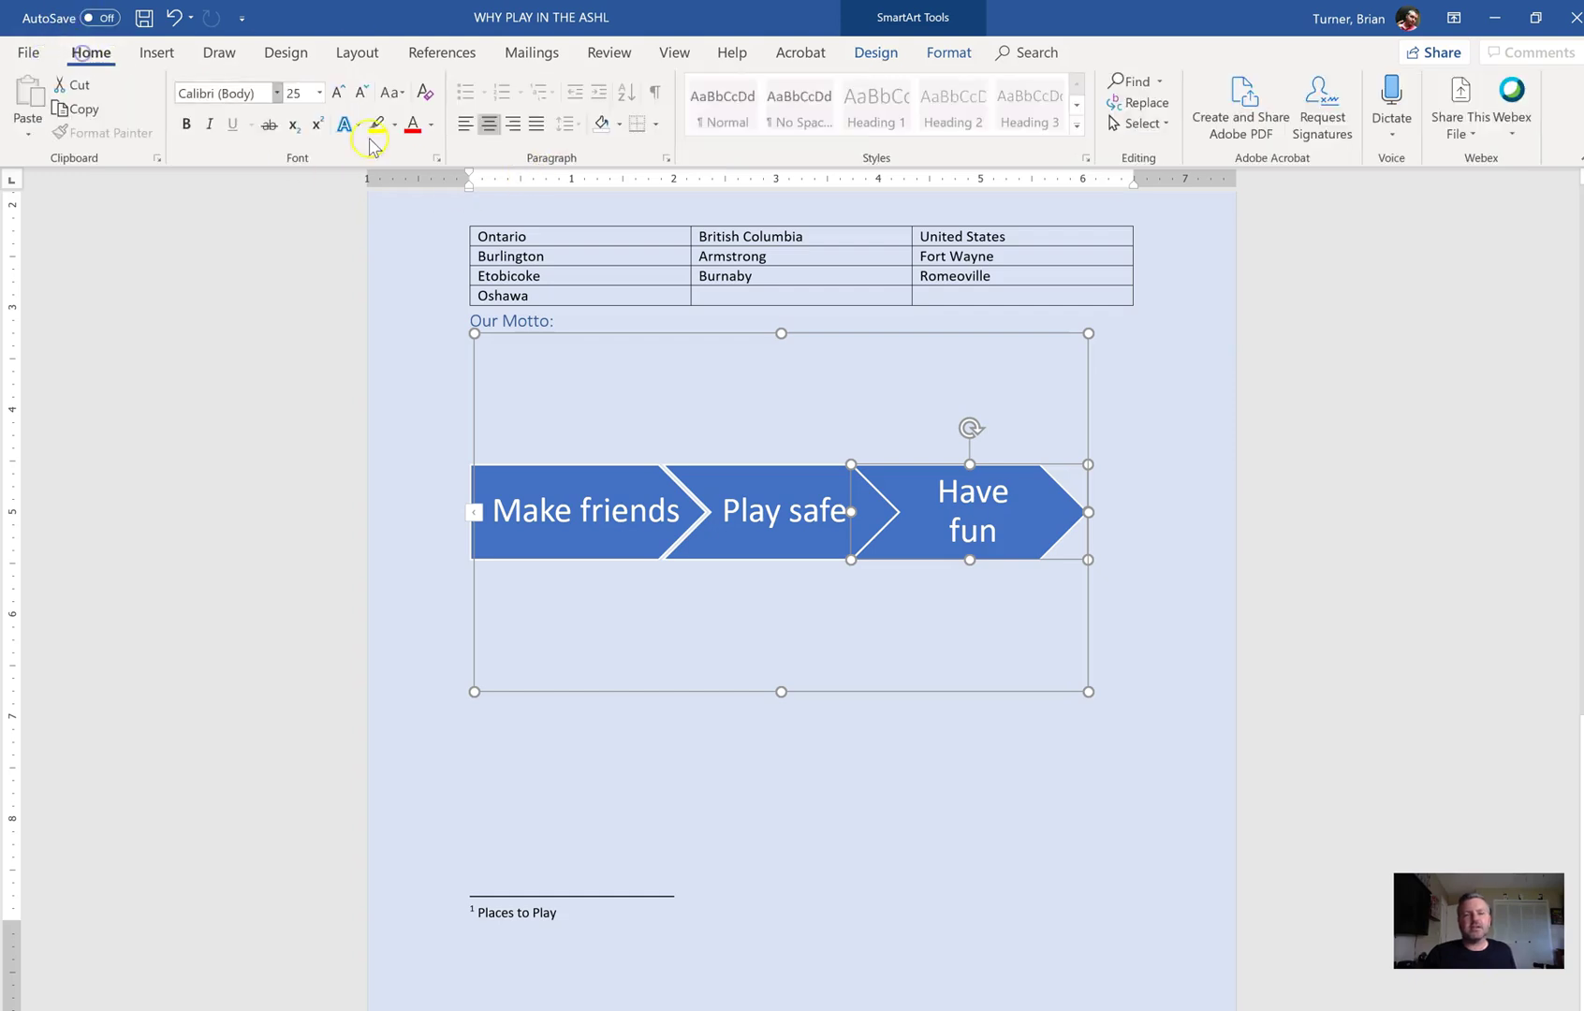
left_click(419, 735)
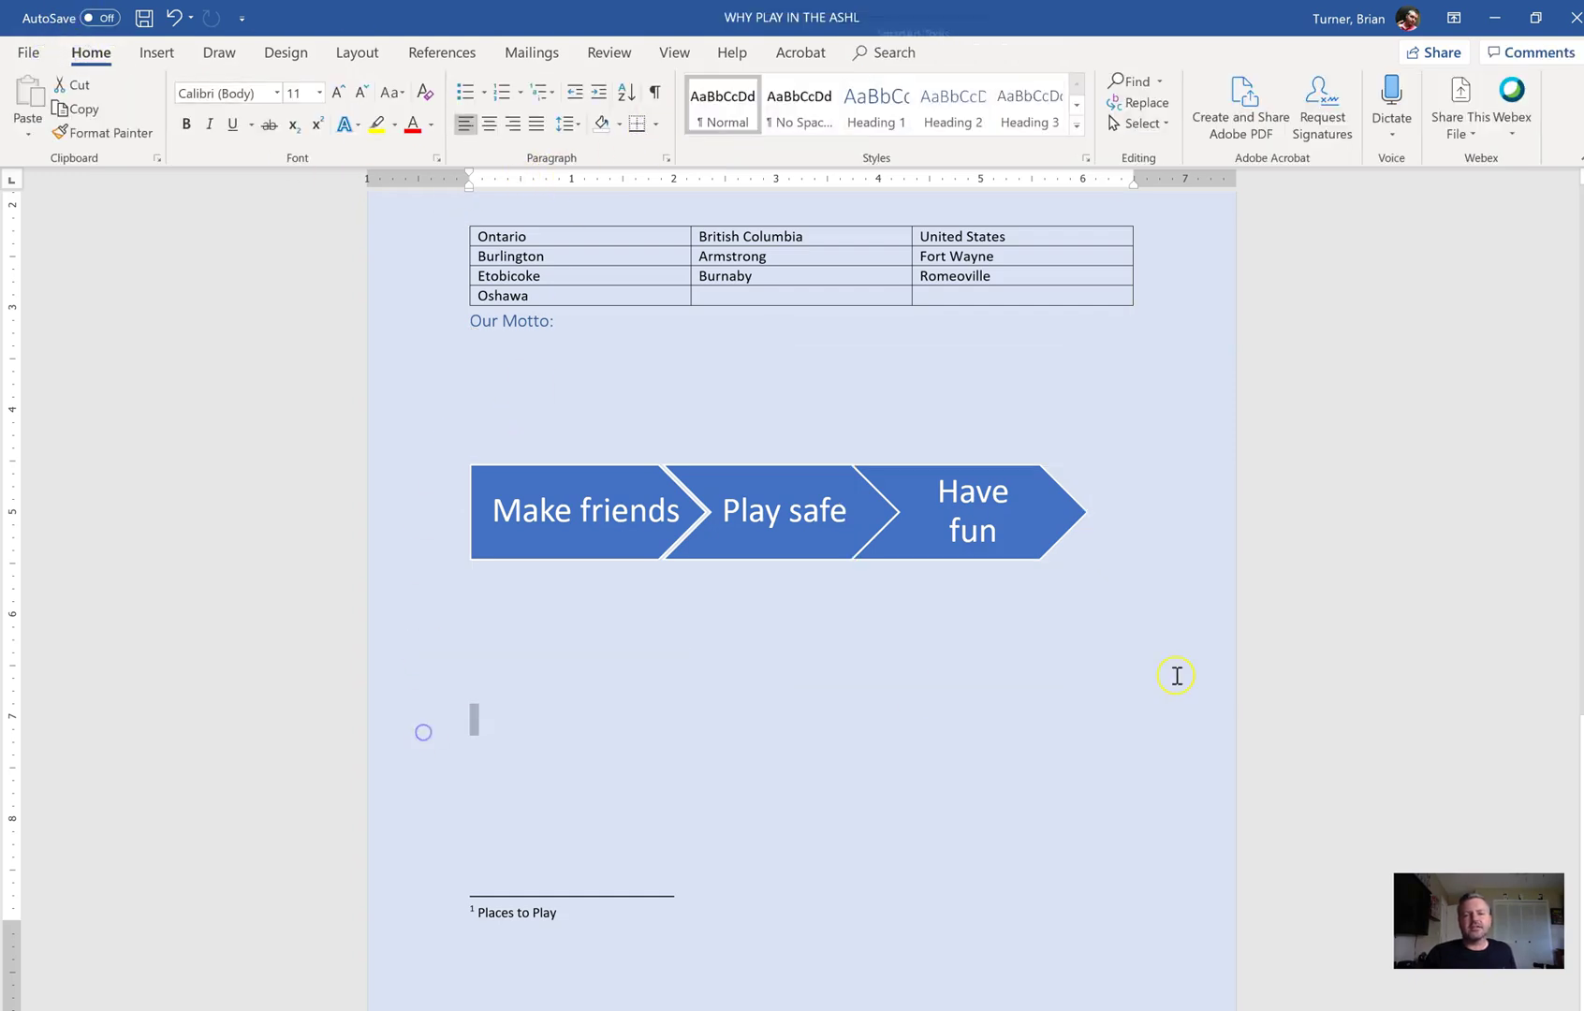
left_click(654, 93)
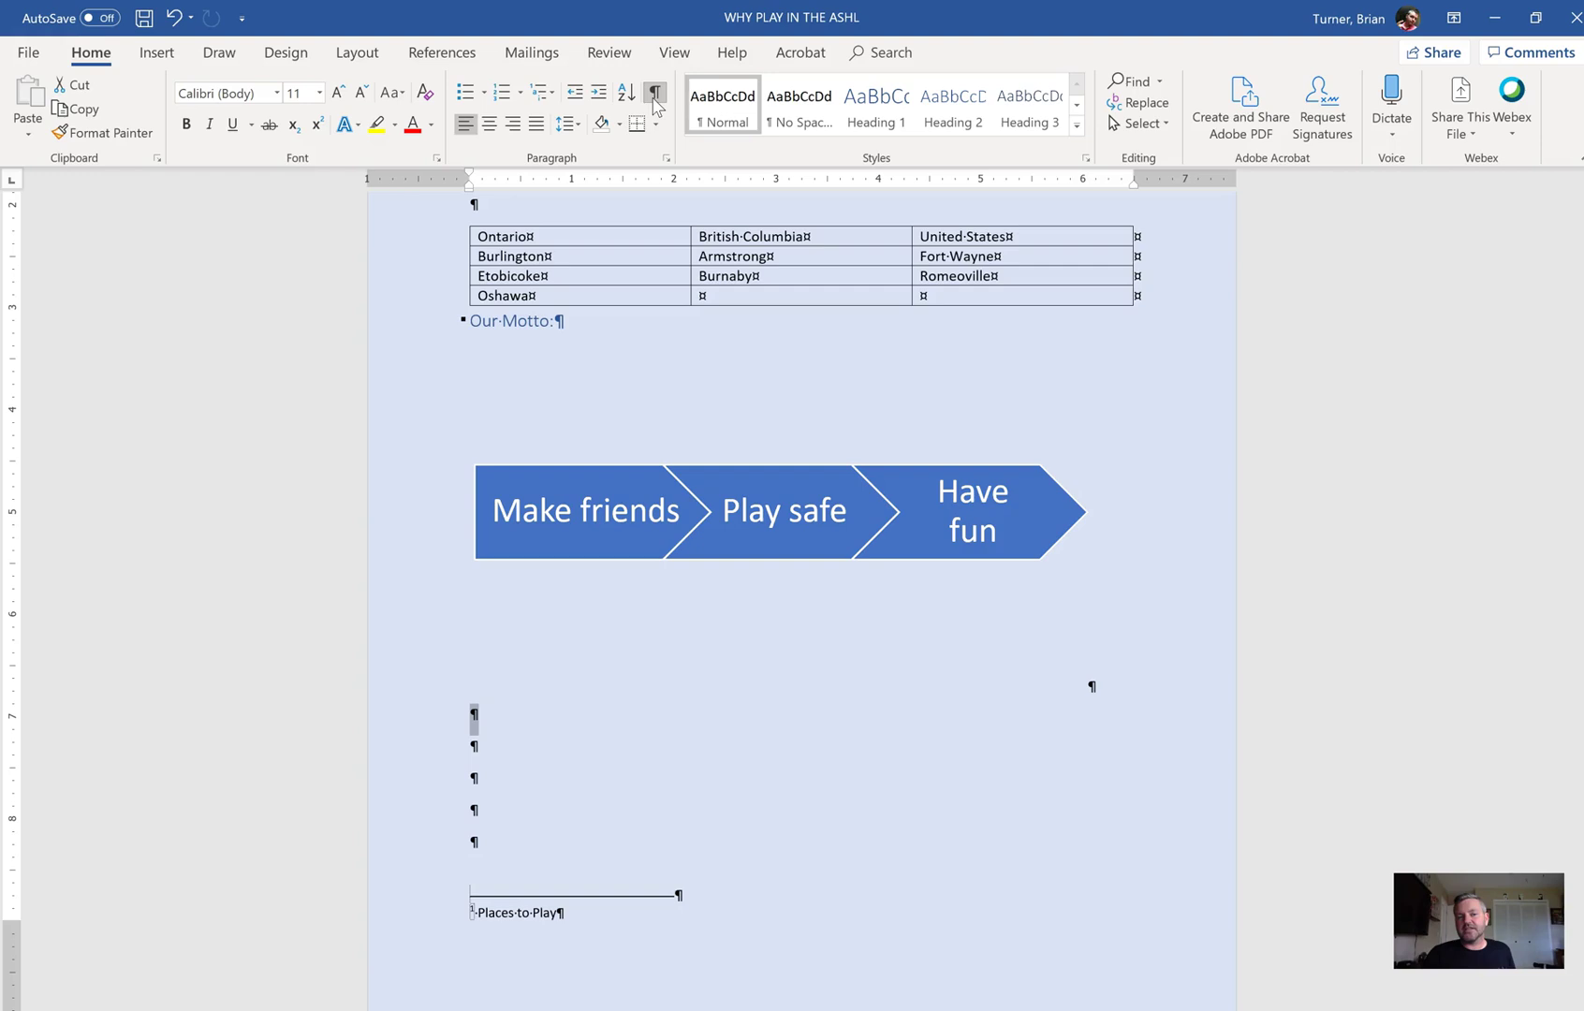
left_click(654, 99)
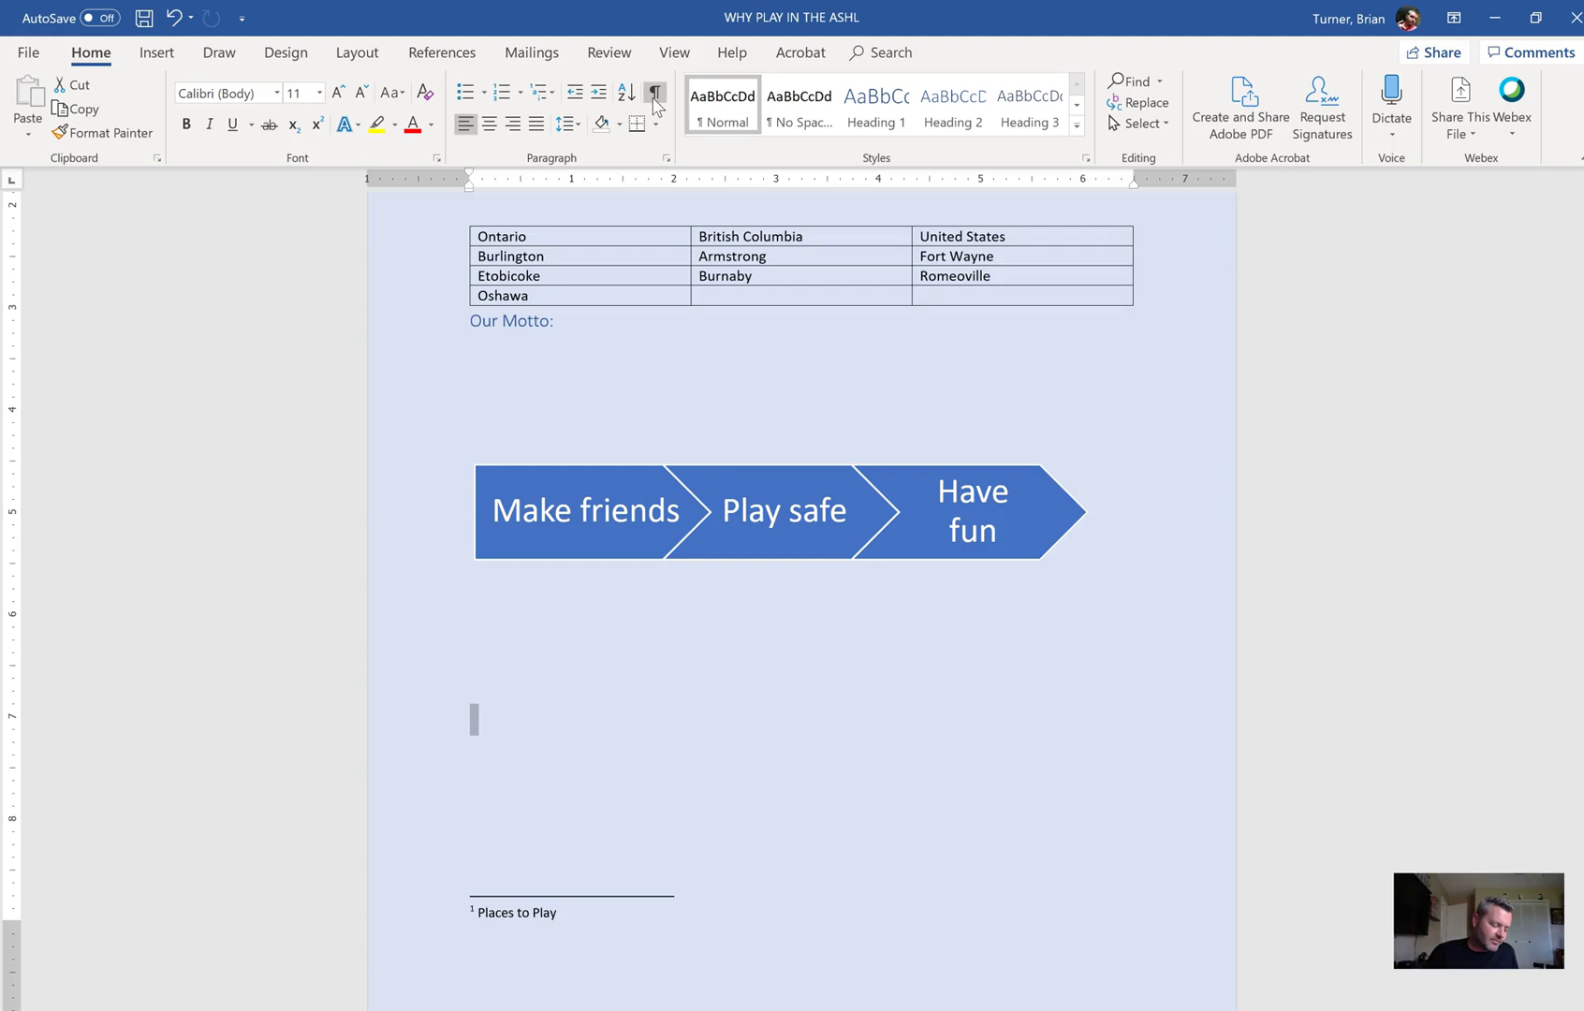
left_click(20, 52)
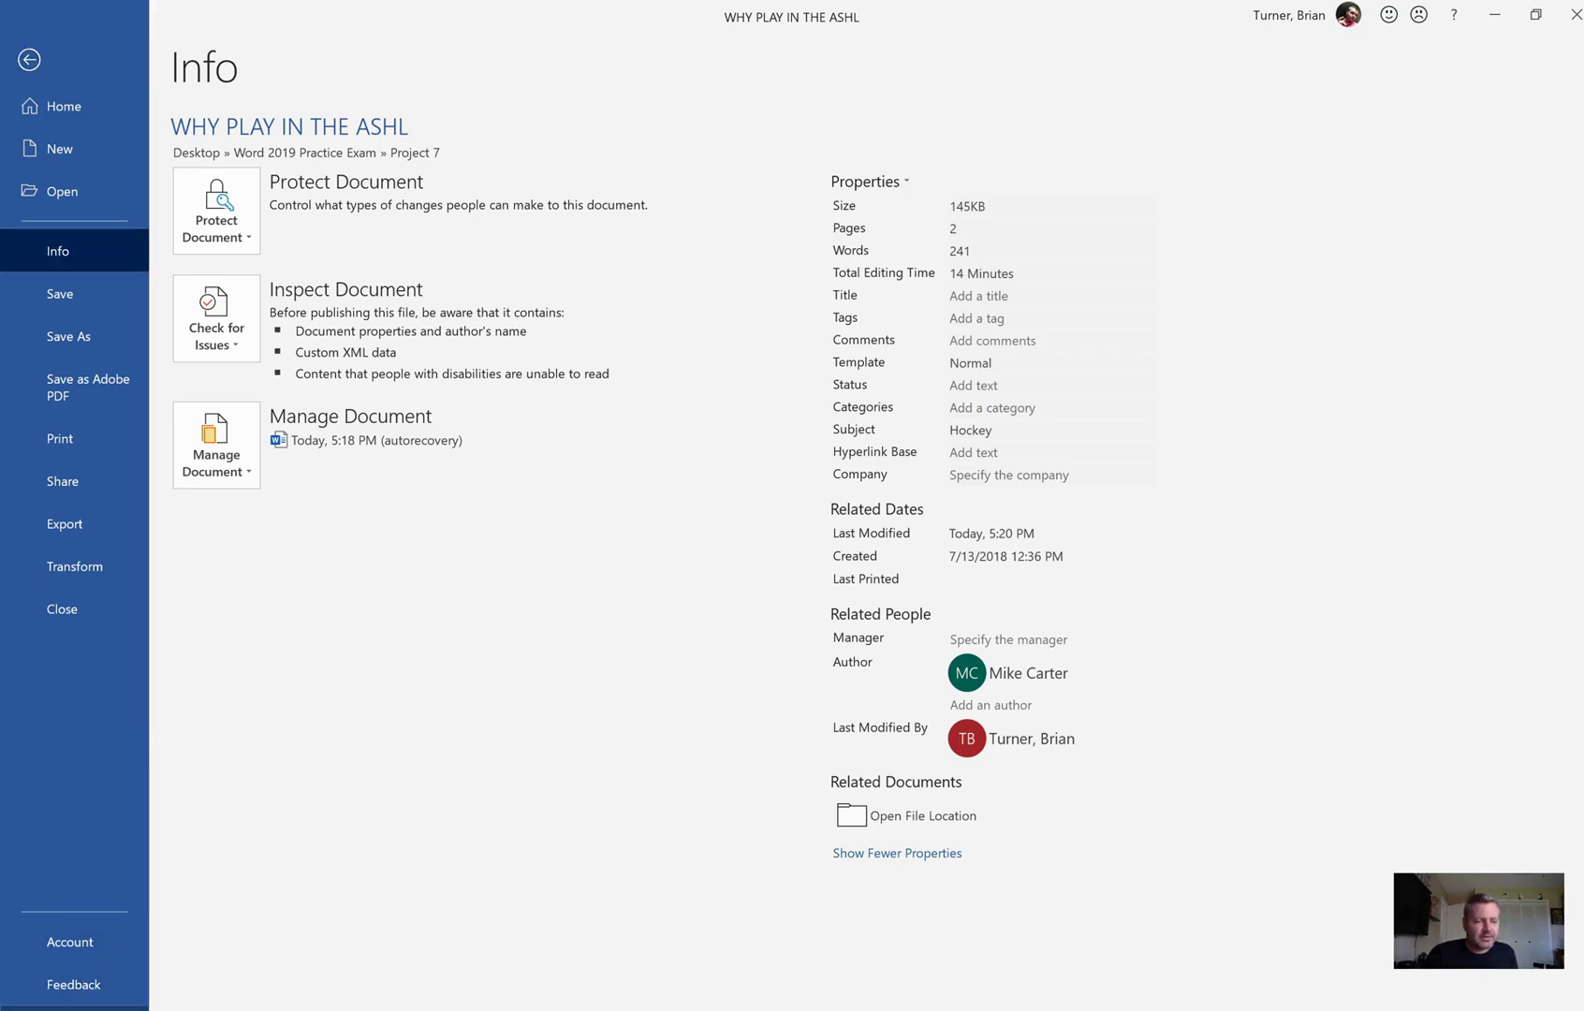
- Tick Tab characters and untick Object anchors in Word Options Display, then cancel after server drafts errors
left_click(65, 1009)
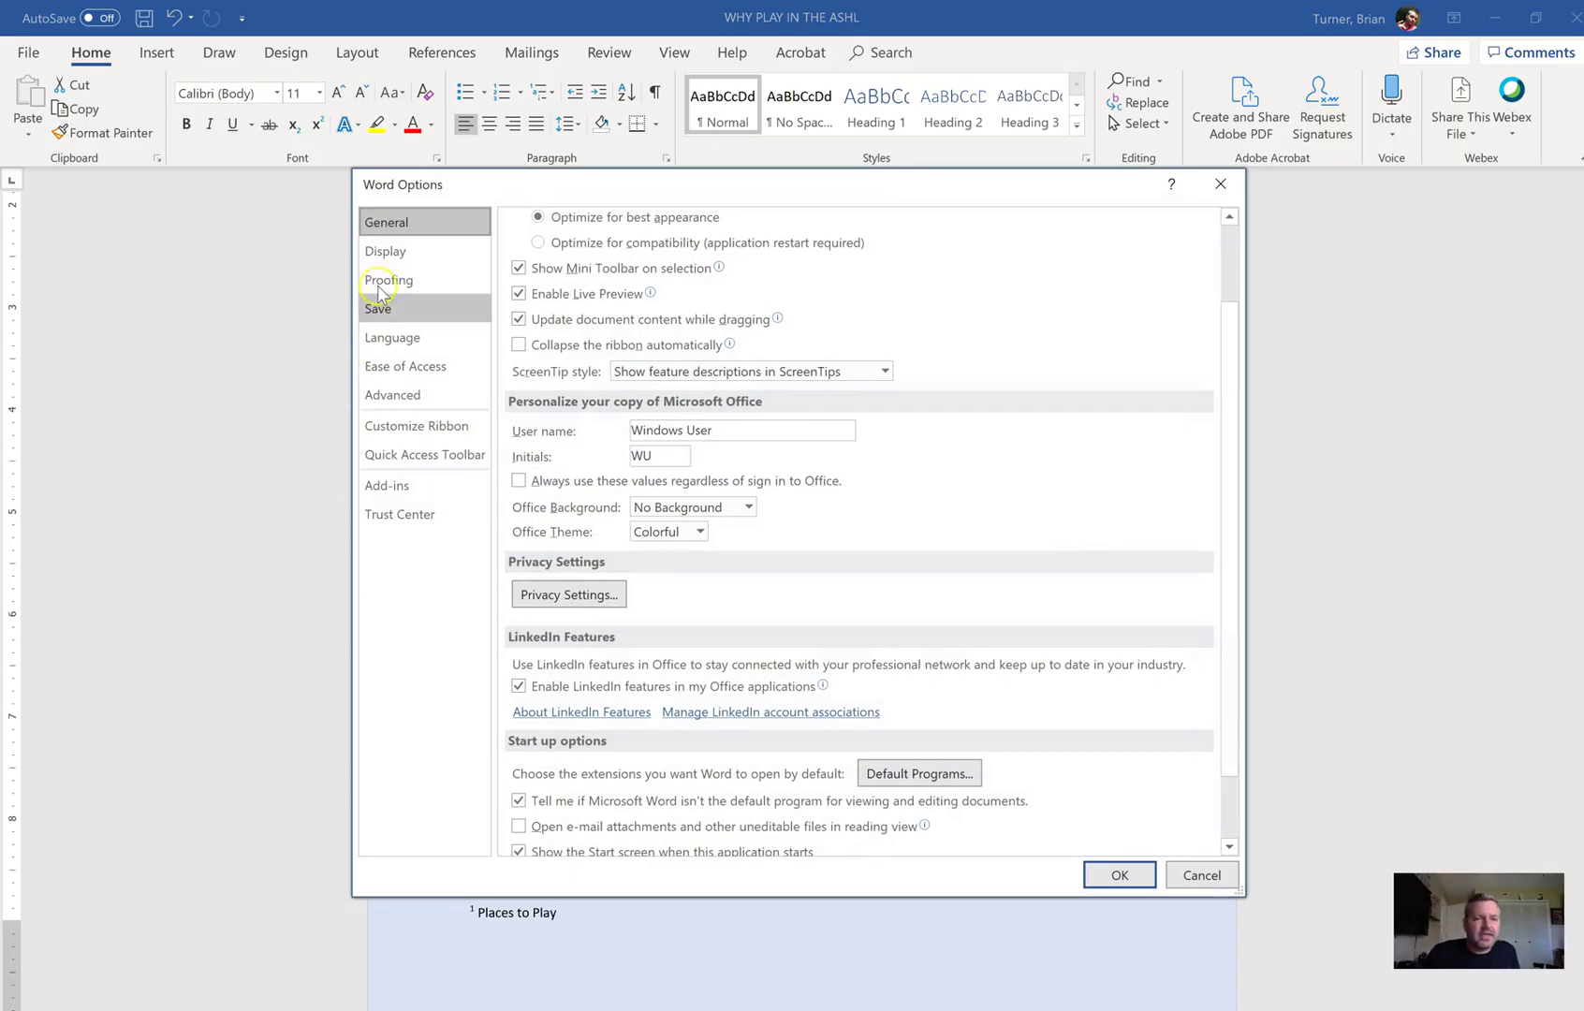
left_click(393, 260)
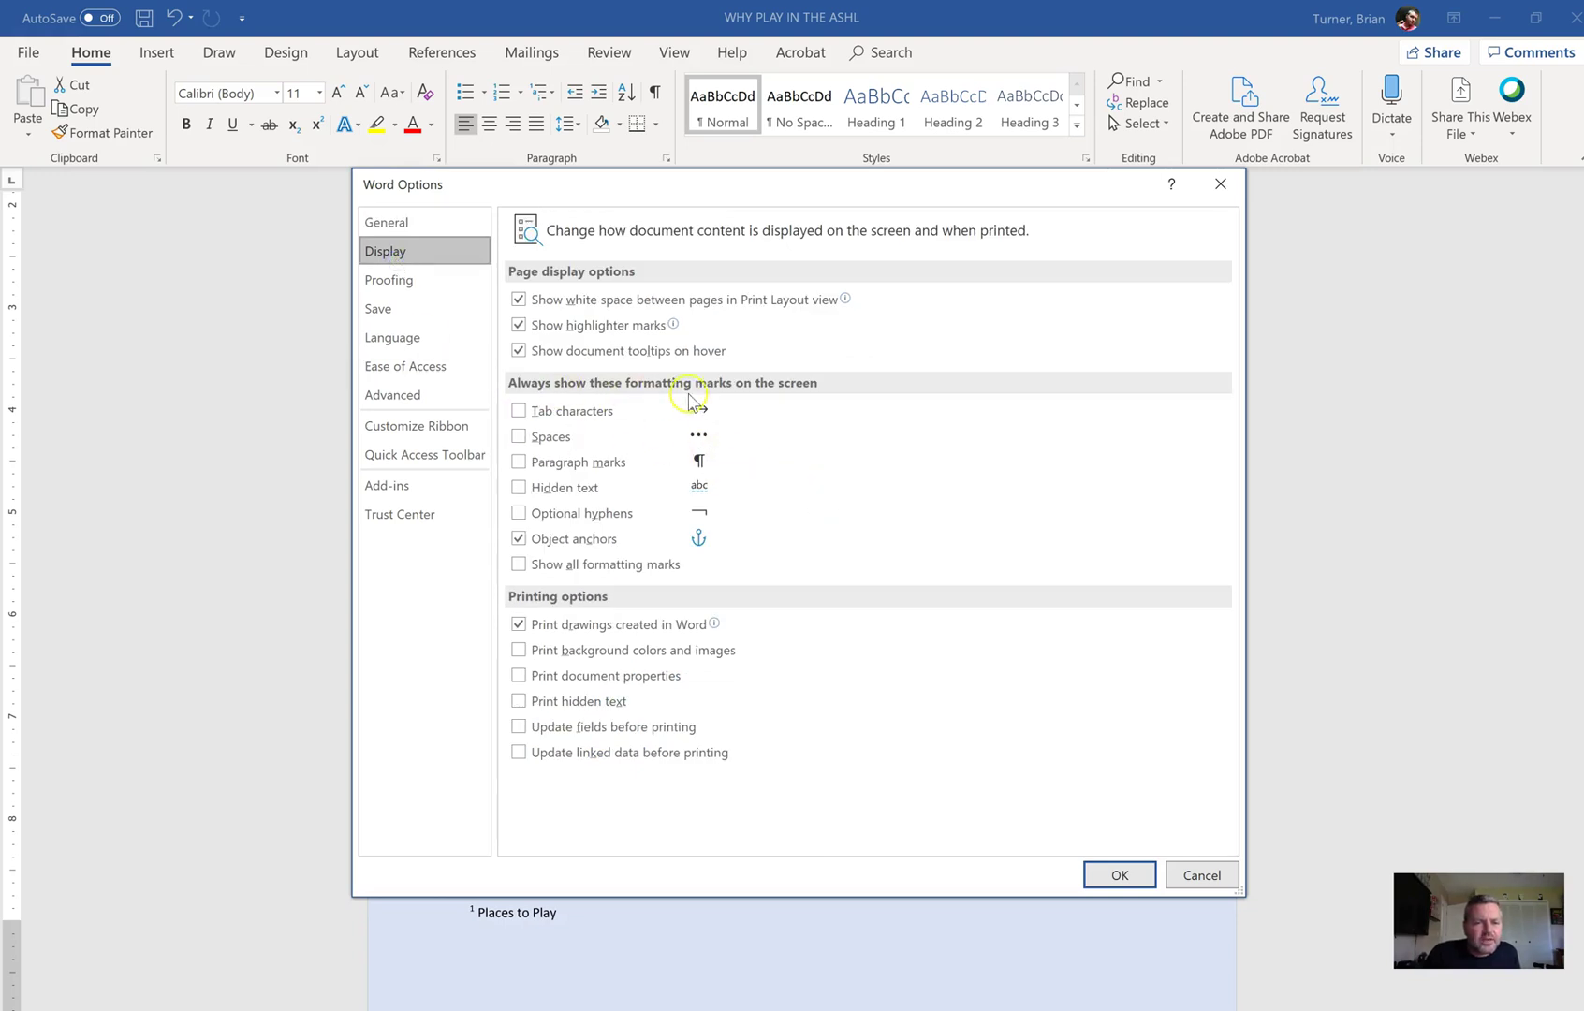
left_click(518, 412)
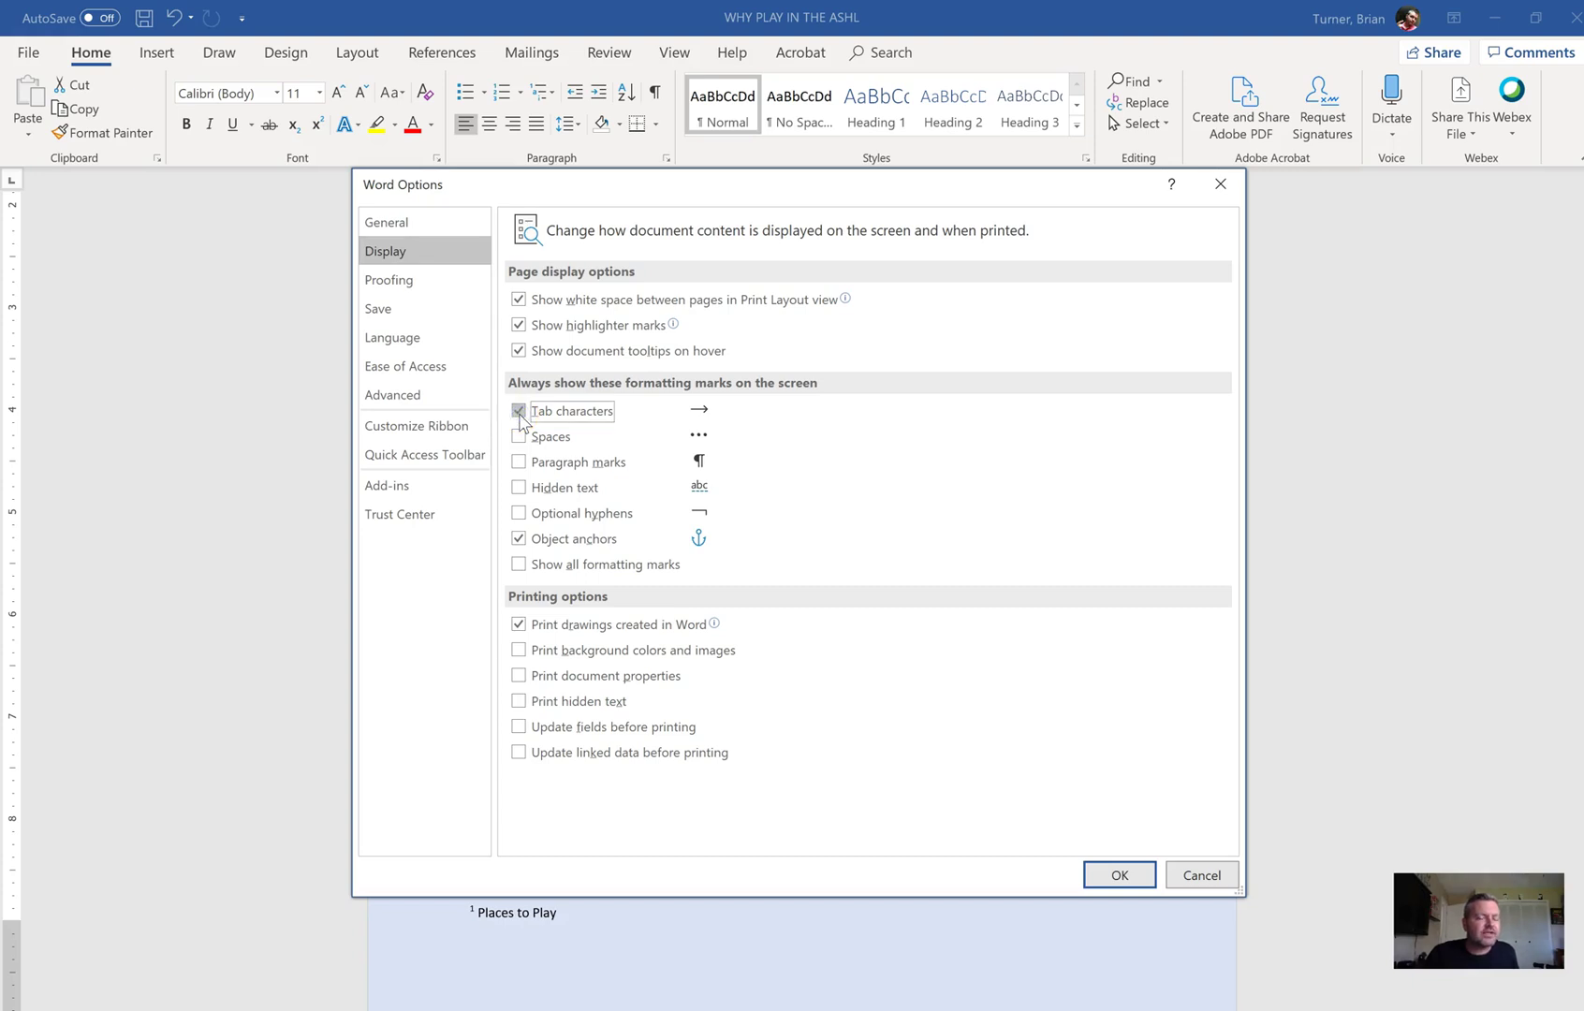
left_click(523, 539)
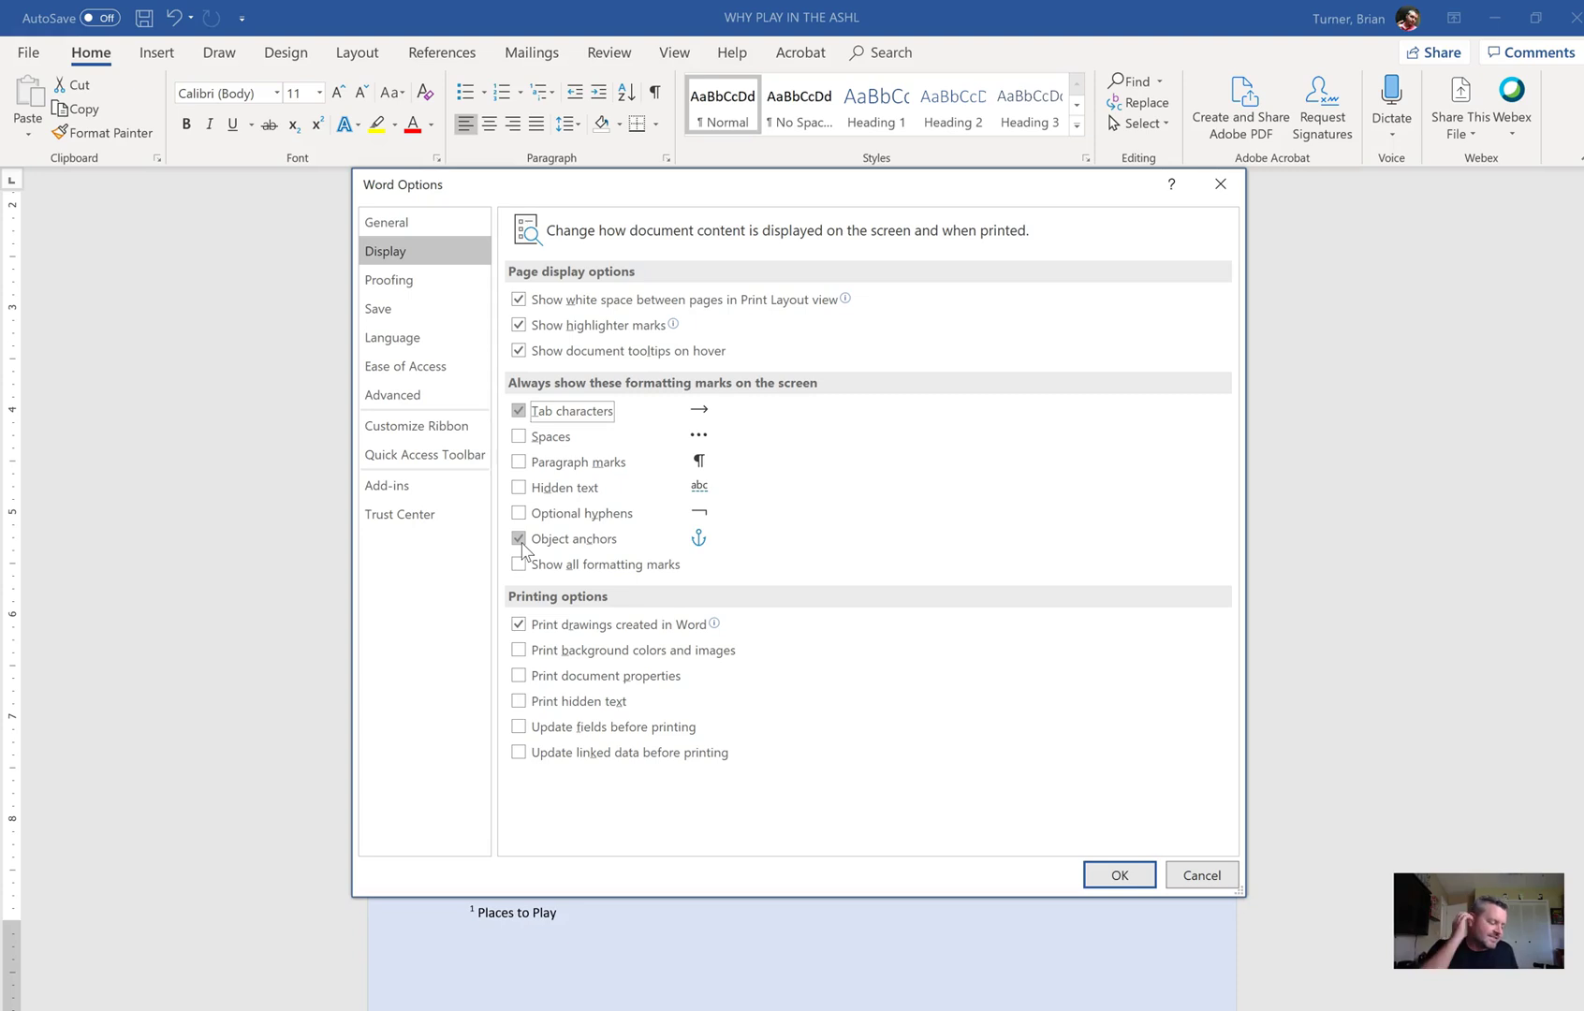
left_click(521, 541)
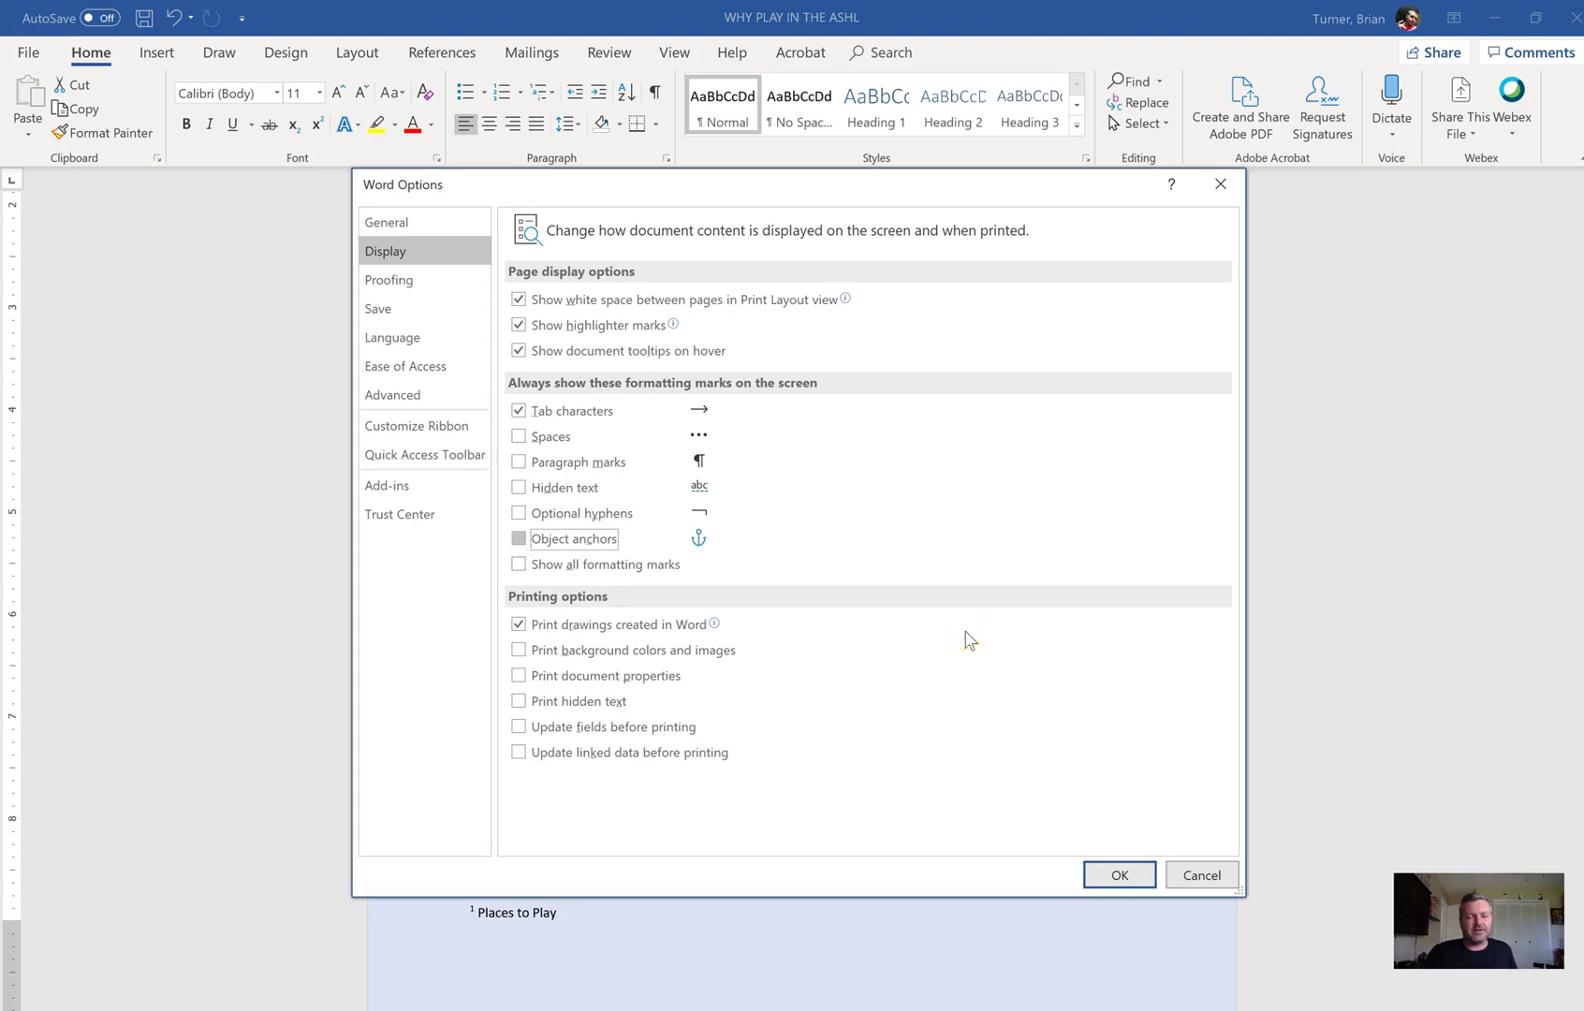
left_click(1108, 872)
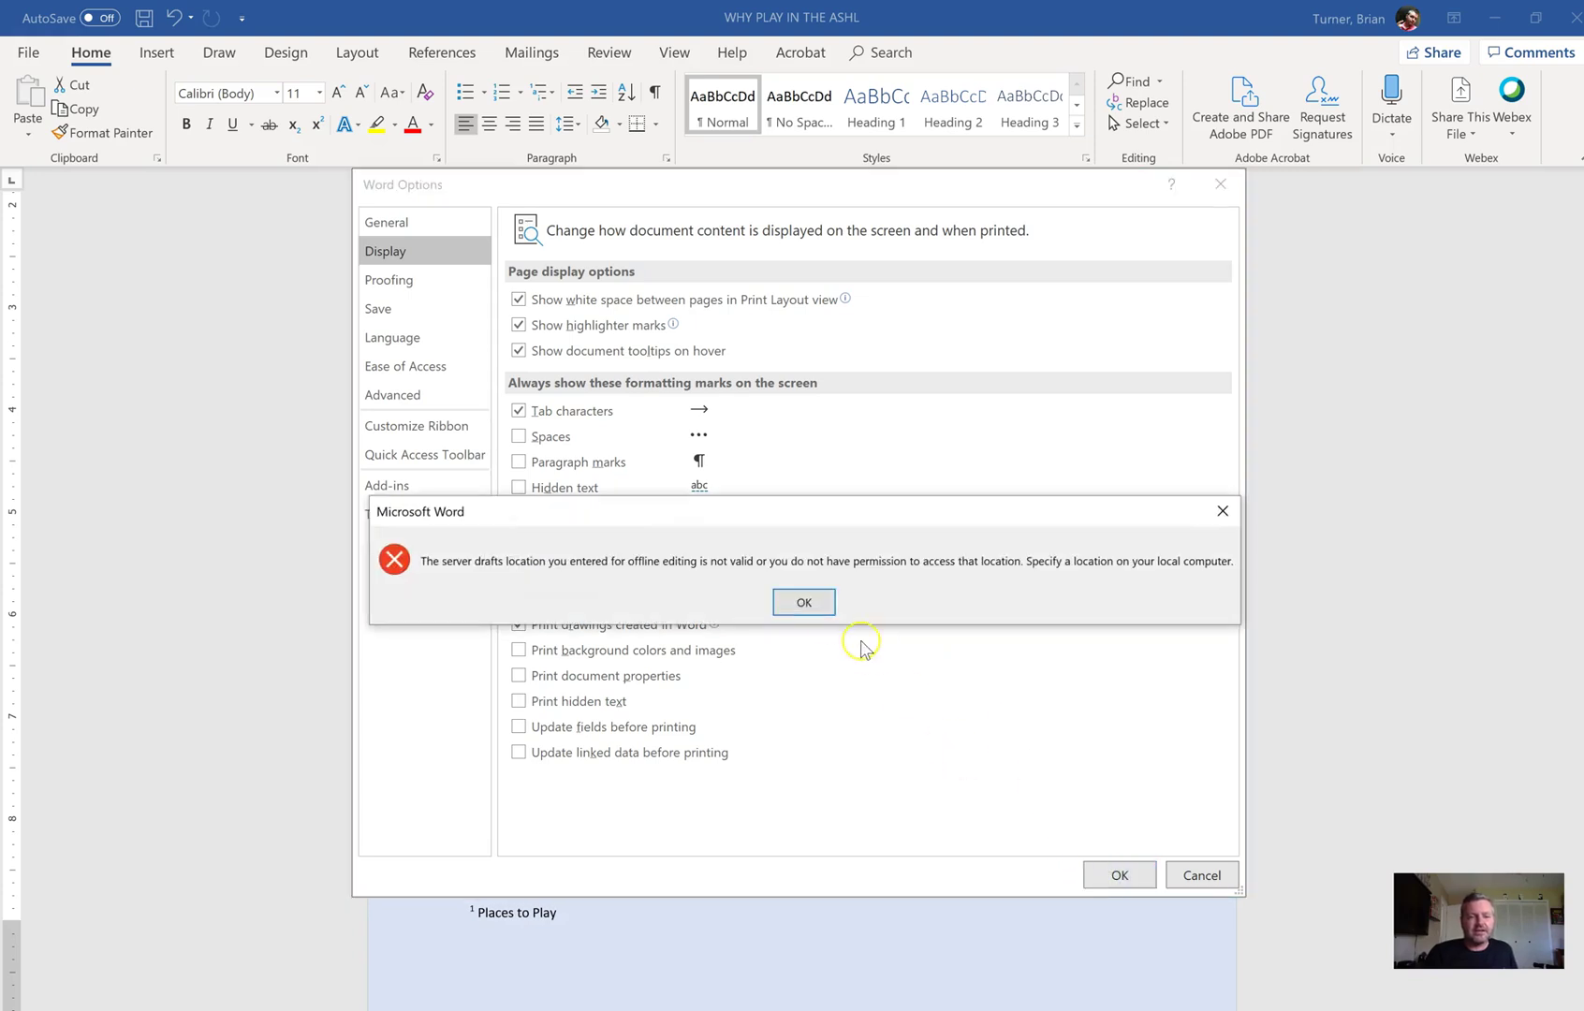
left_click(805, 603)
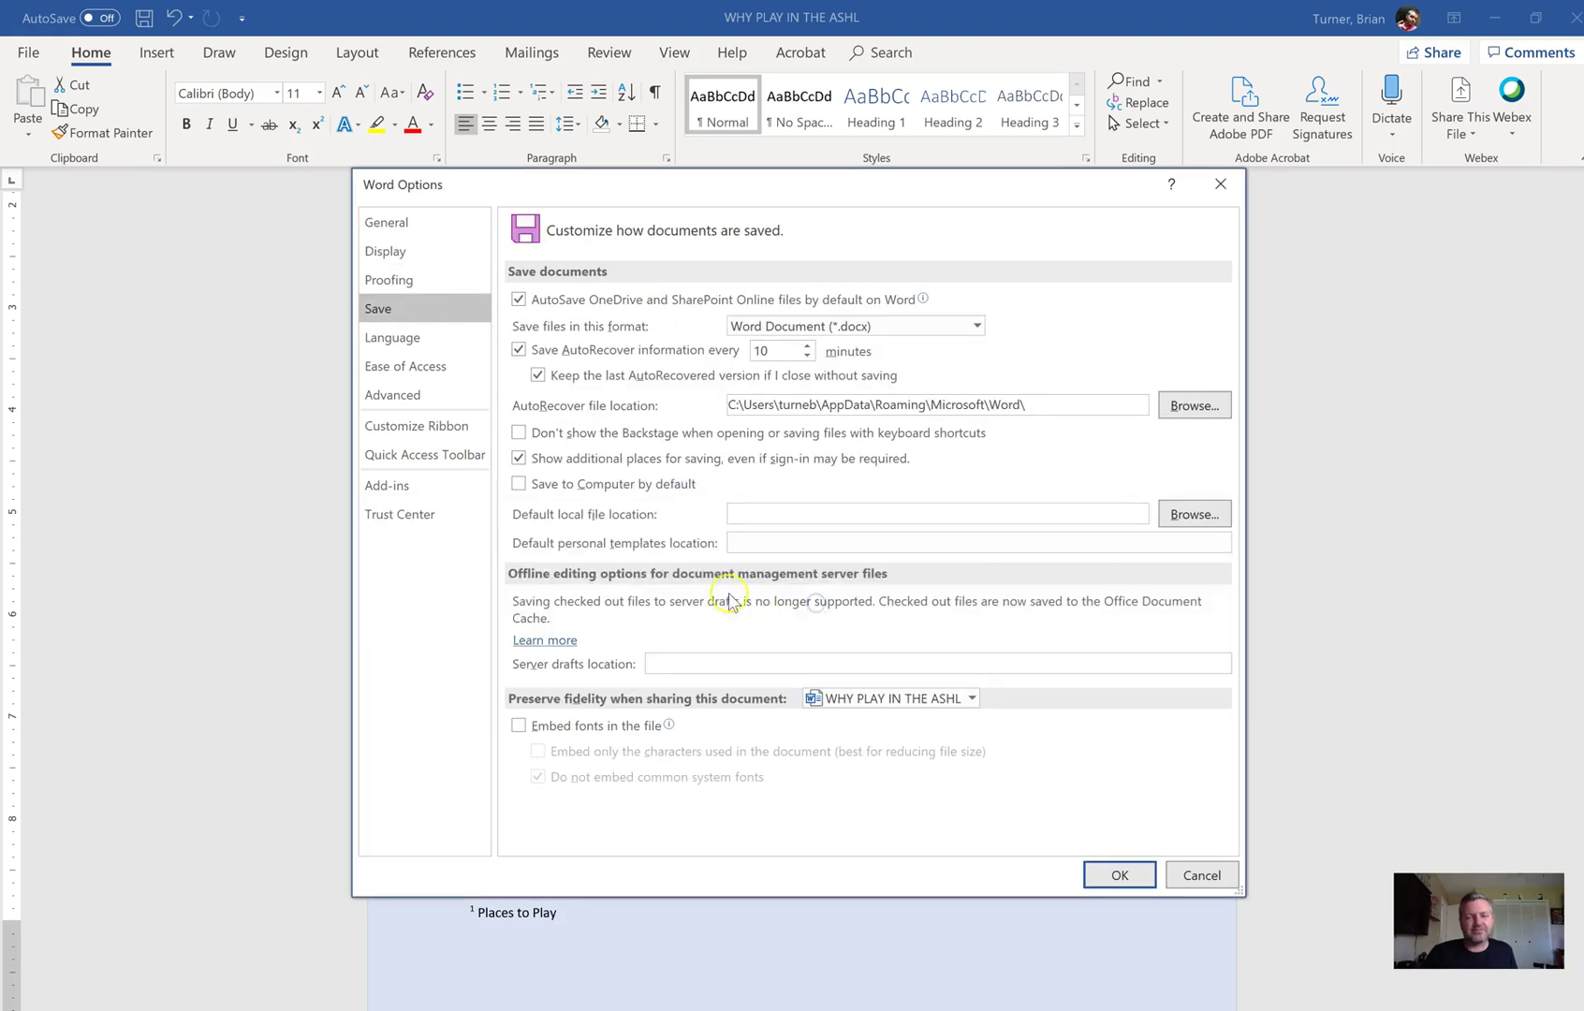
left_click(1148, 874)
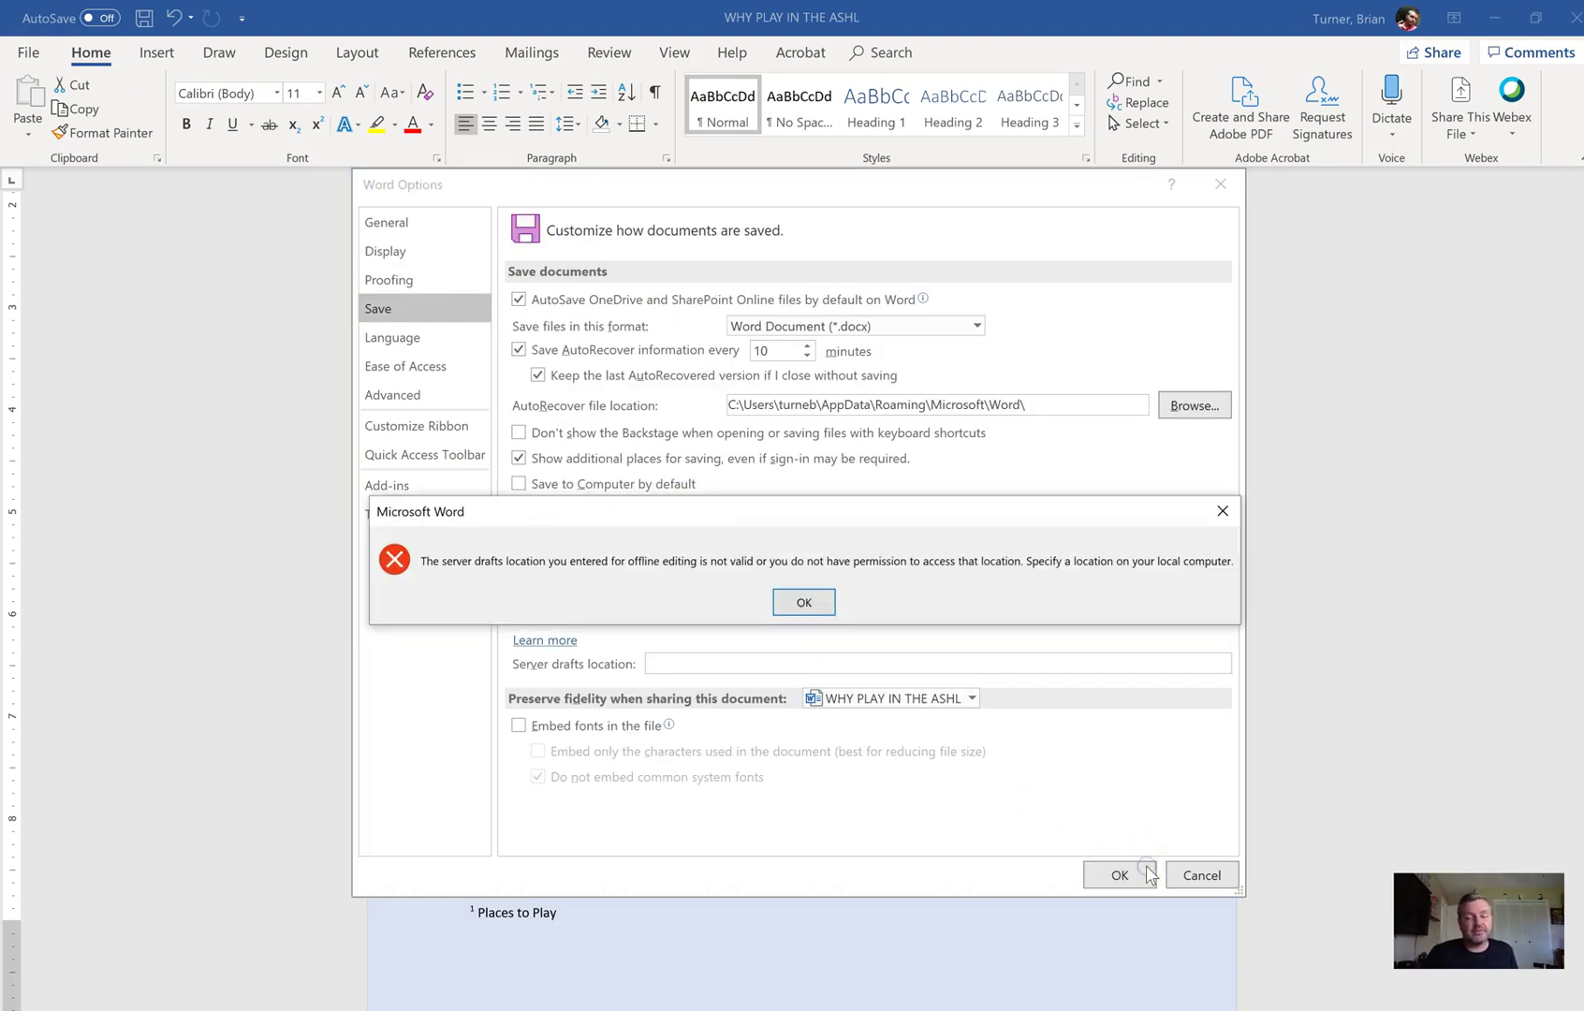
left_click(805, 602)
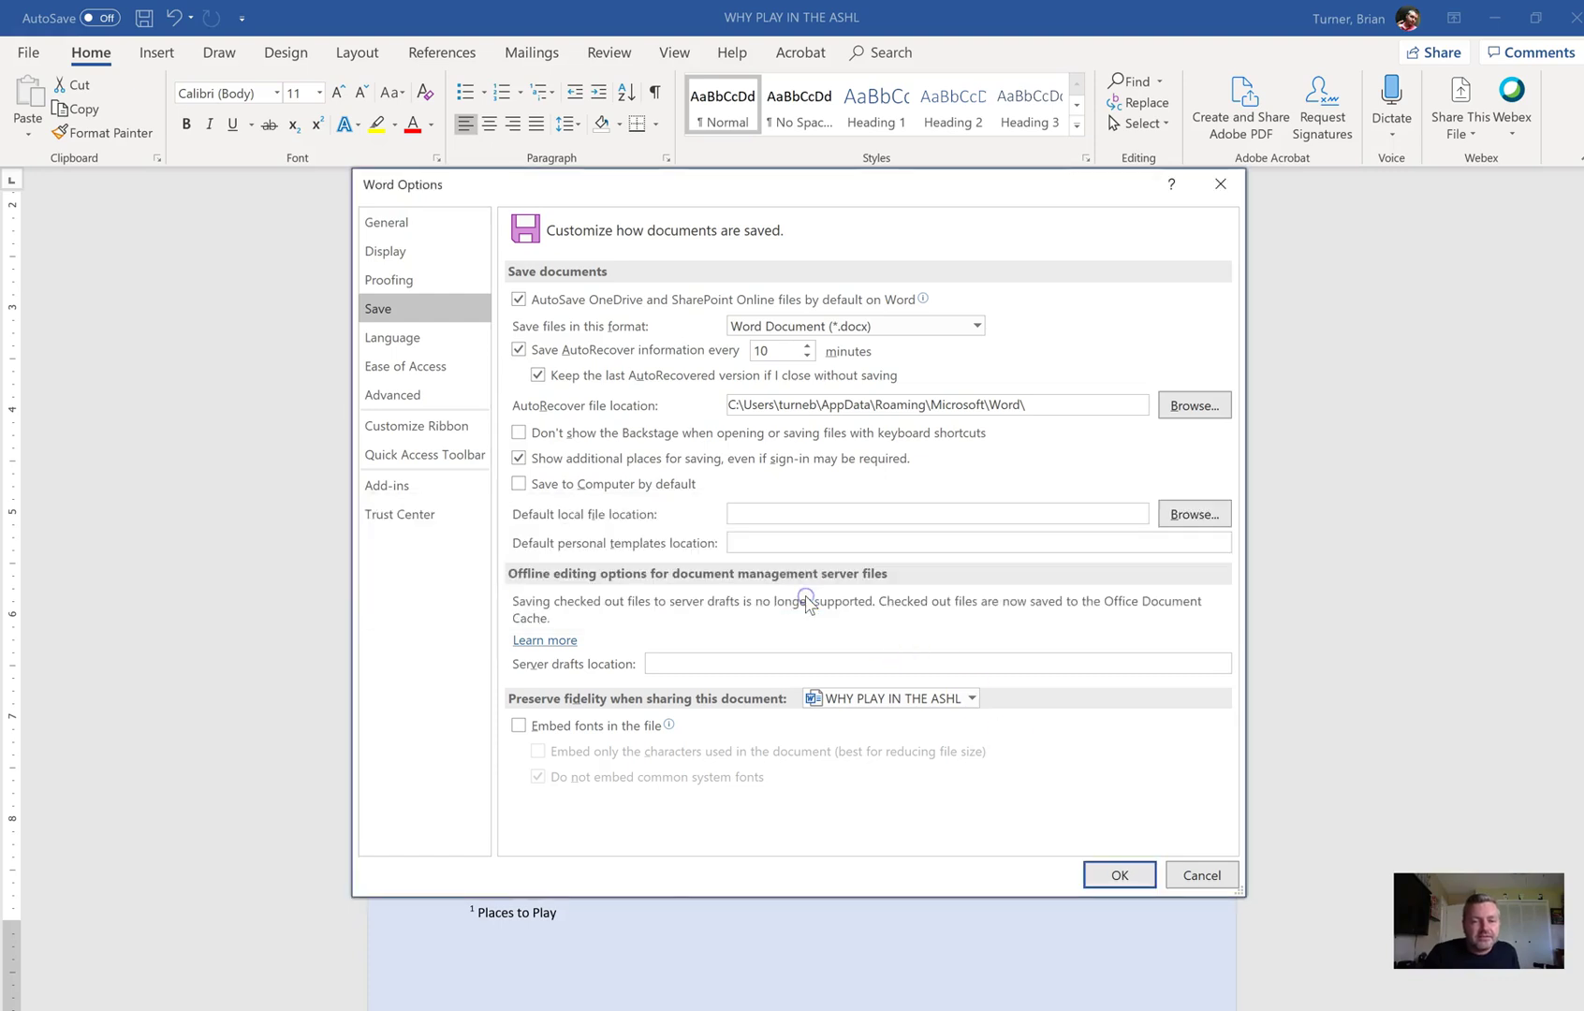
left_click(1201, 874)
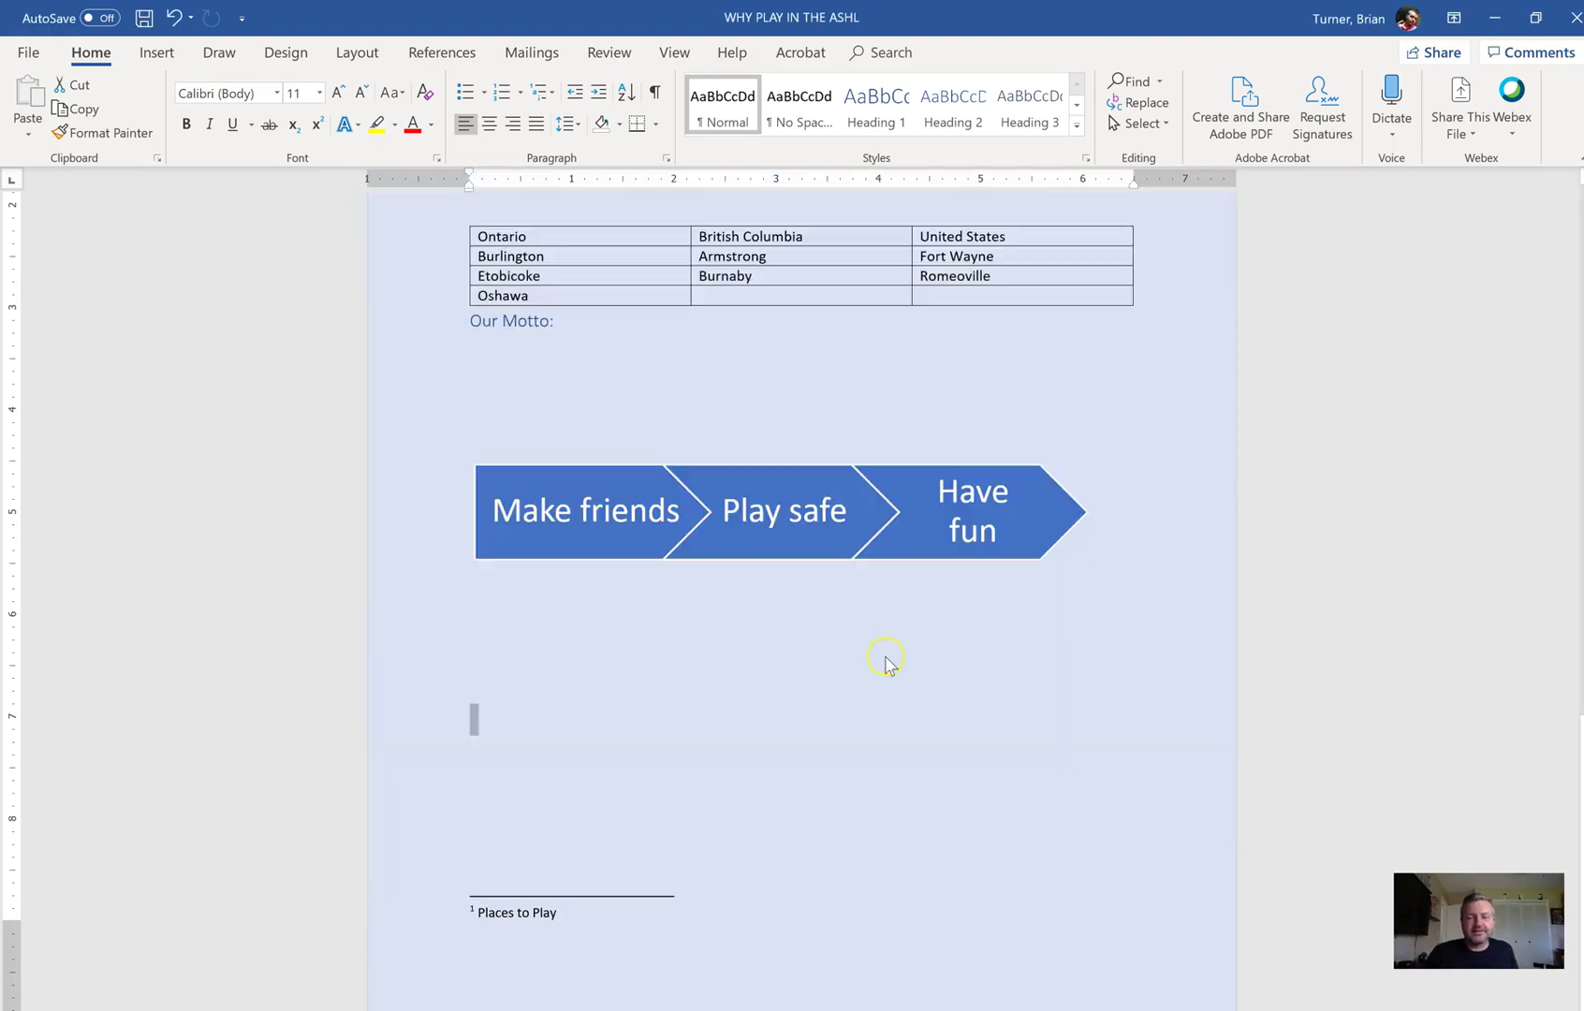
- Select the whole flyer with Ctrl+A and show the Line and Paragraph Spacing choices
left_click(689, 731)
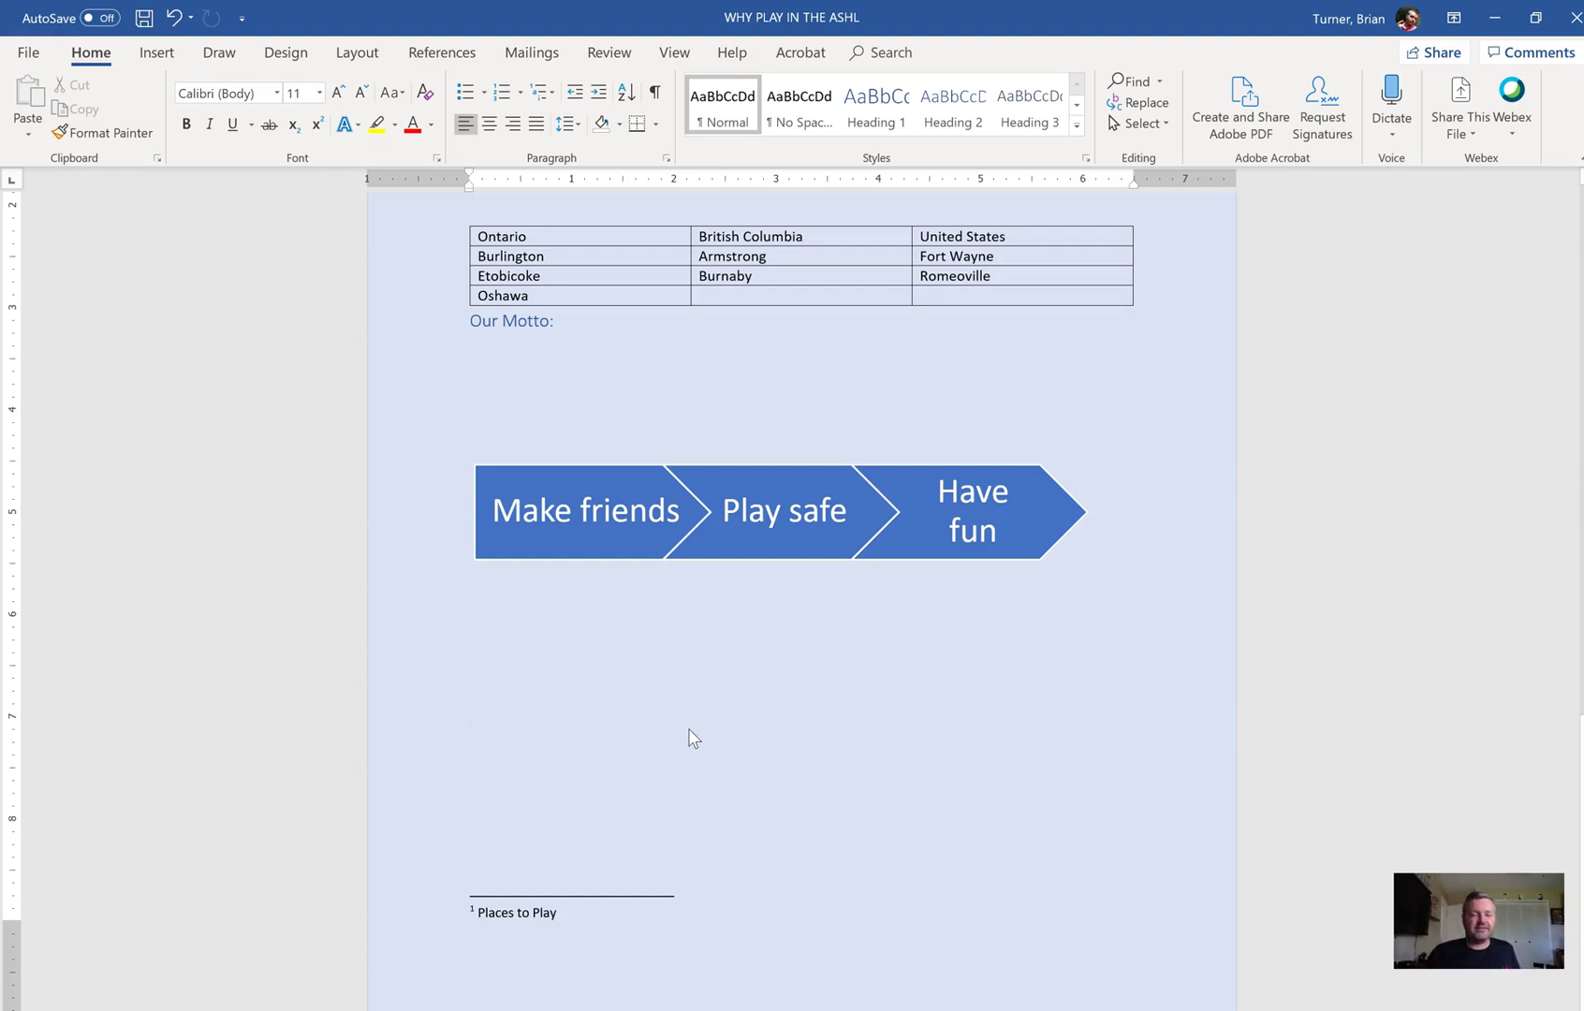
left_click(610, 677)
left_click(607, 717)
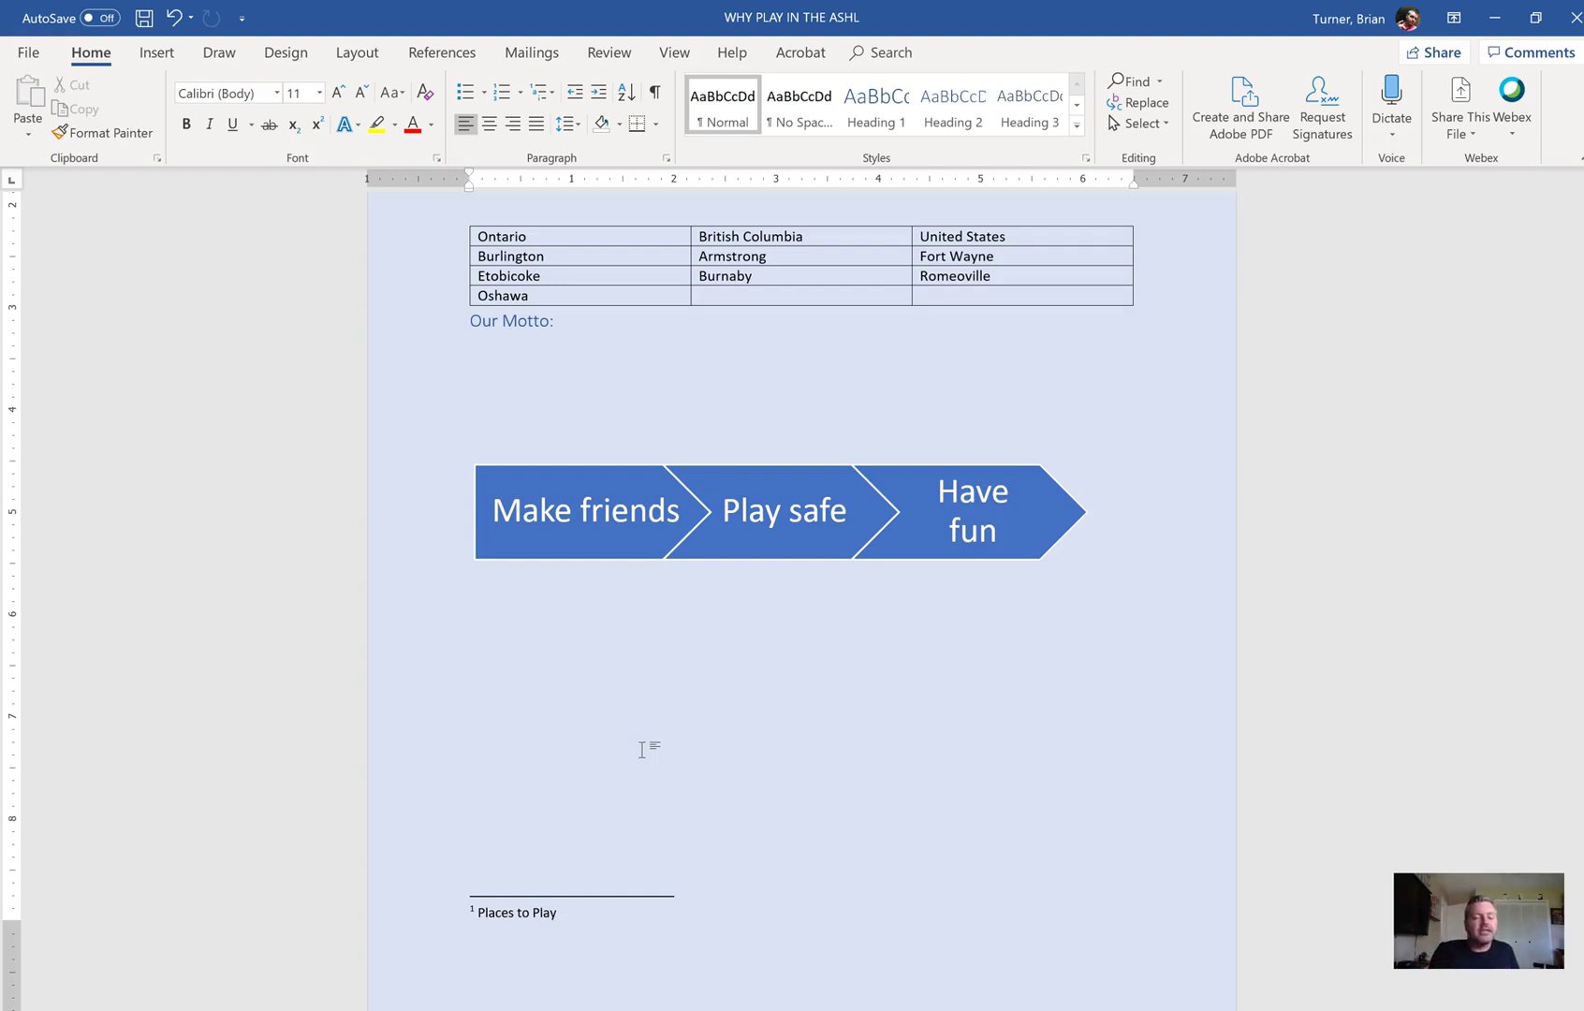
key("ctrl+a")
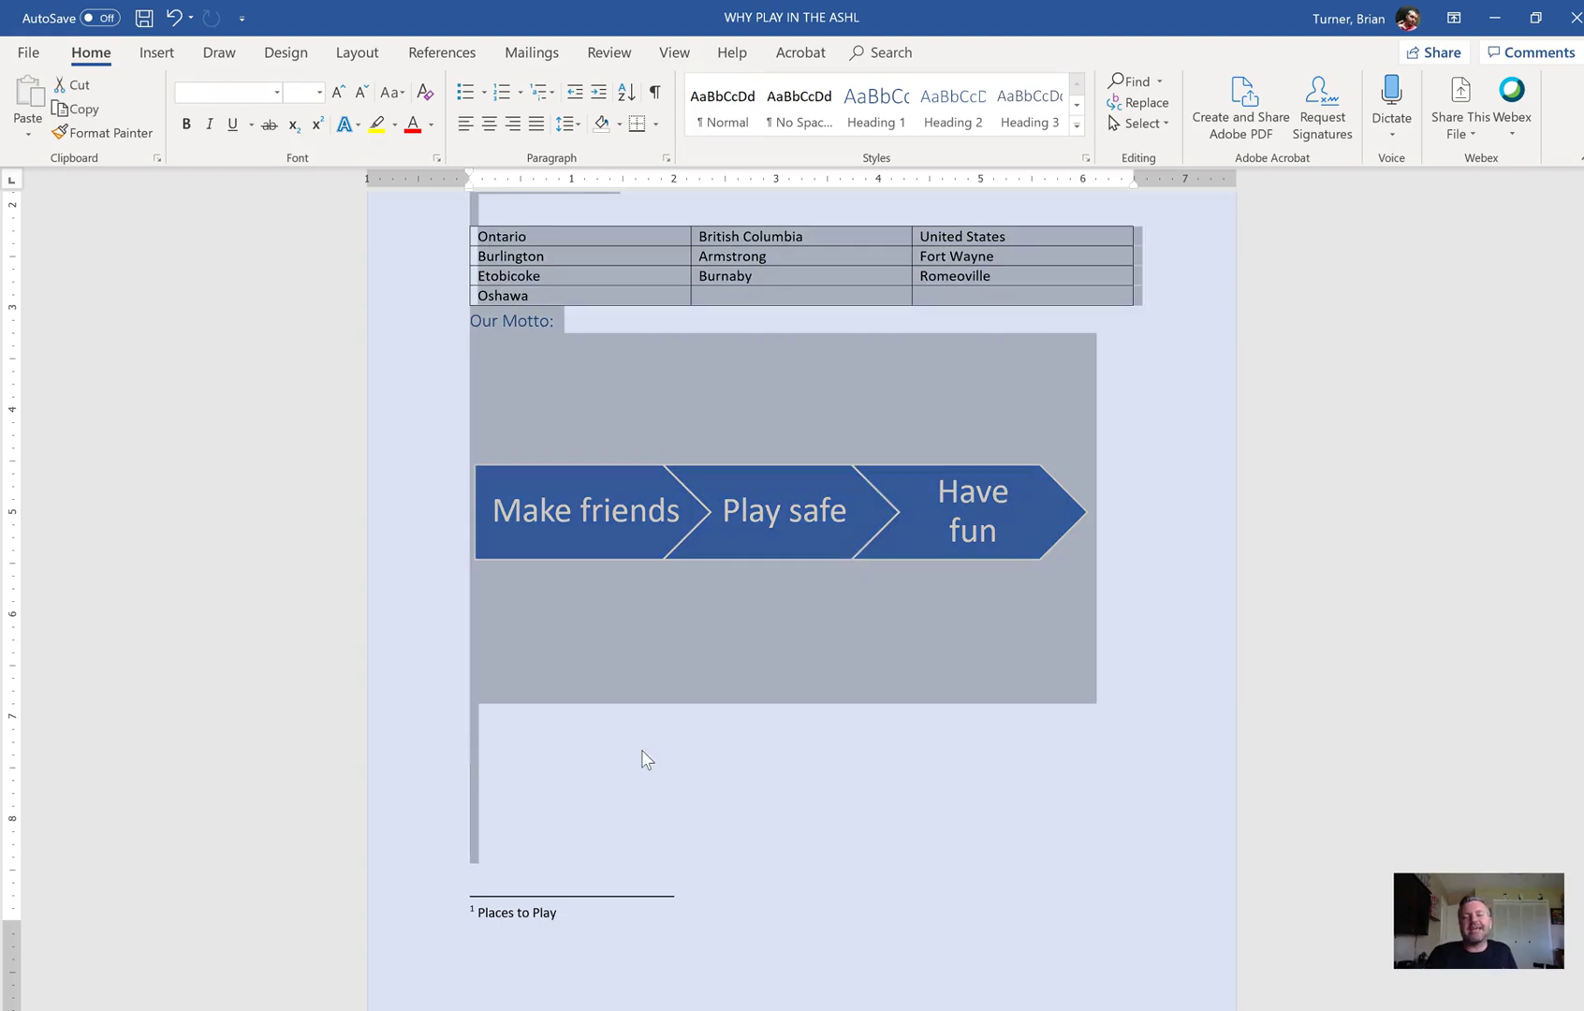
left_click(573, 125)
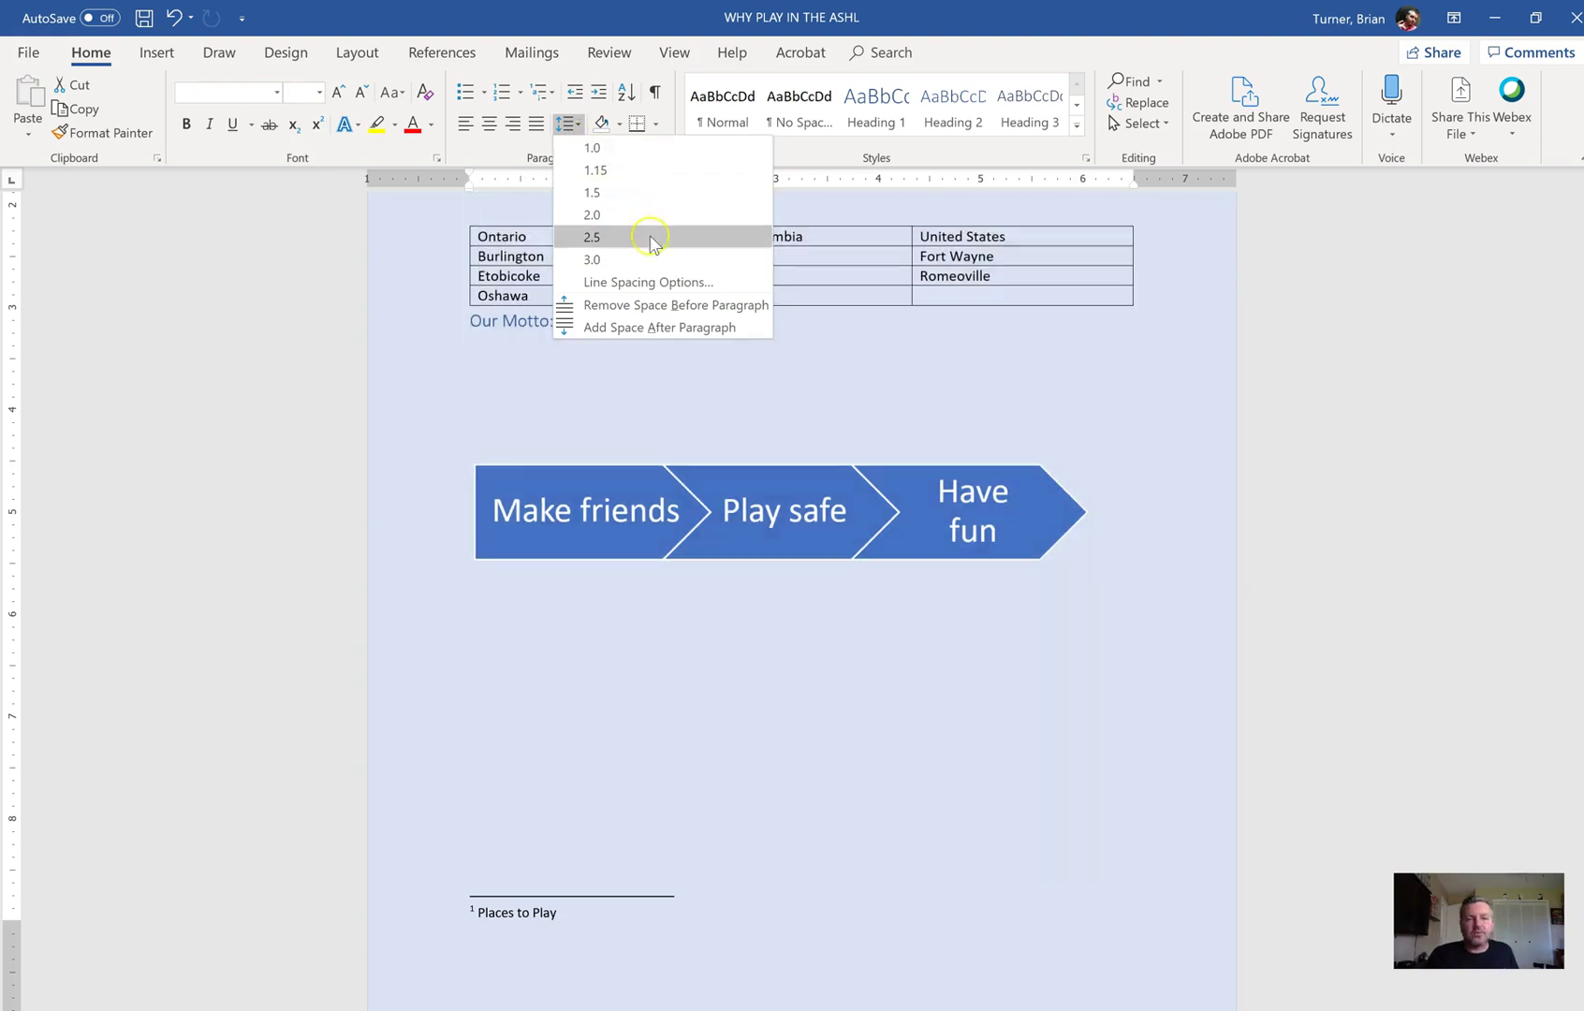
- In the Paragraph dialog, set spacing after to 1.4 for the whole flyer
left_click(672, 284)
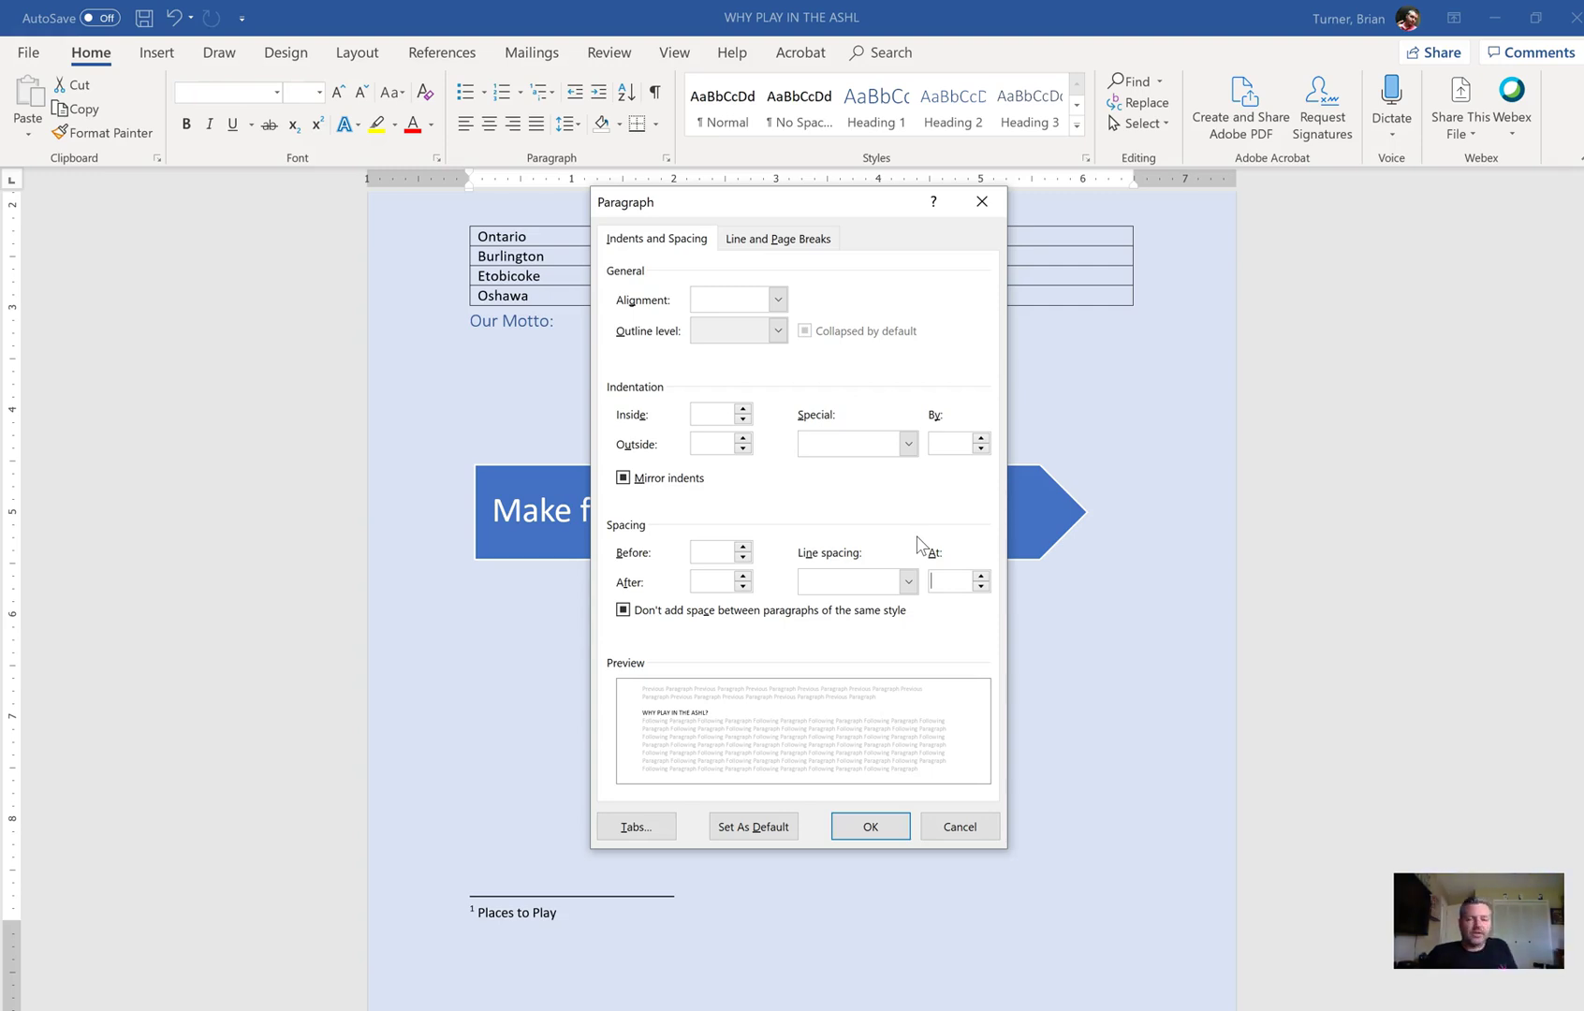
left_click(860, 585)
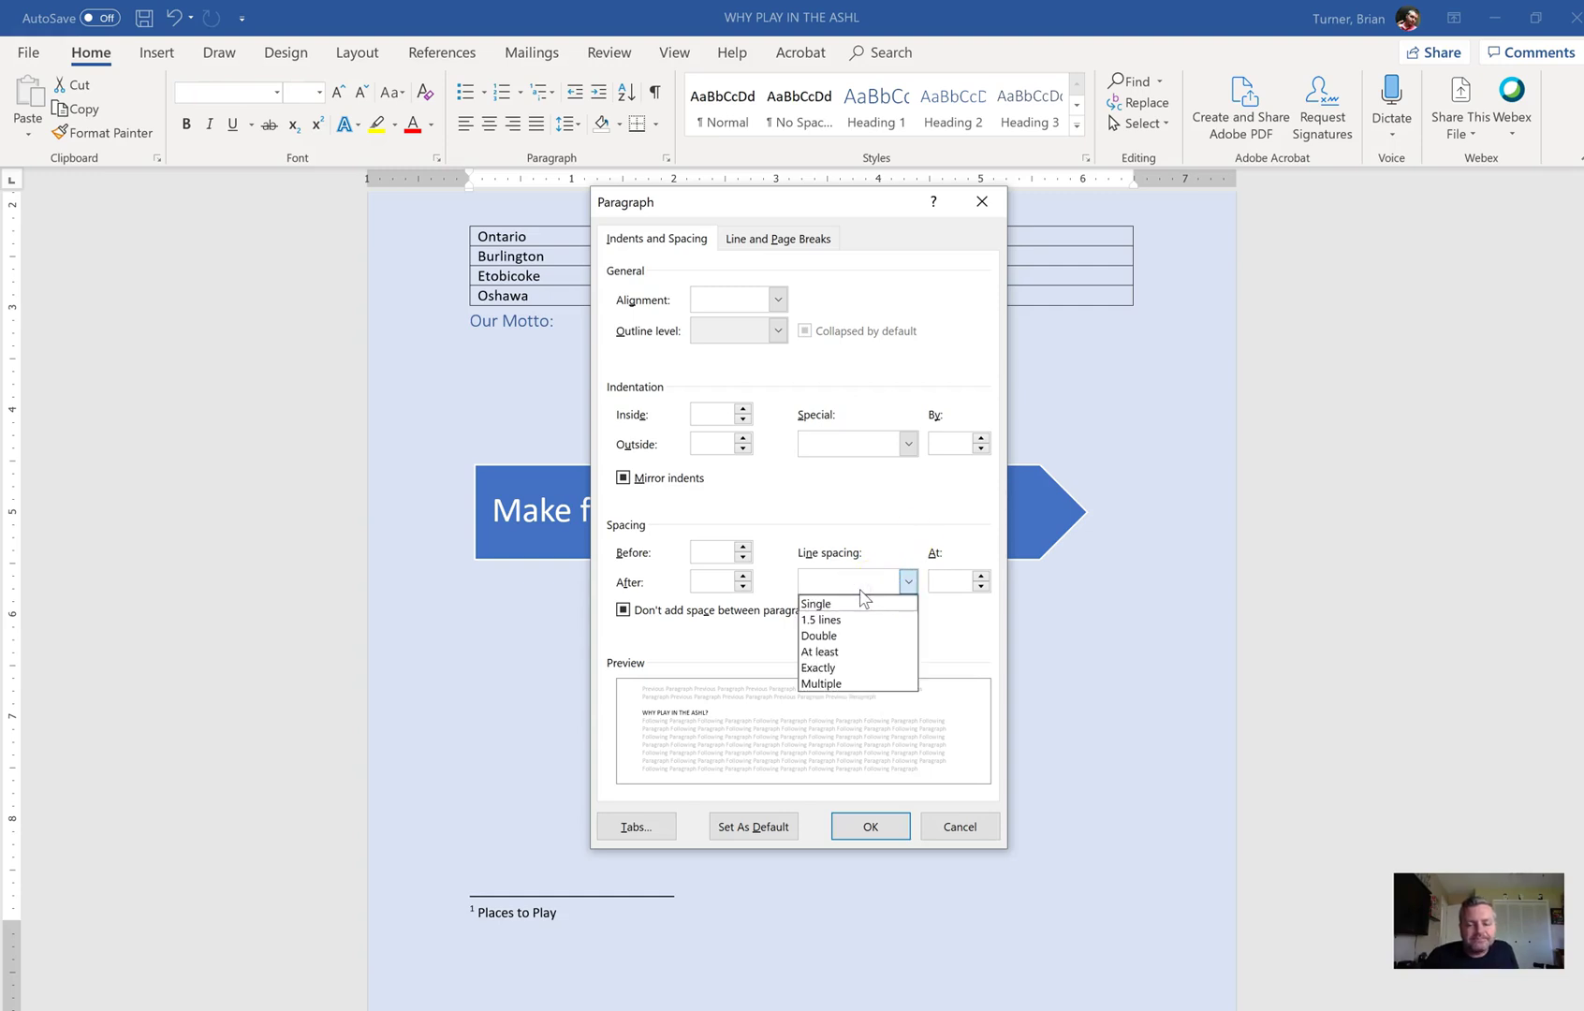
left_click(708, 582)
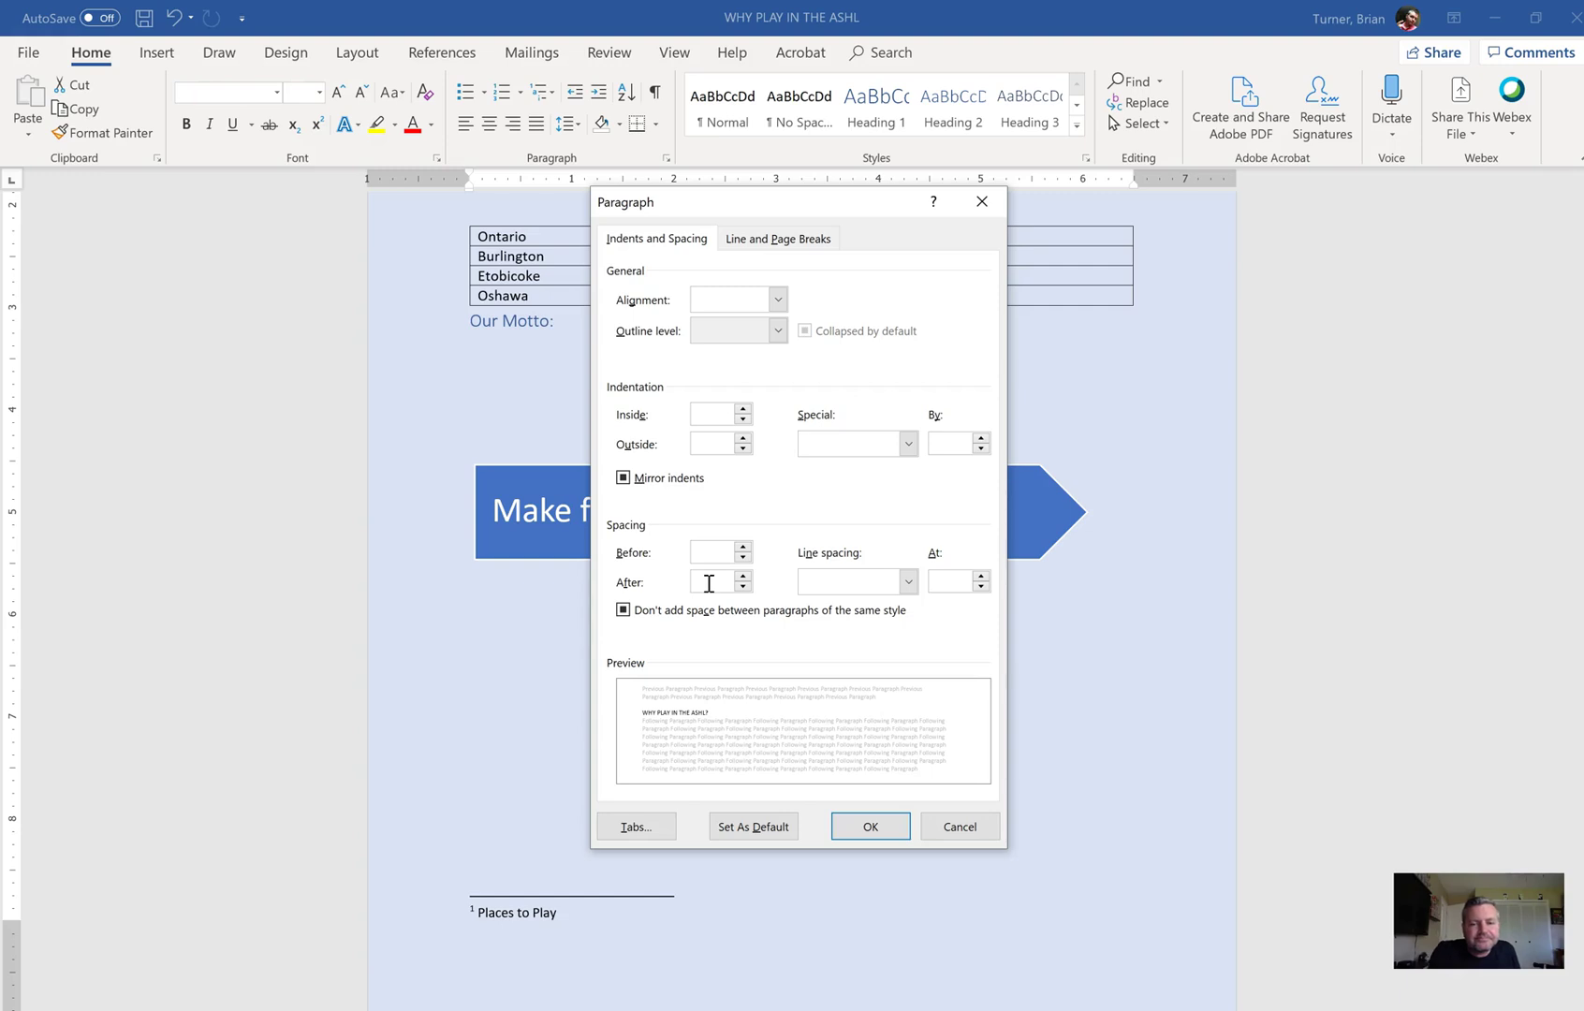
type("1.4")
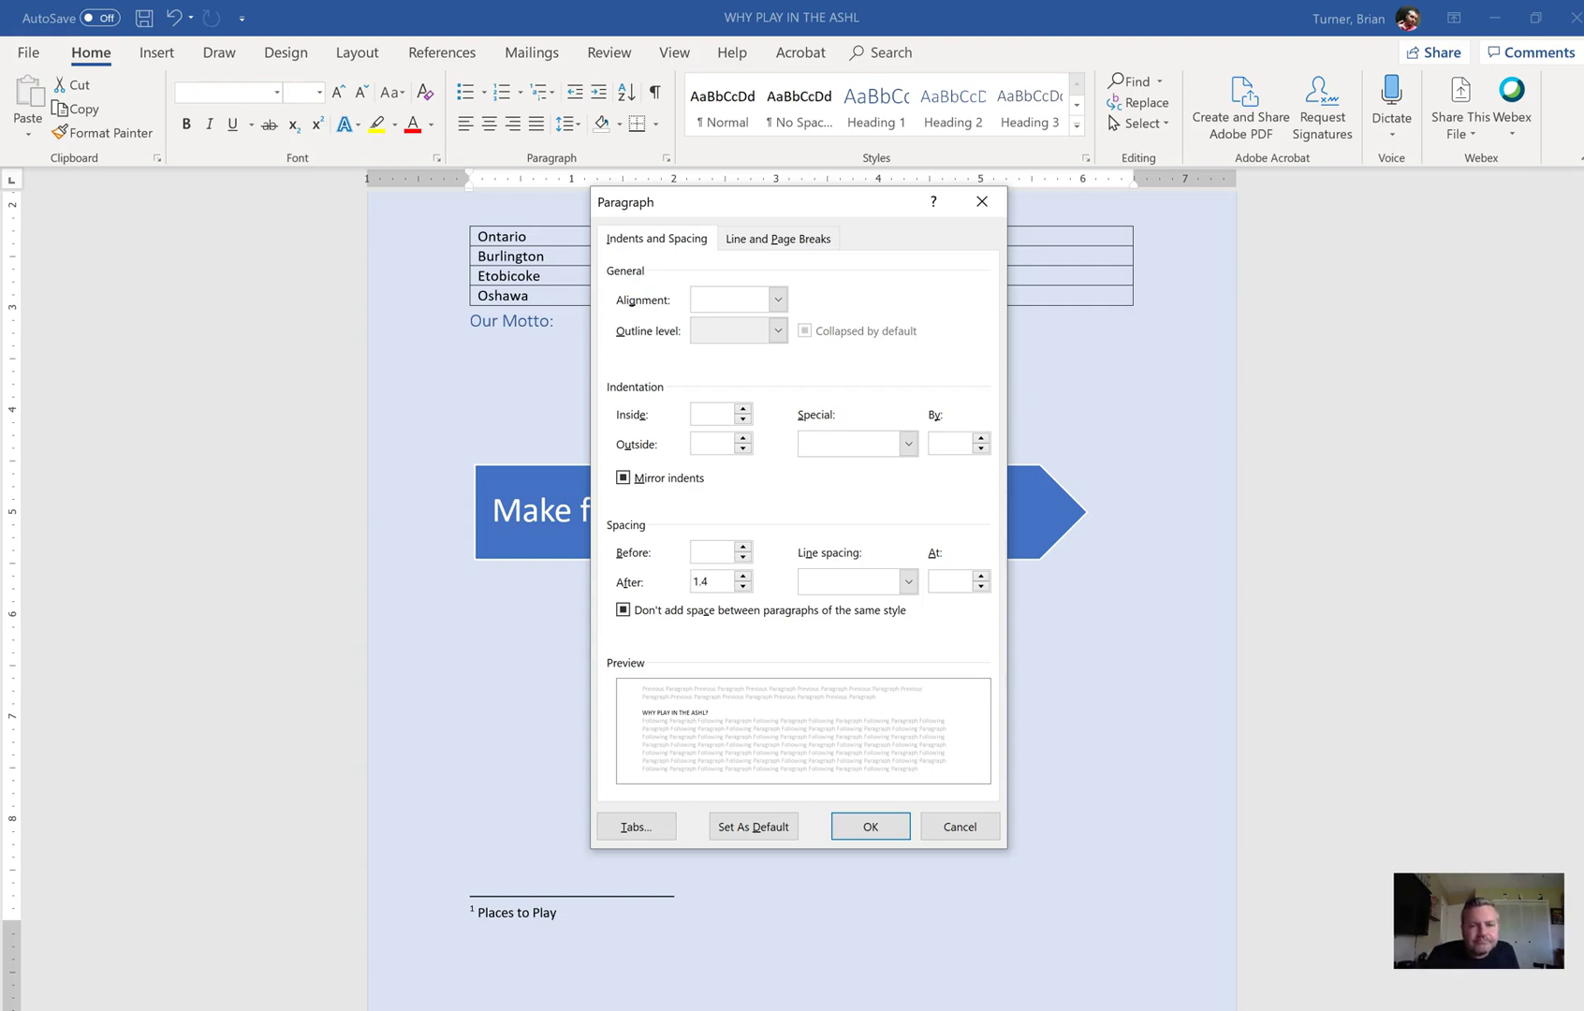
left_click(871, 828)
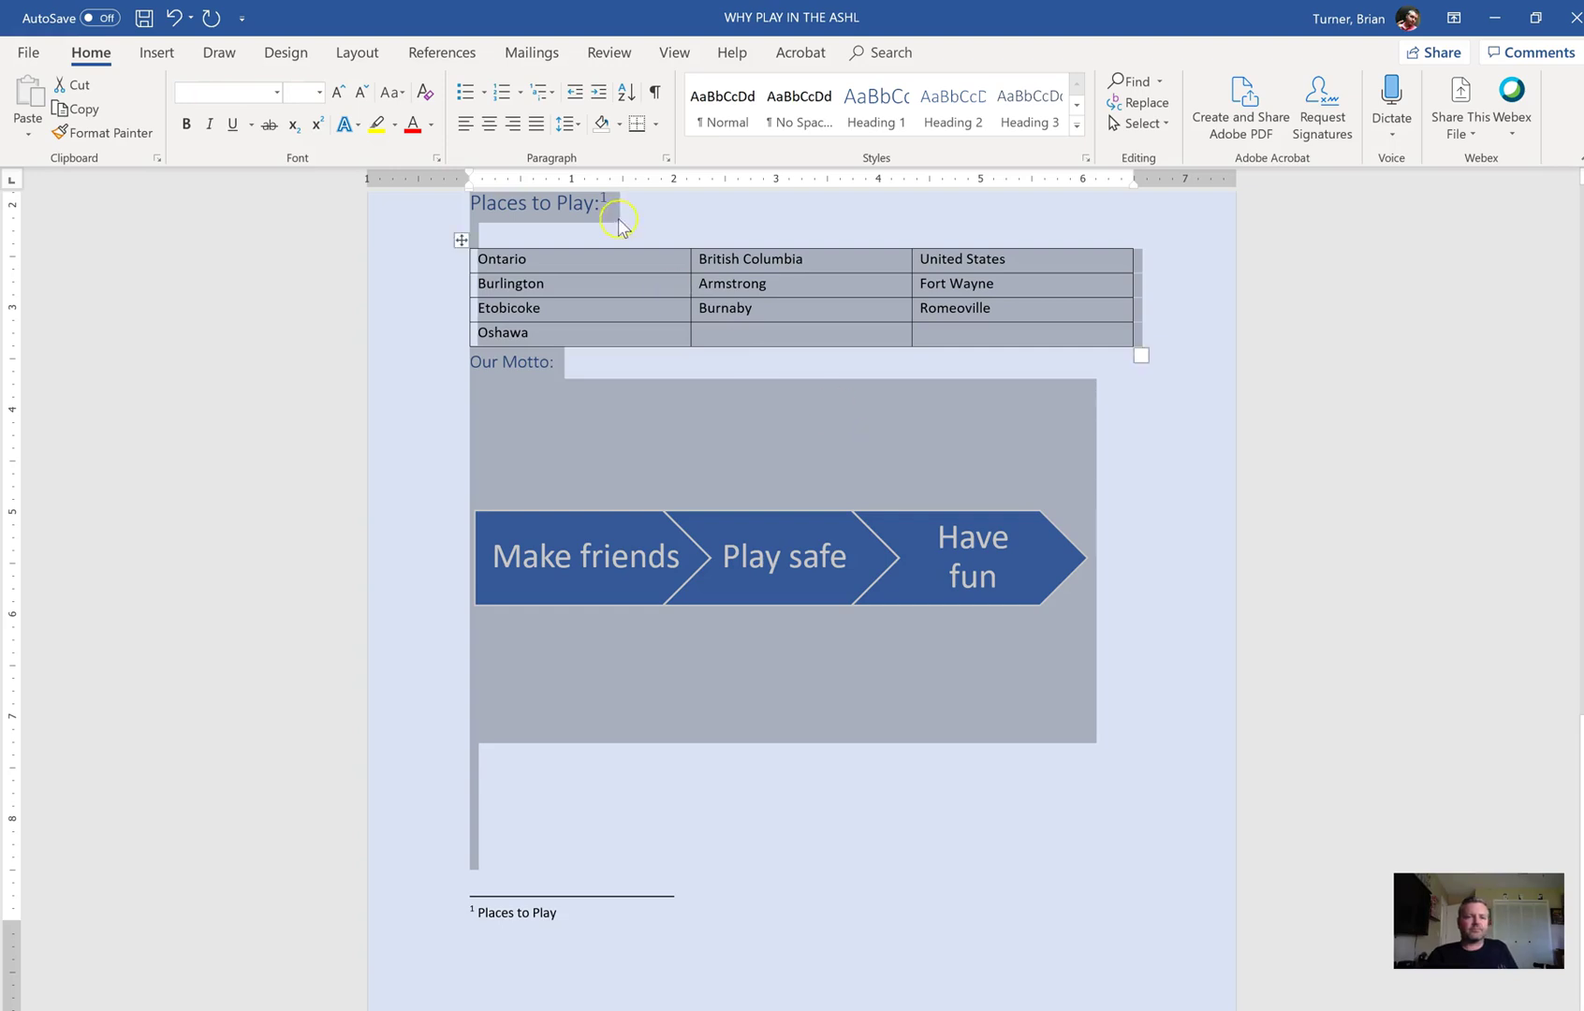
- Cancel the Paragraph dialog, reopen it from the Paragraph group launcher, and re-apply 1.4 spacing after
left_click(568, 123)
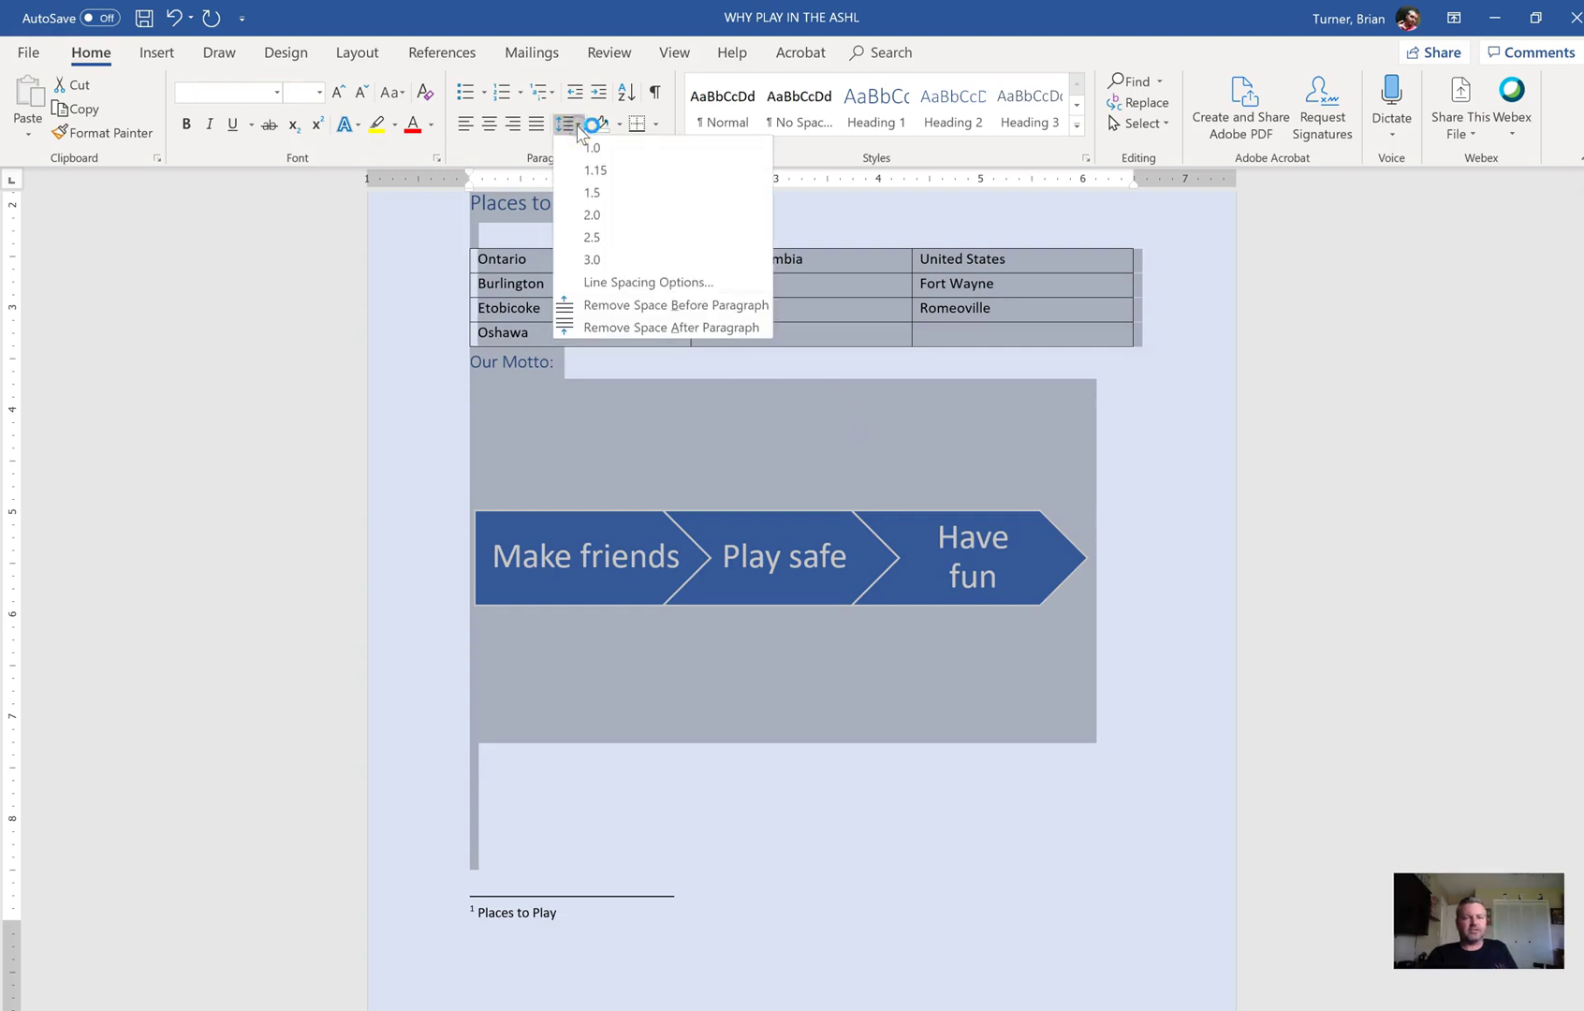
left_click(660, 281)
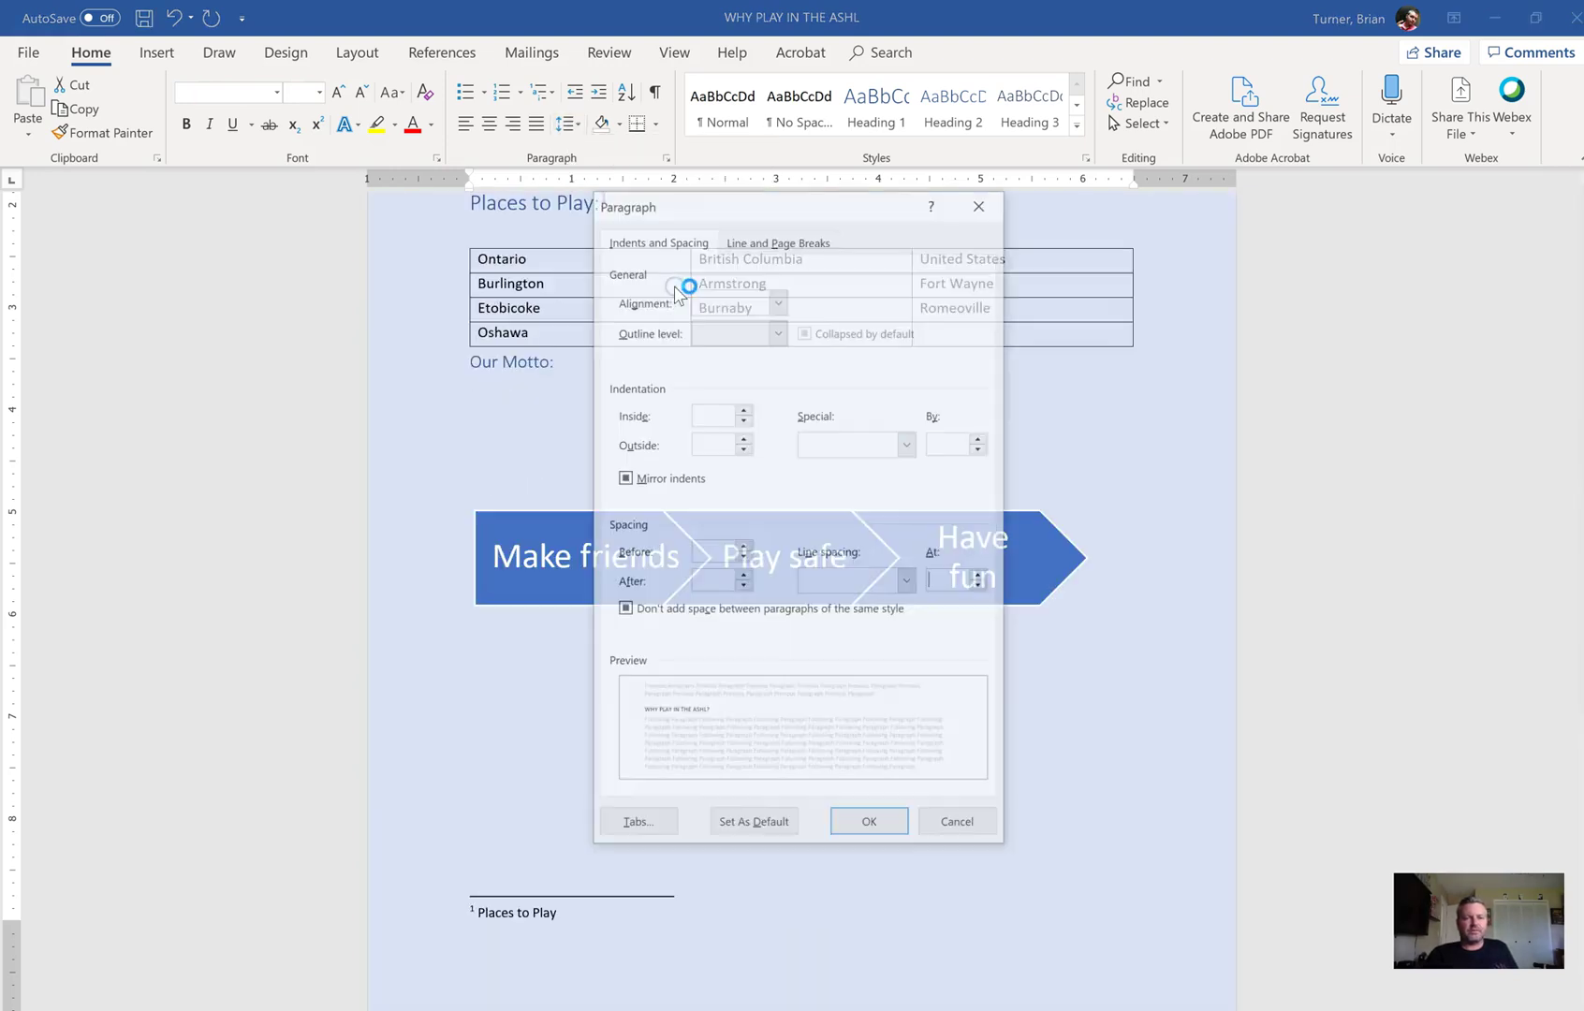
left_click(969, 835)
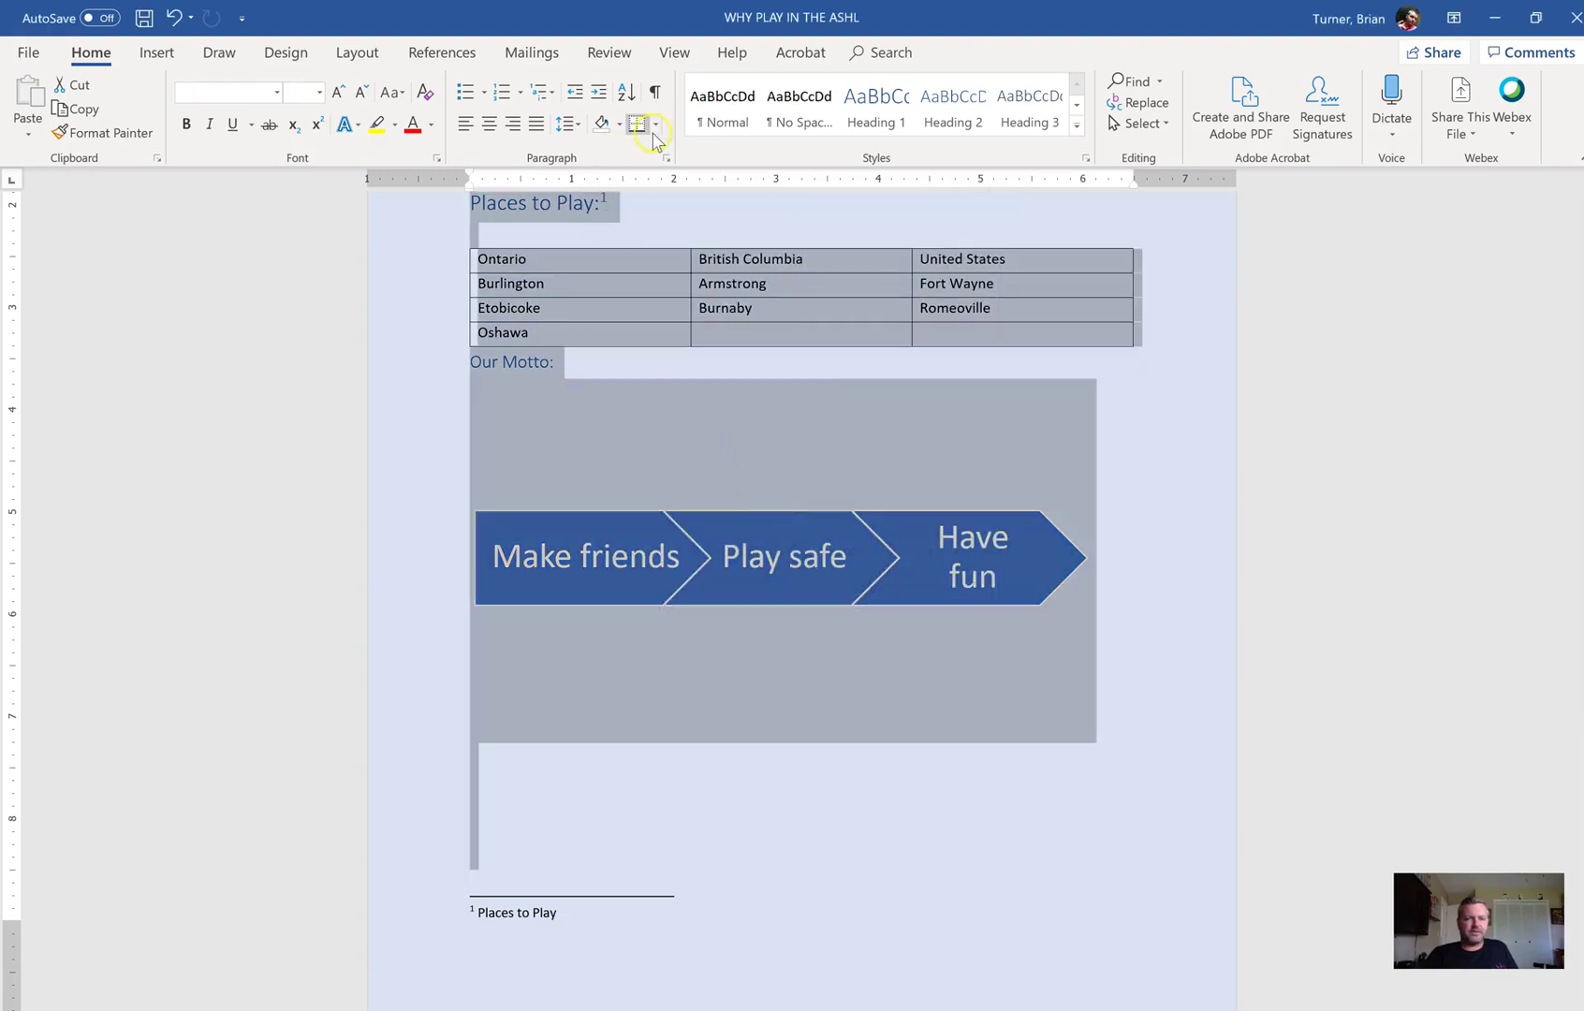
left_click(664, 158)
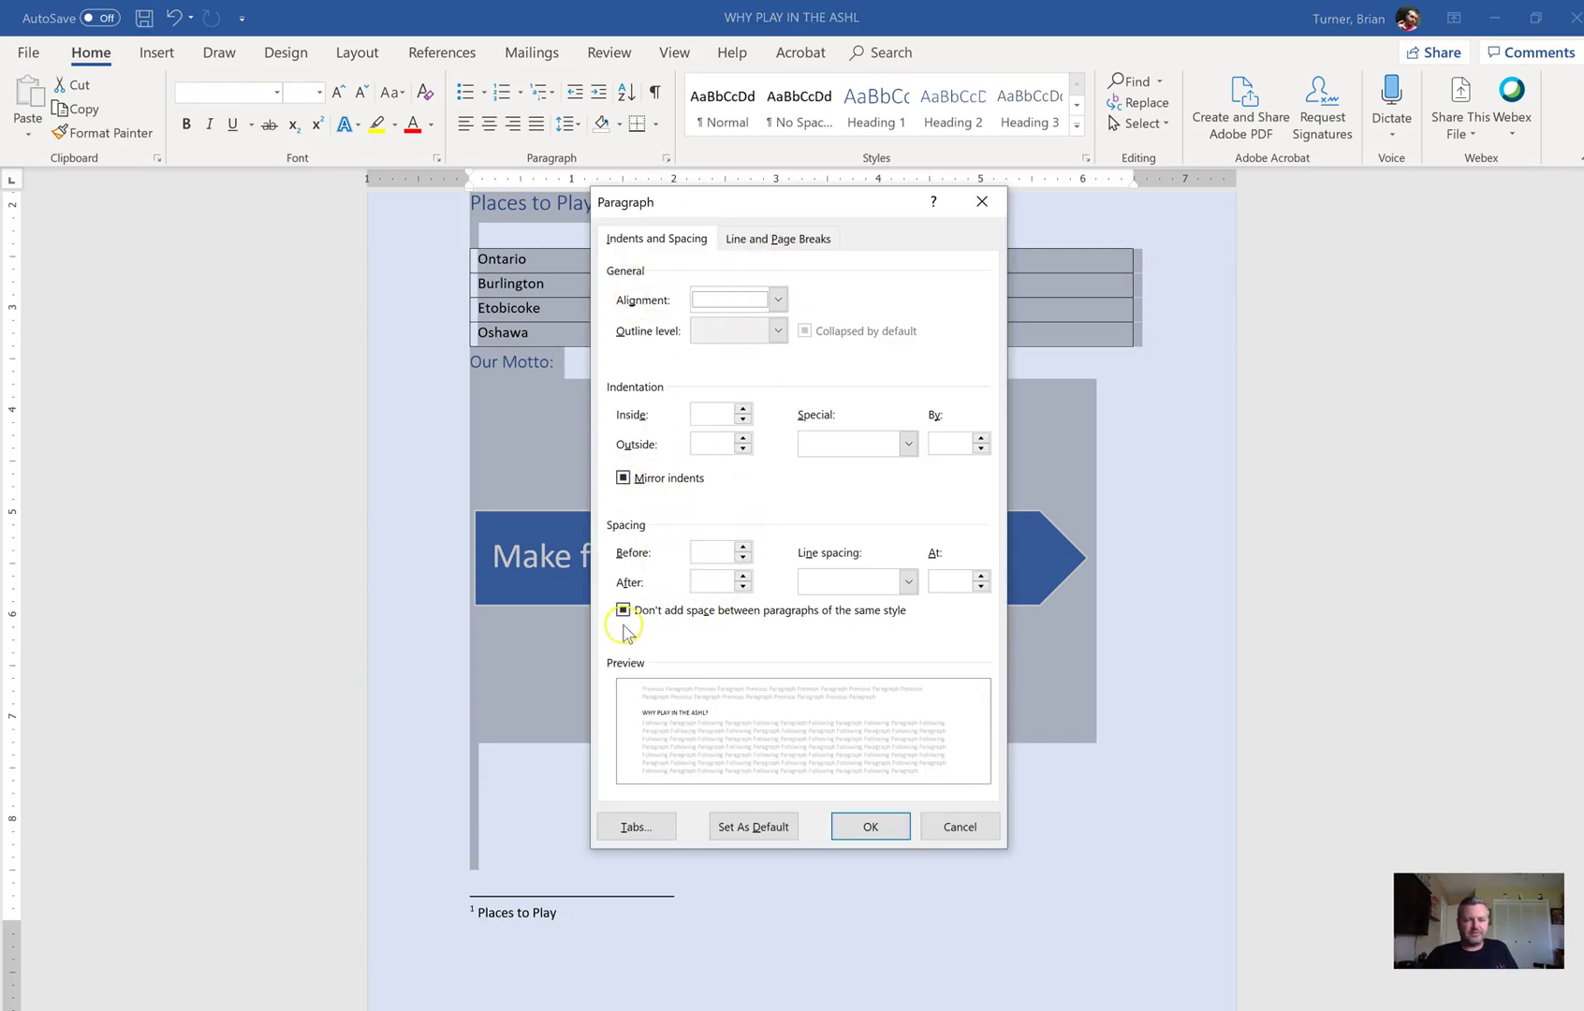
left_click(714, 584)
type("1.4")
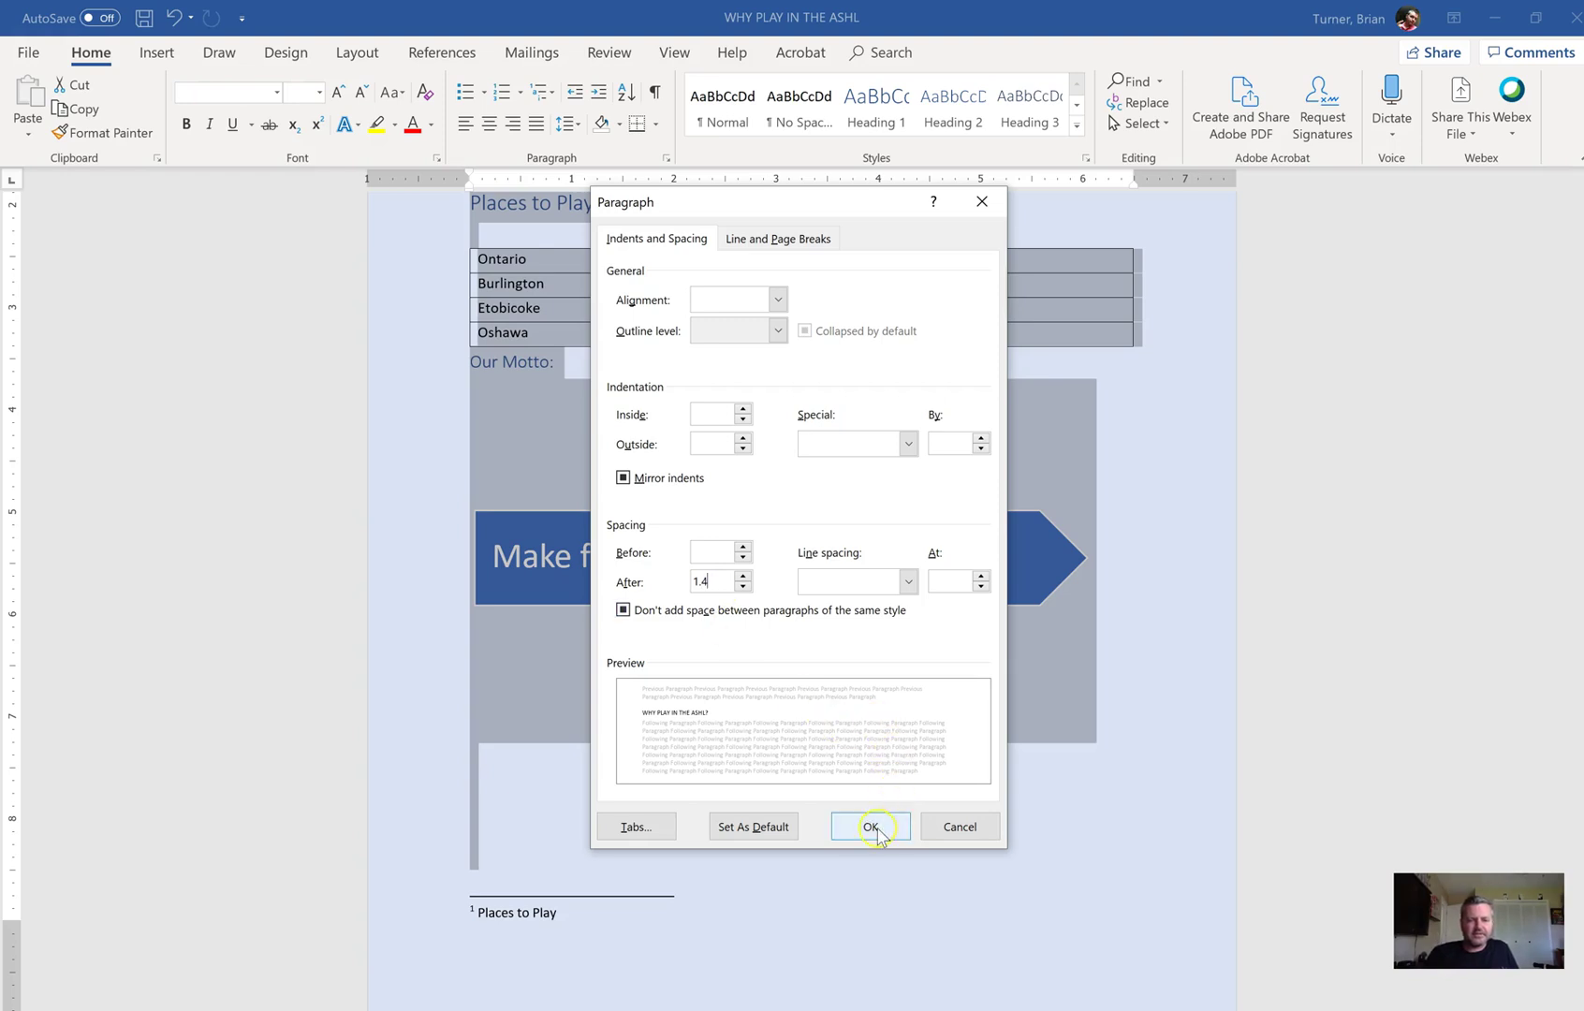
left_click(877, 831)
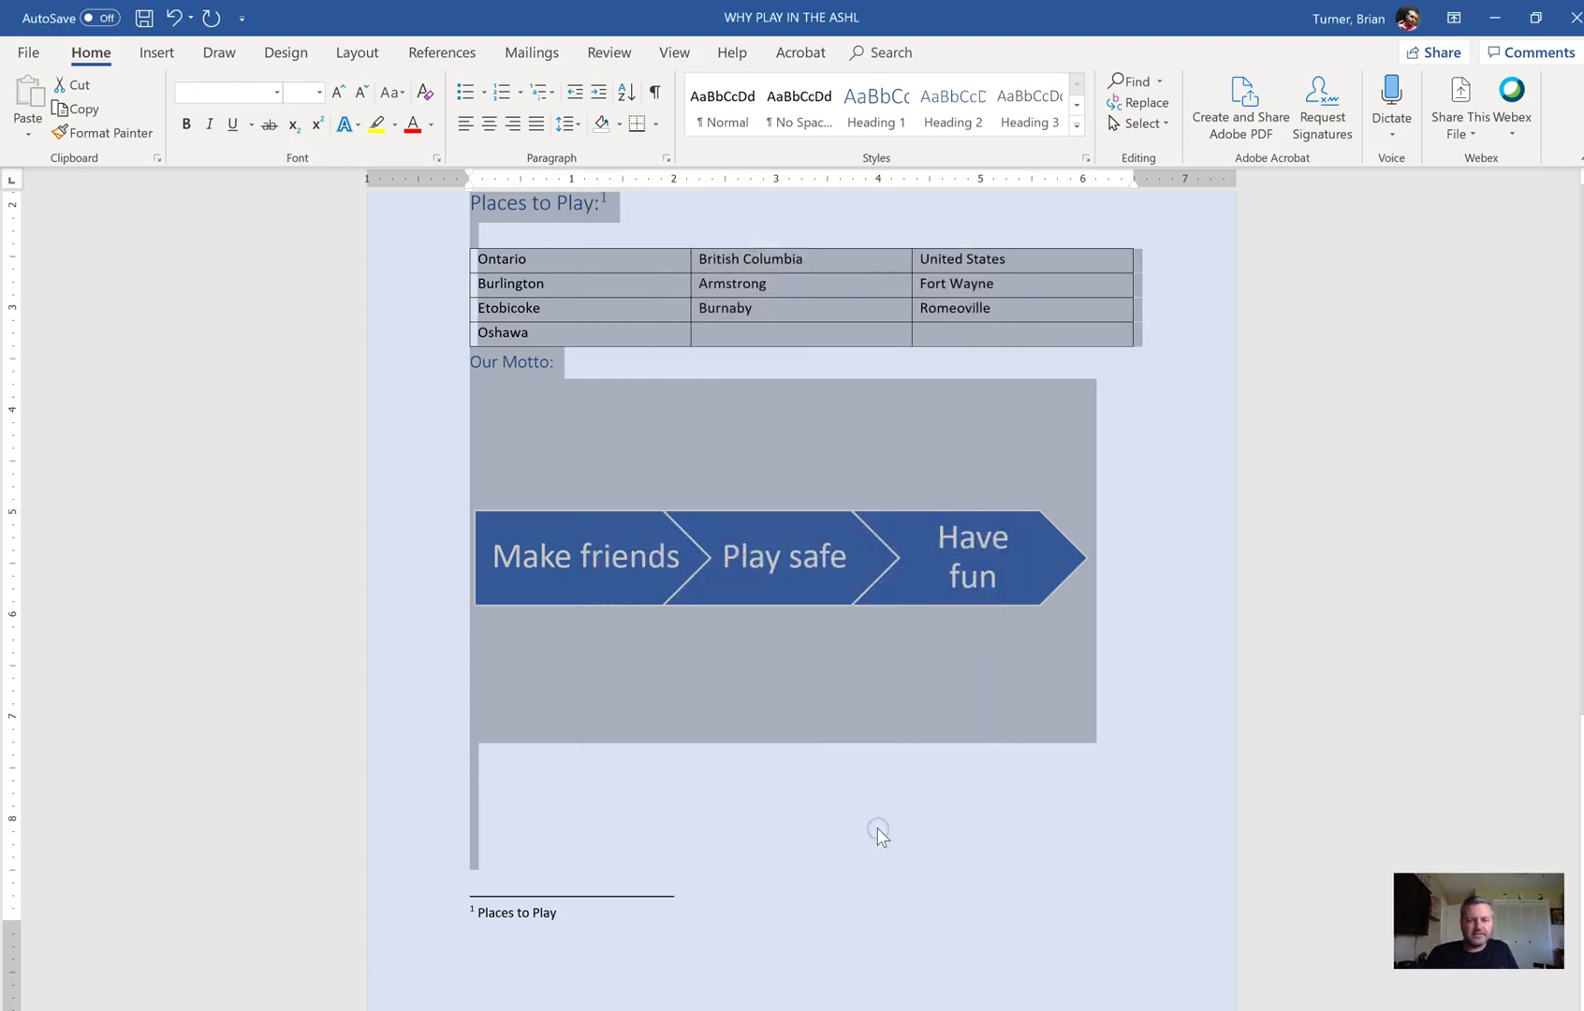
left_click_drag(1581, 843, 1581, 697)
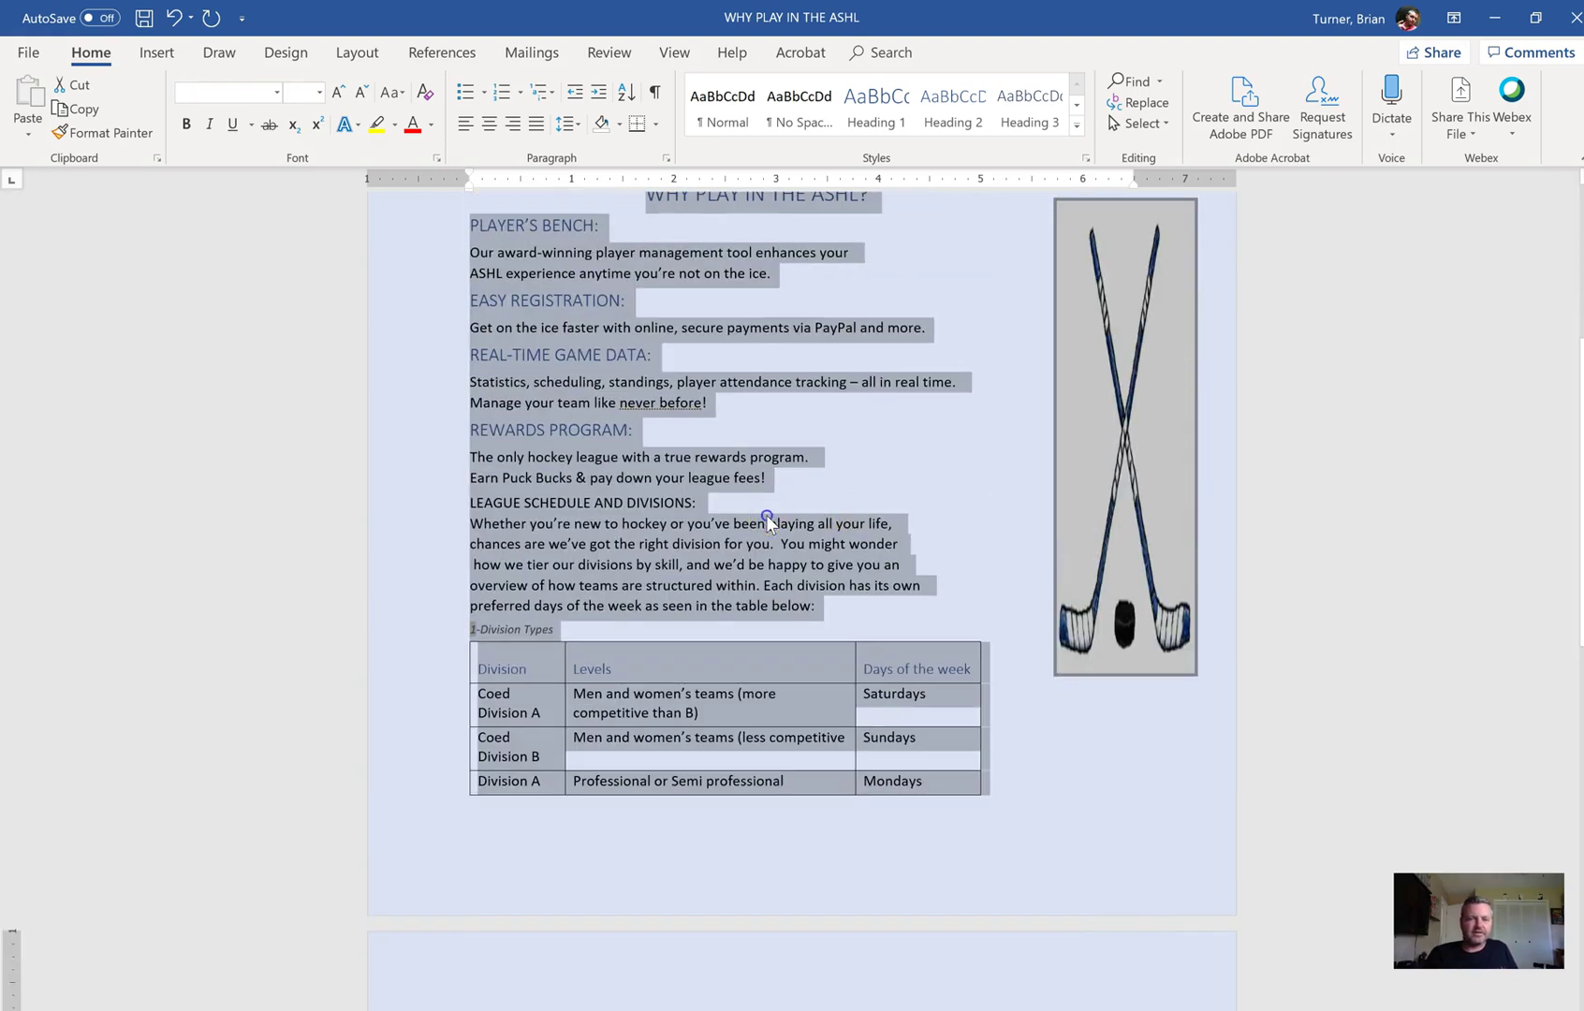
left_click(767, 516)
left_click(599, 546)
left_click_drag(599, 545, 684, 564)
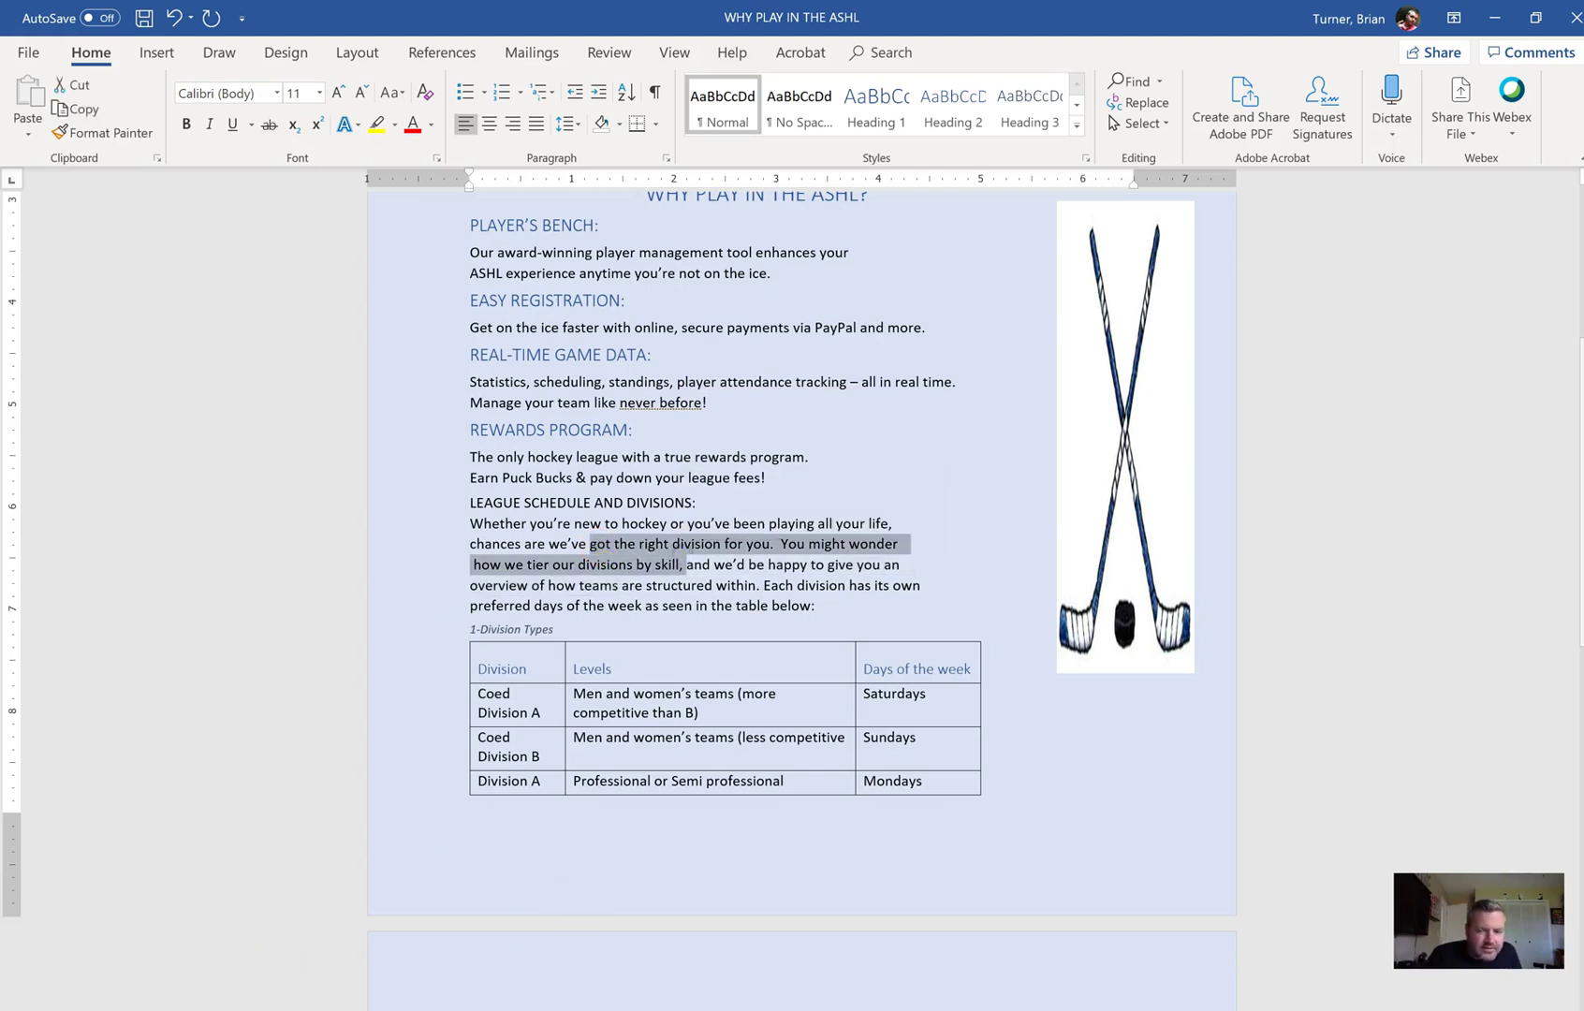
left_click_drag(1580, 487, 1580, 749)
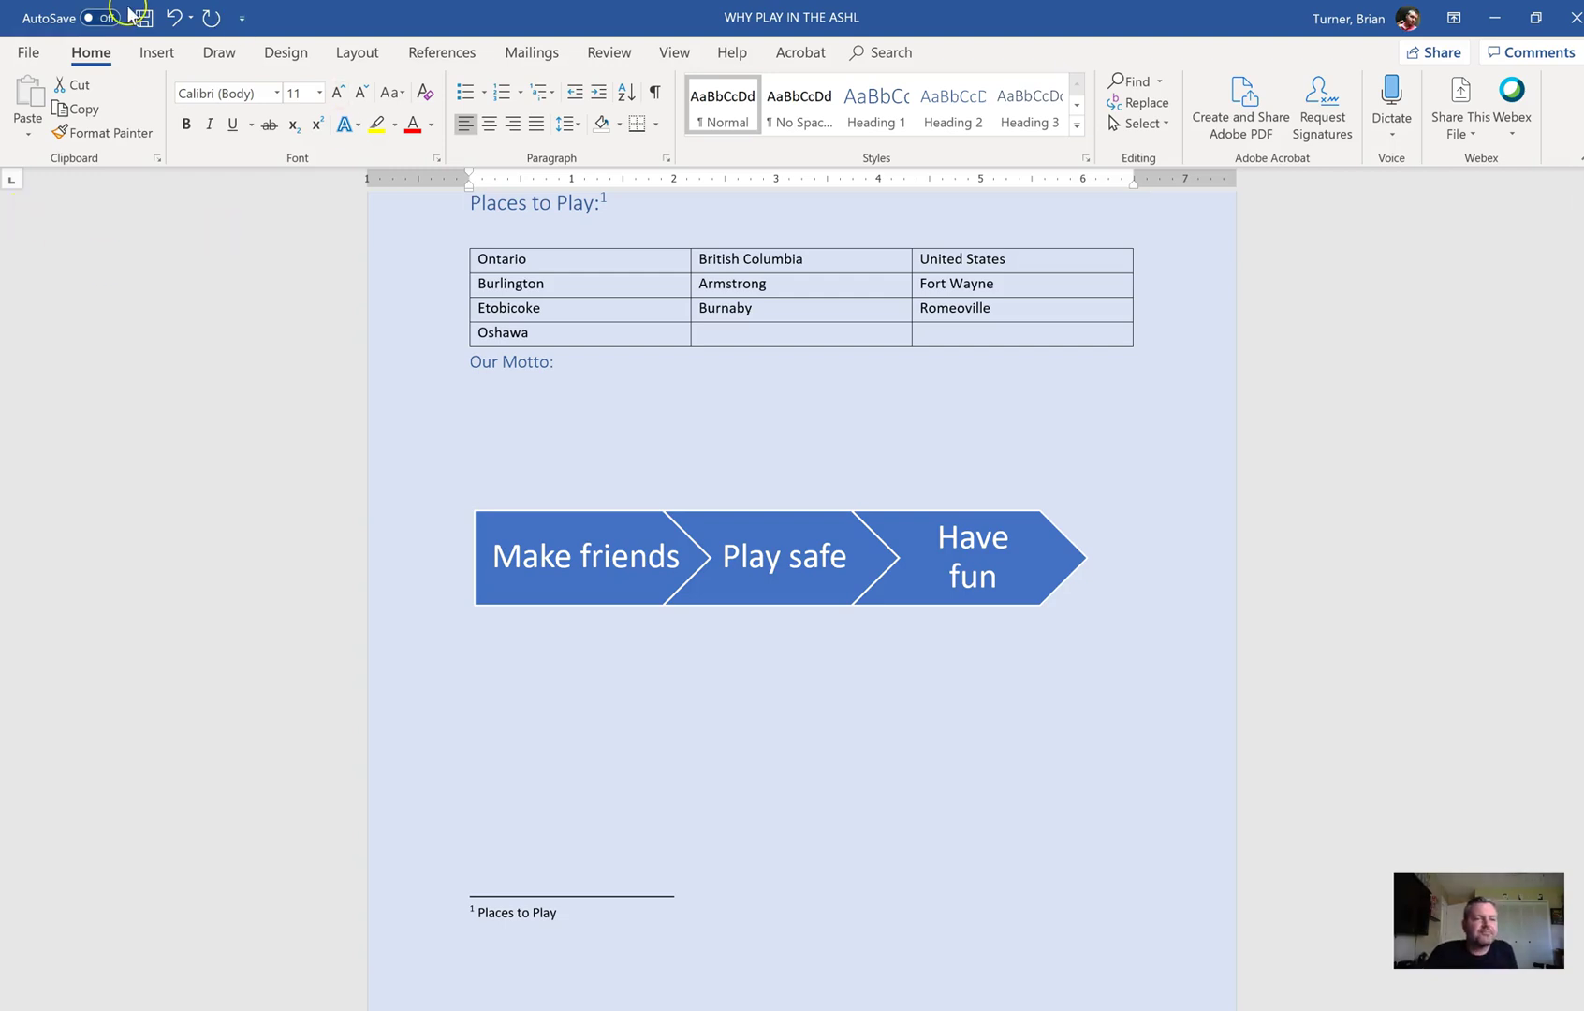
- Run Check Accessibility from File > Info > Check for Issues and dismiss the tip
left_click(28, 52)
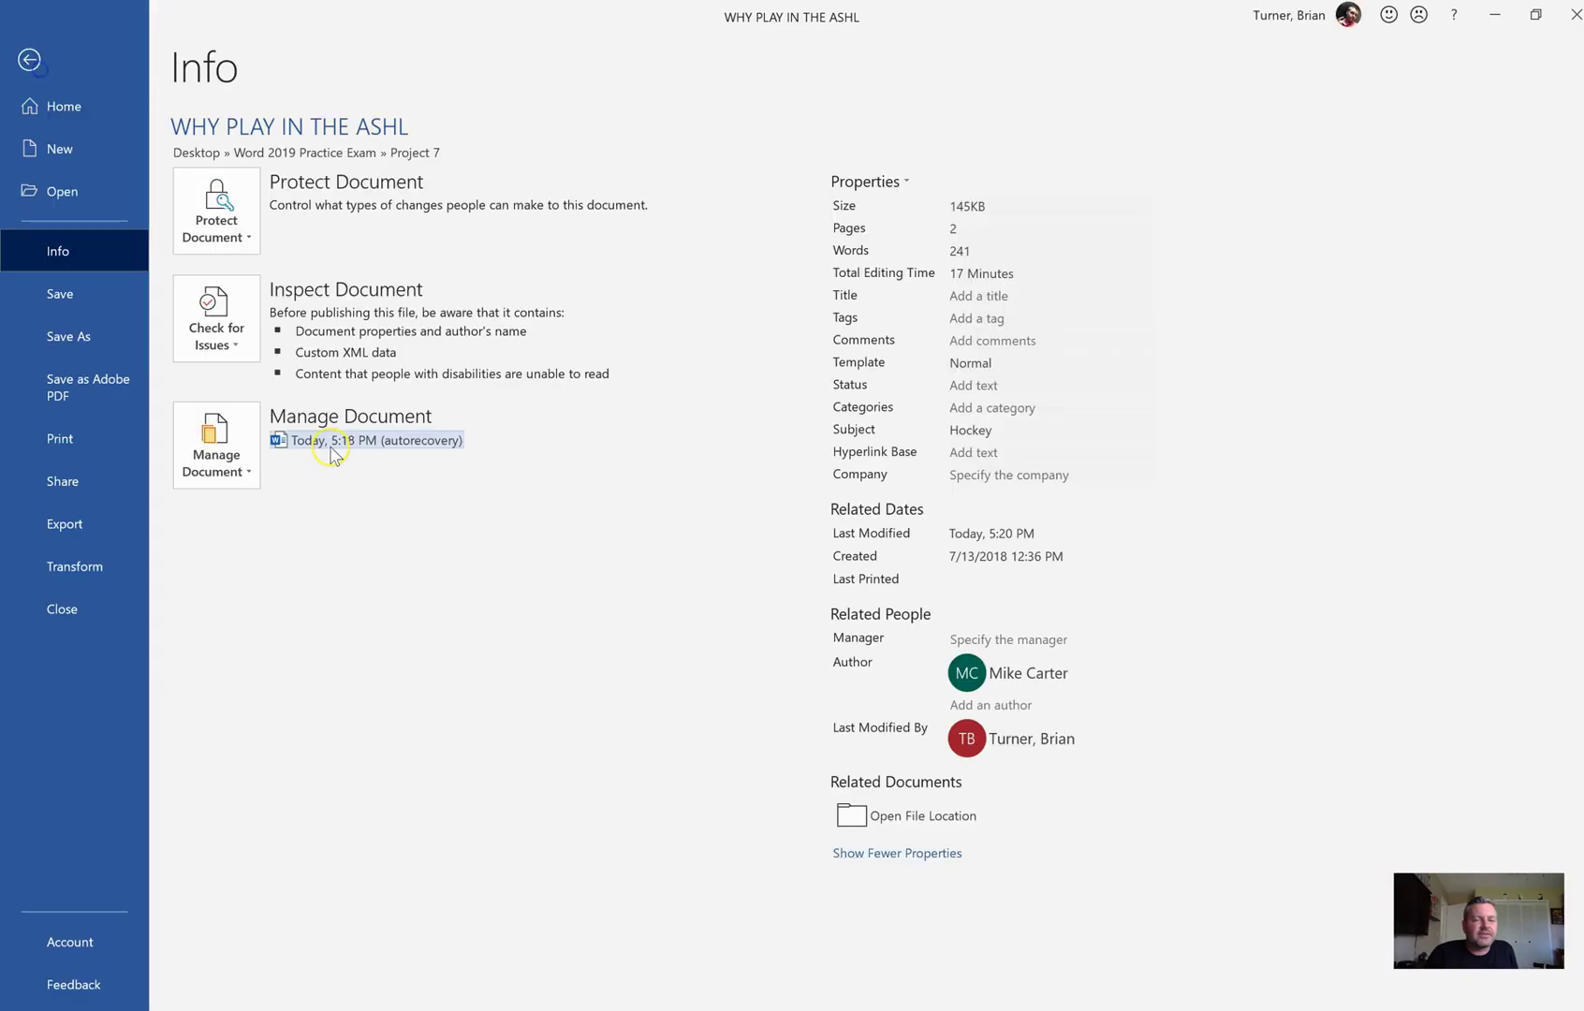
left_click(233, 342)
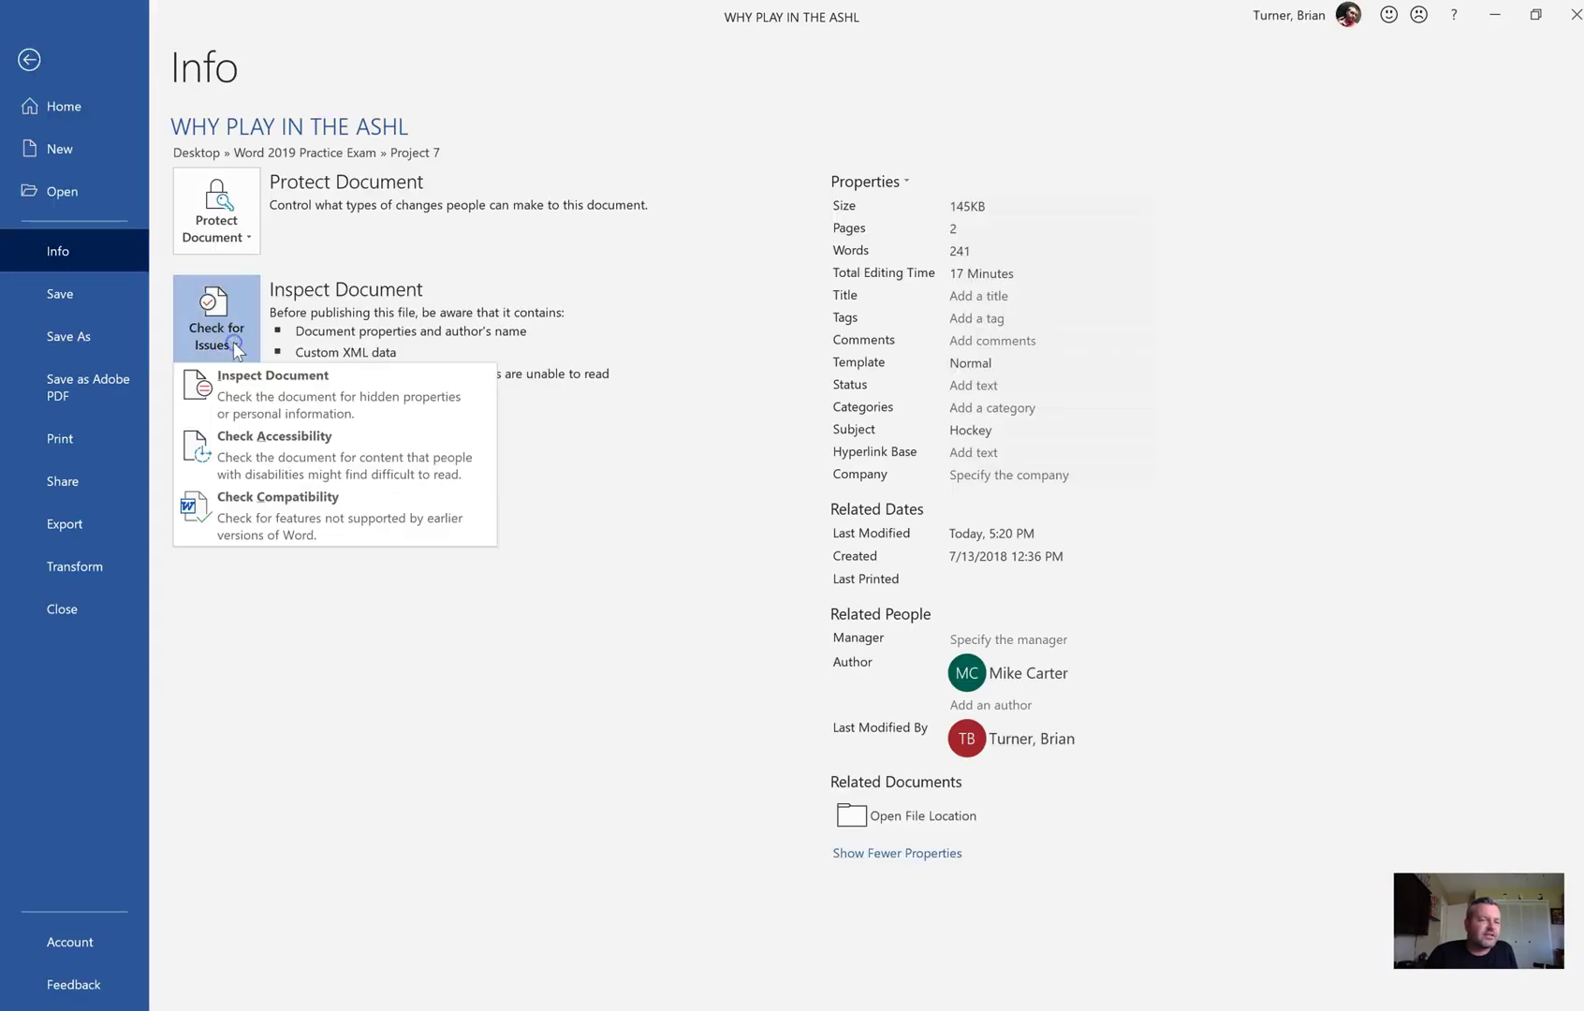
left_click(330, 449)
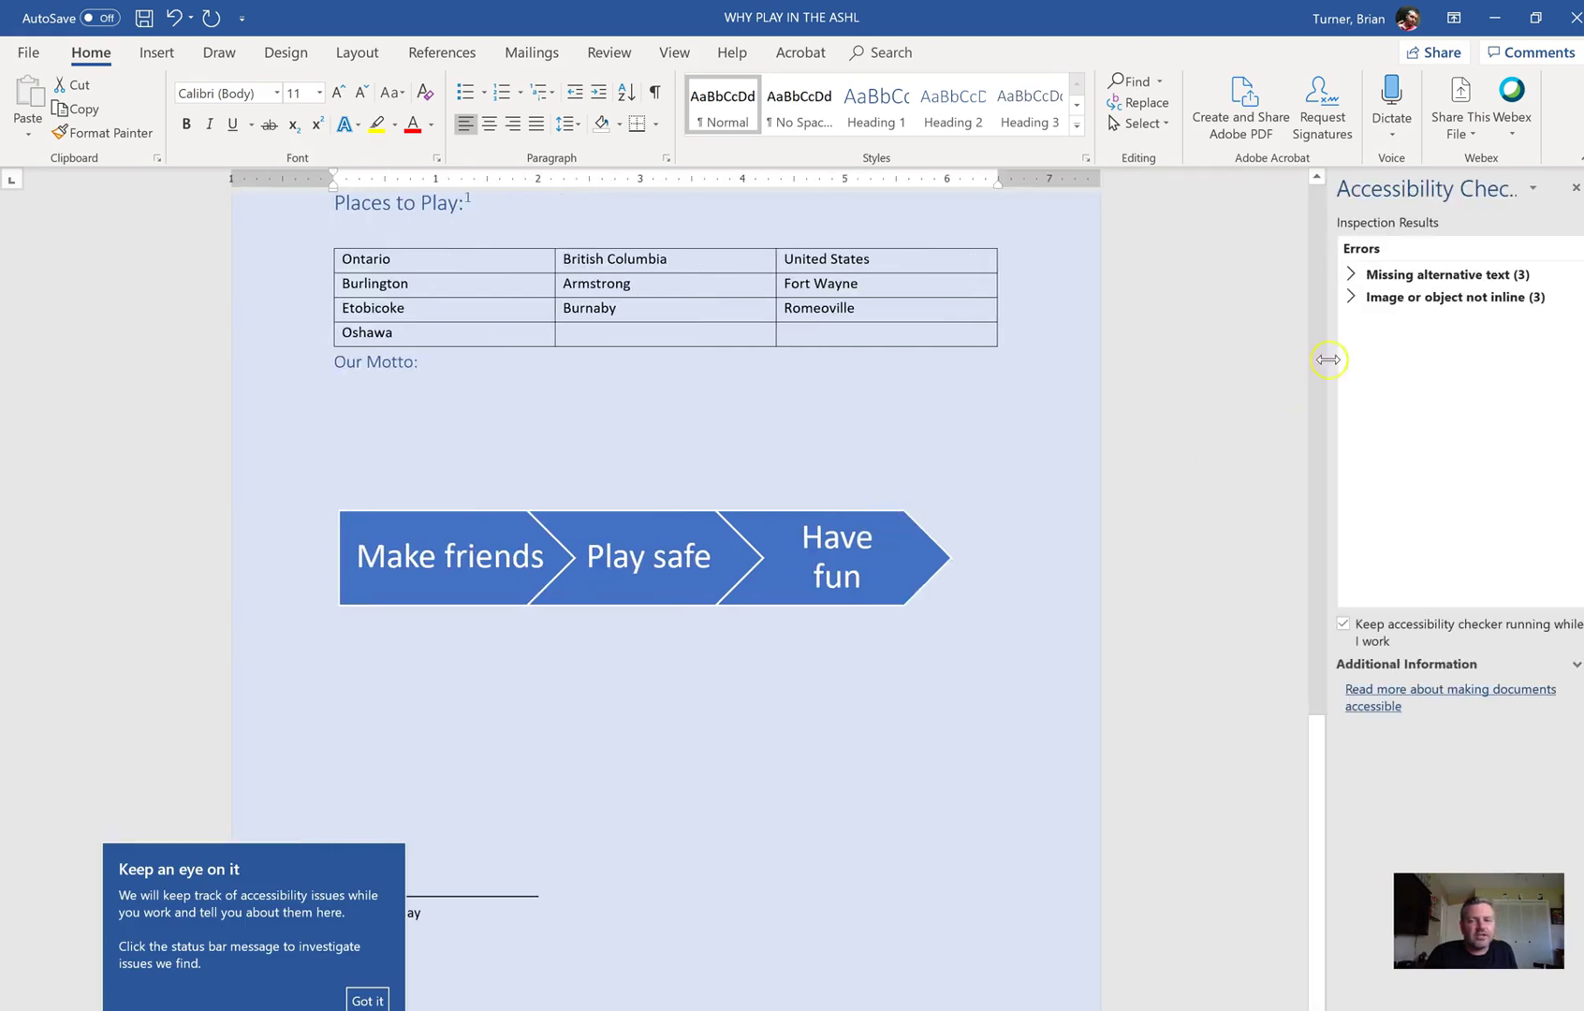
left_click(367, 1000)
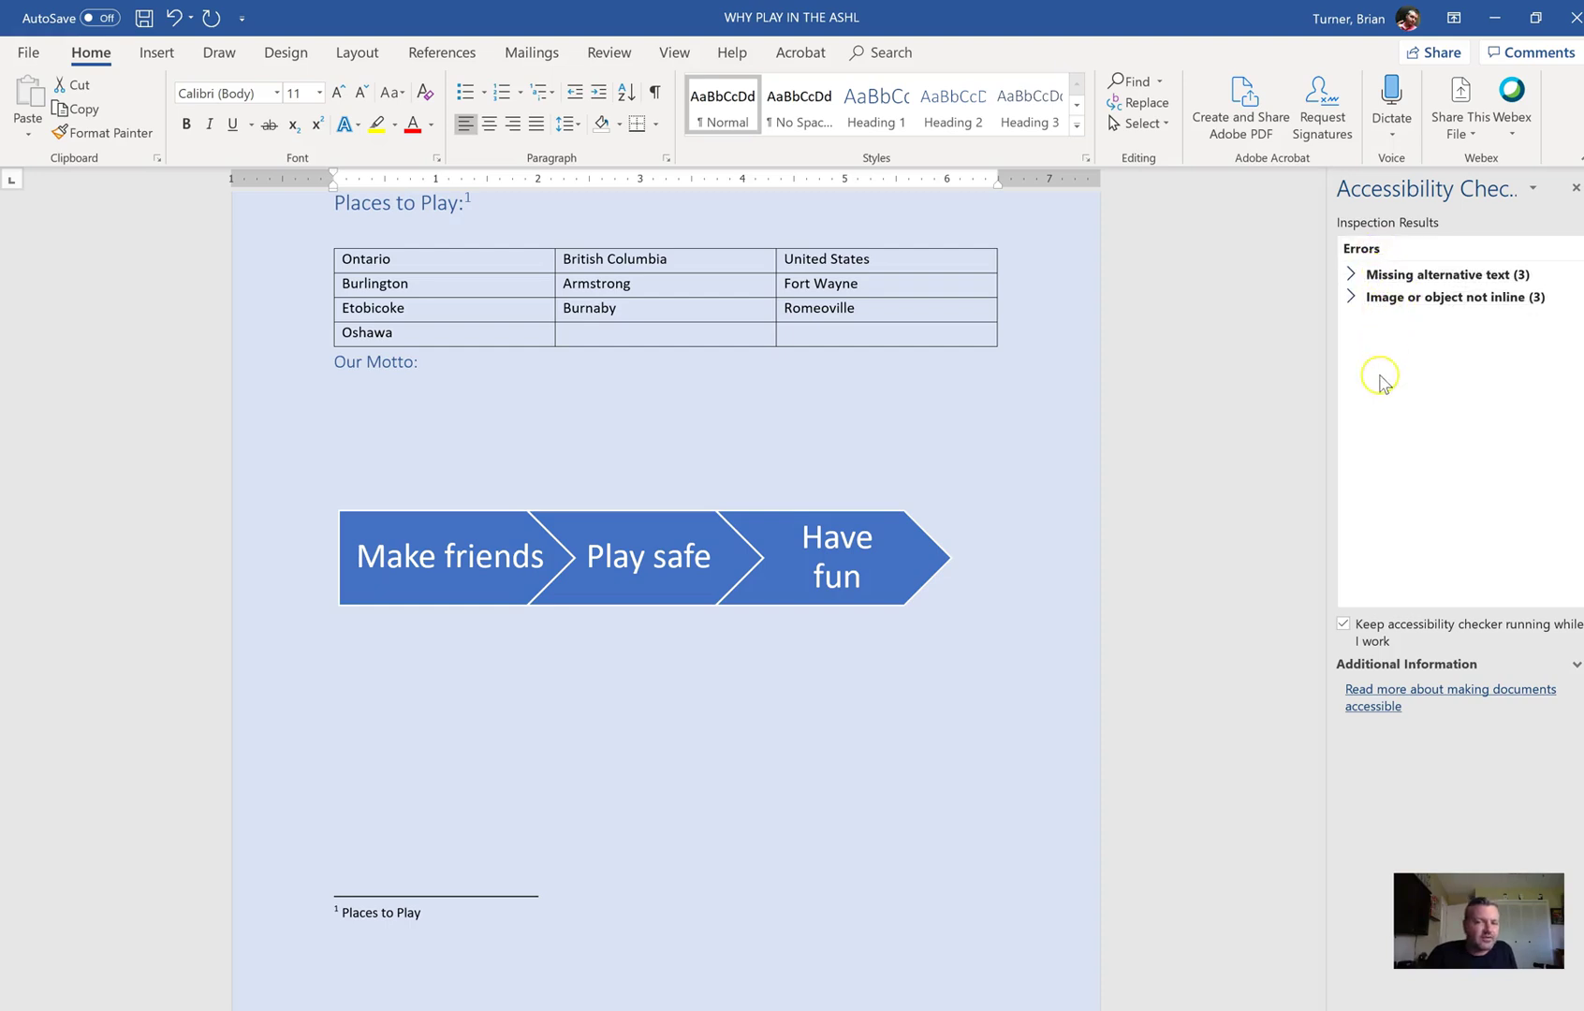
left_click(1369, 275)
left_click(1430, 294)
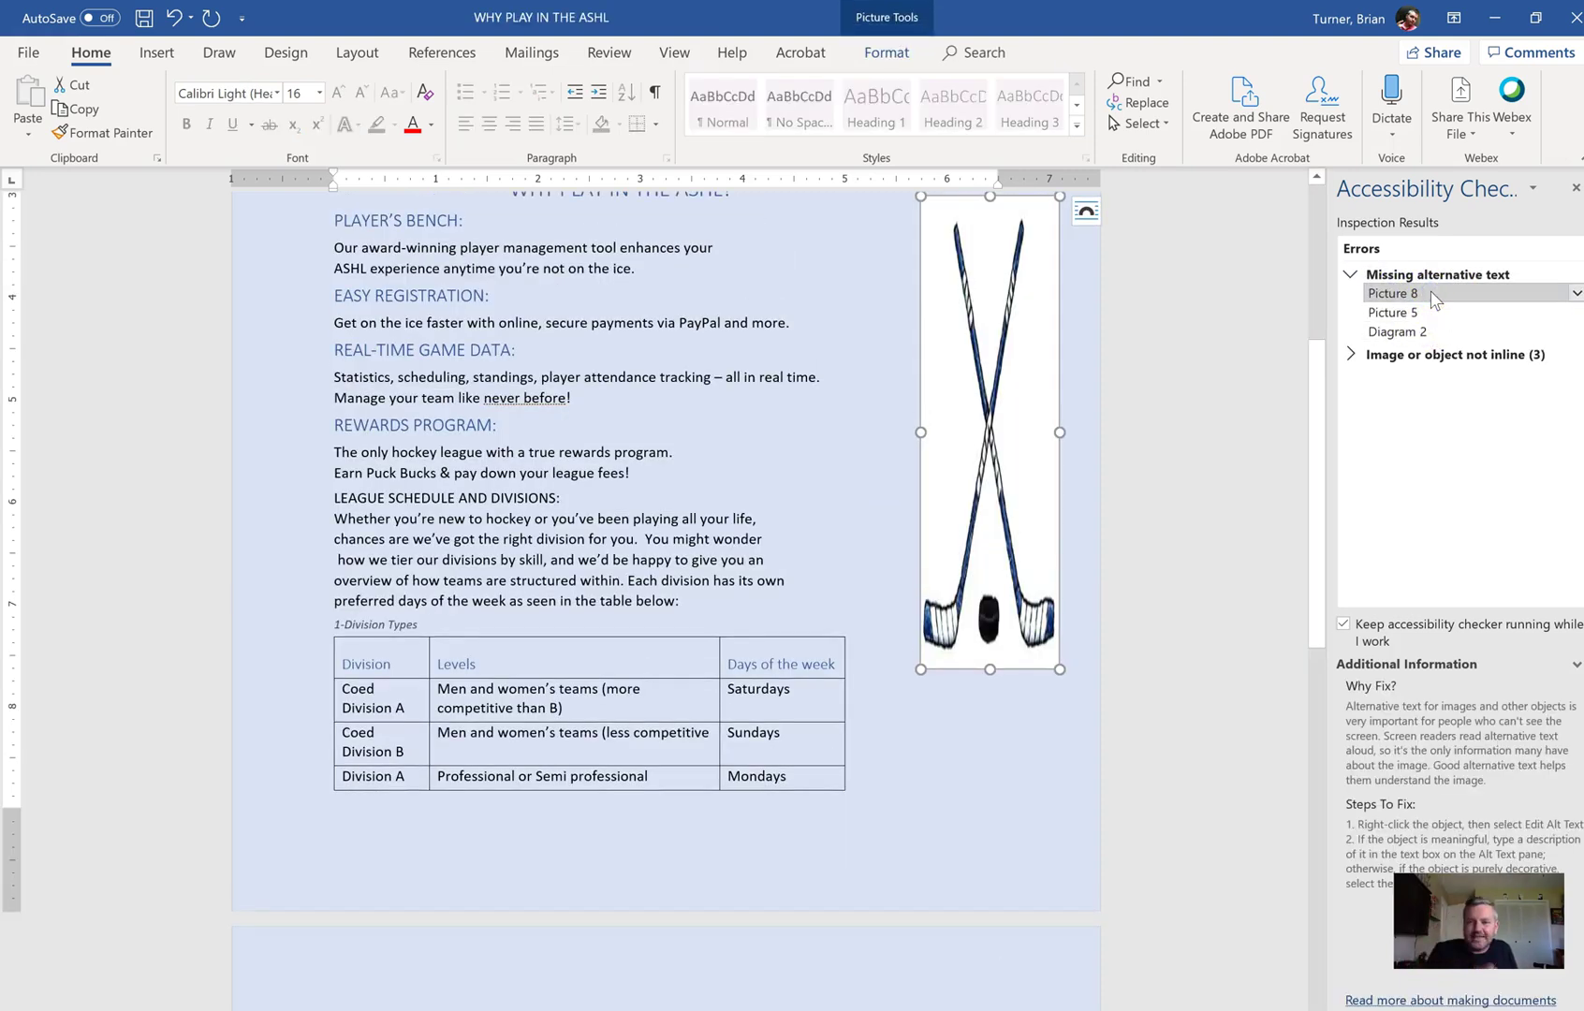
left_click(1432, 314)
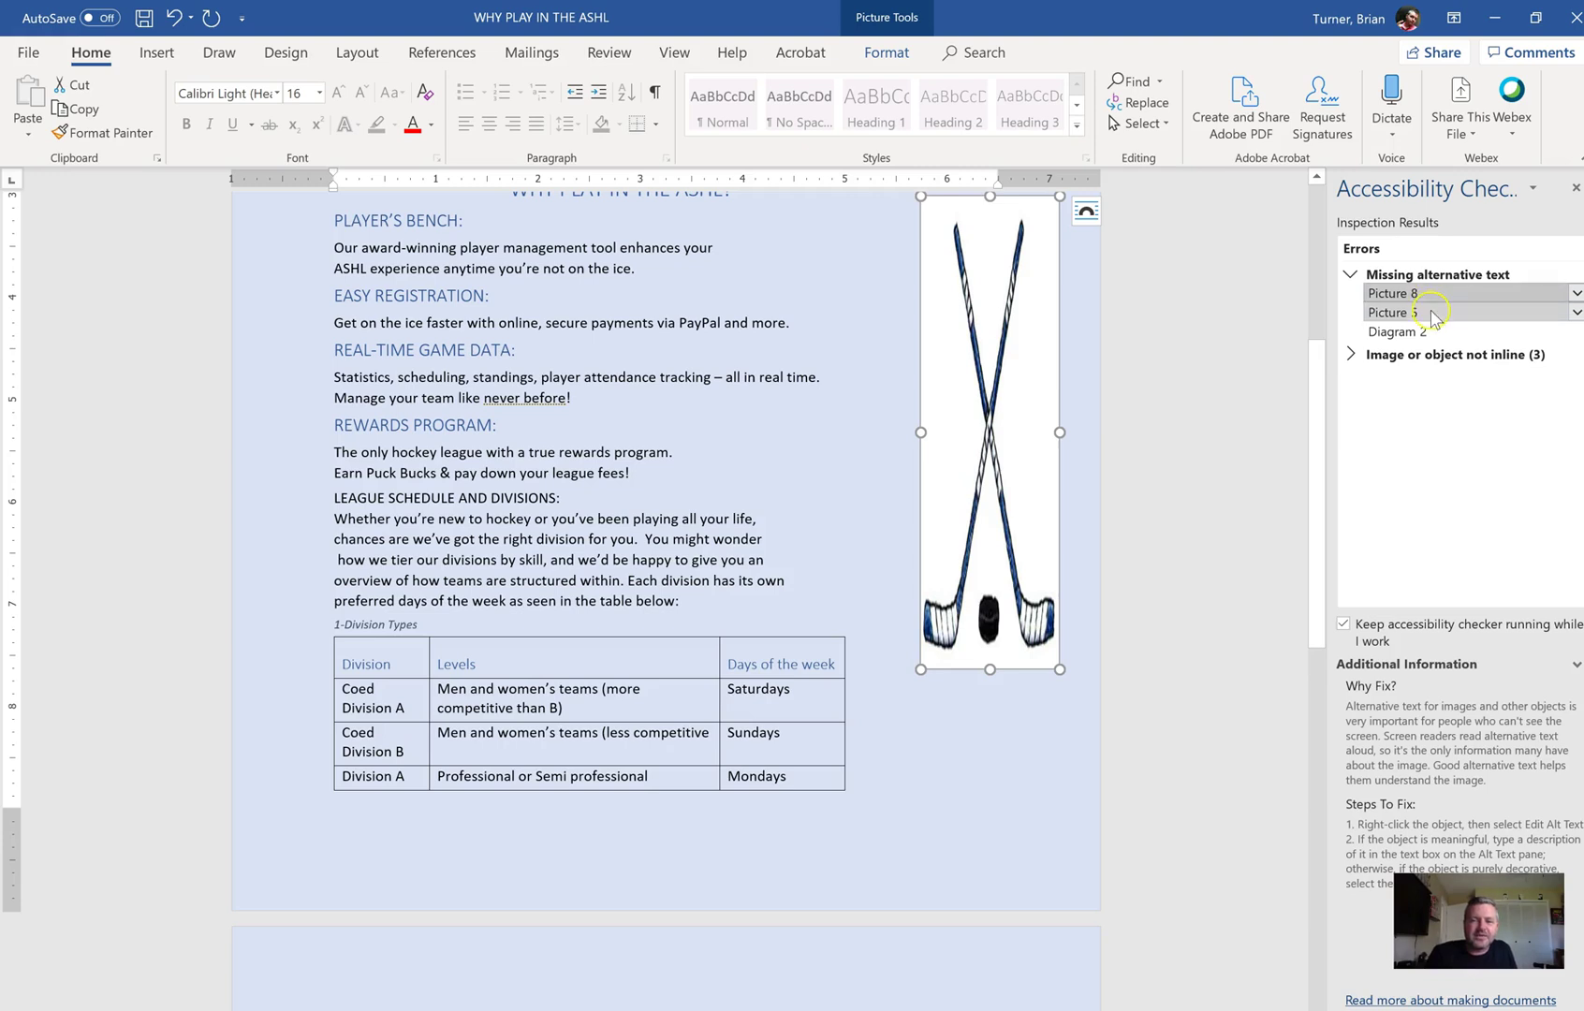
left_click(1436, 332)
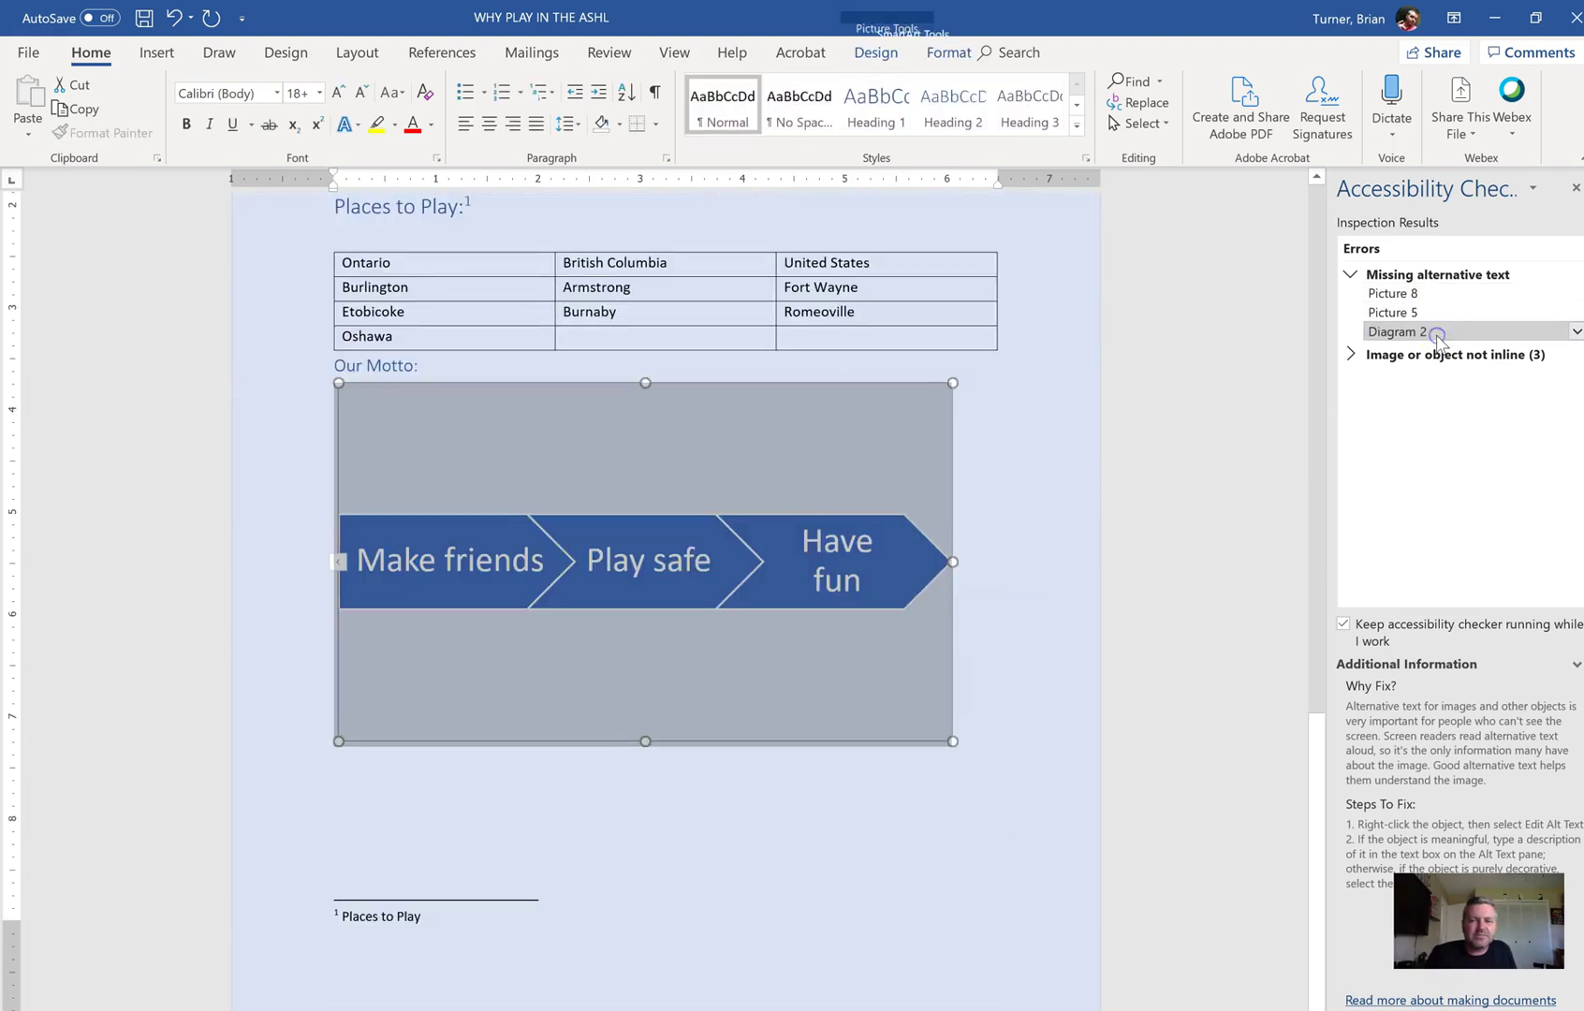
left_click(1435, 300)
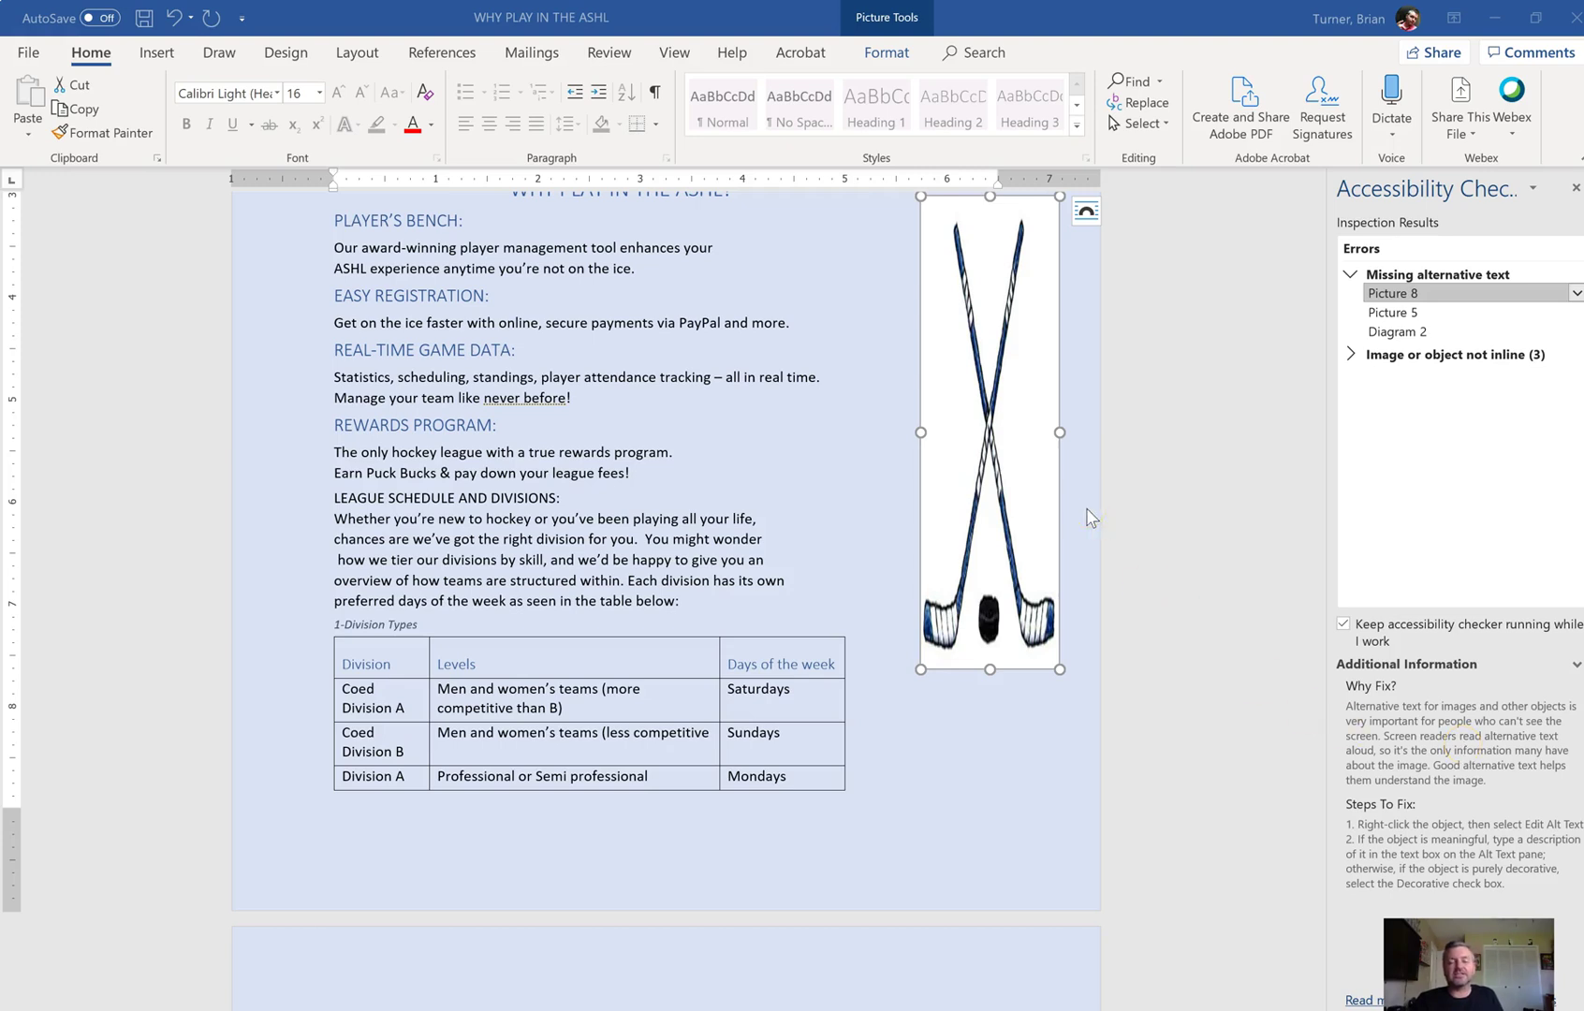
left_click(1032, 506)
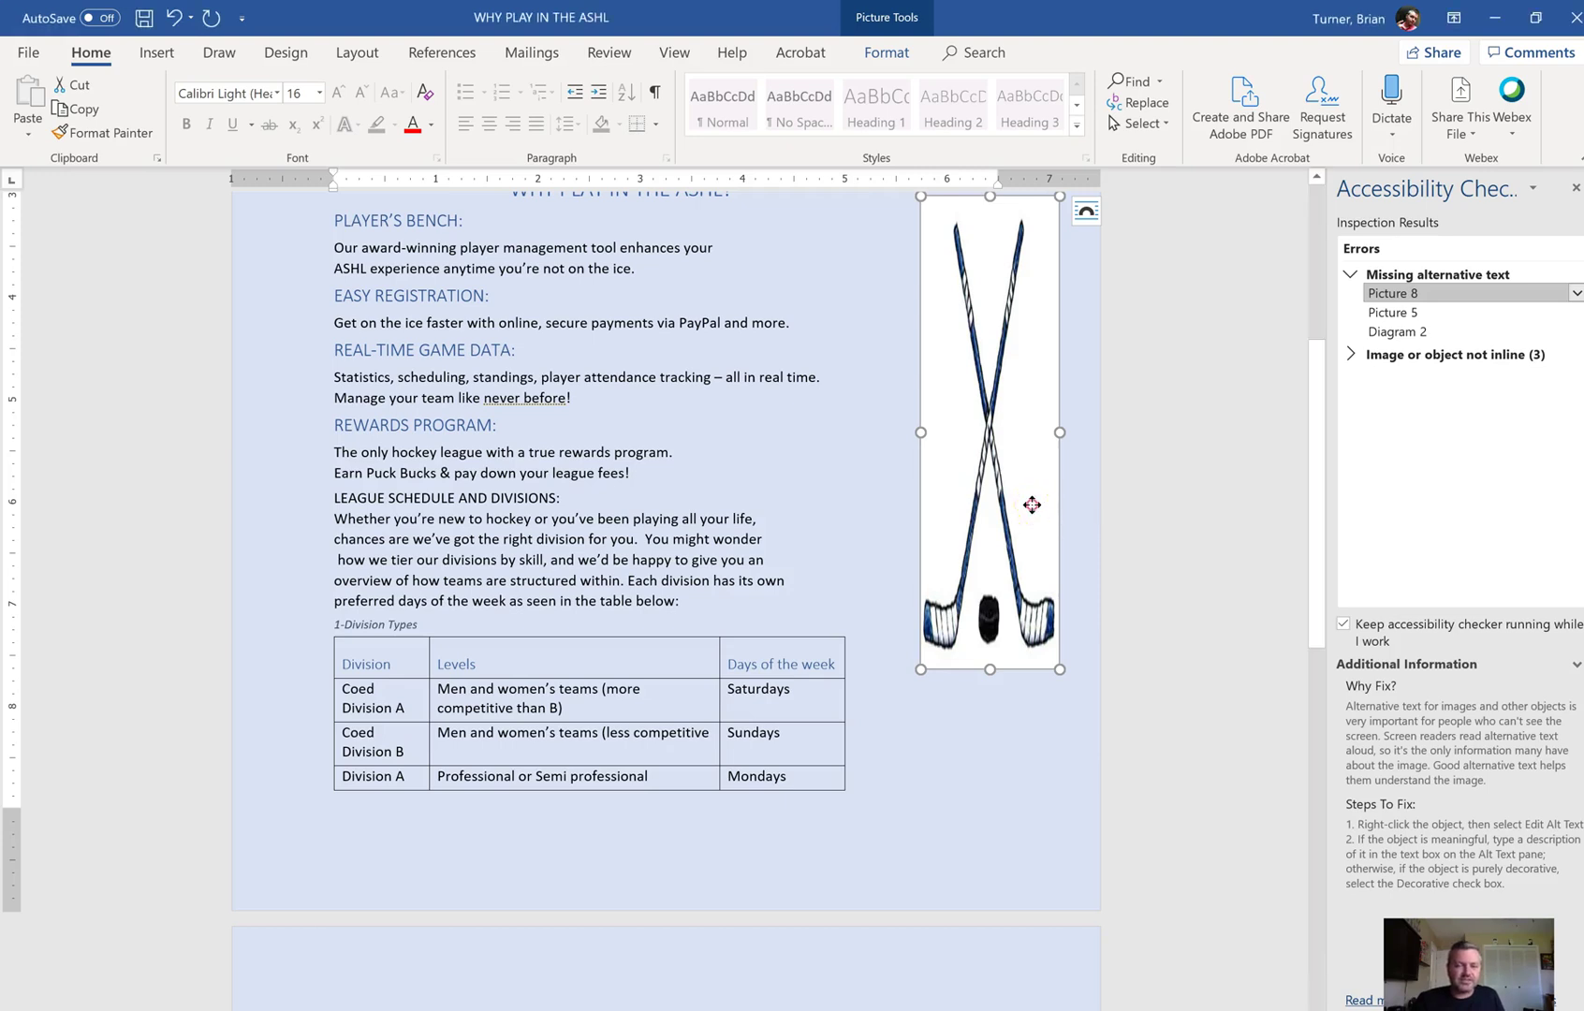
- Give the hockey-sticks picture the alt text description 'Contoso'
right_click(1031, 506)
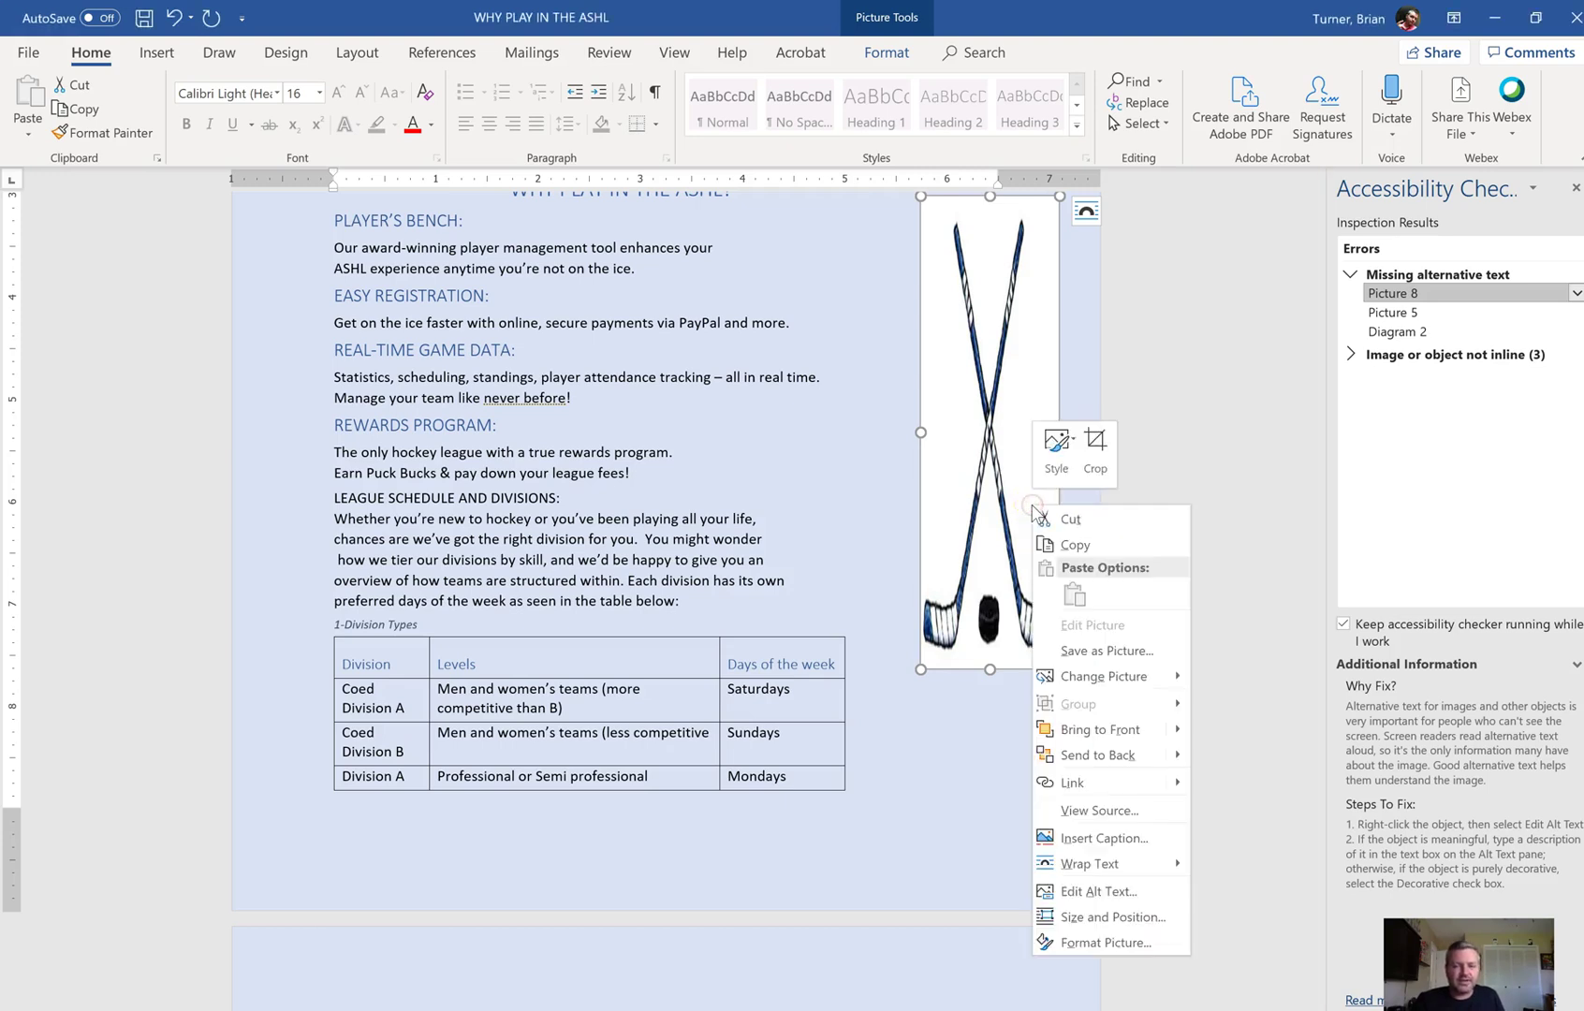
left_click(1111, 890)
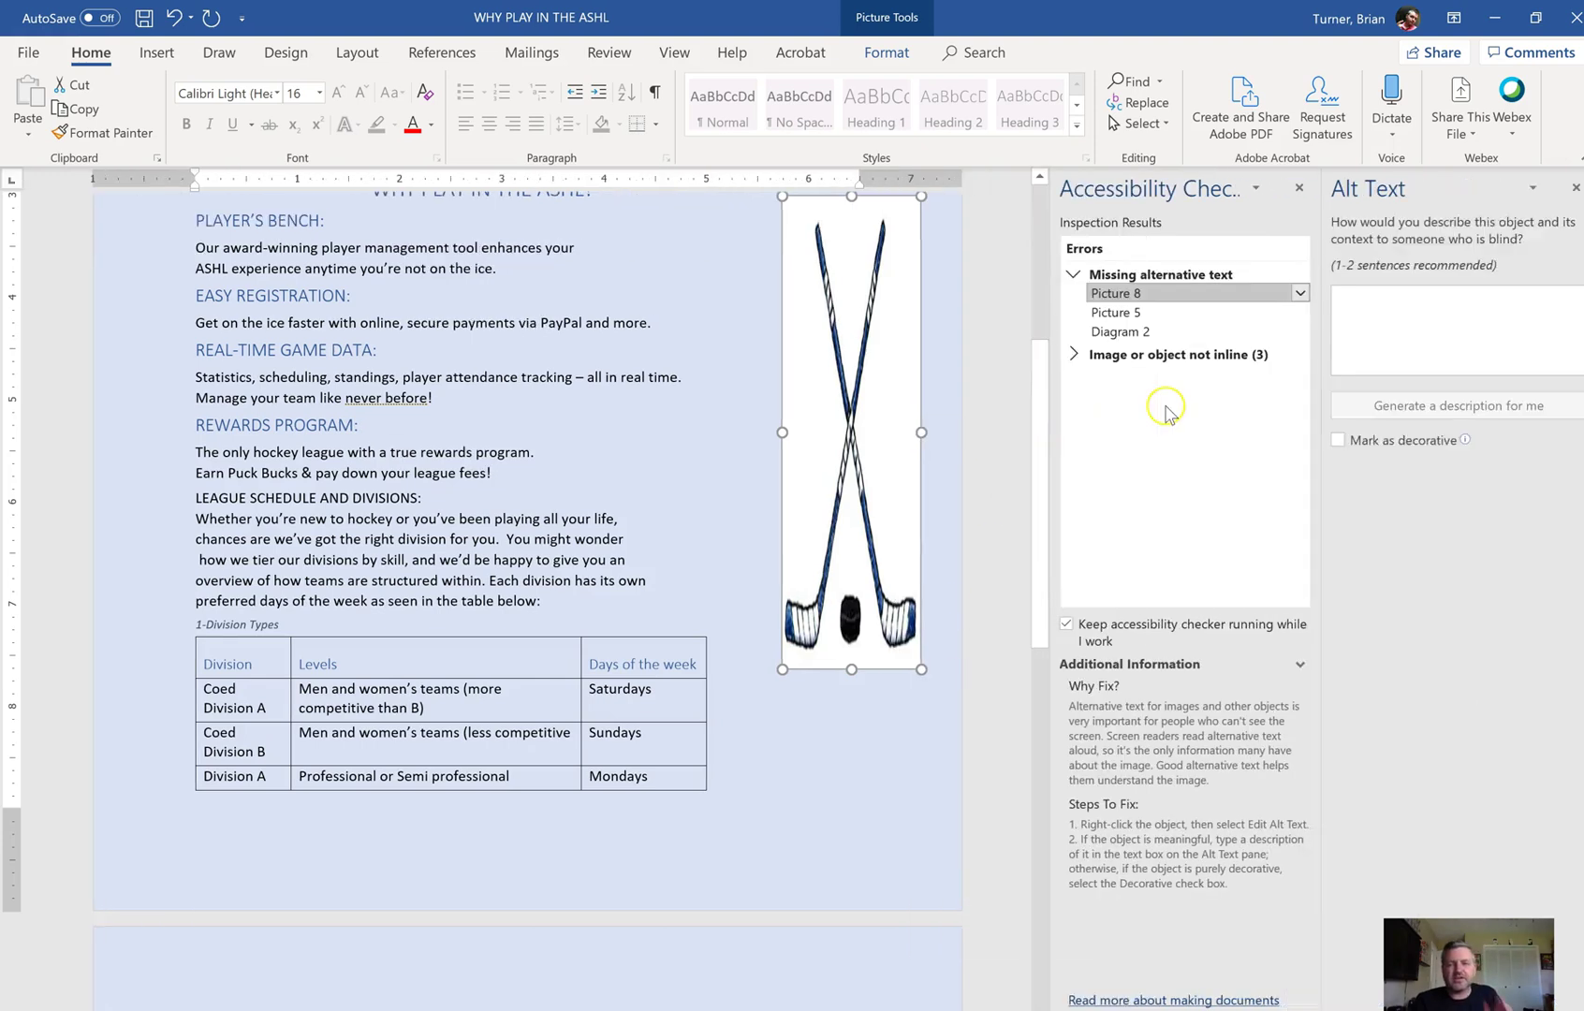
left_click(1420, 341)
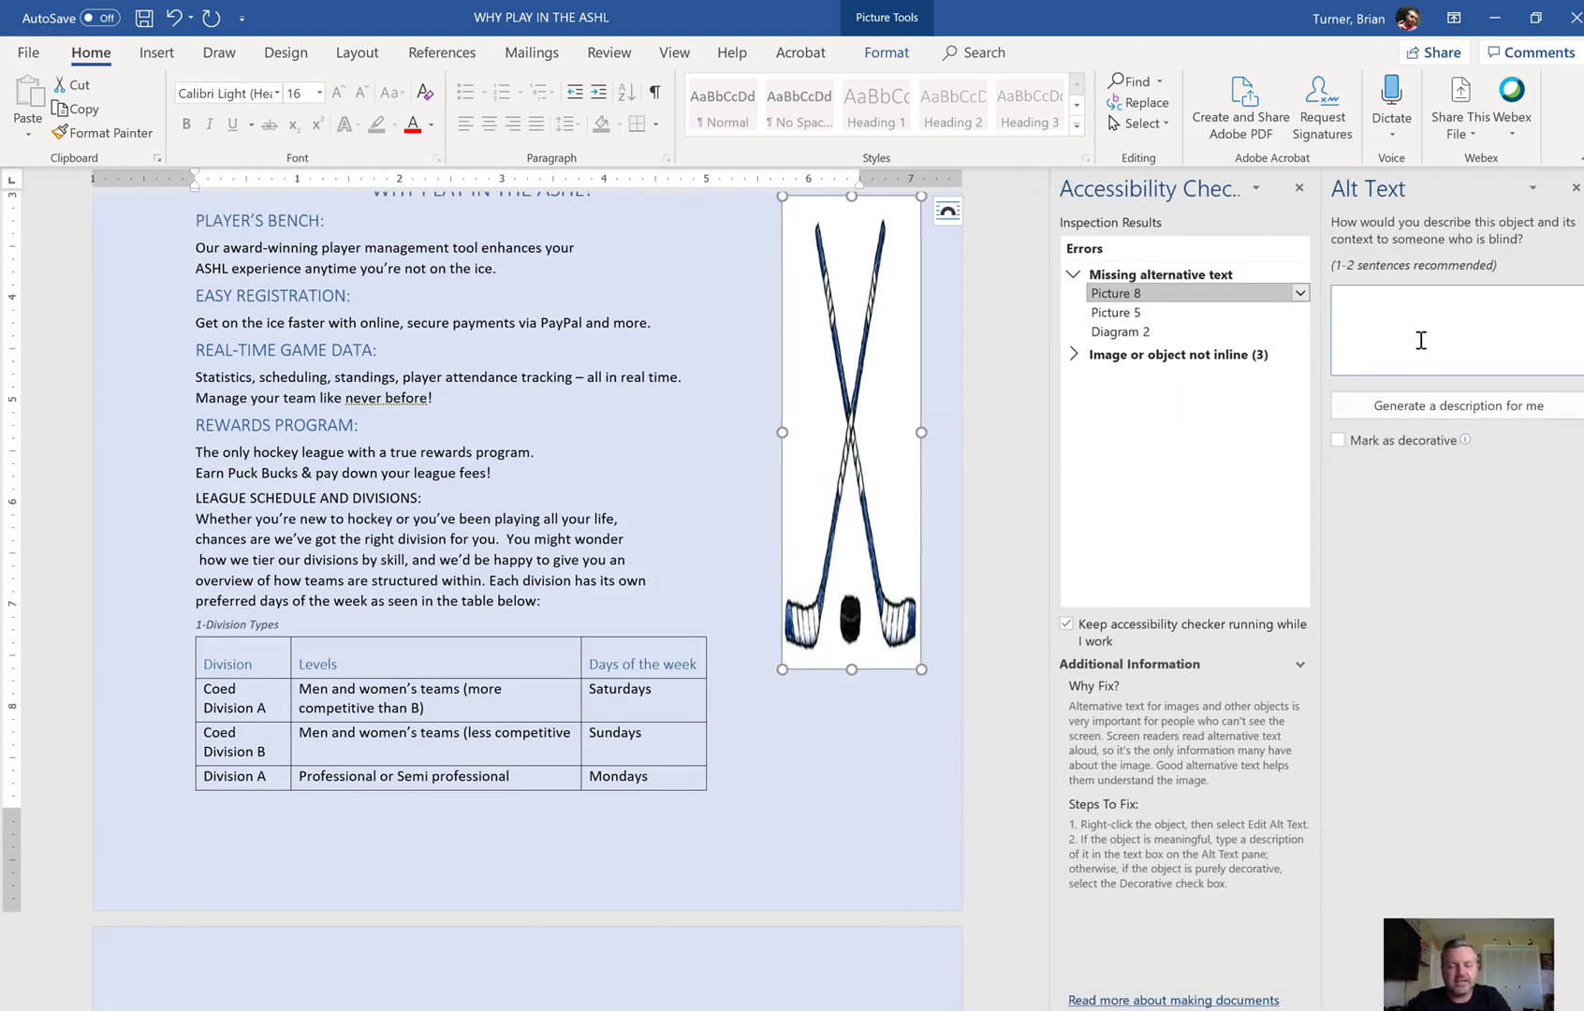
type("Contoso")
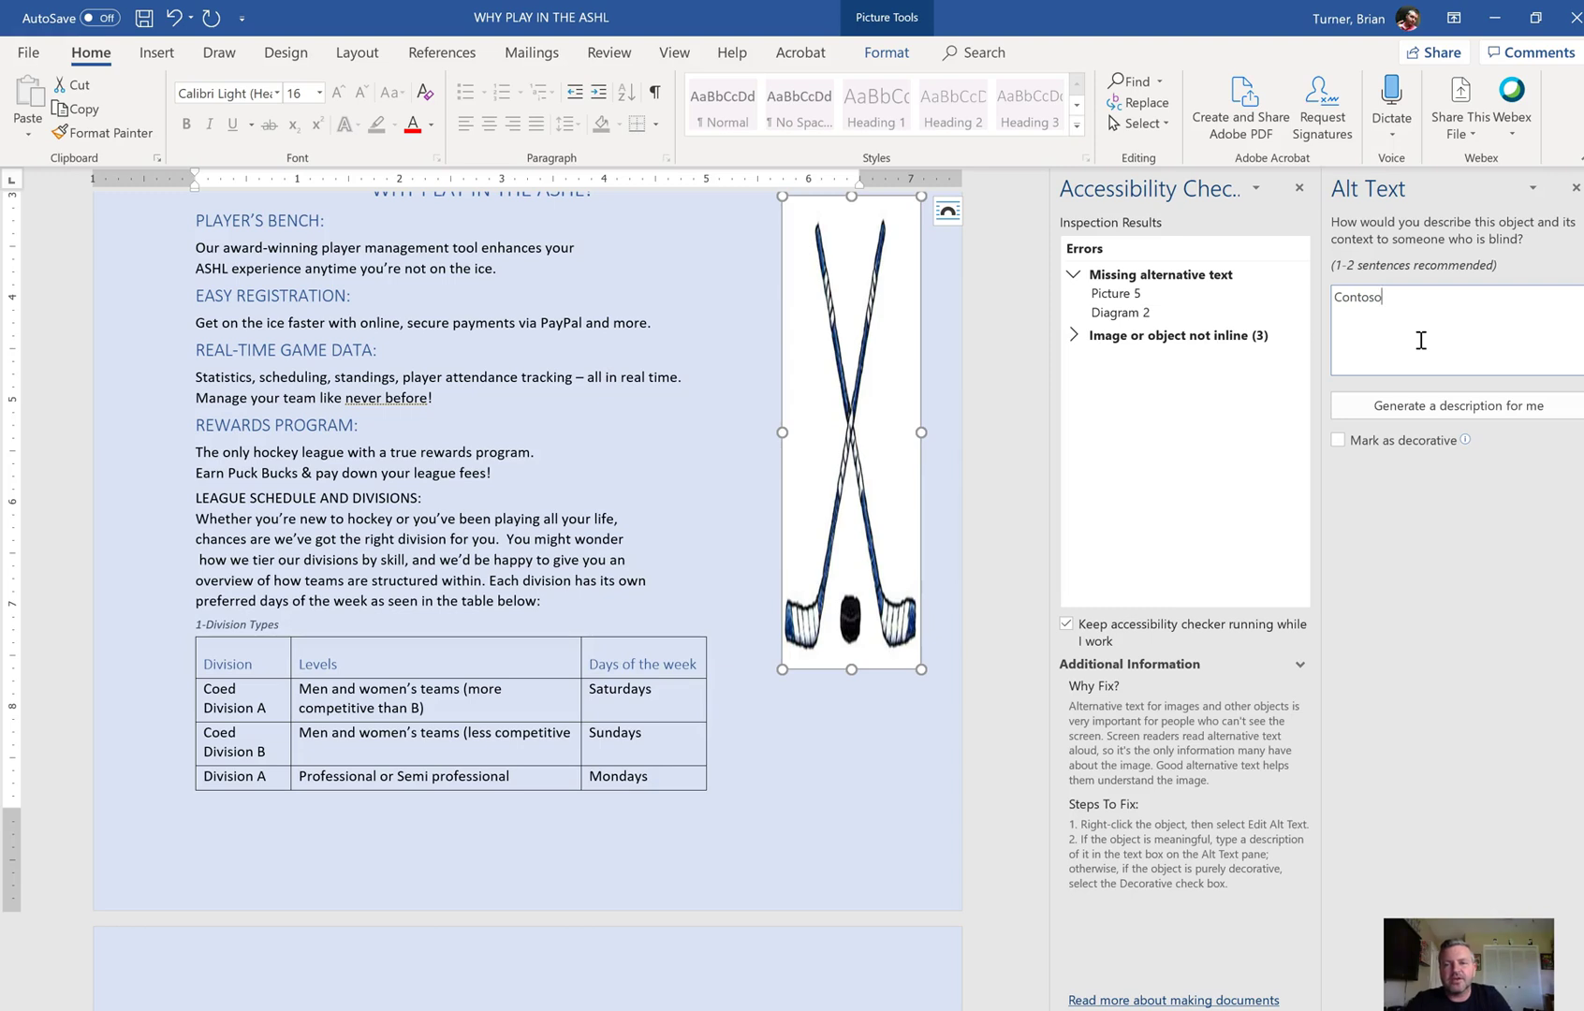
- Give the header banner image the alt text description 'Contoso'
left_click(1167, 293)
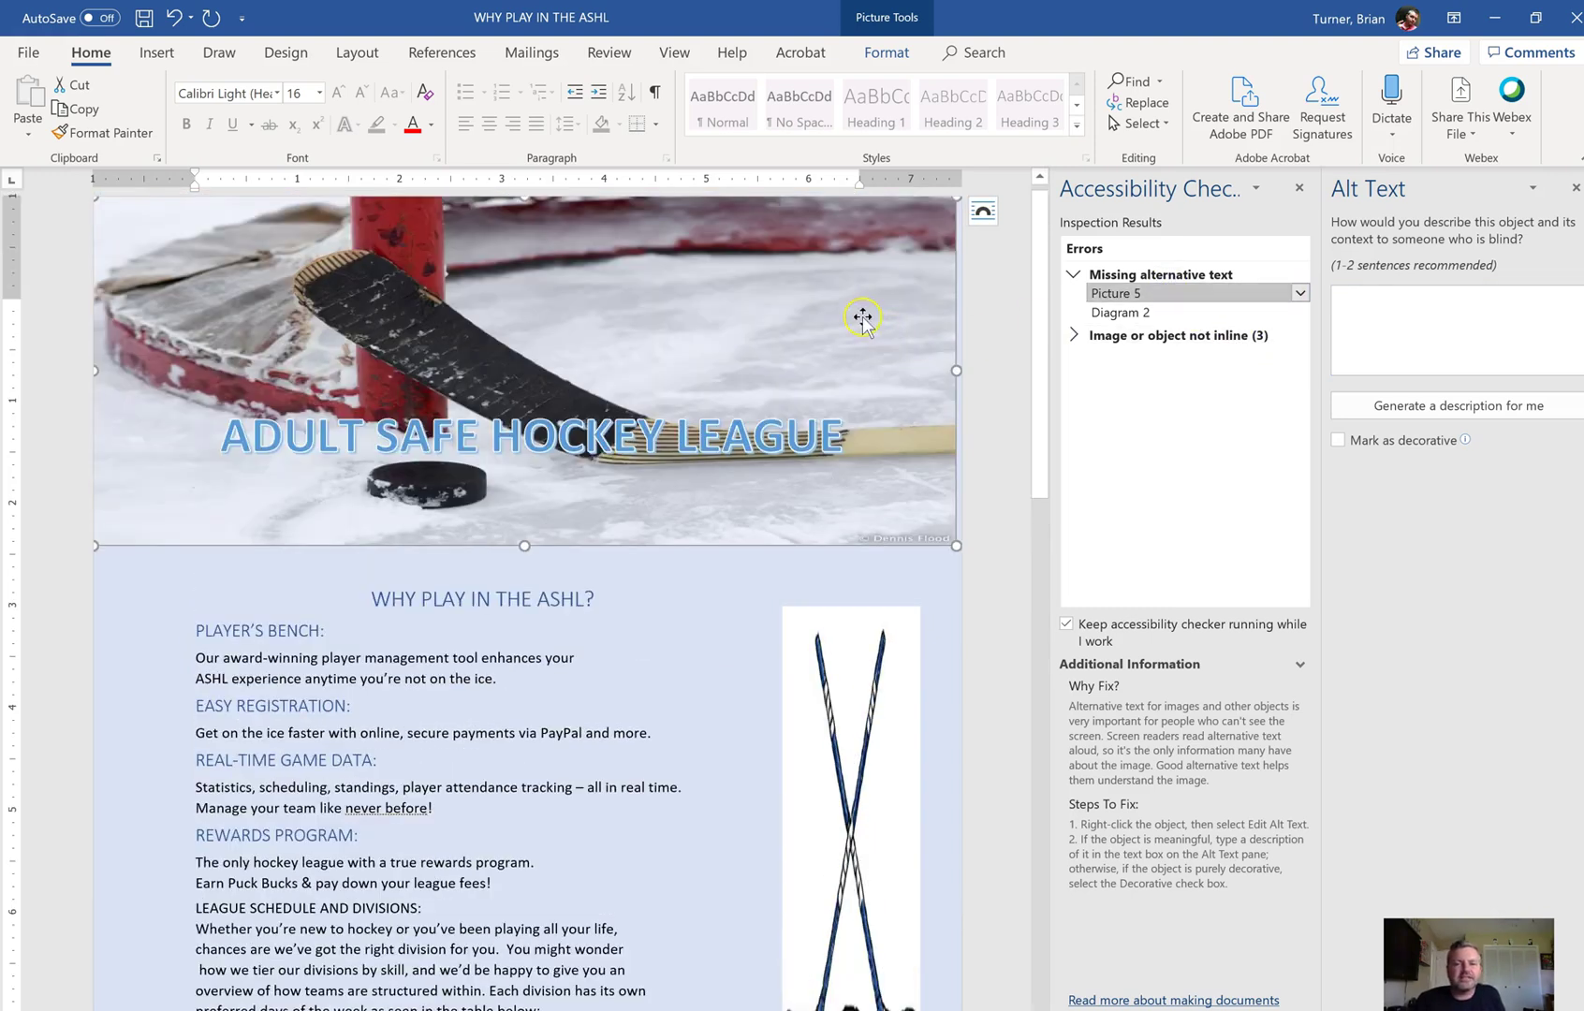
right_click(862, 319)
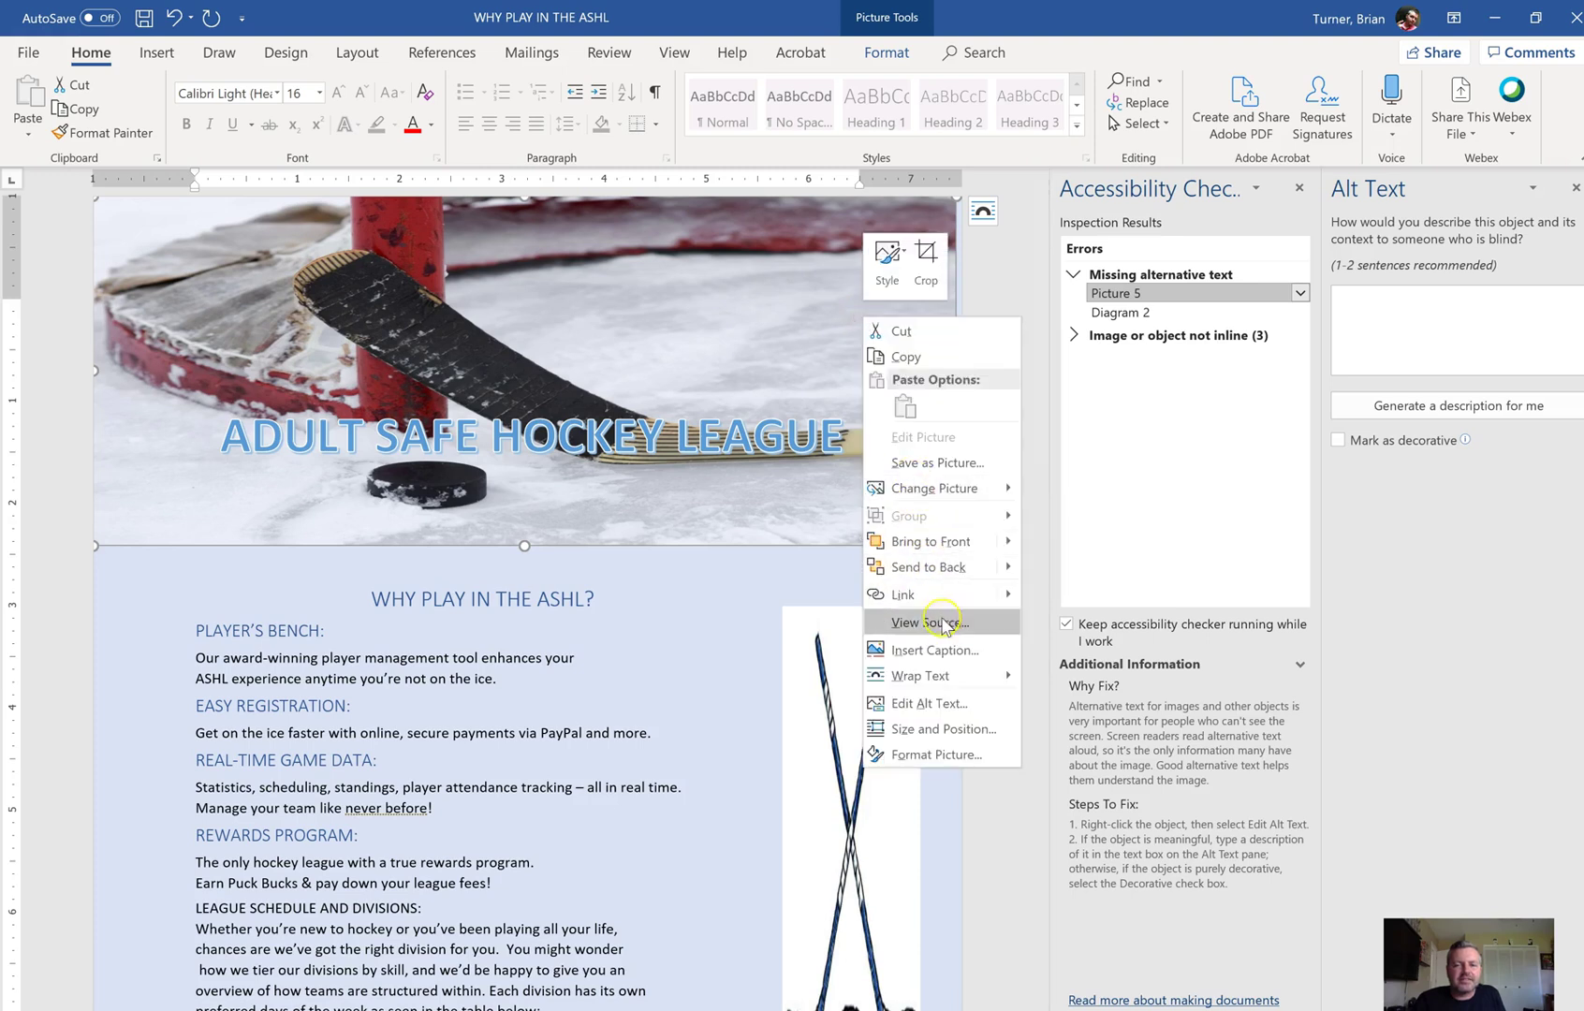
left_click(941, 702)
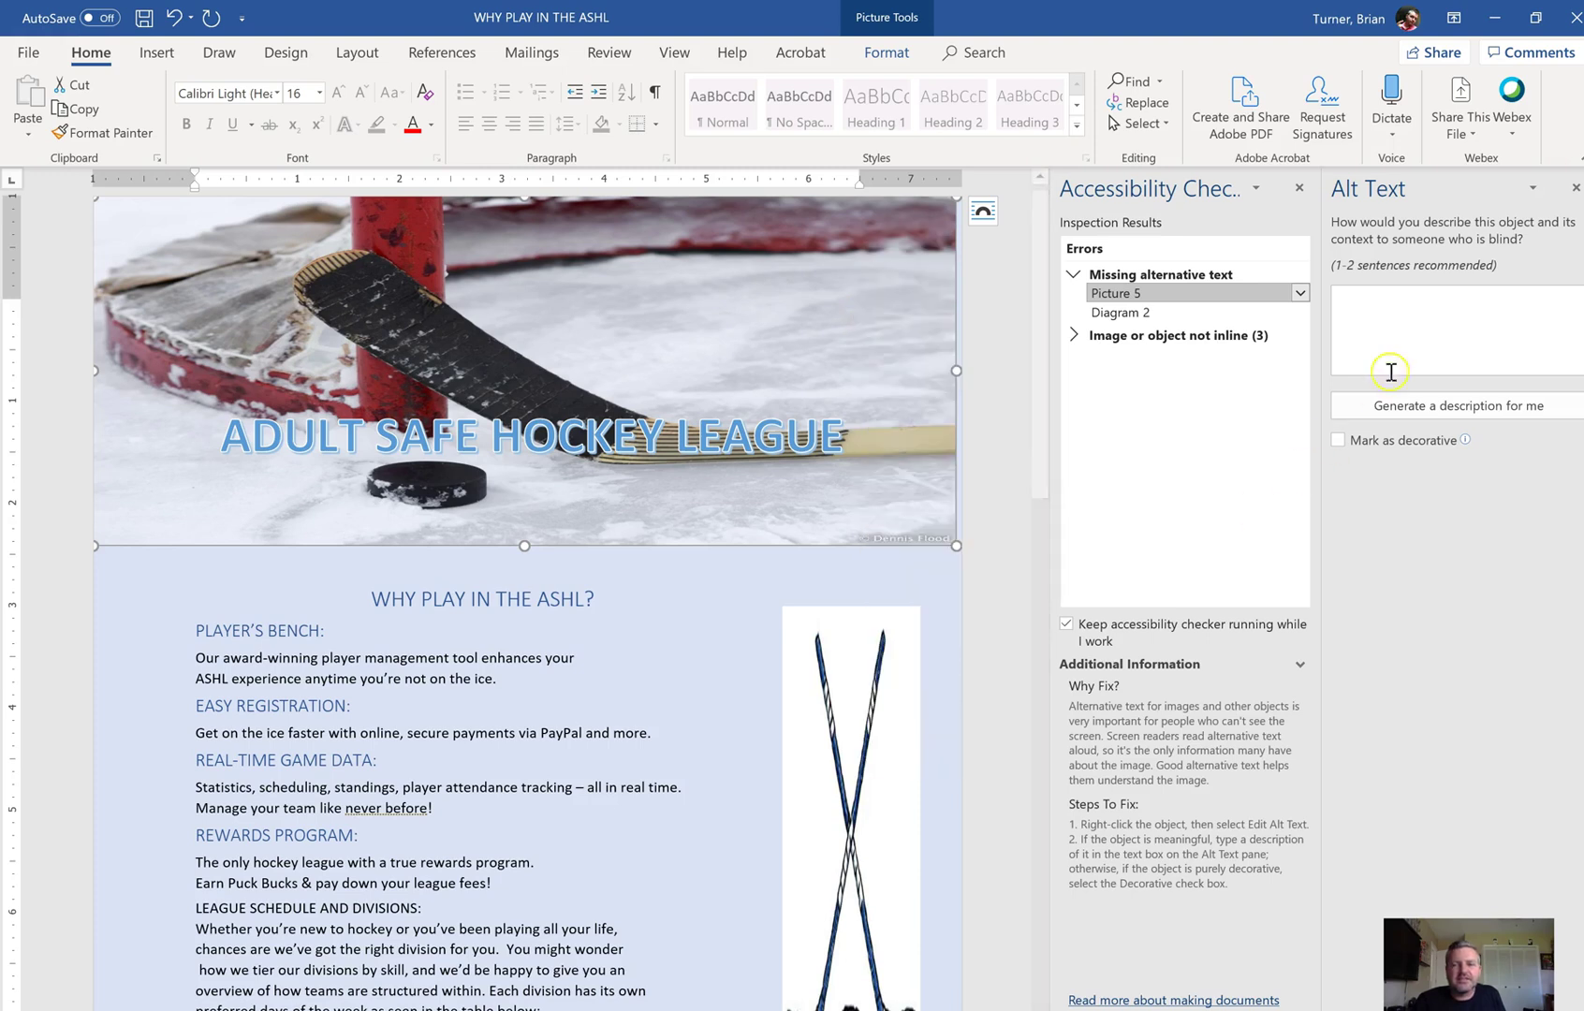
left_click(1436, 334)
type("COntoso")
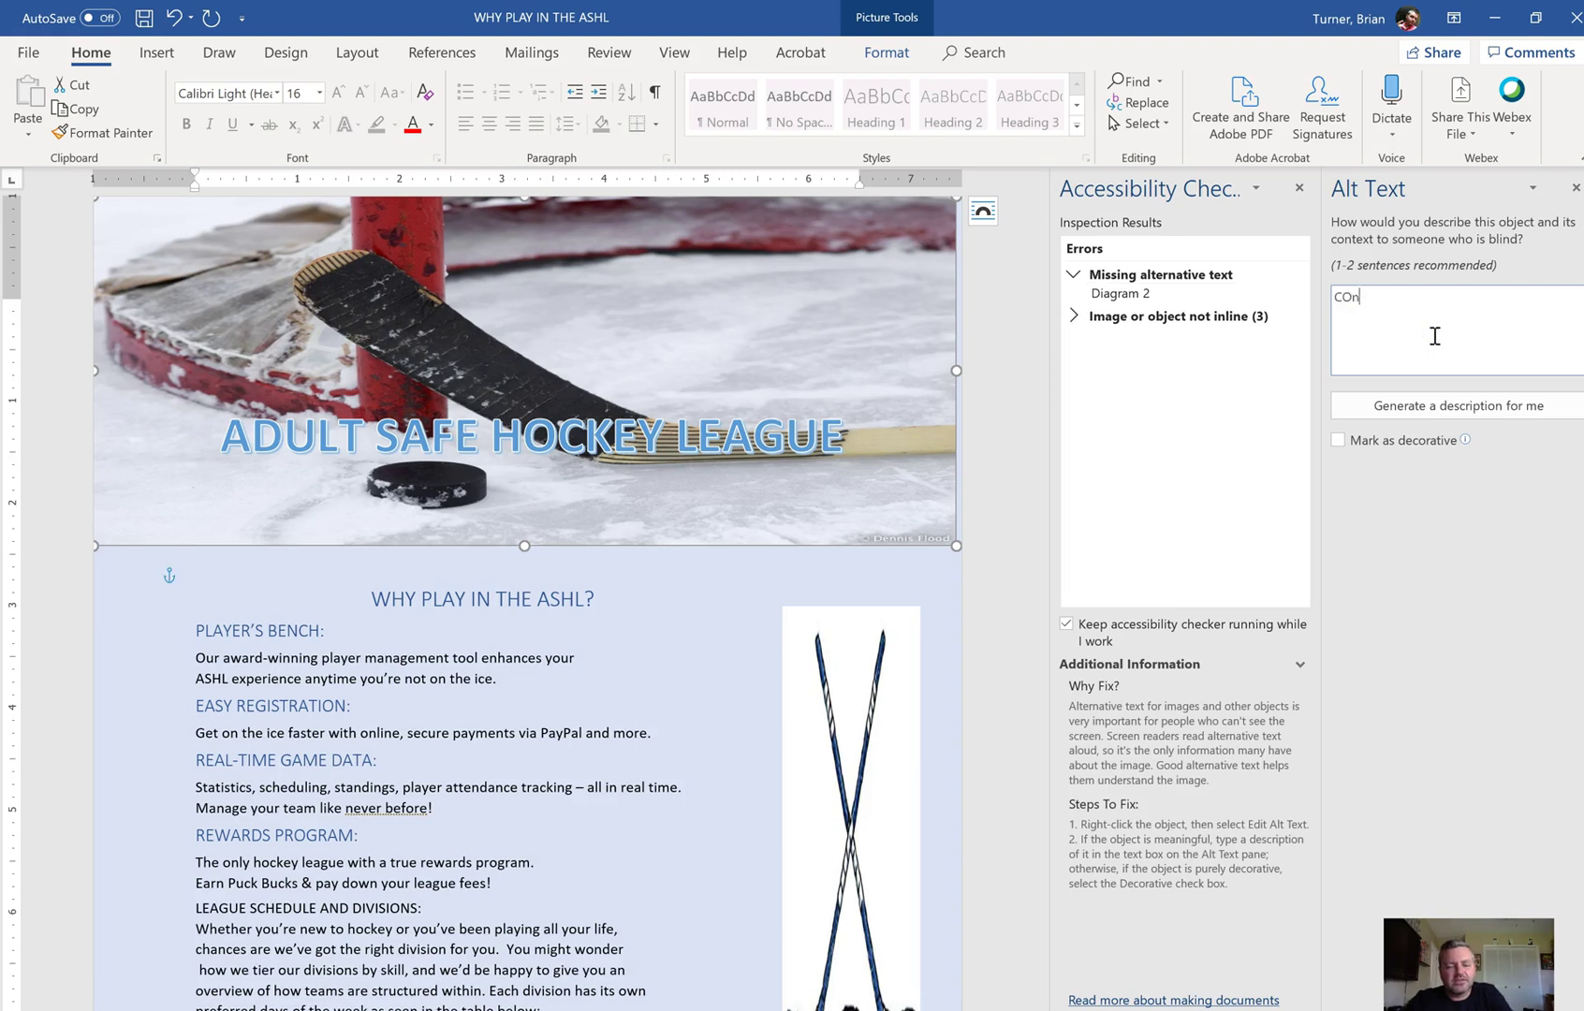
- Give the motto arrow diagram the alt text description 'Contoso'
left_click(1160, 293)
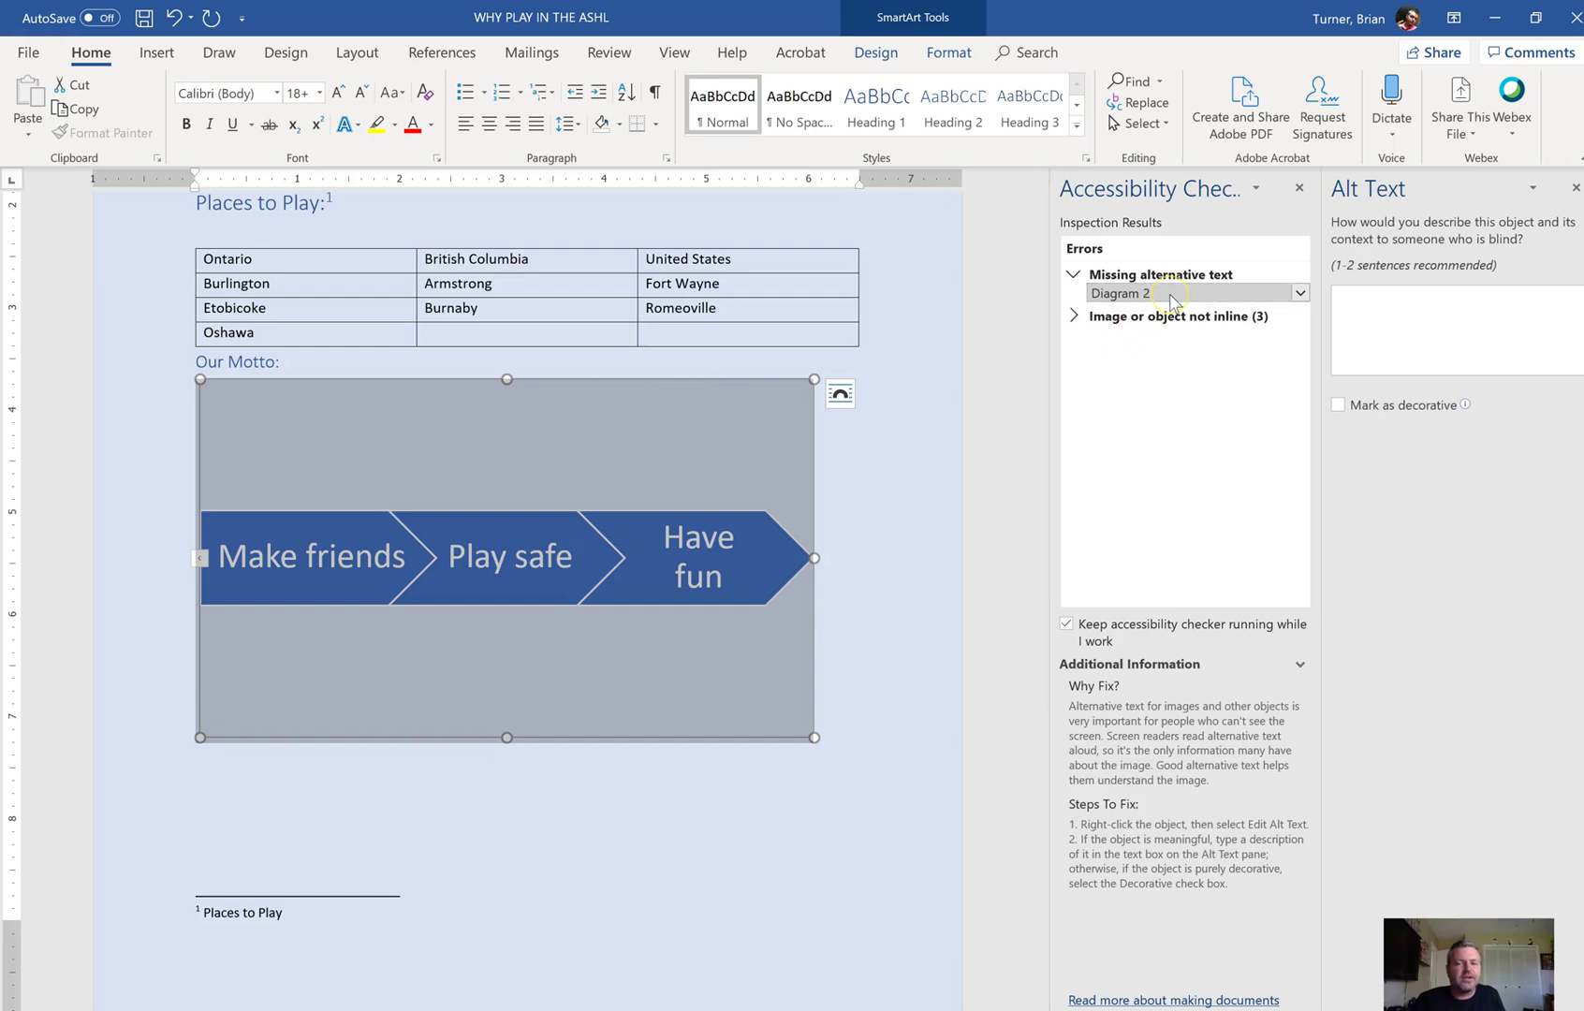
left_click(1404, 330)
type("Contoso")
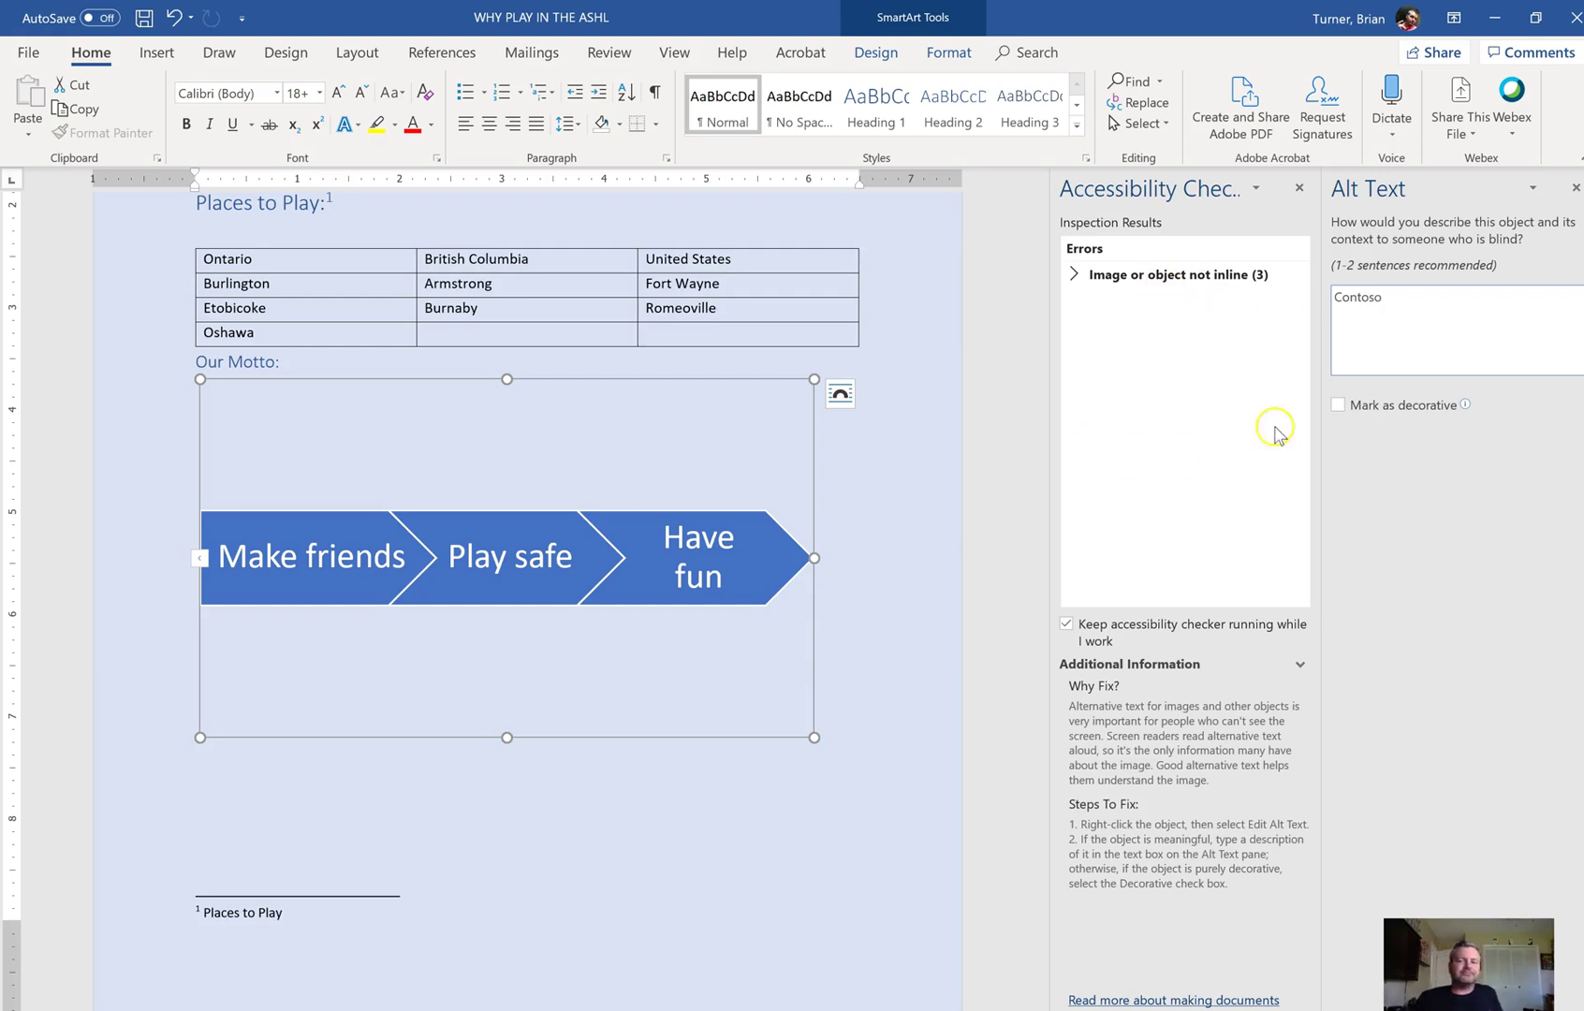
- Close the Alt Text and Accessibility Checker panes and place the cursor below the motto diagram
left_click(1575, 190)
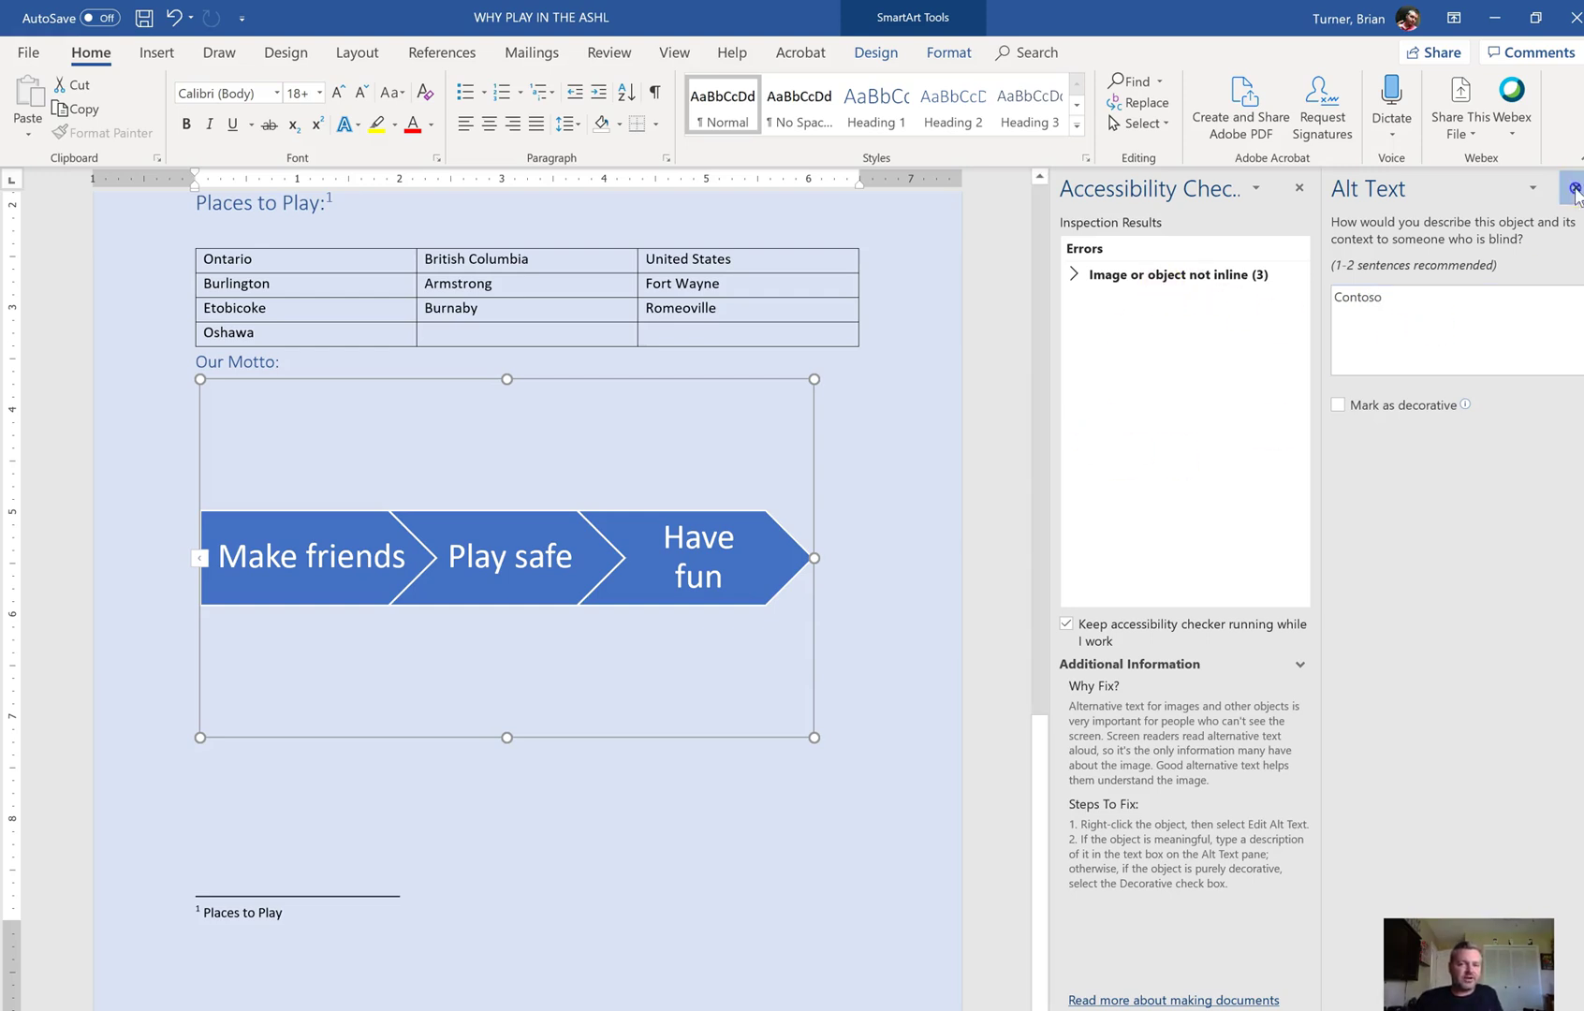
left_click(1575, 190)
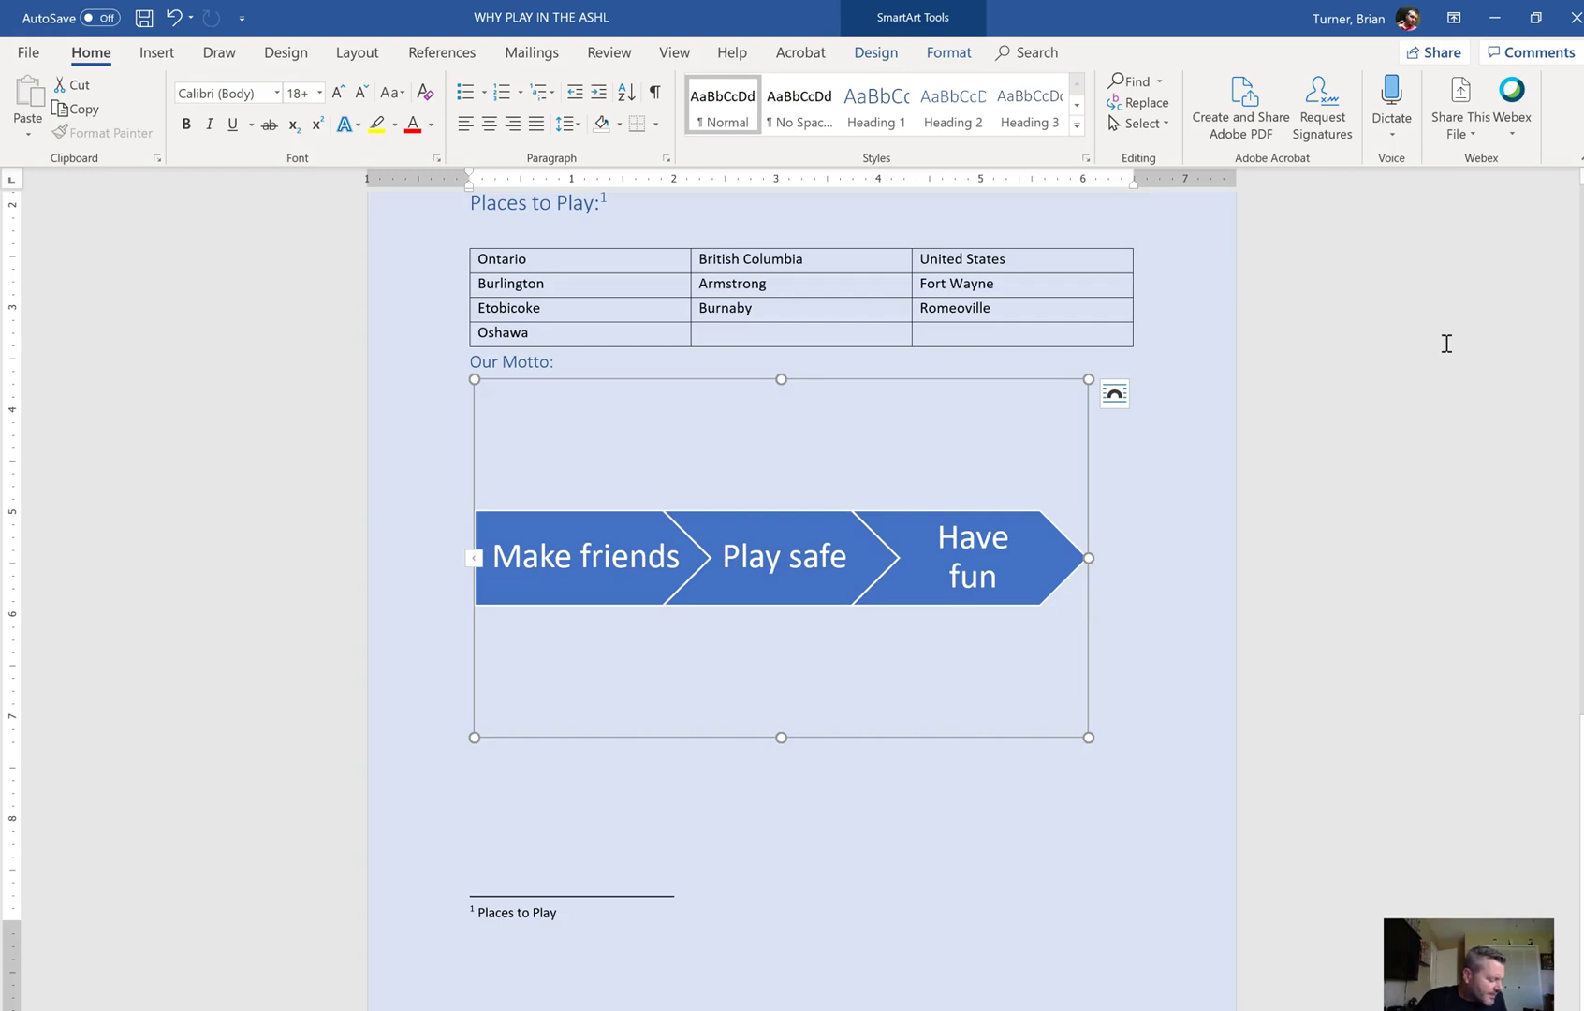
left_click(1458, 553)
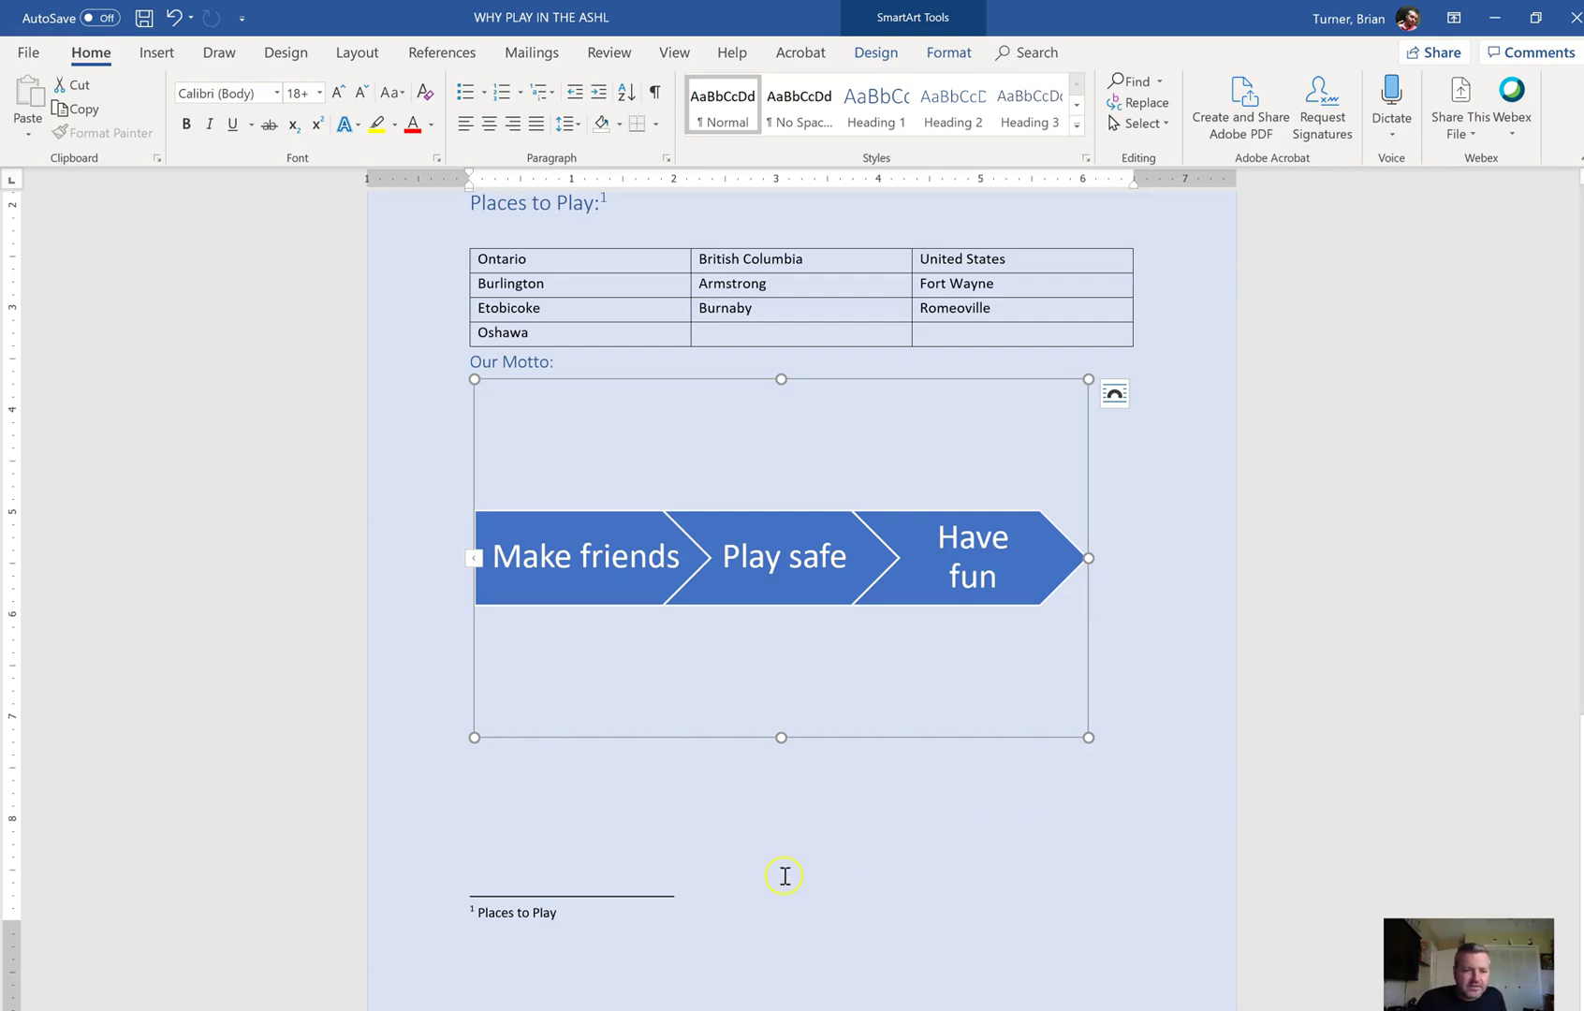
left_click(664, 807)
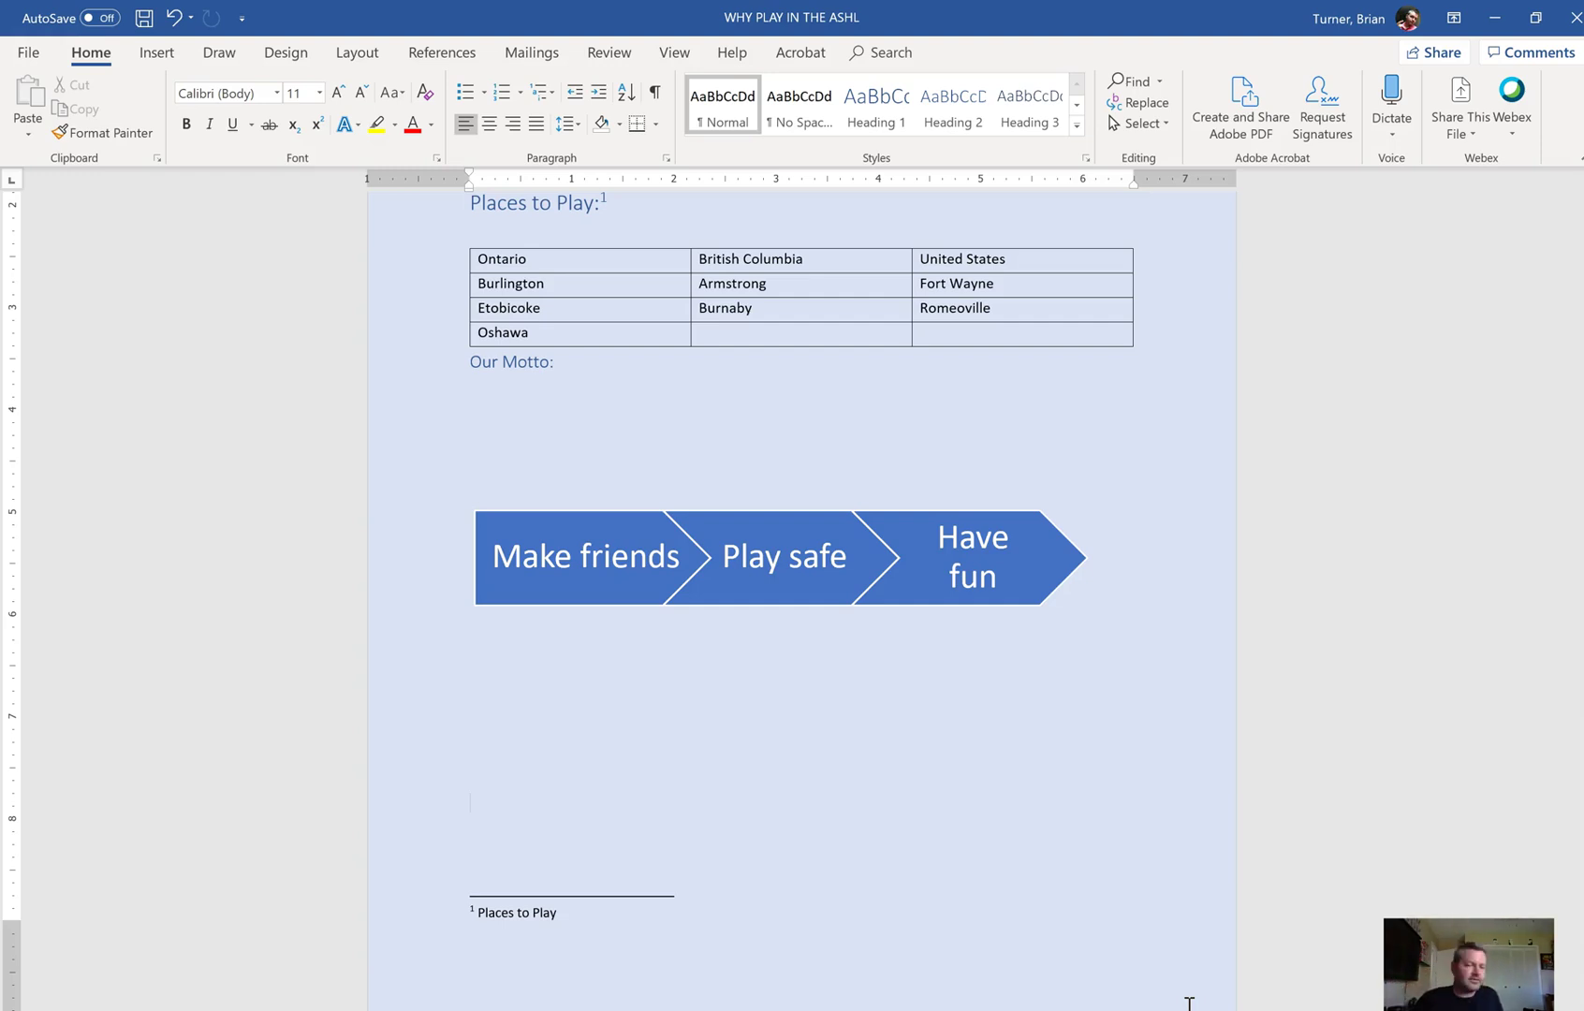
- Insert a triceratops model found by searching 'triceratops' in the online 3D Models library
left_click(154, 53)
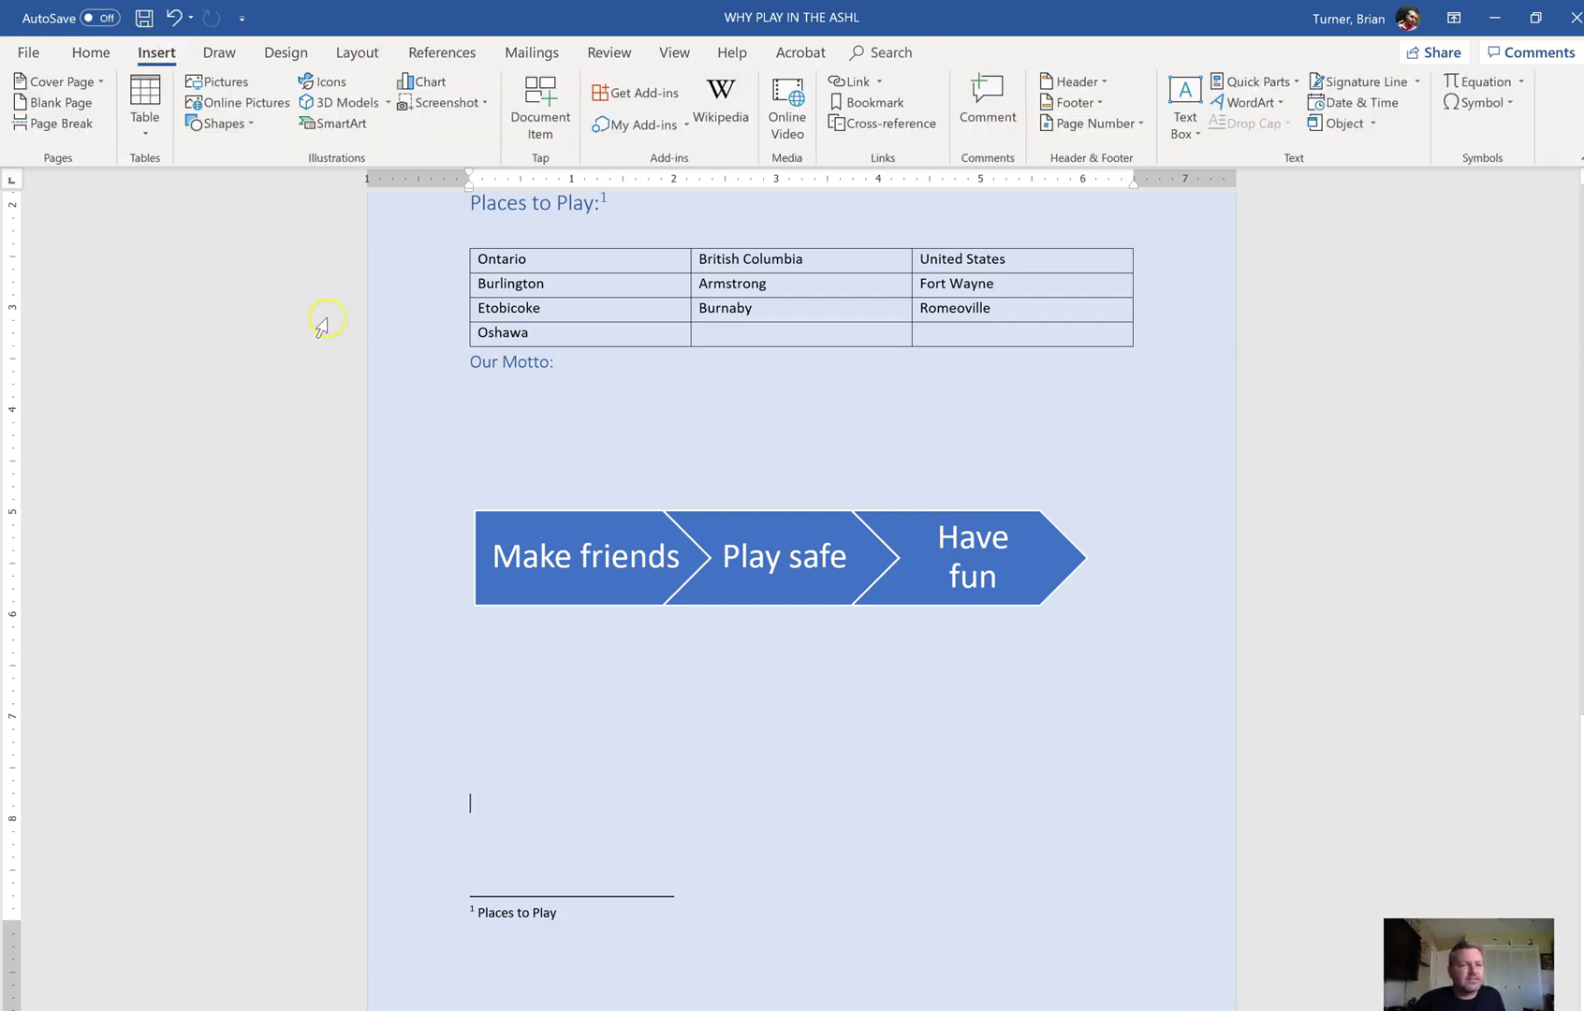
left_click(378, 104)
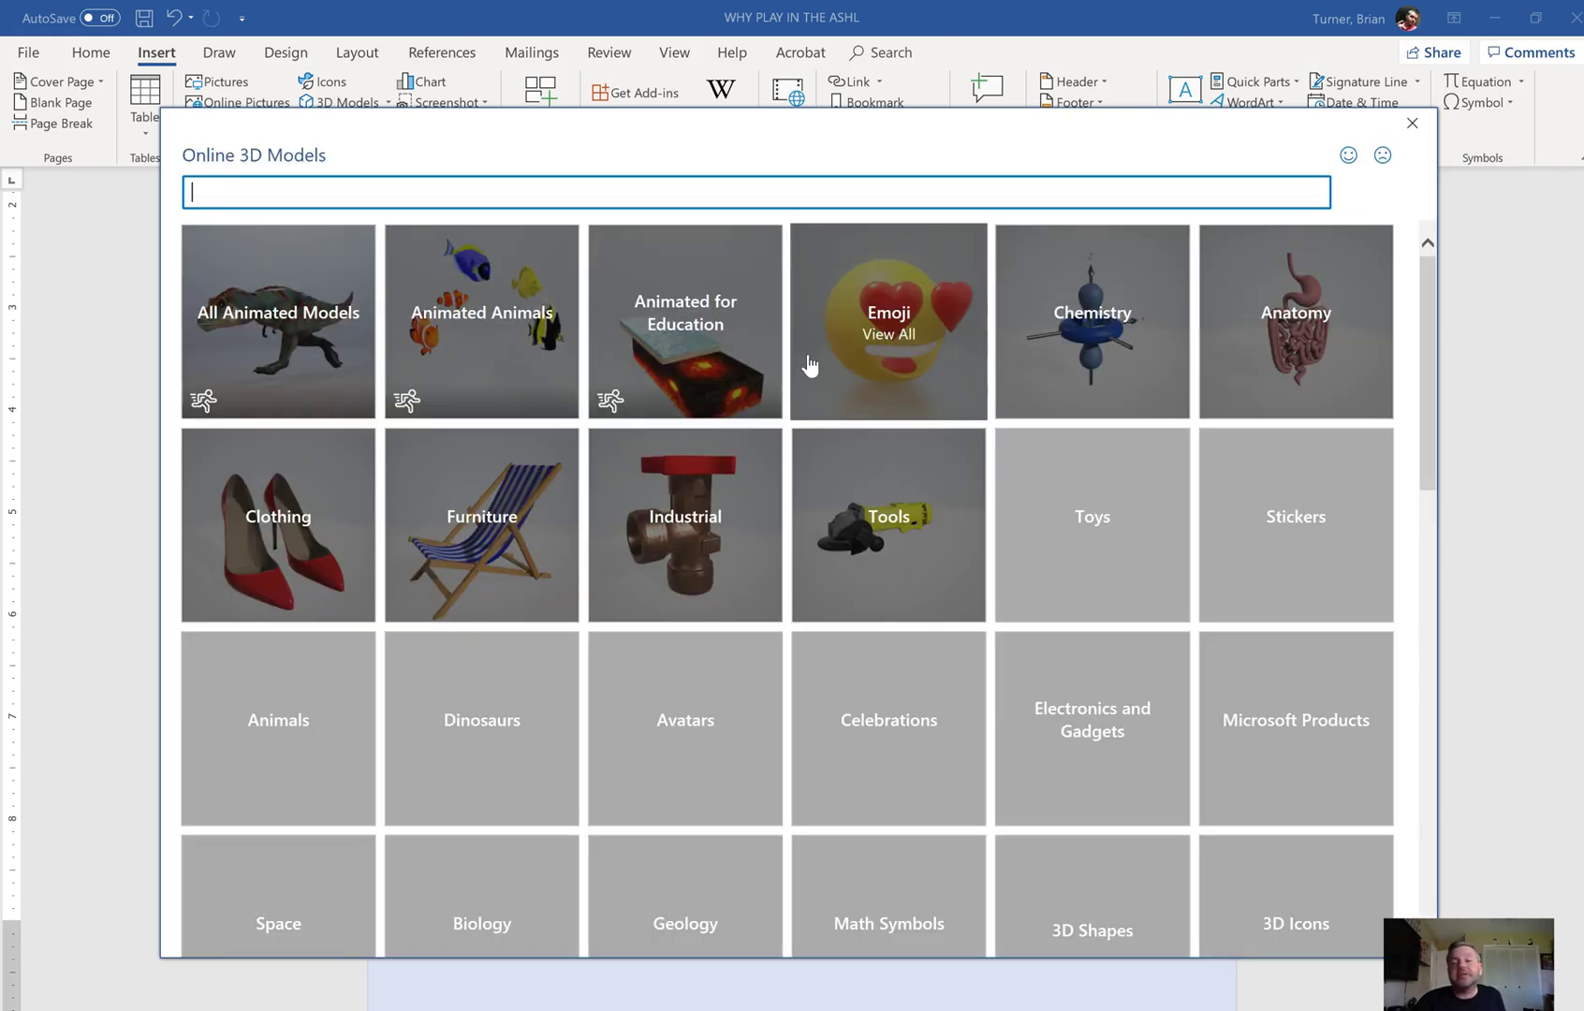
type("trice")
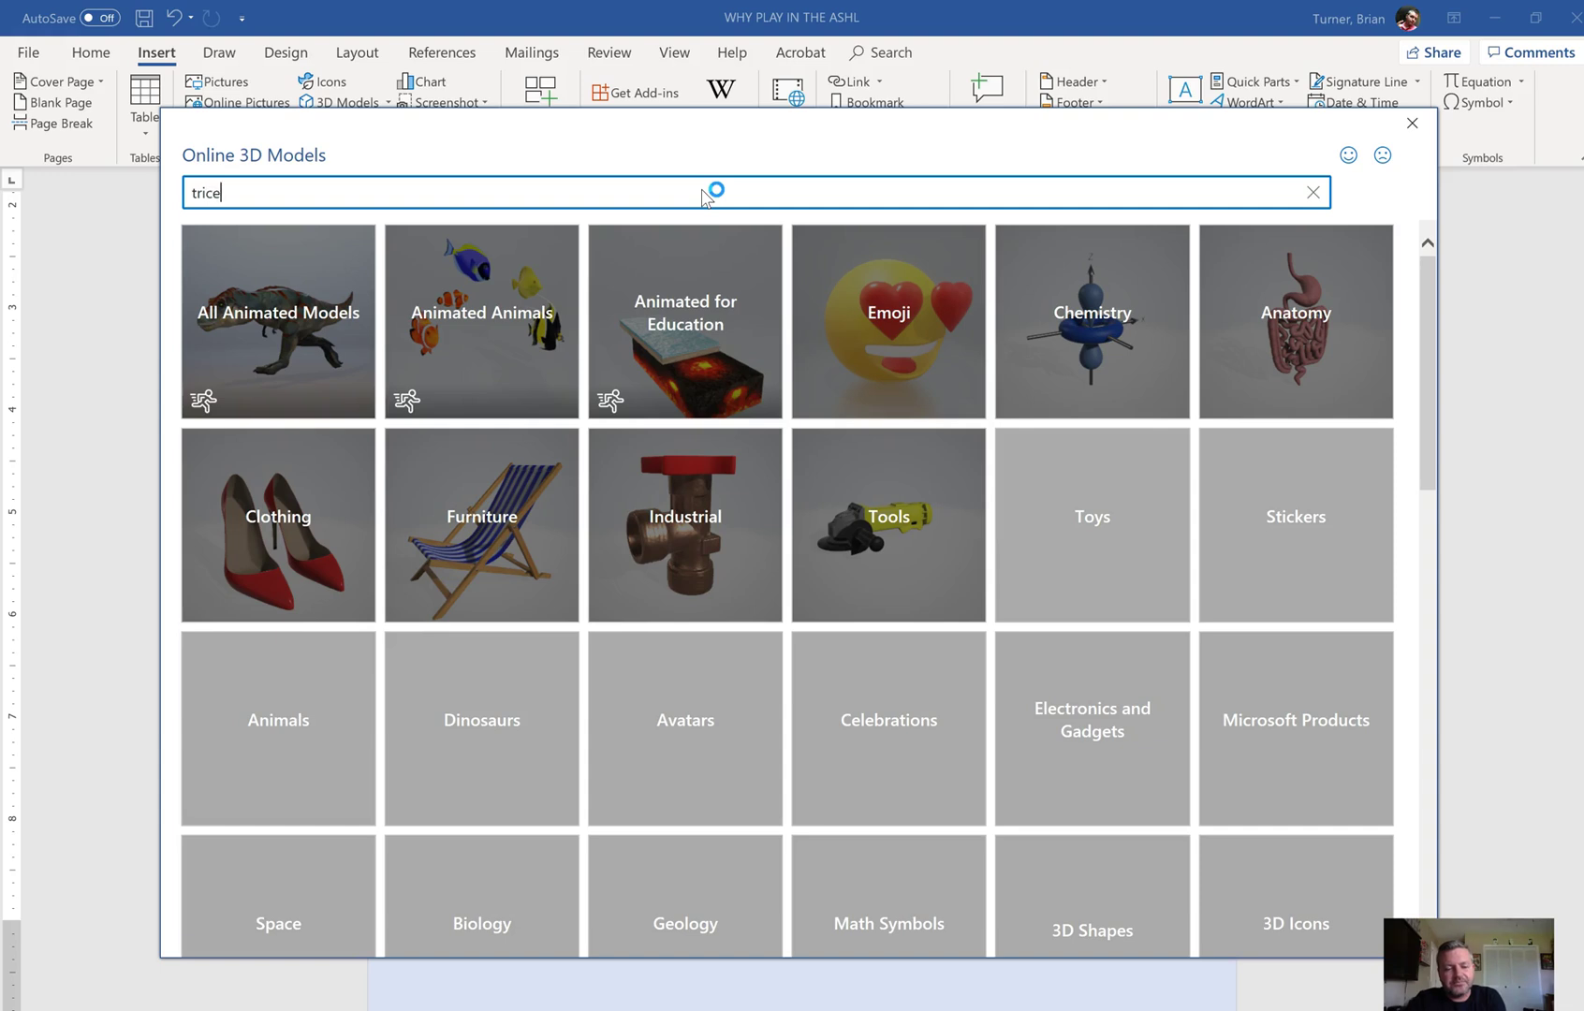
type("ratops")
key("Return")
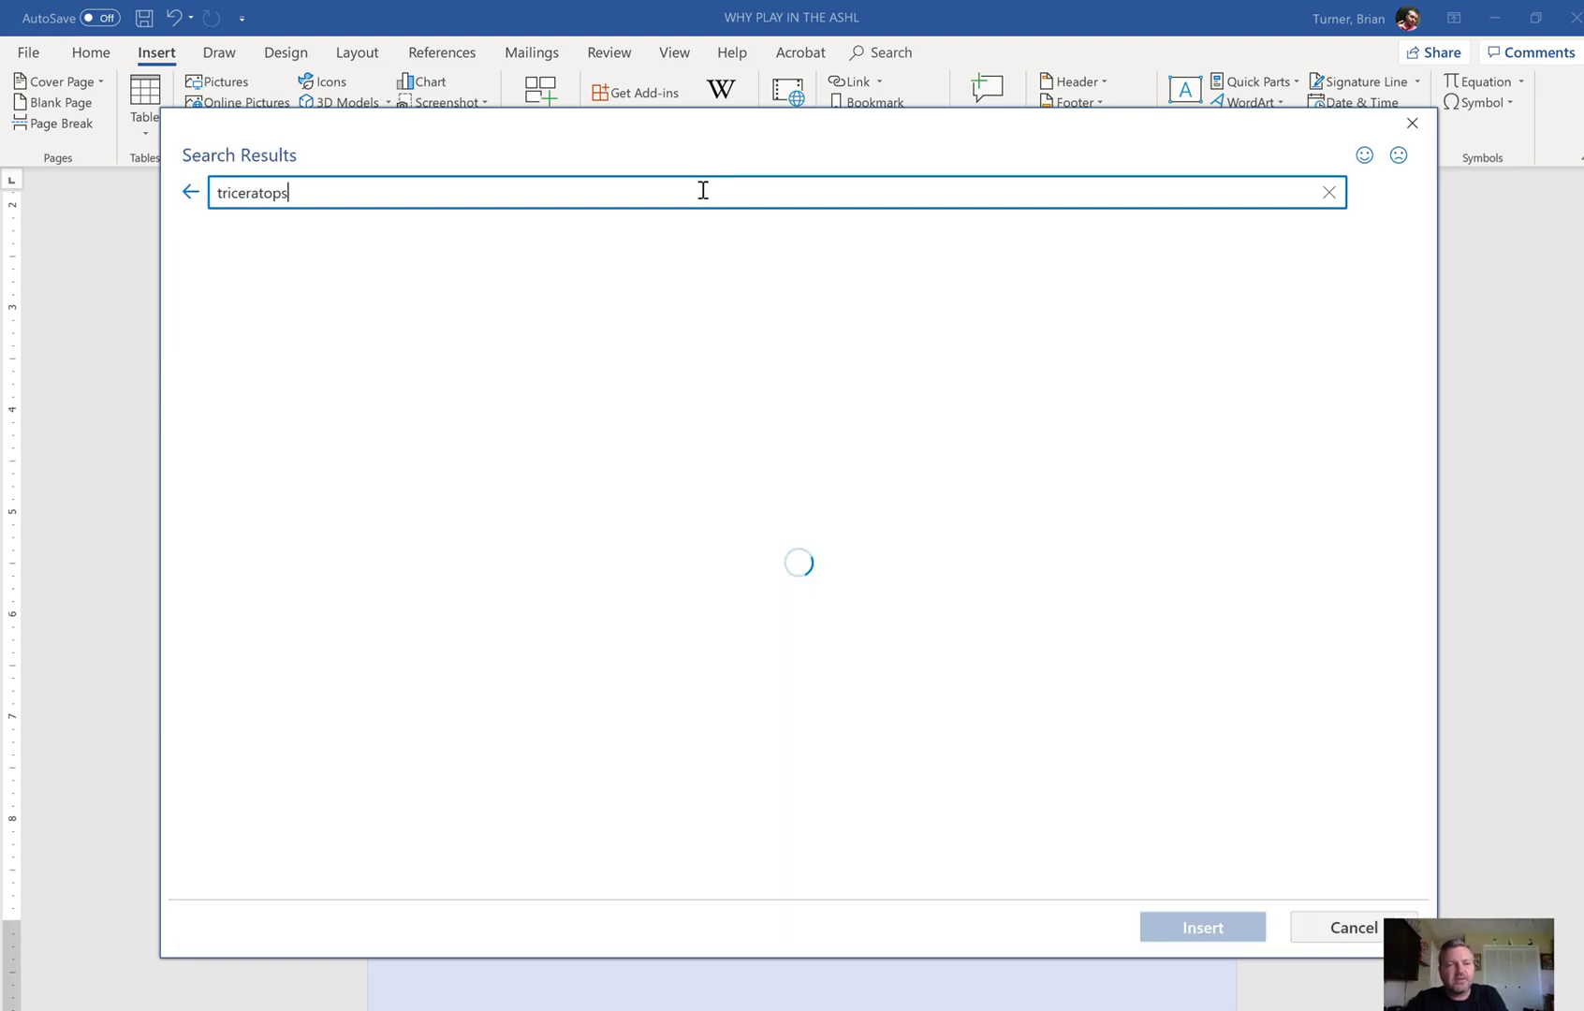
left_click(324, 363)
left_click(1220, 927)
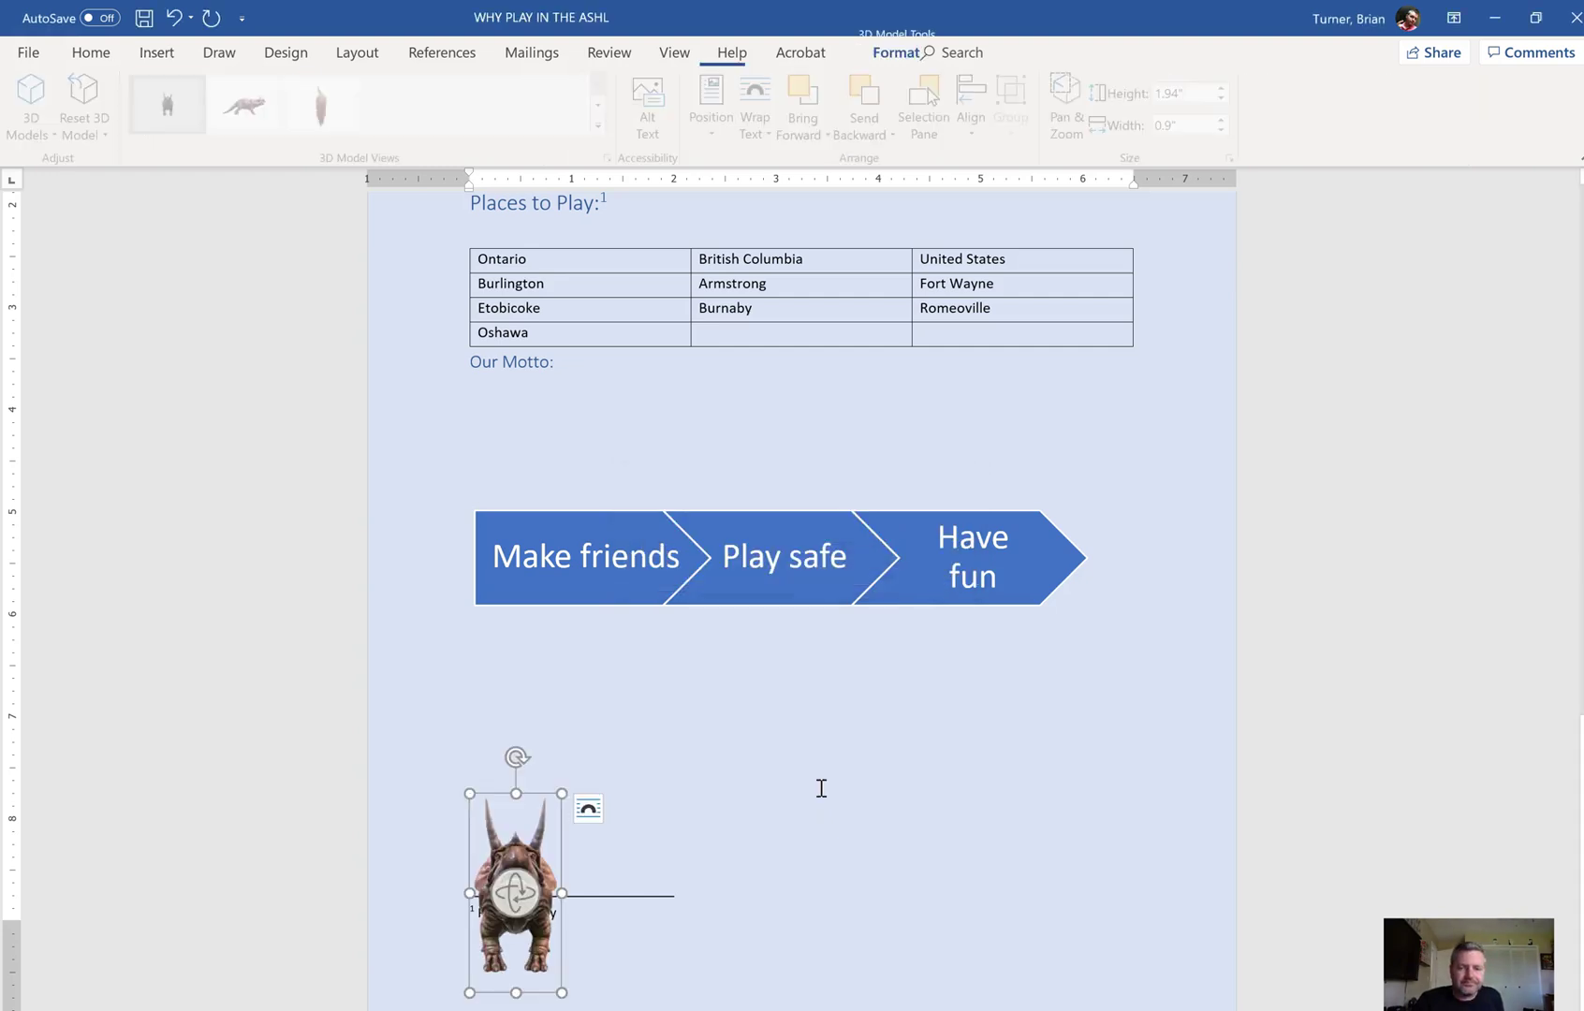
- Drag the triceratops model up beneath the Make friends, Play safe, Have fun arrows and deselect it
left_click_drag(547, 792, 788, 681)
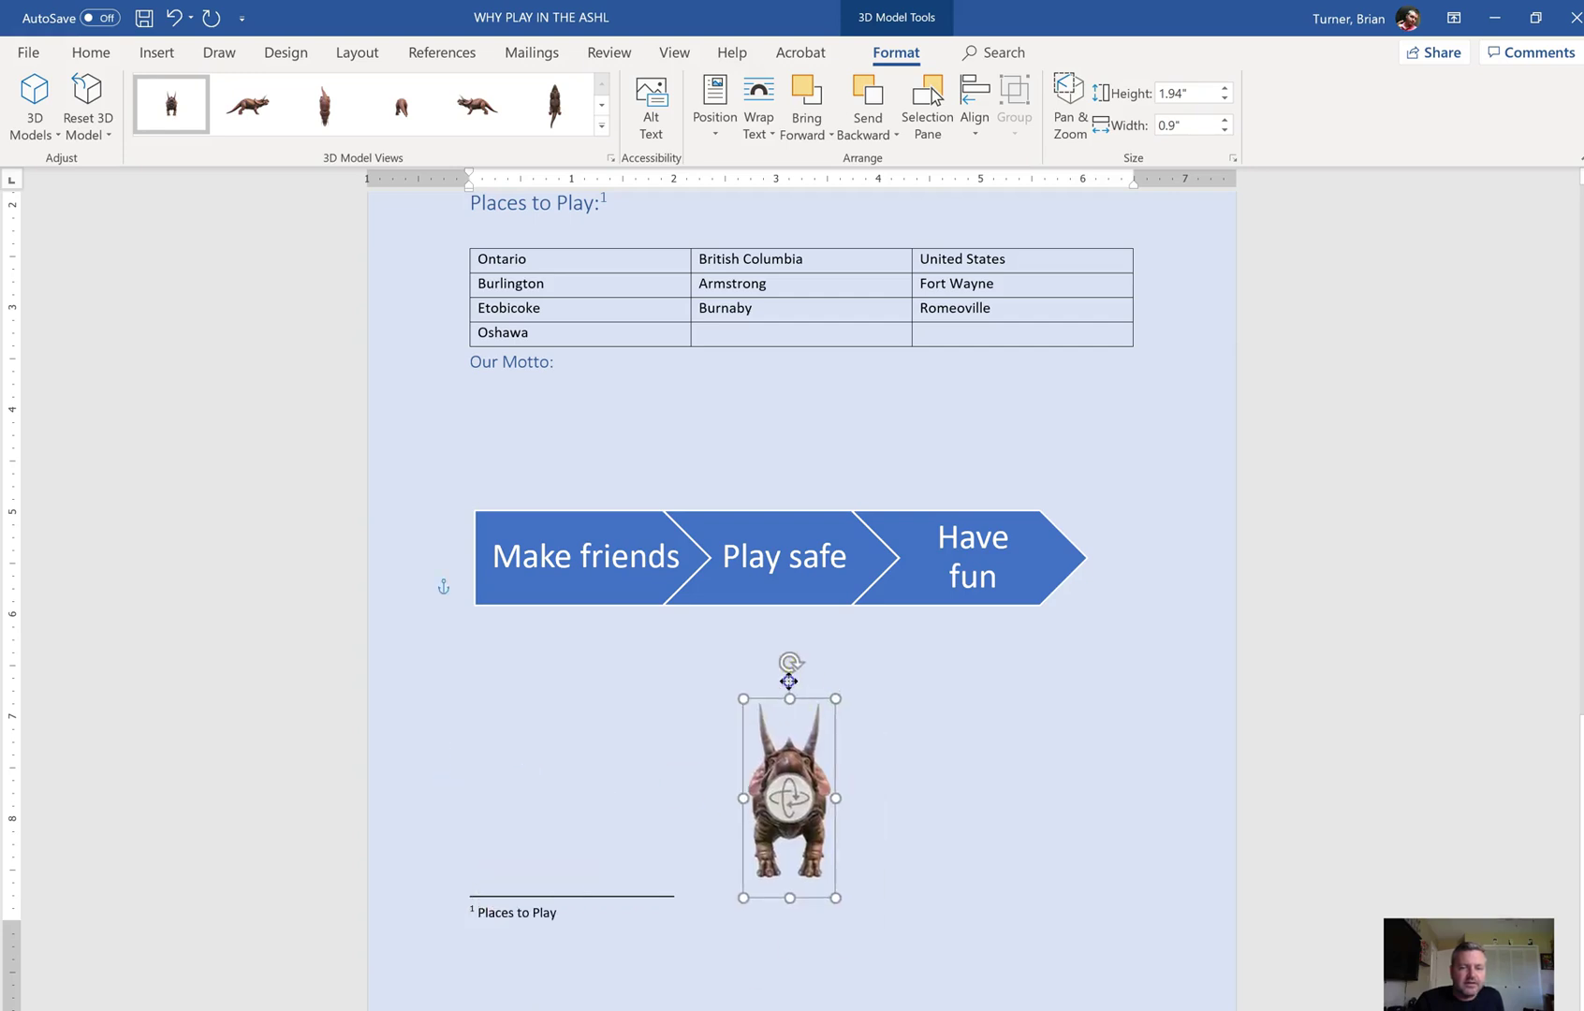
left_click(1021, 765)
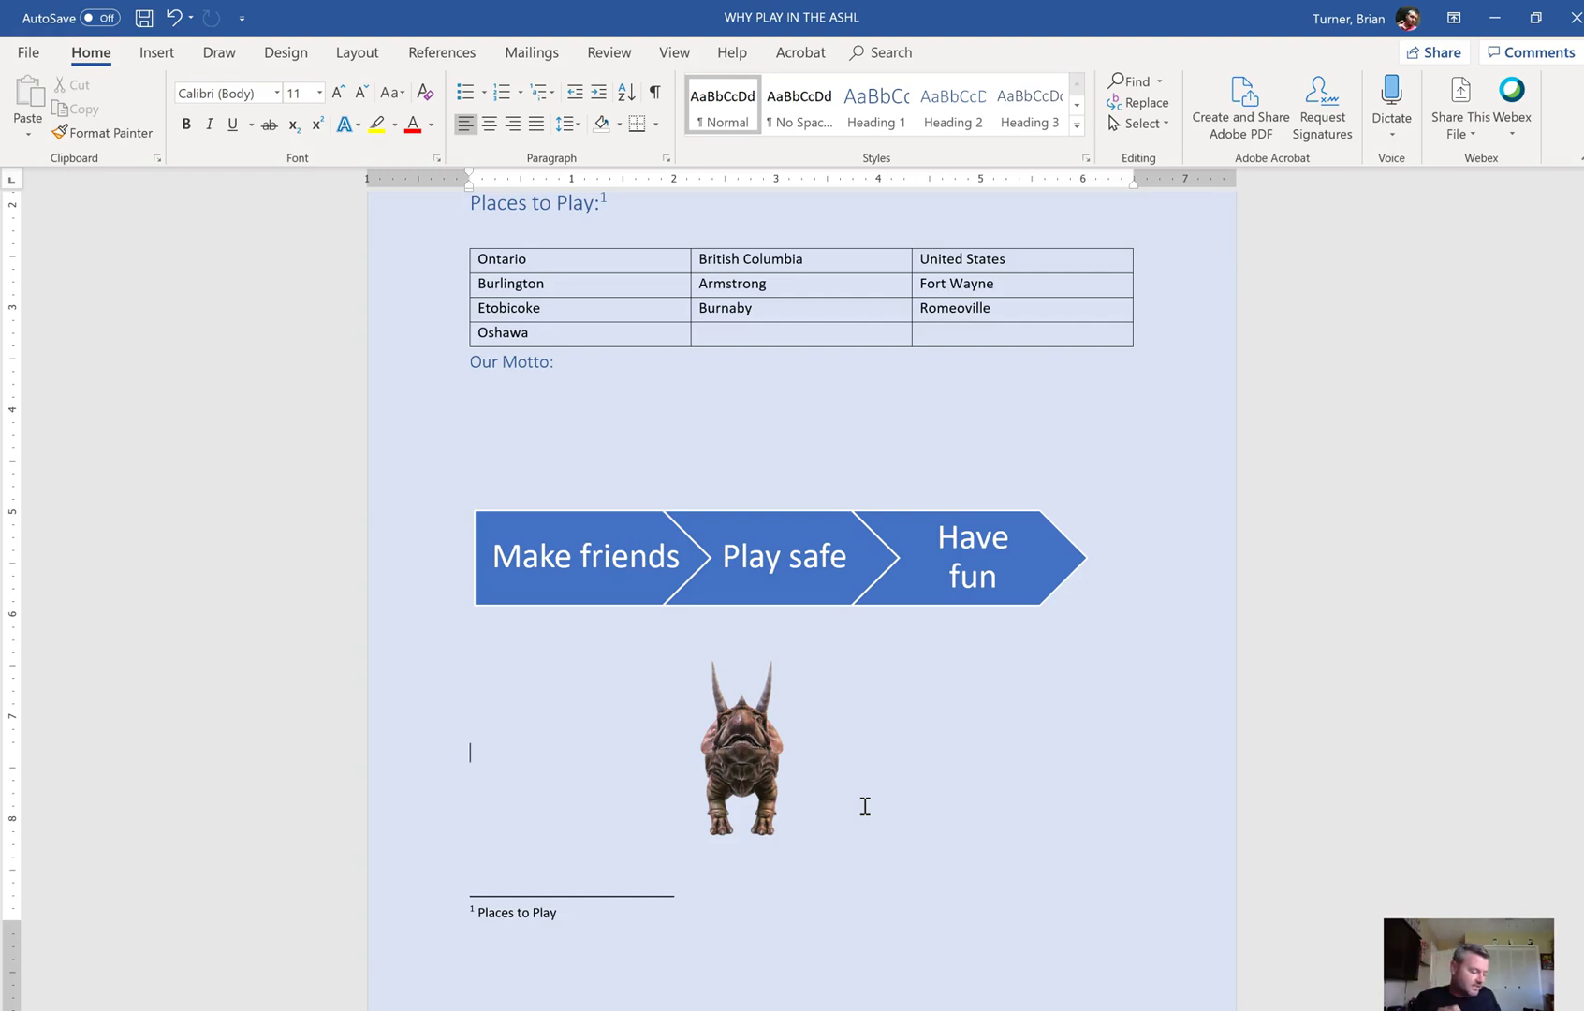
left_click(521, 831)
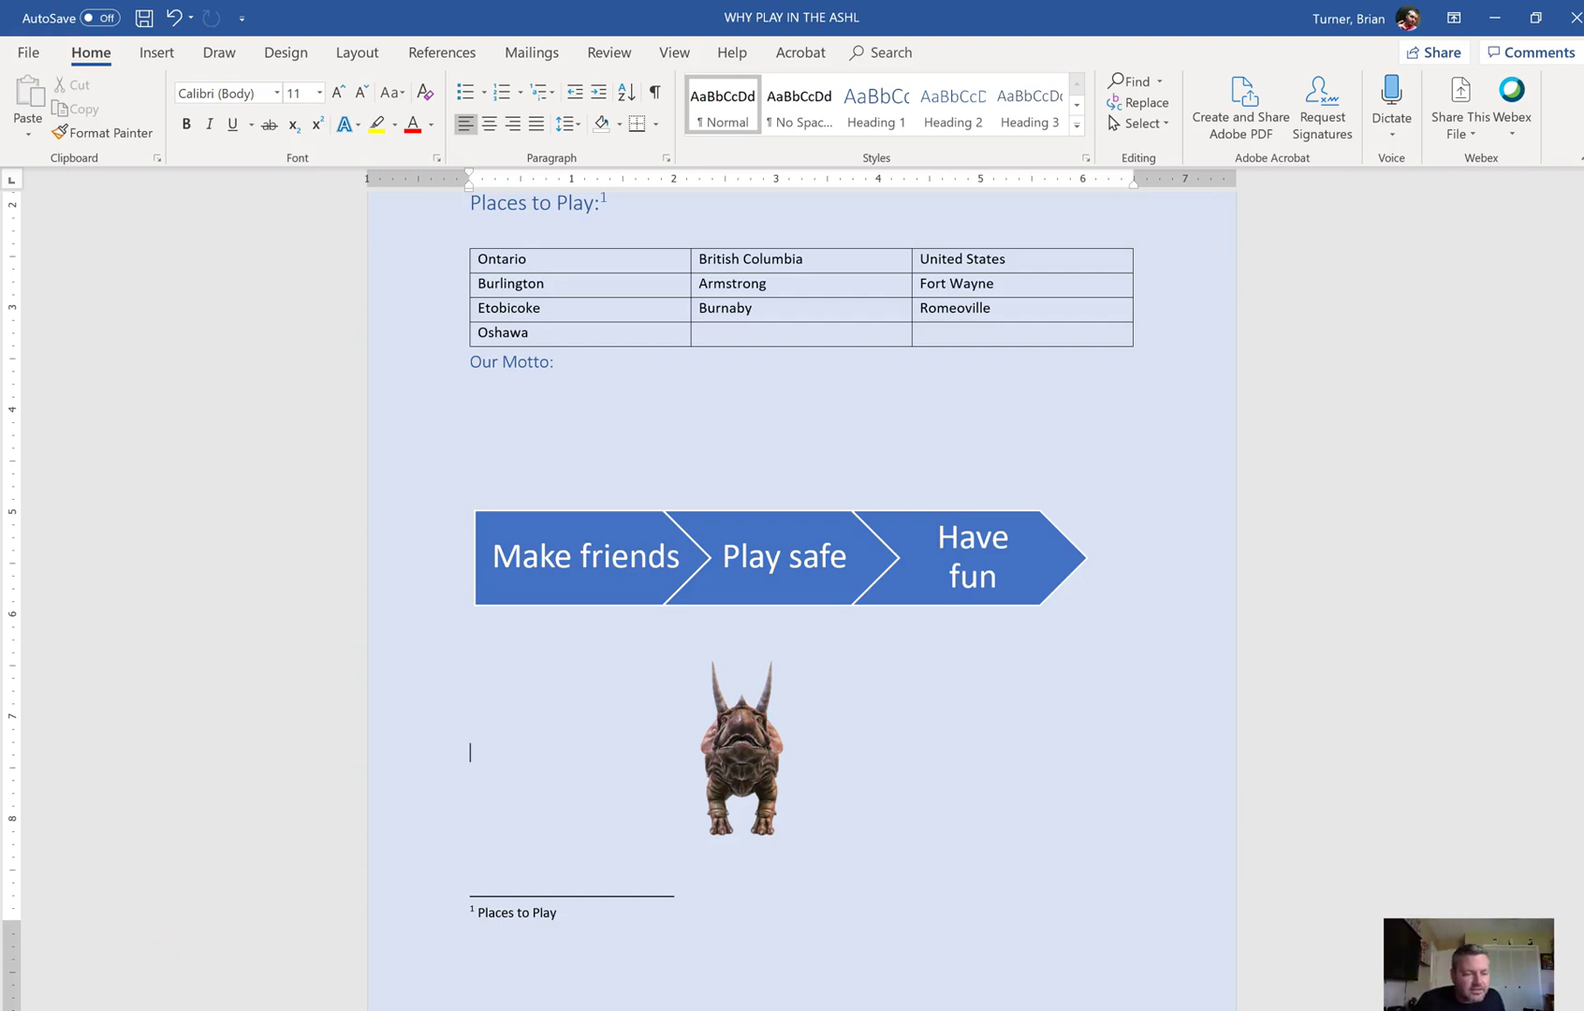